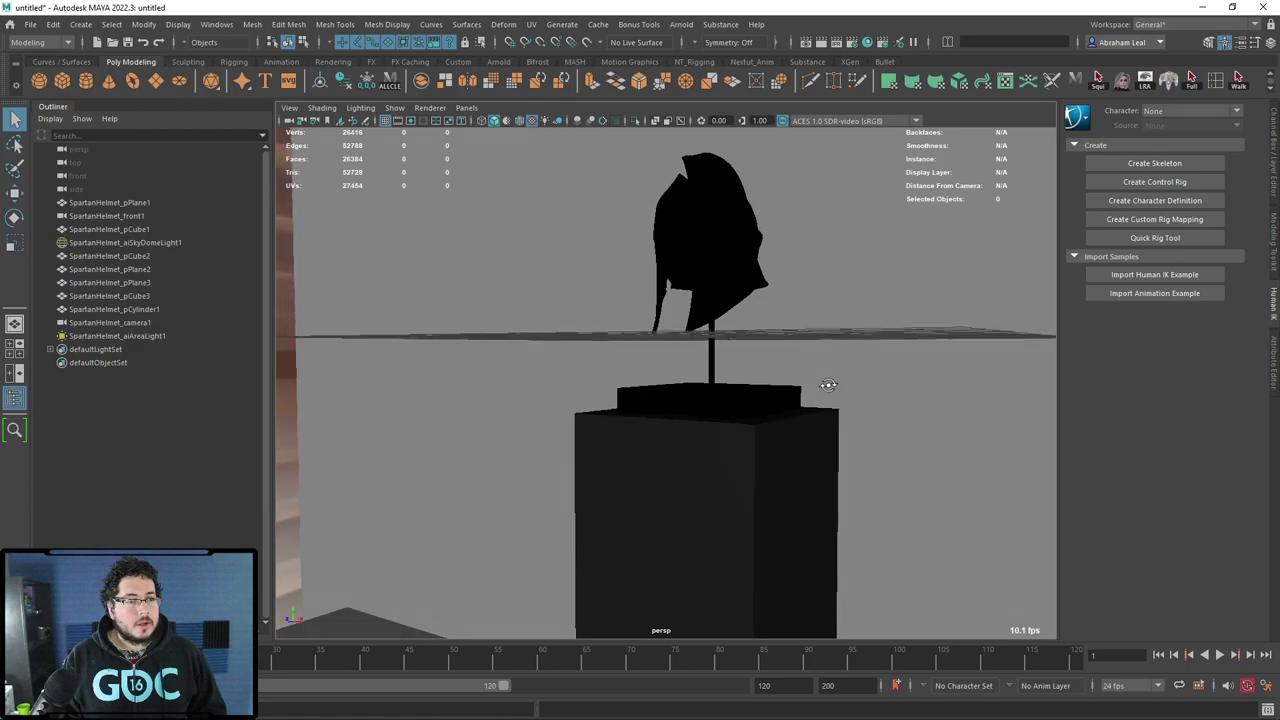
Select the scene camera in front of the helmet display and look through it.
alt+middle_drag(809, 430, 807, 440)
alt+drag(773, 435, 481, 458)
scroll(824, 448, up, 2)
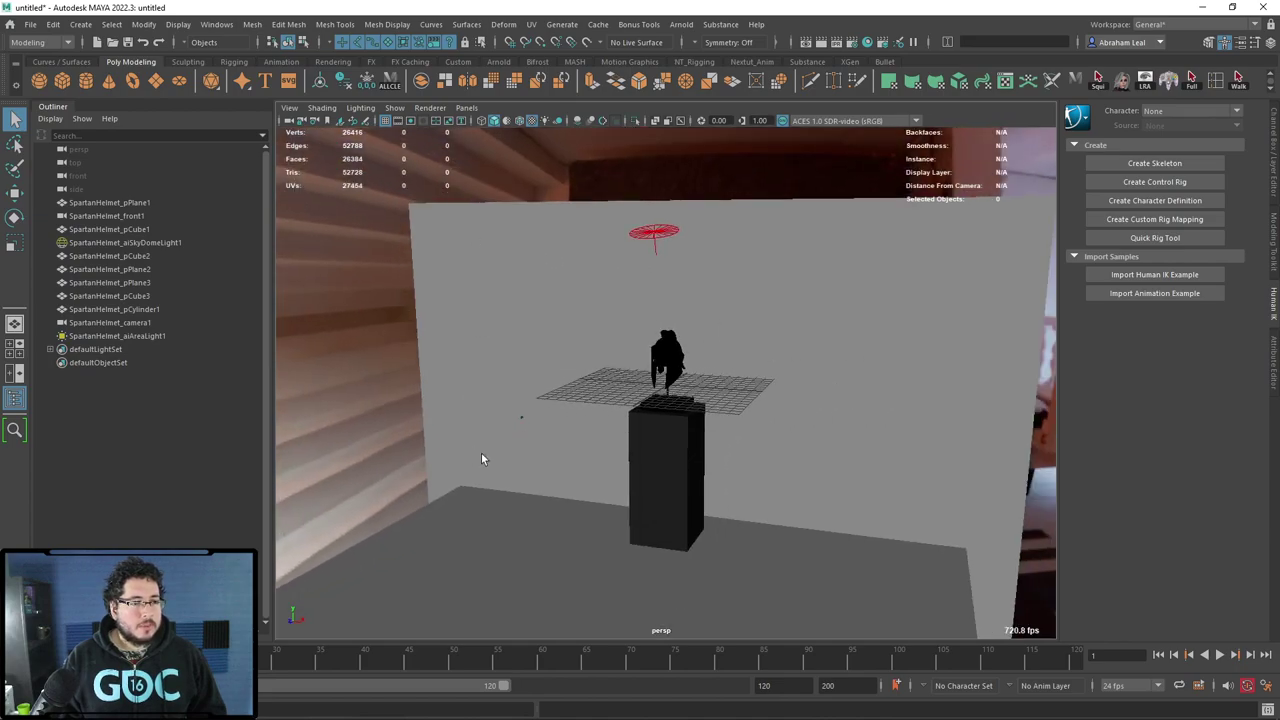
click(520, 423)
click(466, 107)
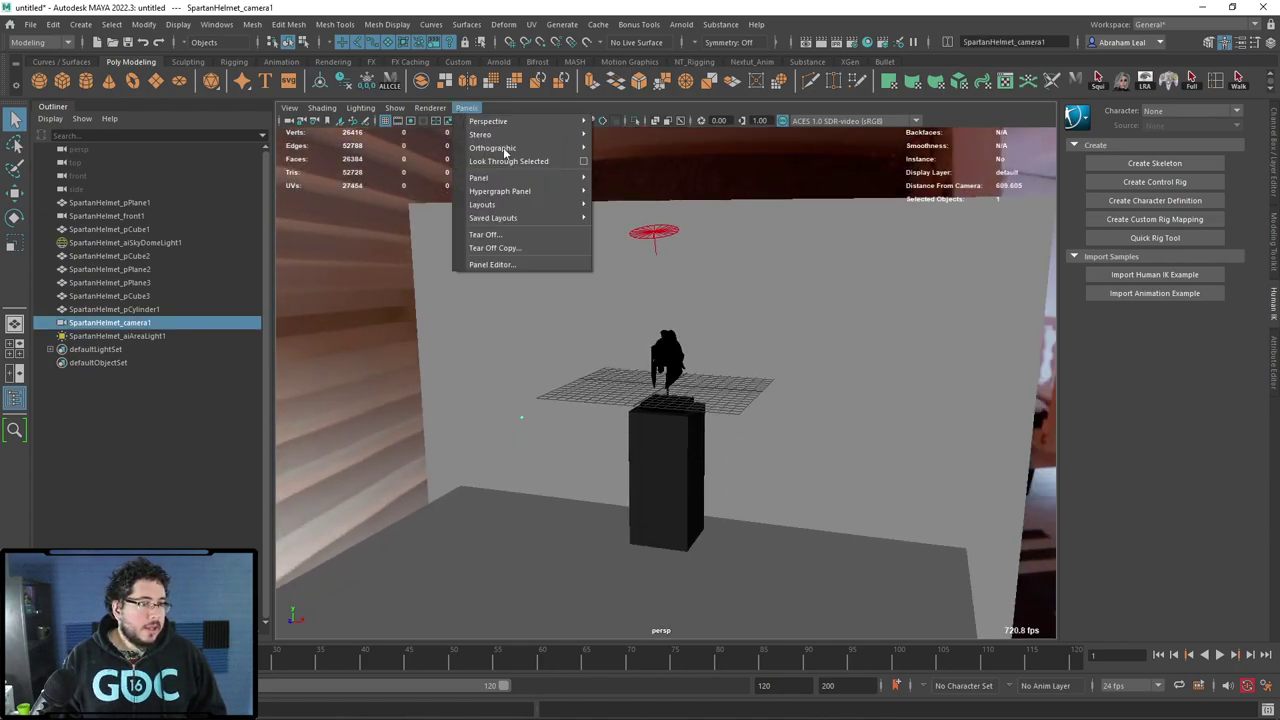
click(518, 160)
alt+drag(765, 335, 610, 360)
Switch to the web browser and search Google Images for "spartan helmet".
key(super)
click(200, 711)
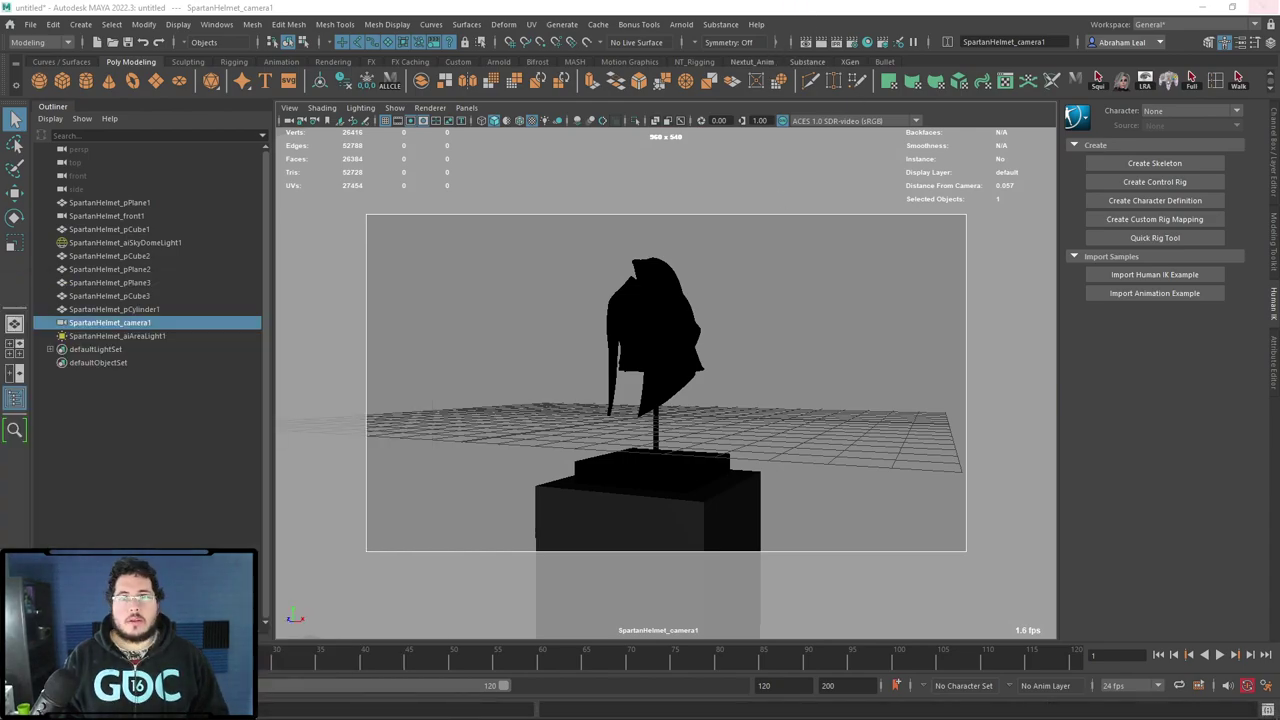
drag(1279, 230, 1207, 236)
double_click(1207, 236)
click(505, 30)
text(sp)
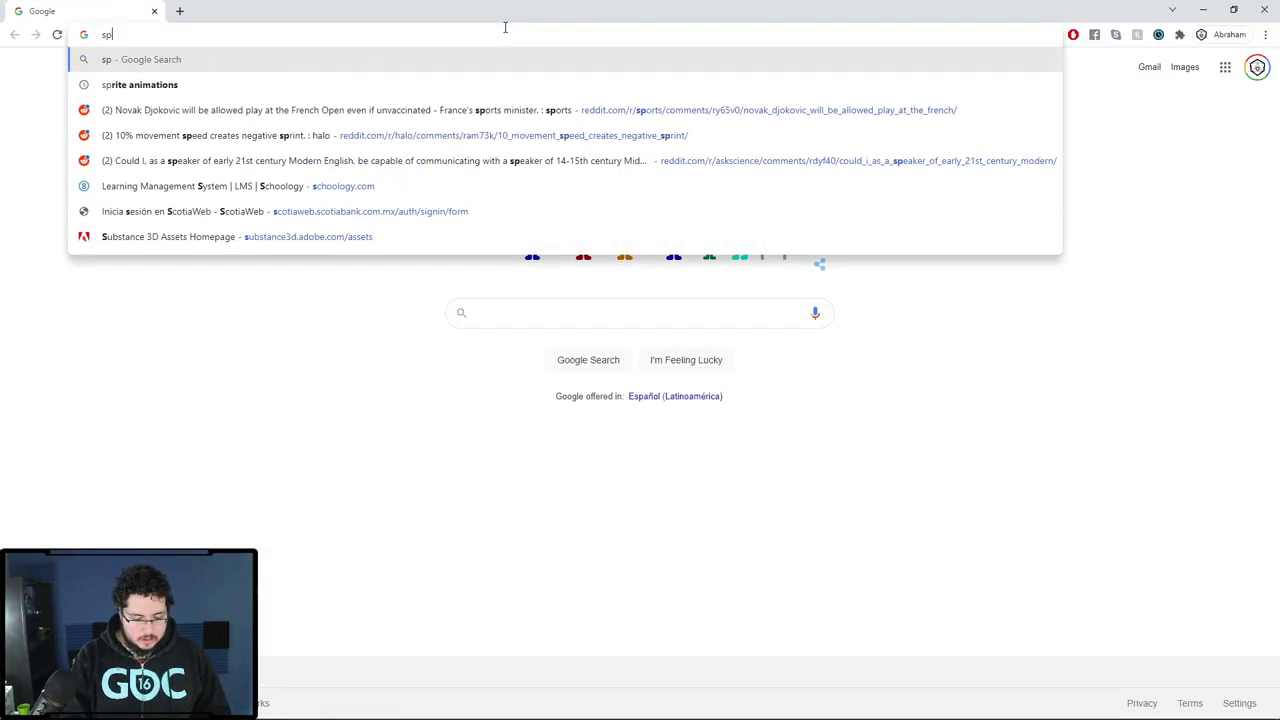
text(artan helmetn)
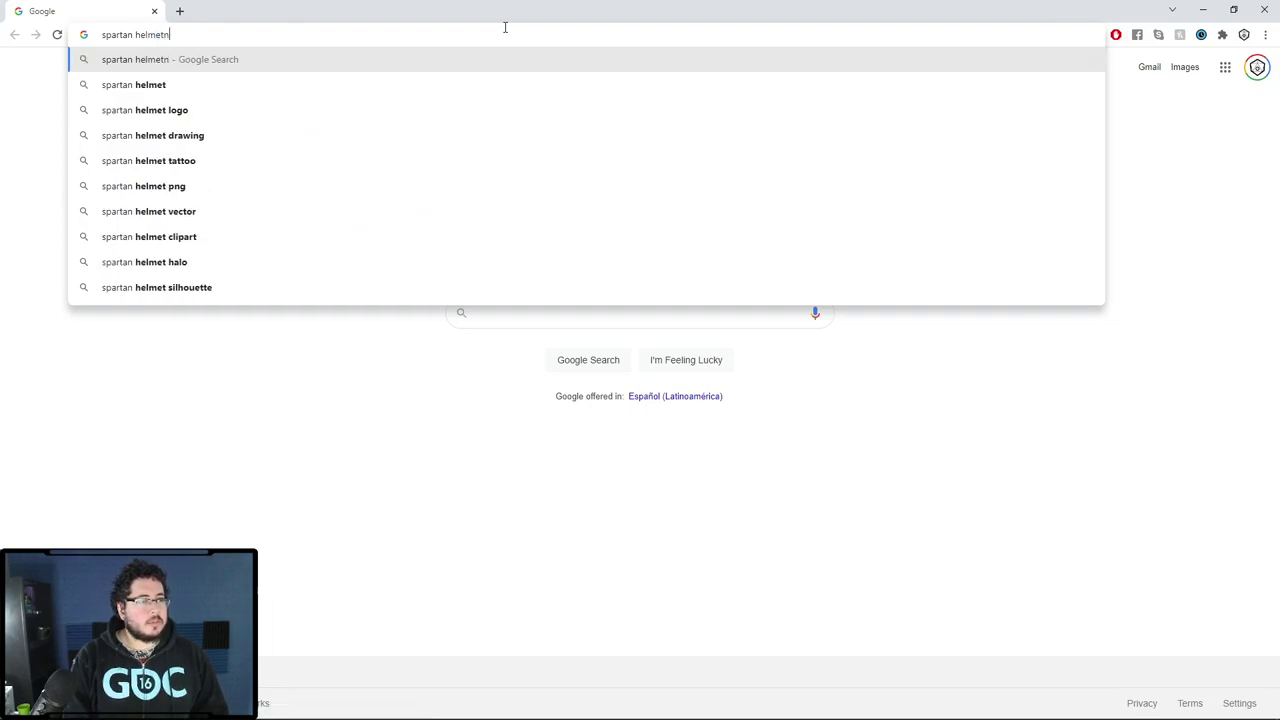
key(Return)
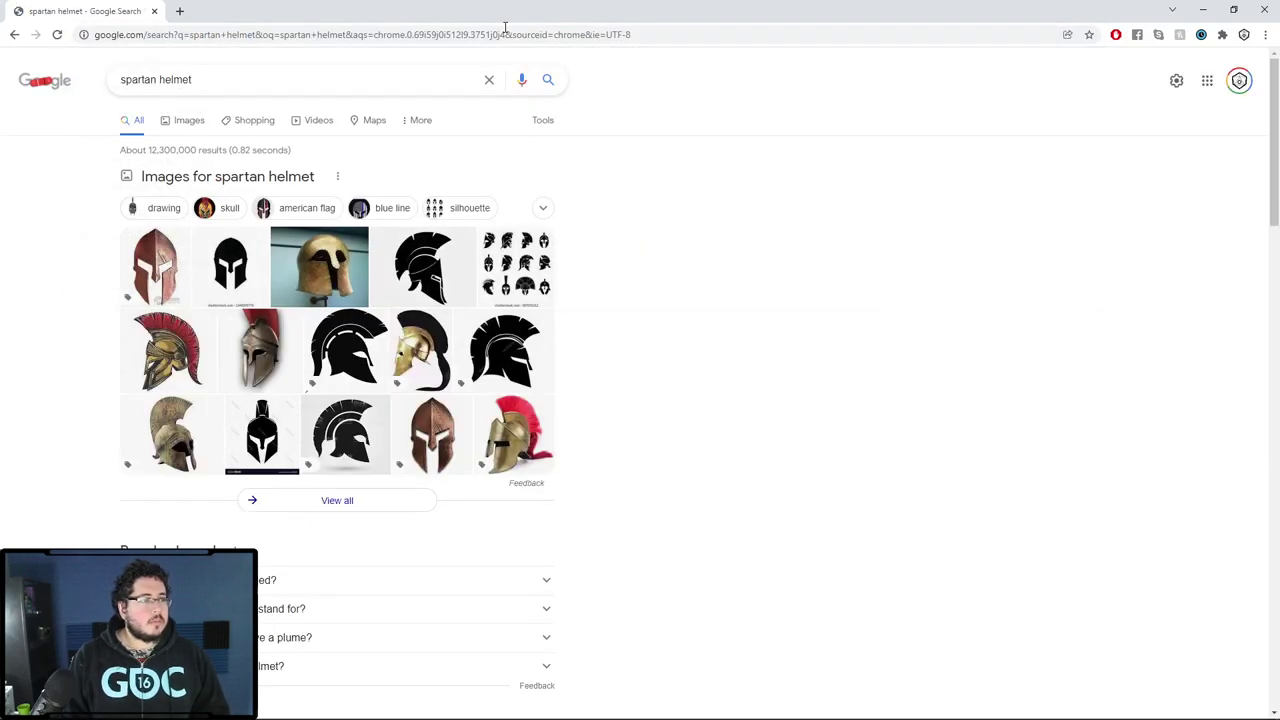
click(183, 121)
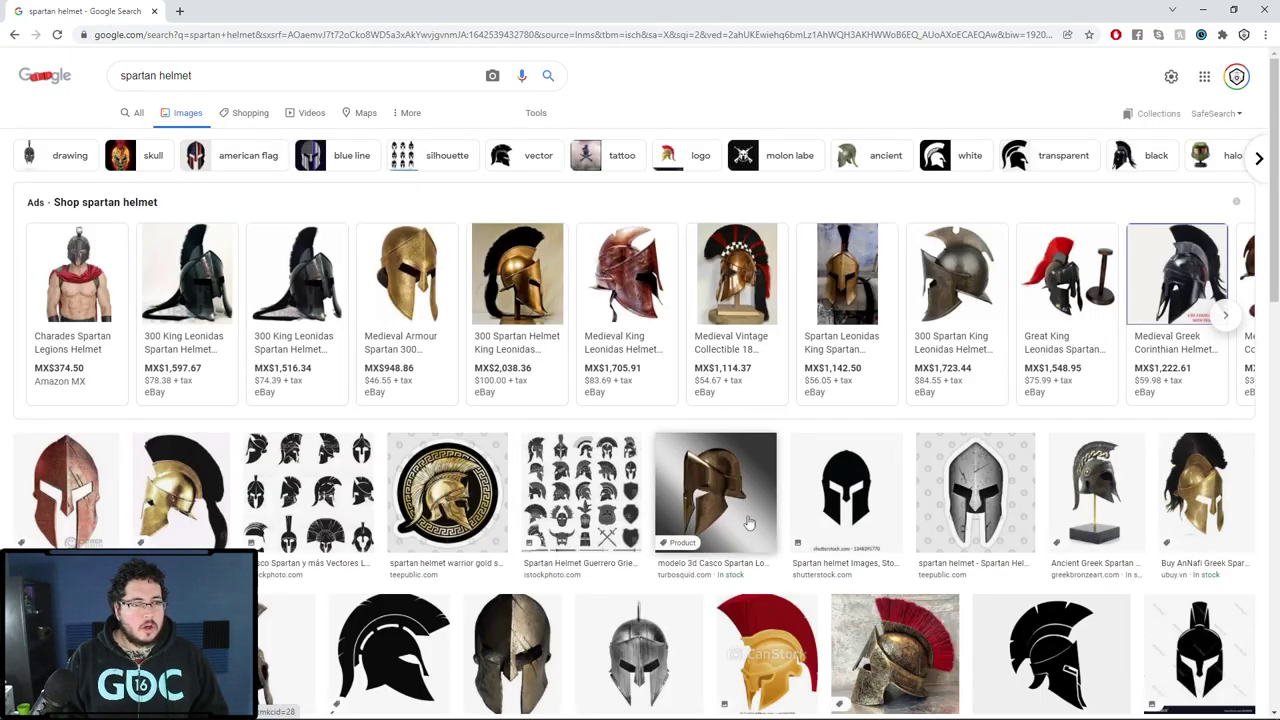
Examine crest references by previewing the gold helmet with a red plume and viewing an eBay helmet listing, and close the listing.
click(758, 610)
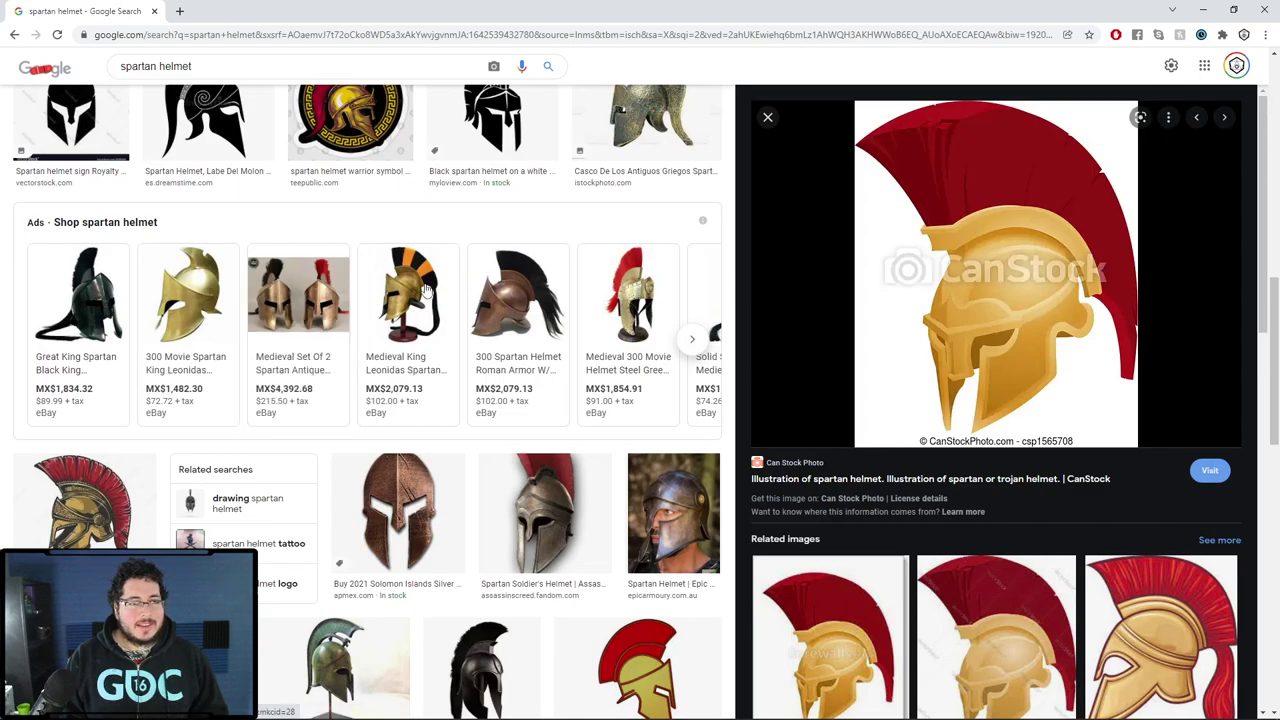
click(330, 285)
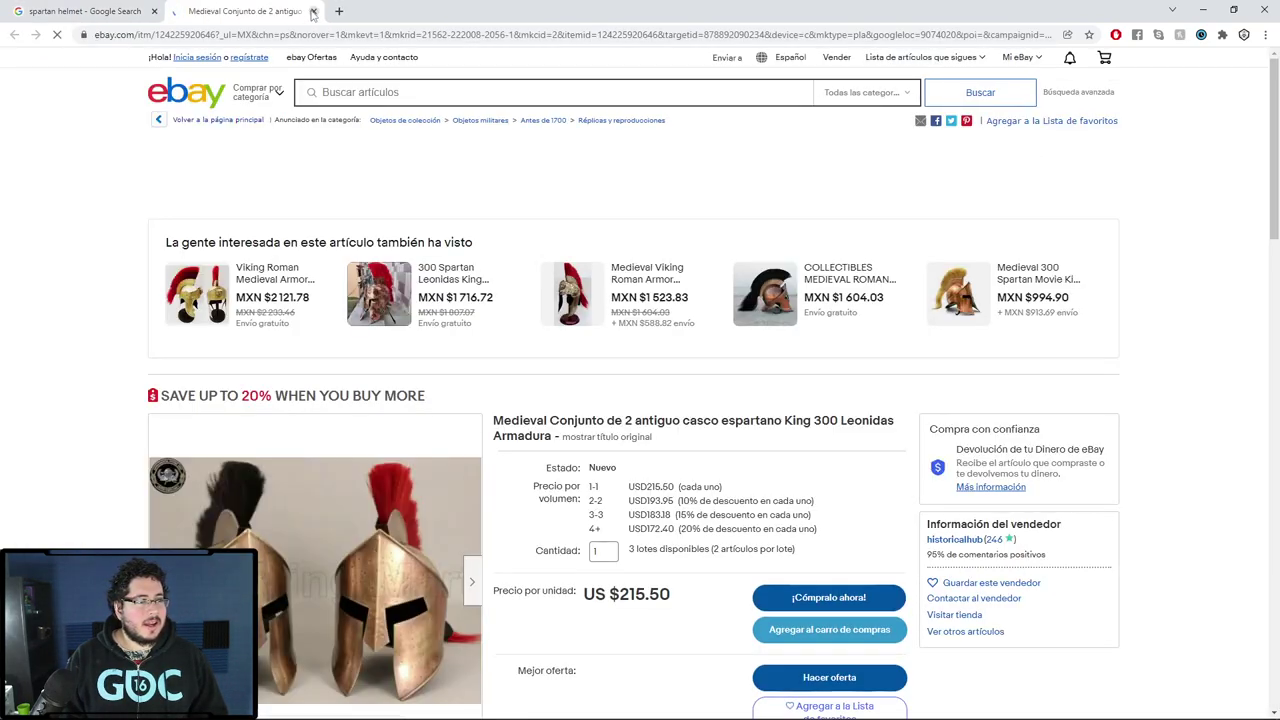
click(313, 11)
click(313, 11)
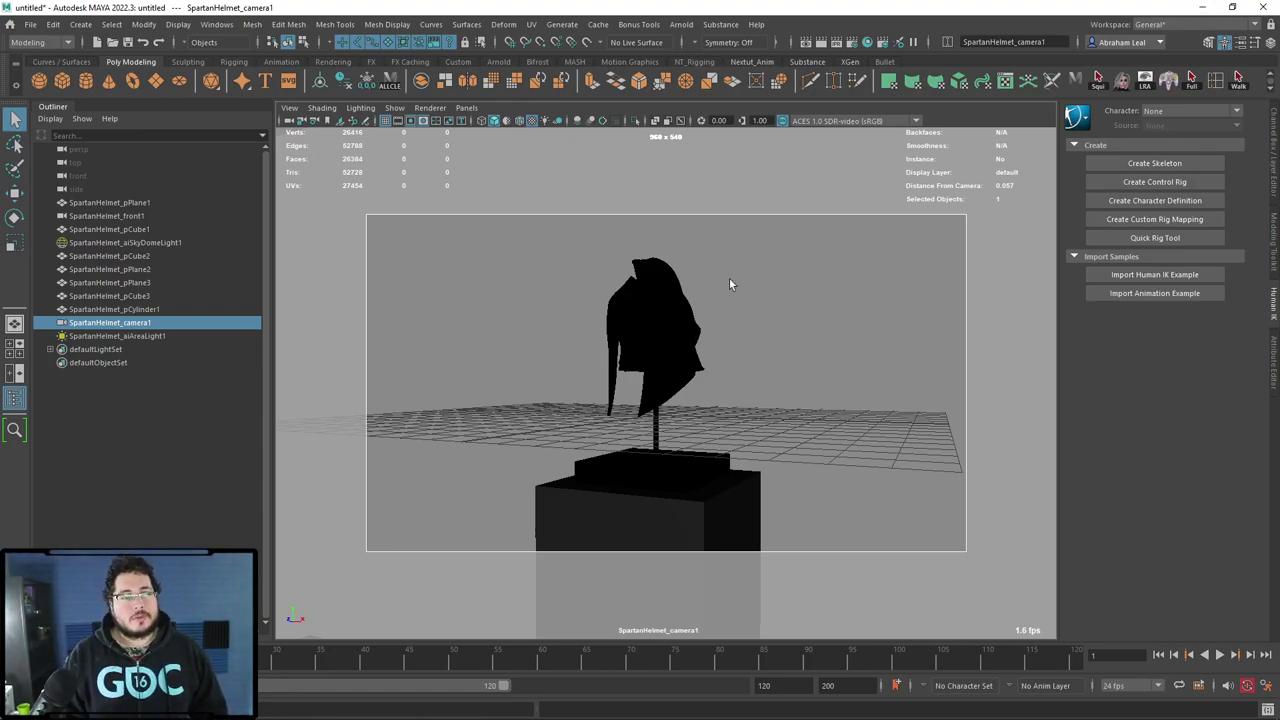
Display the scene with the default material in the viewport and render the camera view with Arnold.
click(507, 120)
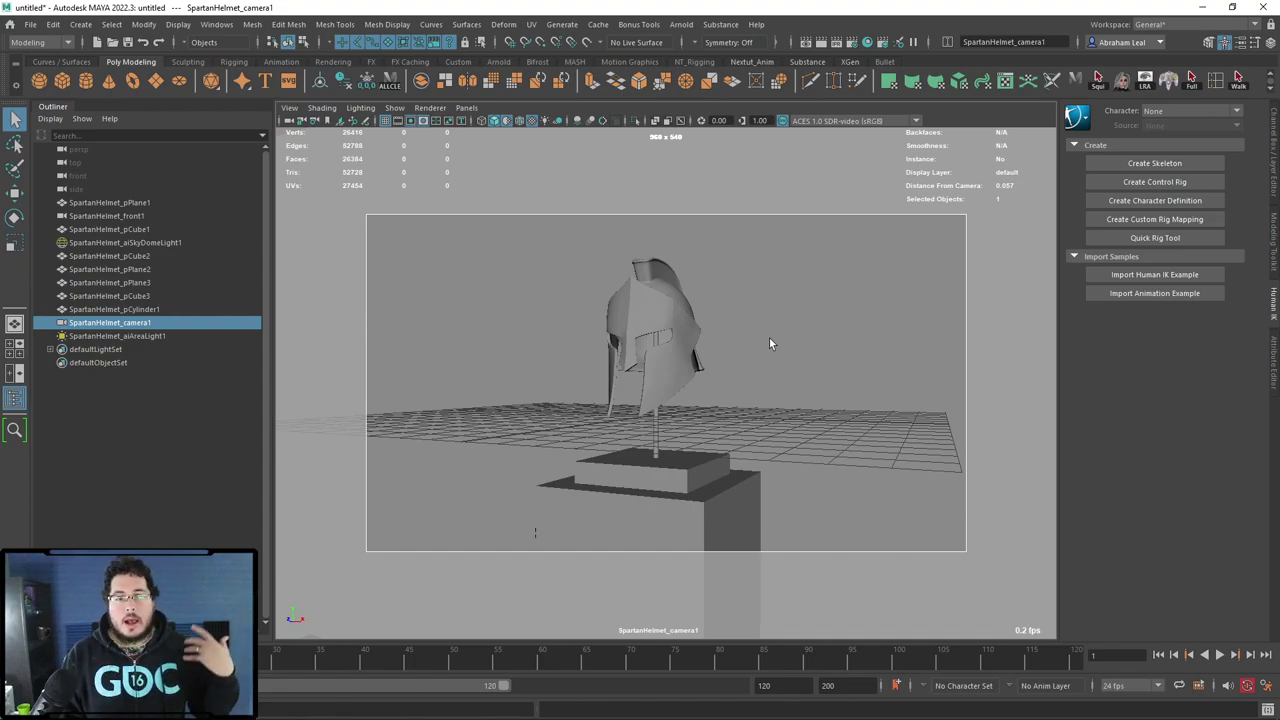
click(681, 24)
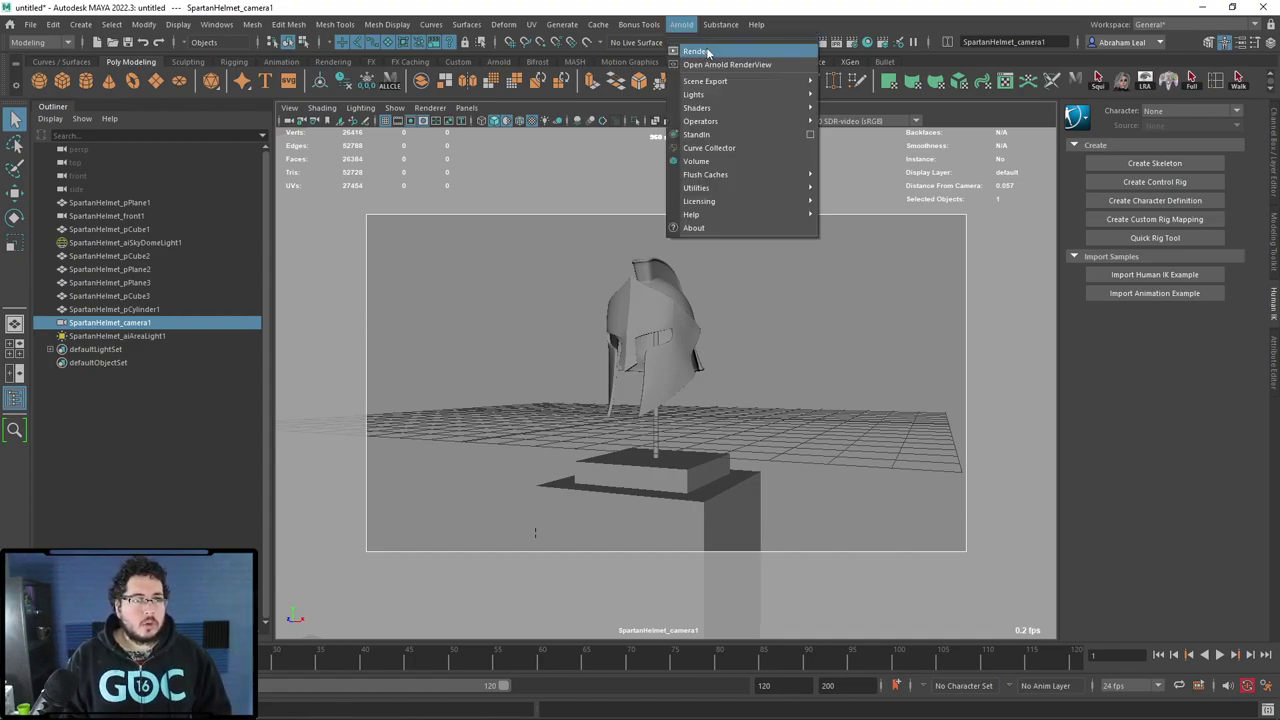
click(705, 47)
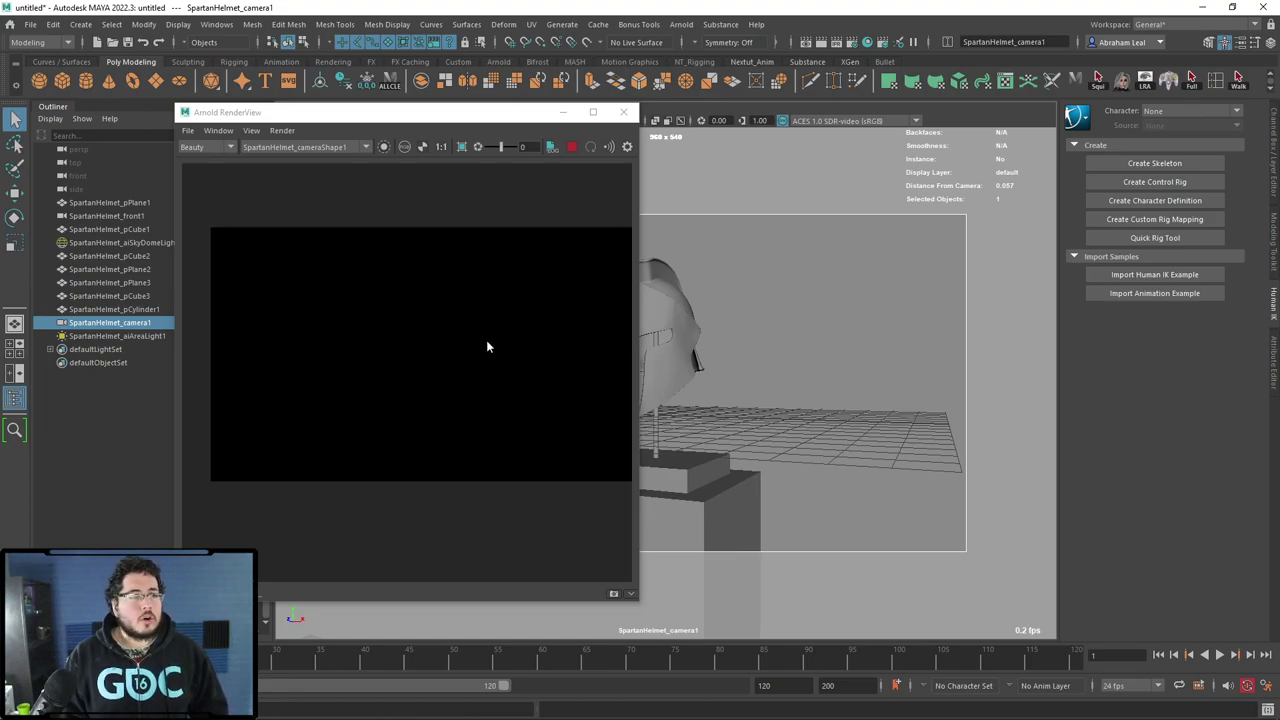
Examine the helmet's materials and crest up close in the Arnold render, and minimize the render window.
middle_drag(504, 336, 459, 326)
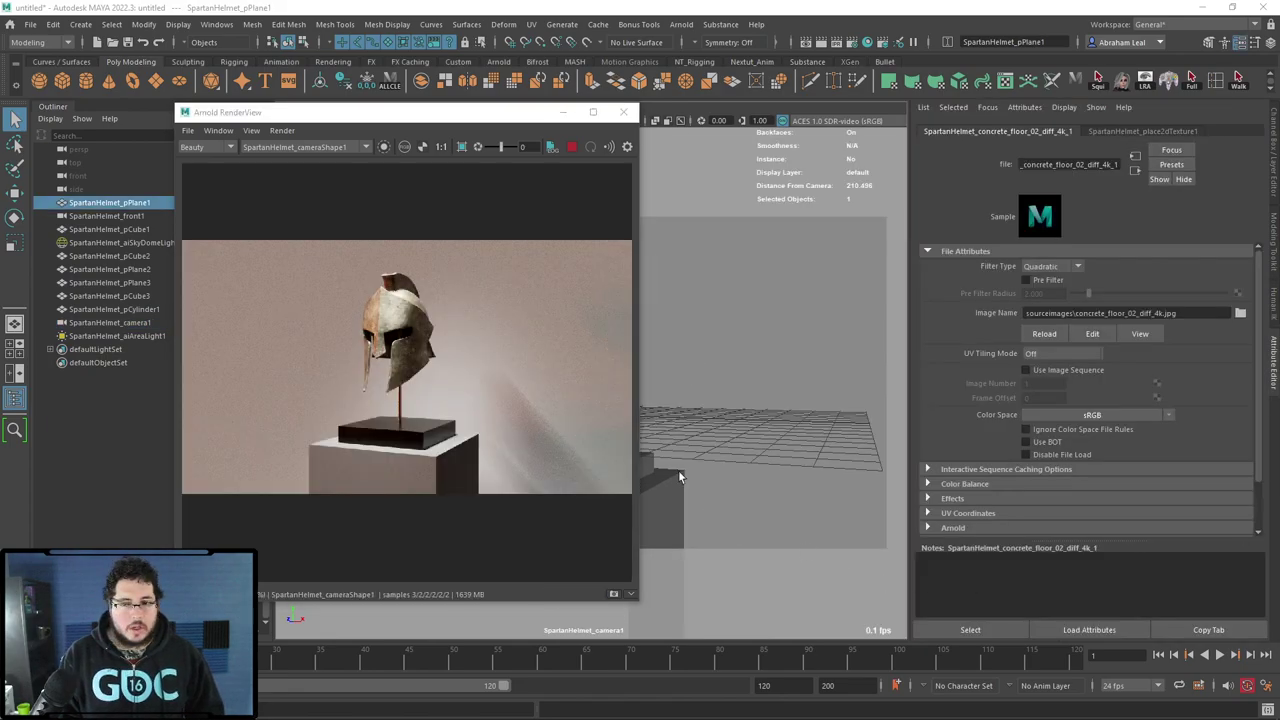
scroll(452, 350, down, 2)
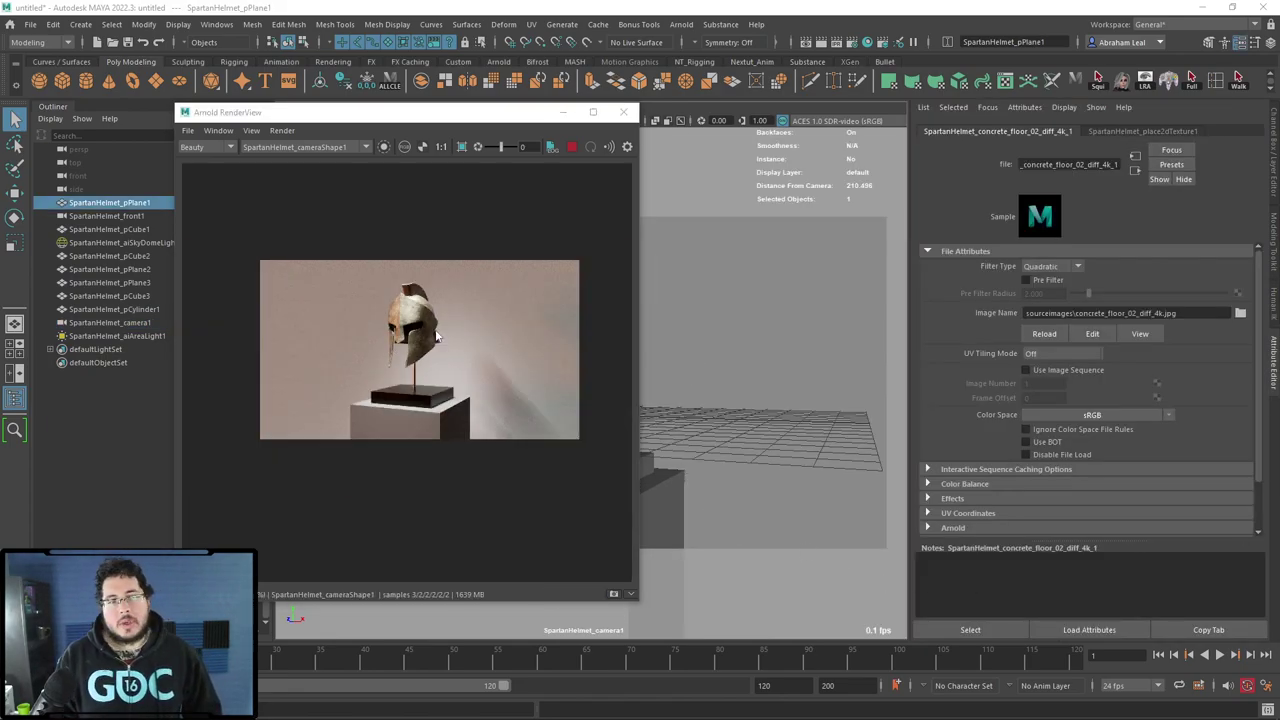
scroll(432, 337, up, 2)
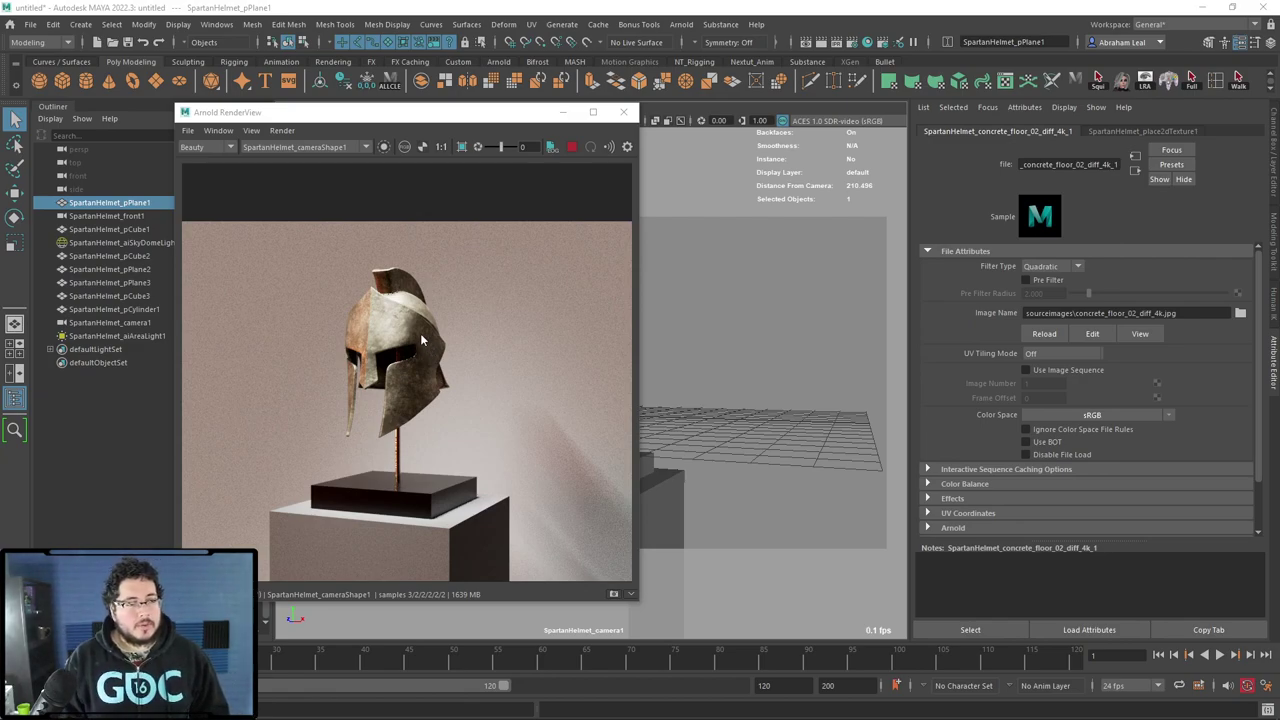
scroll(396, 350, up, 2)
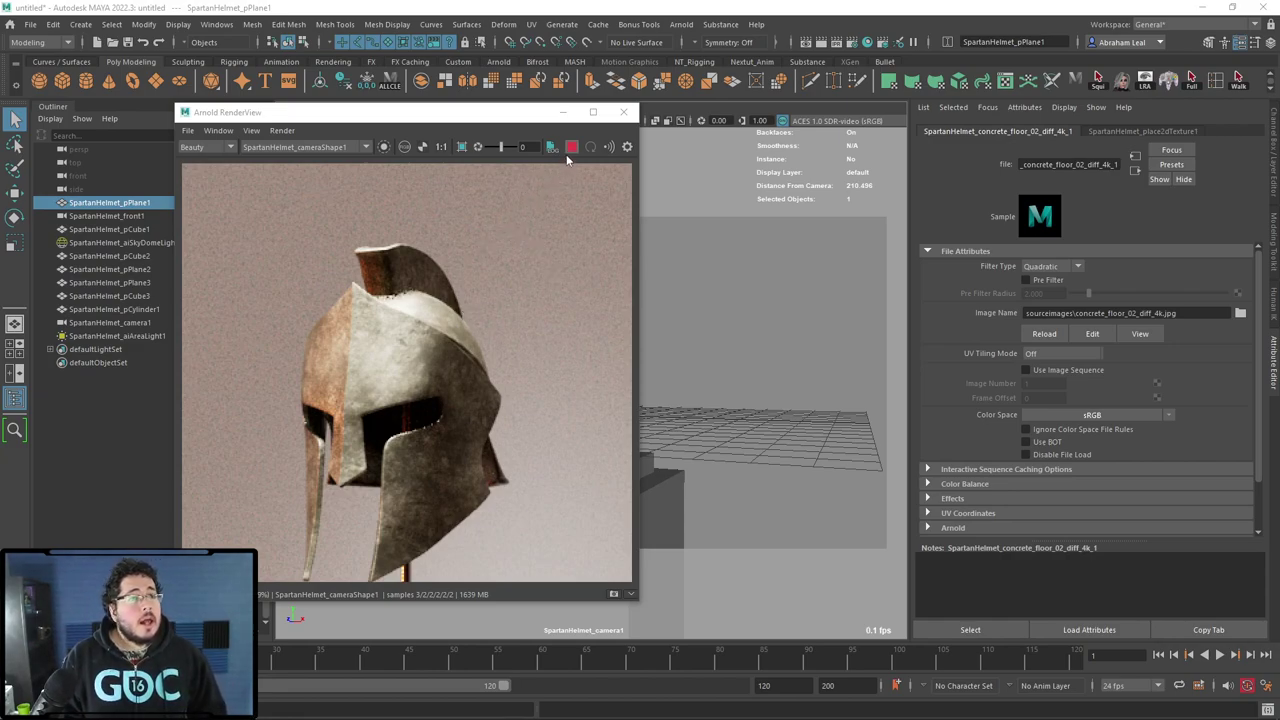
click(563, 111)
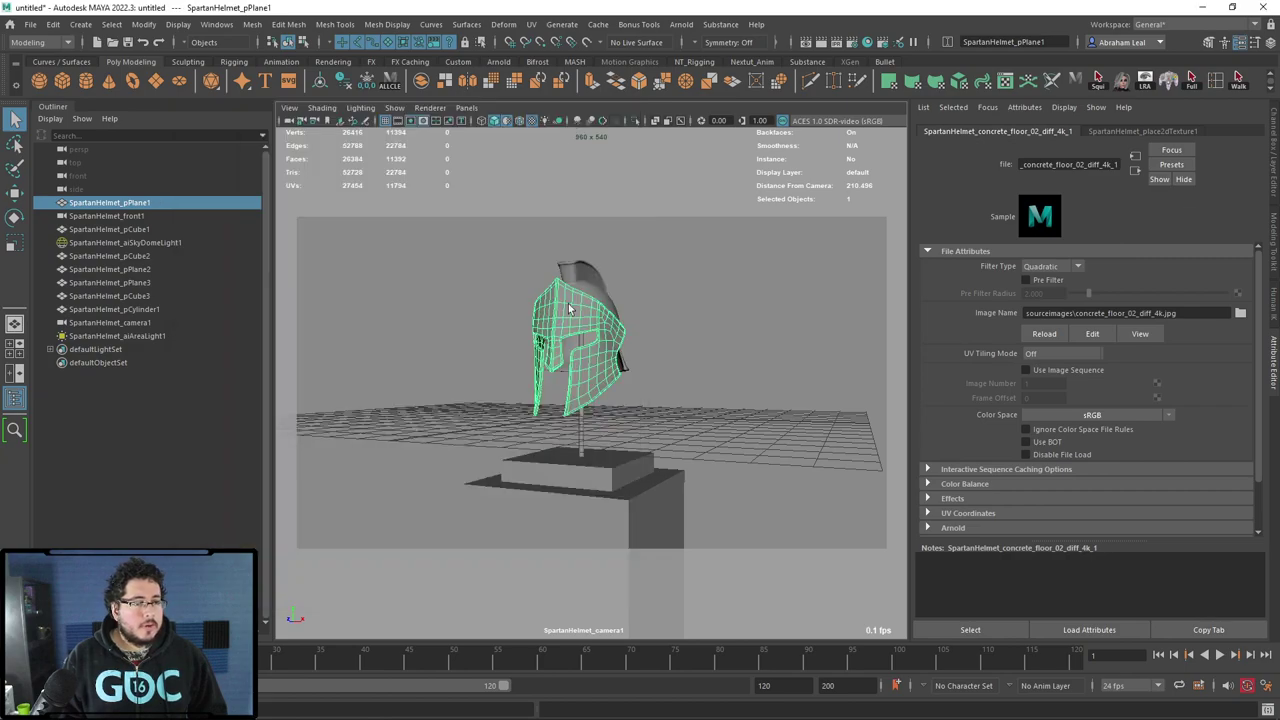
Select the helmet's crest and dome mesh, return to the perspective view and turn off its smooth preview.
click(588, 285)
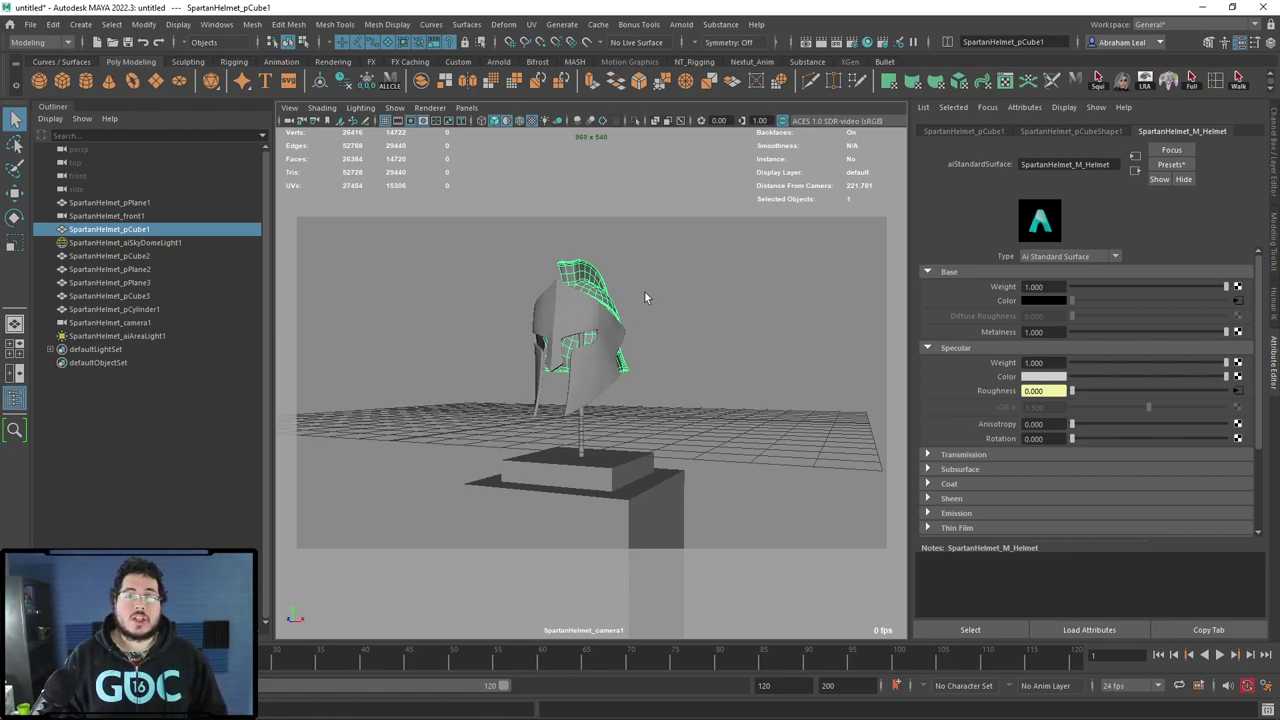
key(space)
drag(668, 299, 657, 433)
scroll(660, 311, up, 3)
scroll(563, 449, up, 5)
key(1)
scroll(631, 526, up, 3)
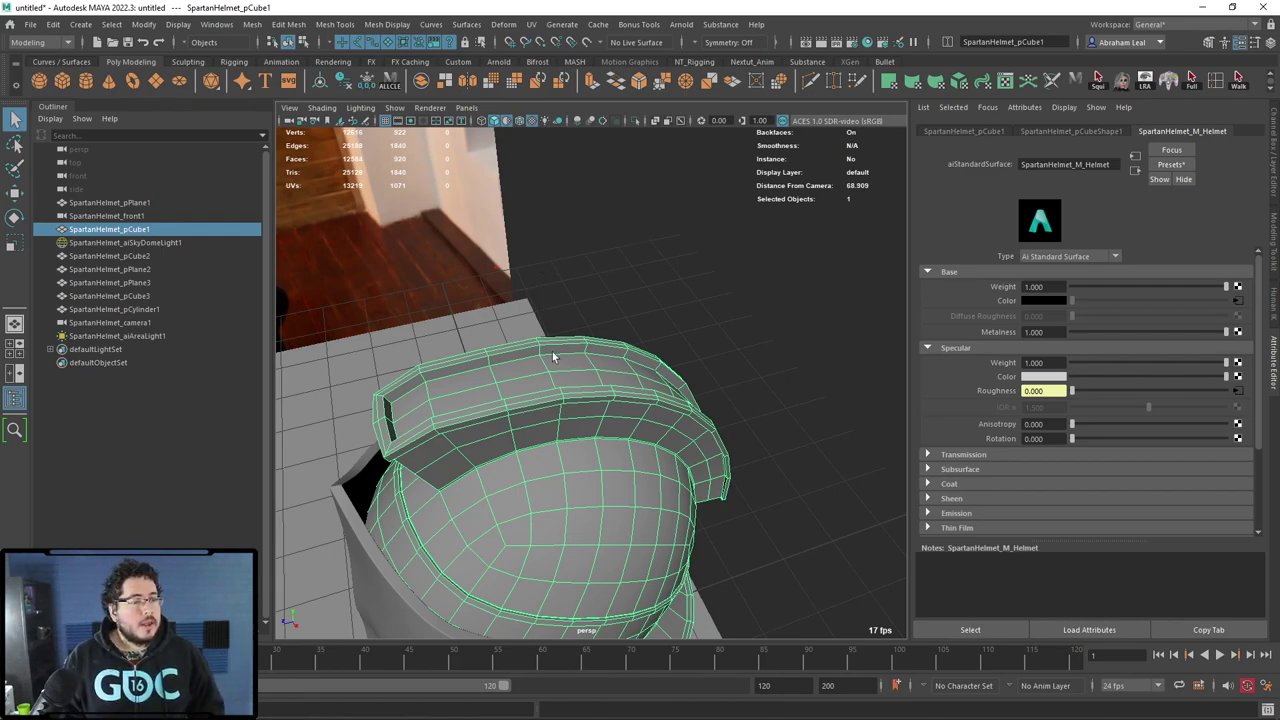
Apply a one-division Smooth to the helmet's crest and dome mesh.
click(253, 25)
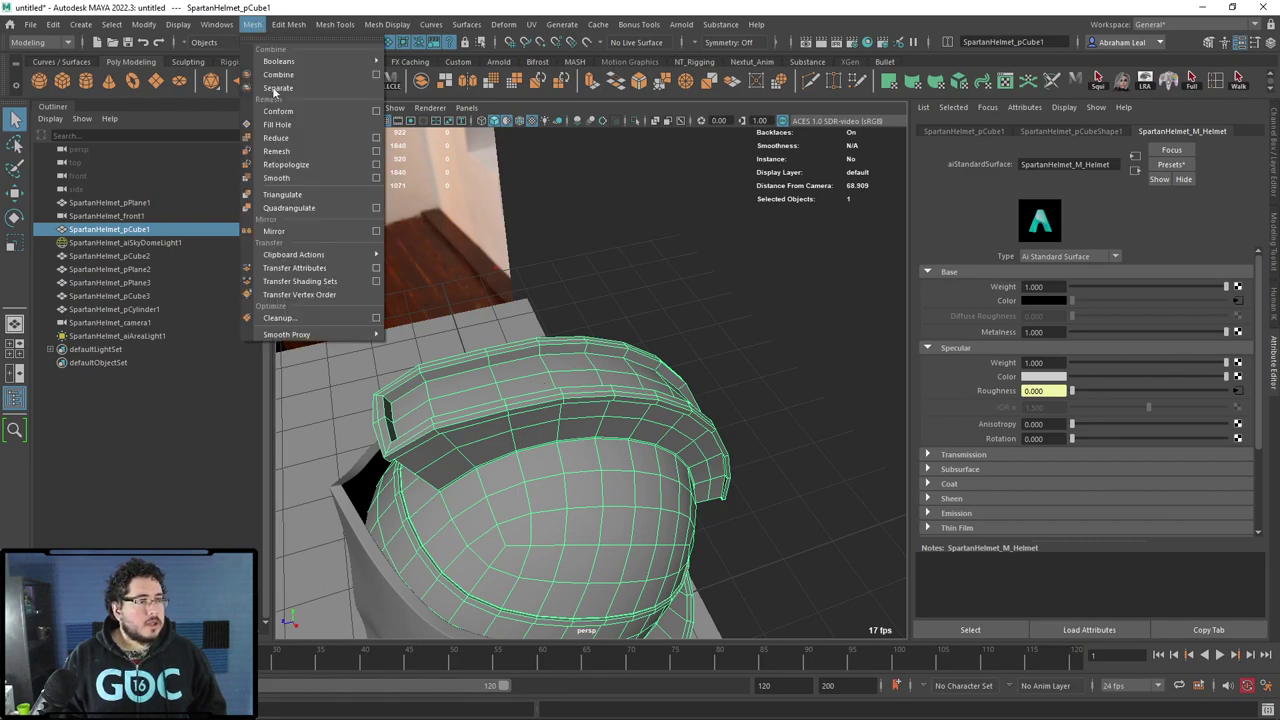
click(306, 183)
alt+drag(506, 343, 522, 398)
alt+right_drag(522, 398, 536, 428)
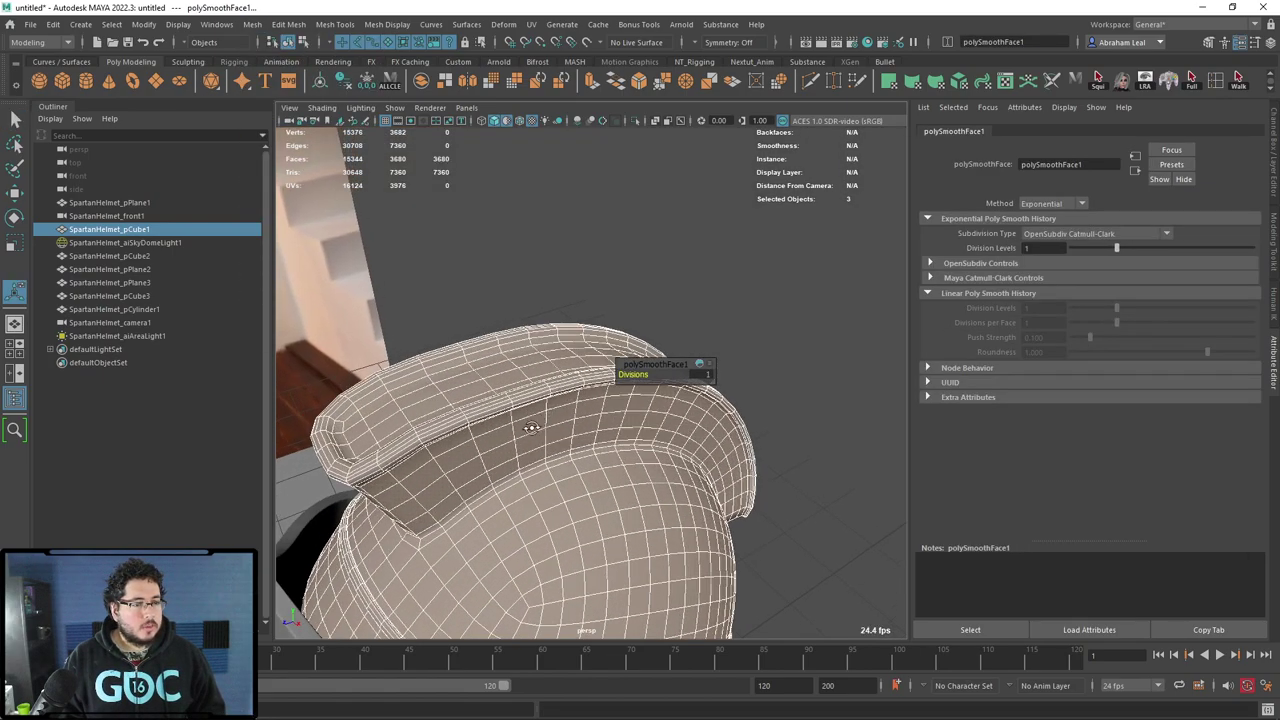
Examine the smoothed mesh's UV shells in the UV Editor, and close the UV windows.
click(468, 402)
click(531, 24)
click(560, 51)
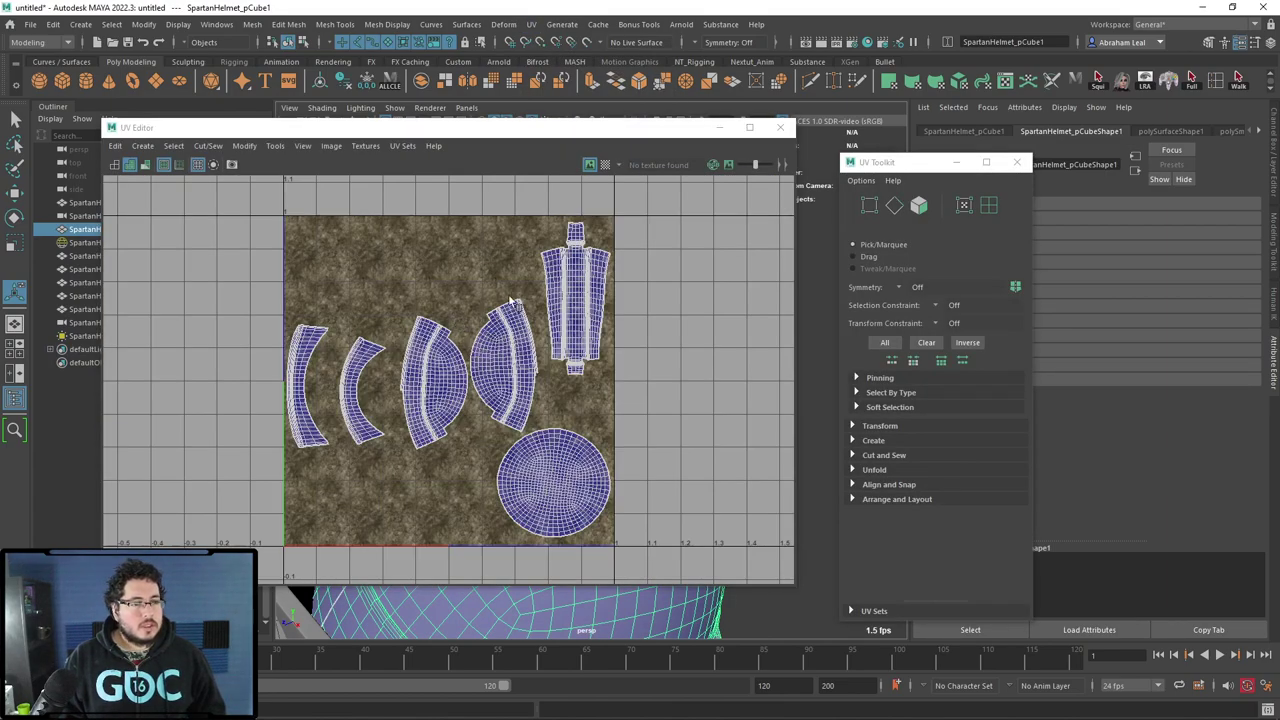
scroll(565, 261, up, 2)
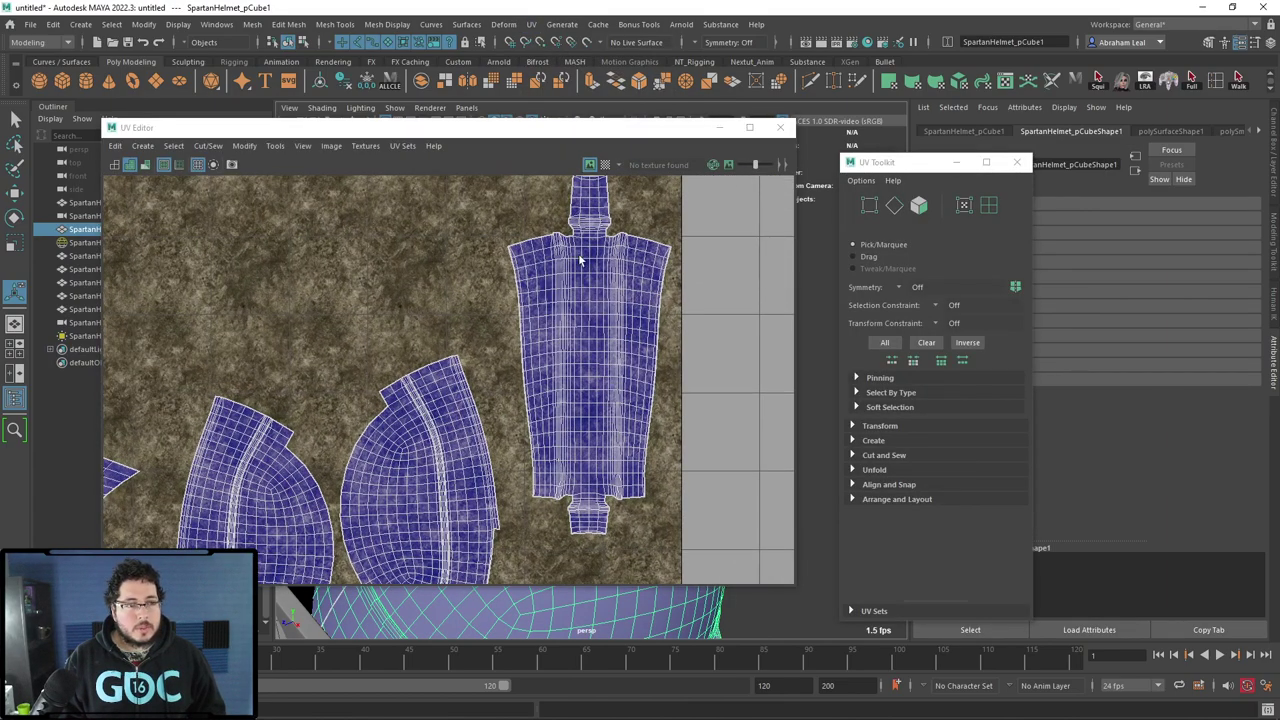
click(780, 127)
click(1017, 162)
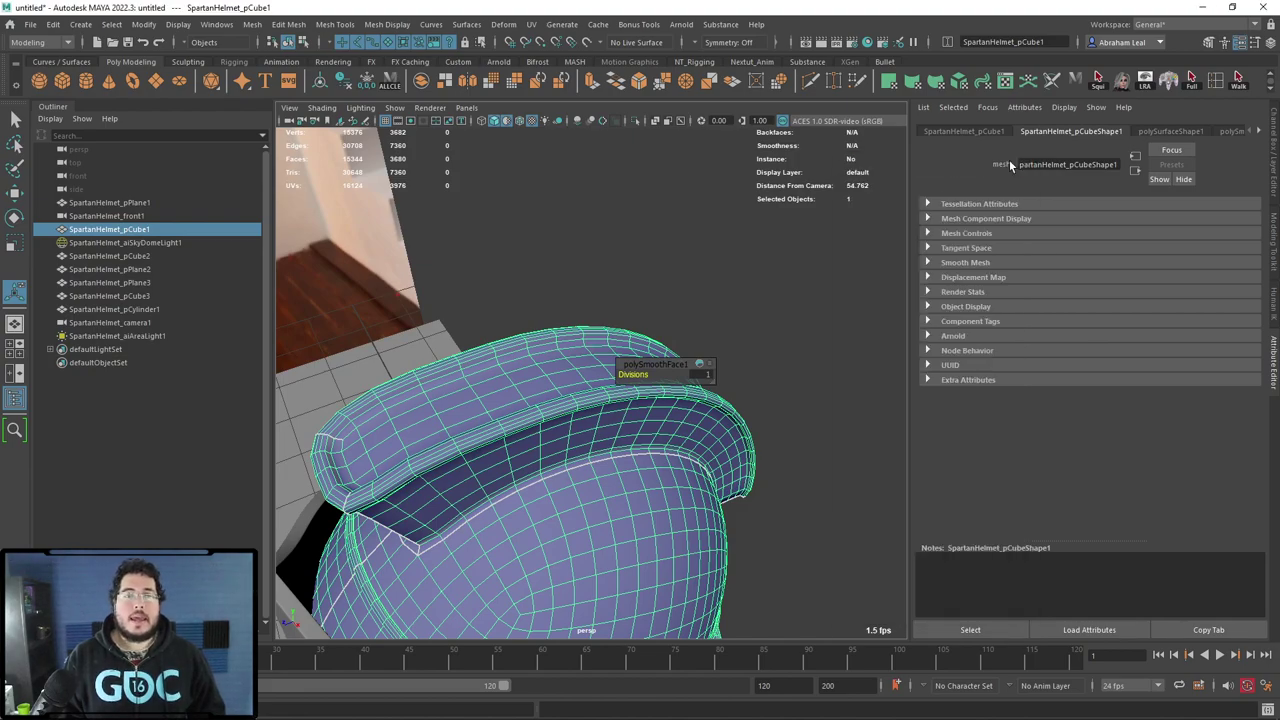
Return to object selection and reselect the smoothed crest and dome mesh.
alt+drag(467, 430, 486, 346)
key(q)
click(568, 243)
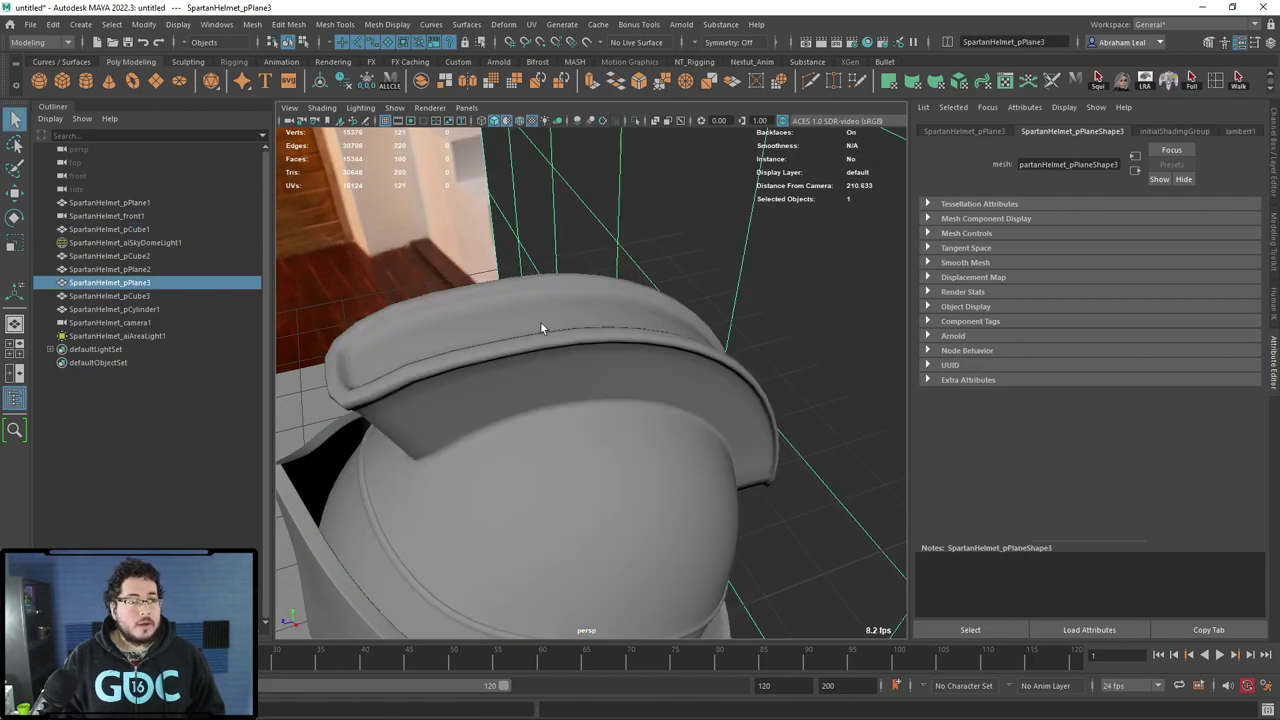
click(541, 324)
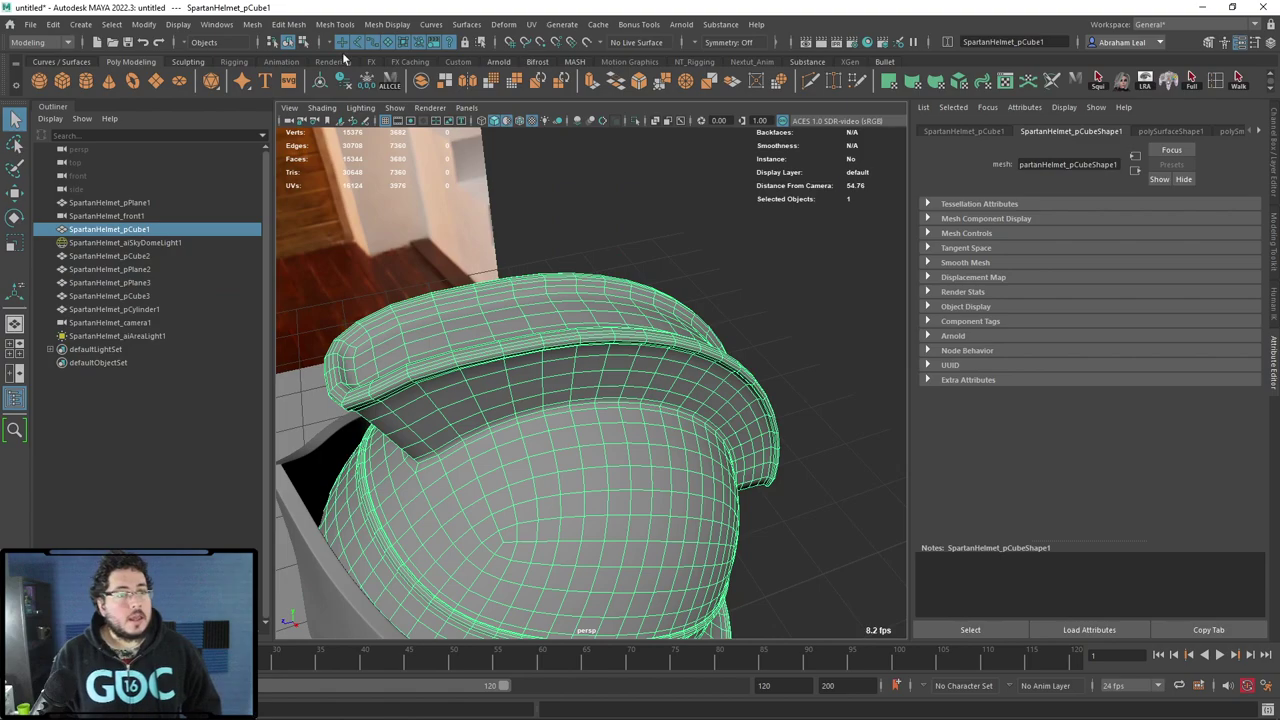
Load the xgenToolkit.mll plug-in through the Plug-in Manager and bring up the XGen tool set.
click(212, 27)
mouse_move(297, 171)
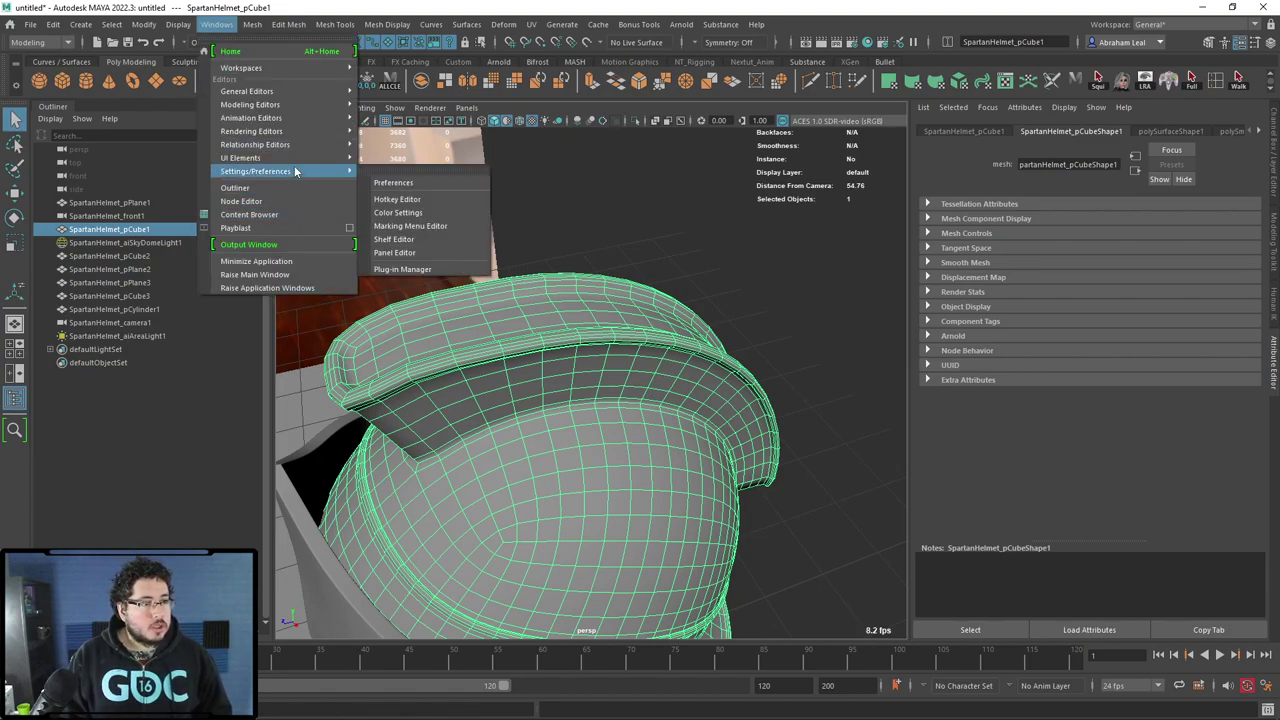
click(408, 268)
click(523, 101)
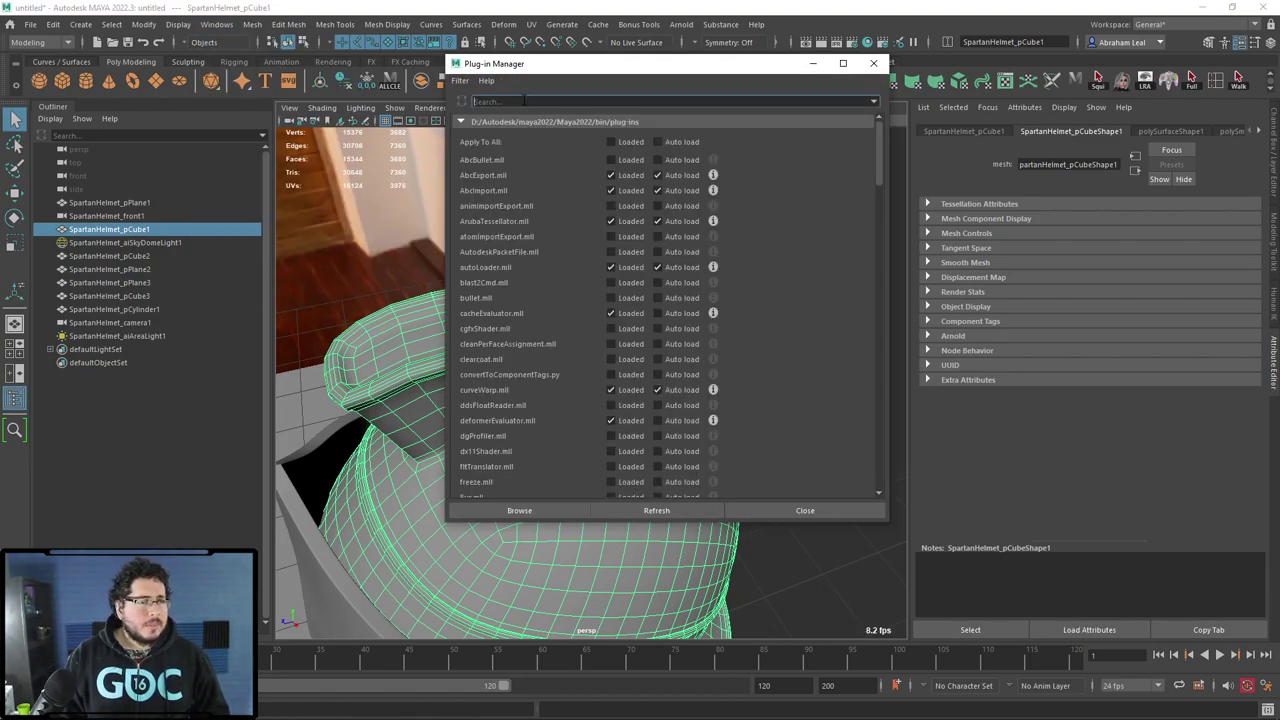
text(xgen)
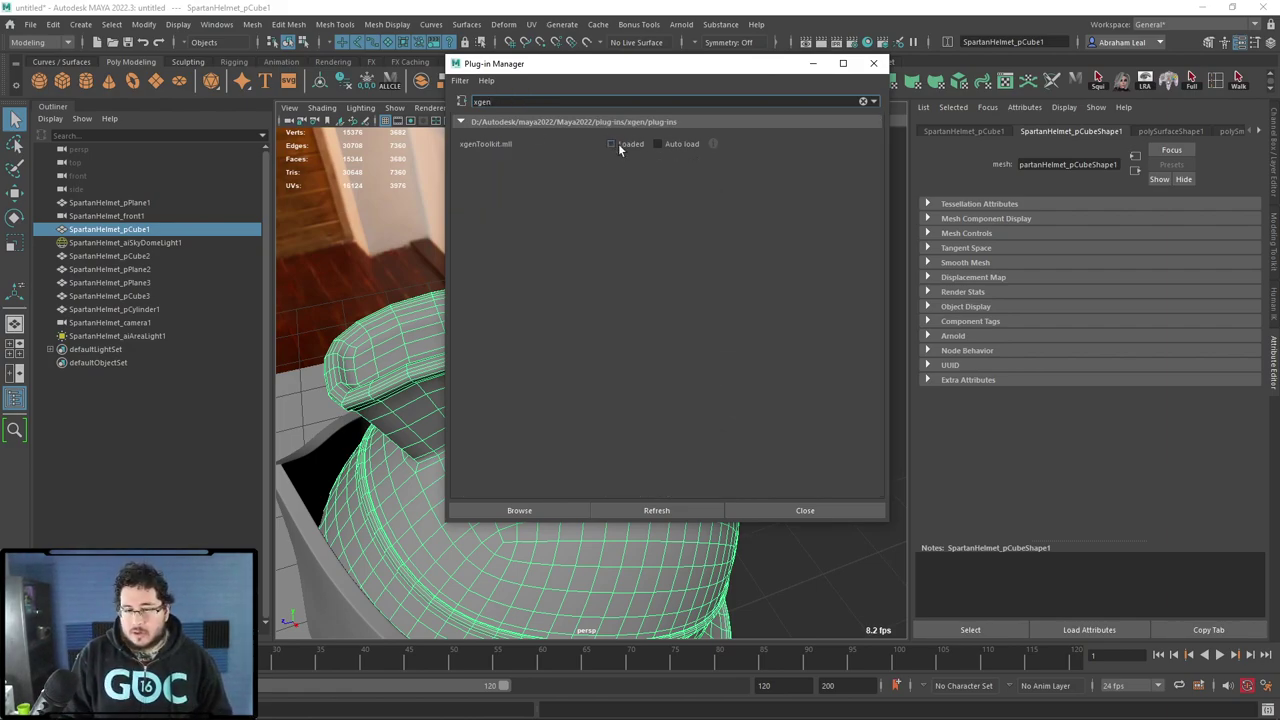
click(614, 145)
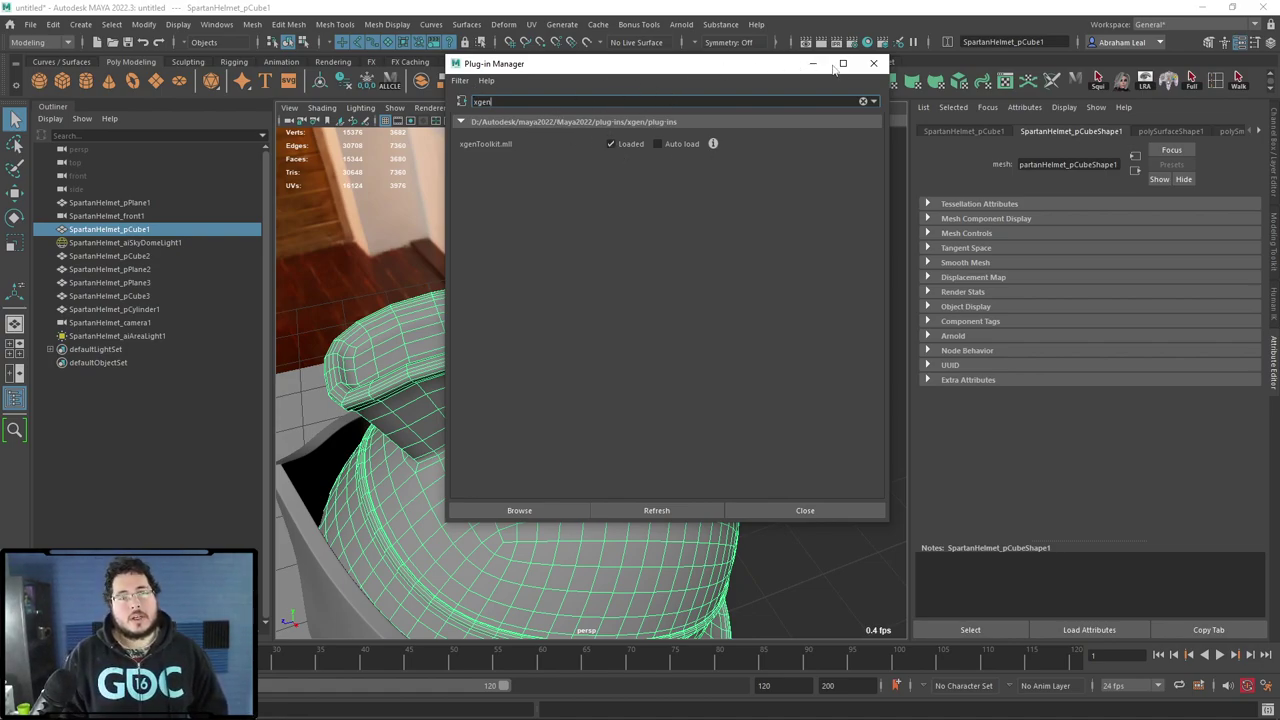
click(875, 64)
click(849, 62)
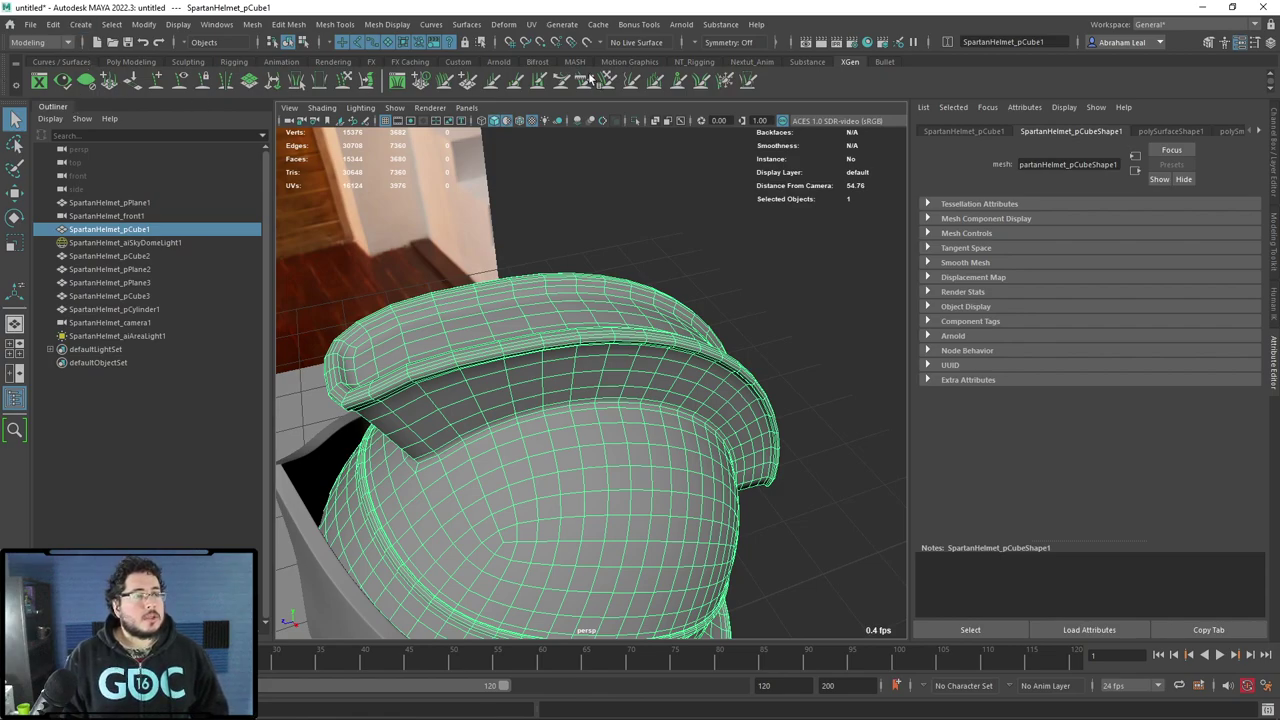
click(40, 42)
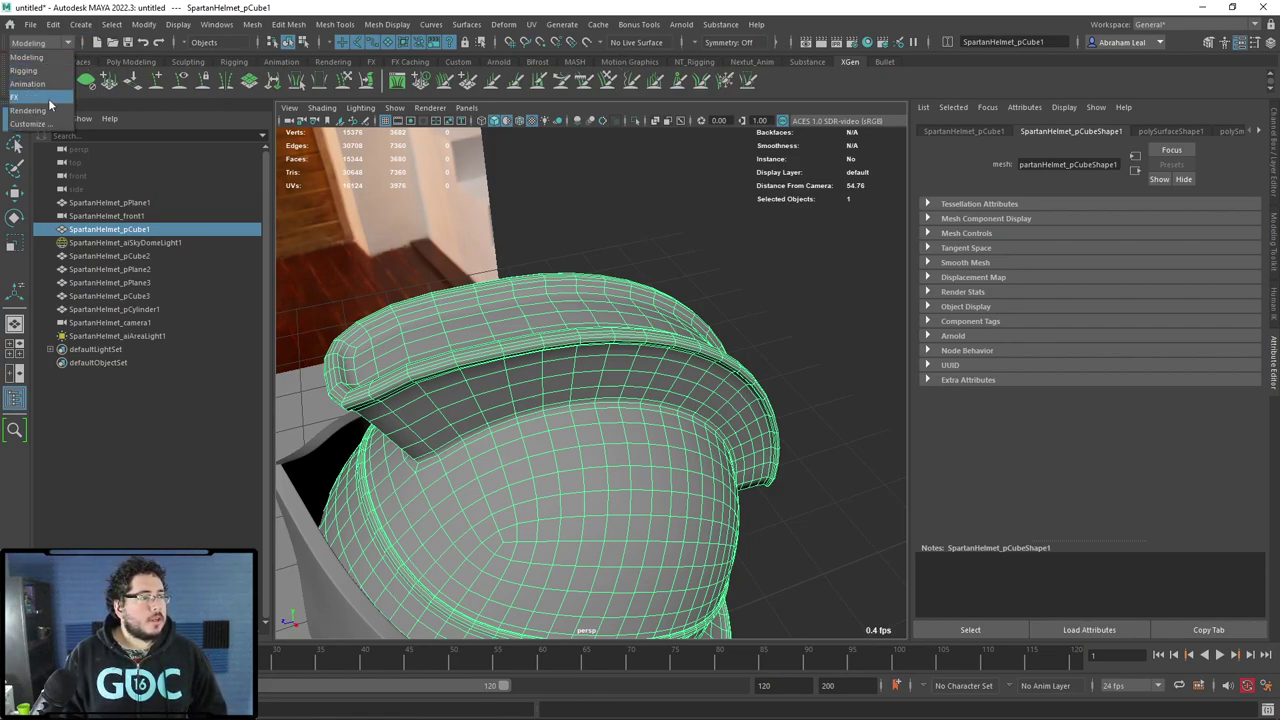
click(53, 98)
click(41, 44)
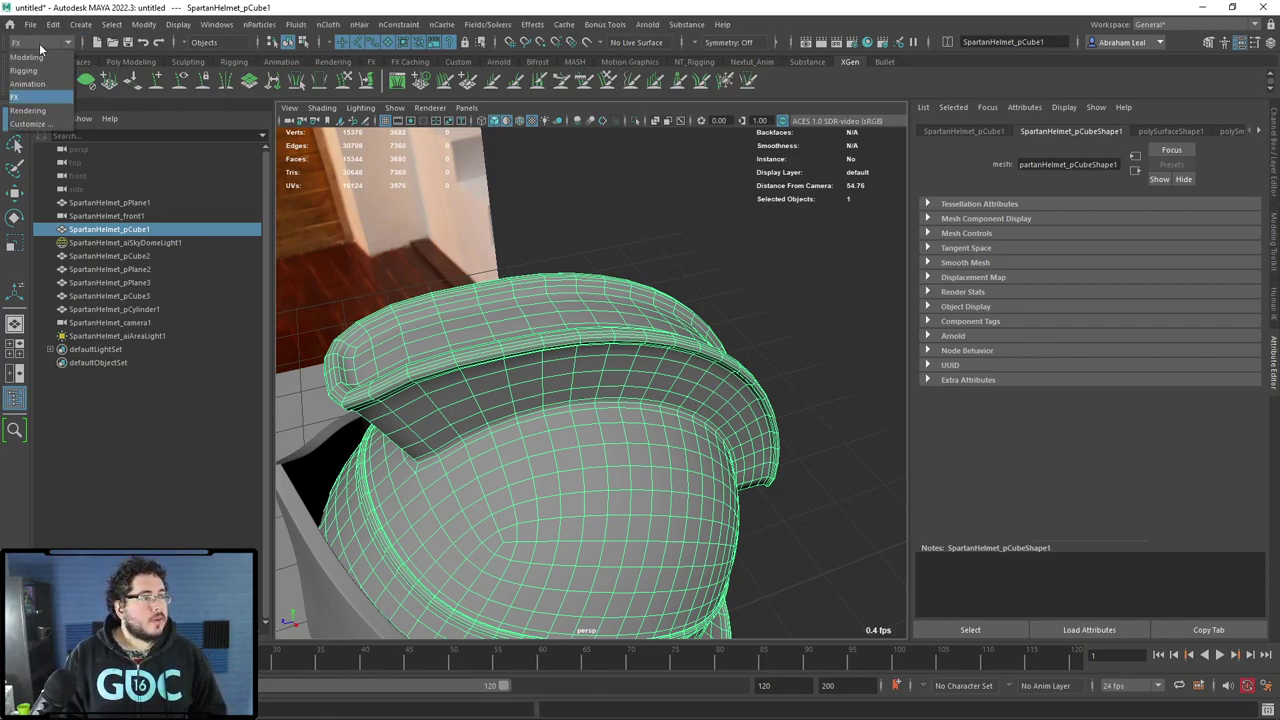
click(37, 113)
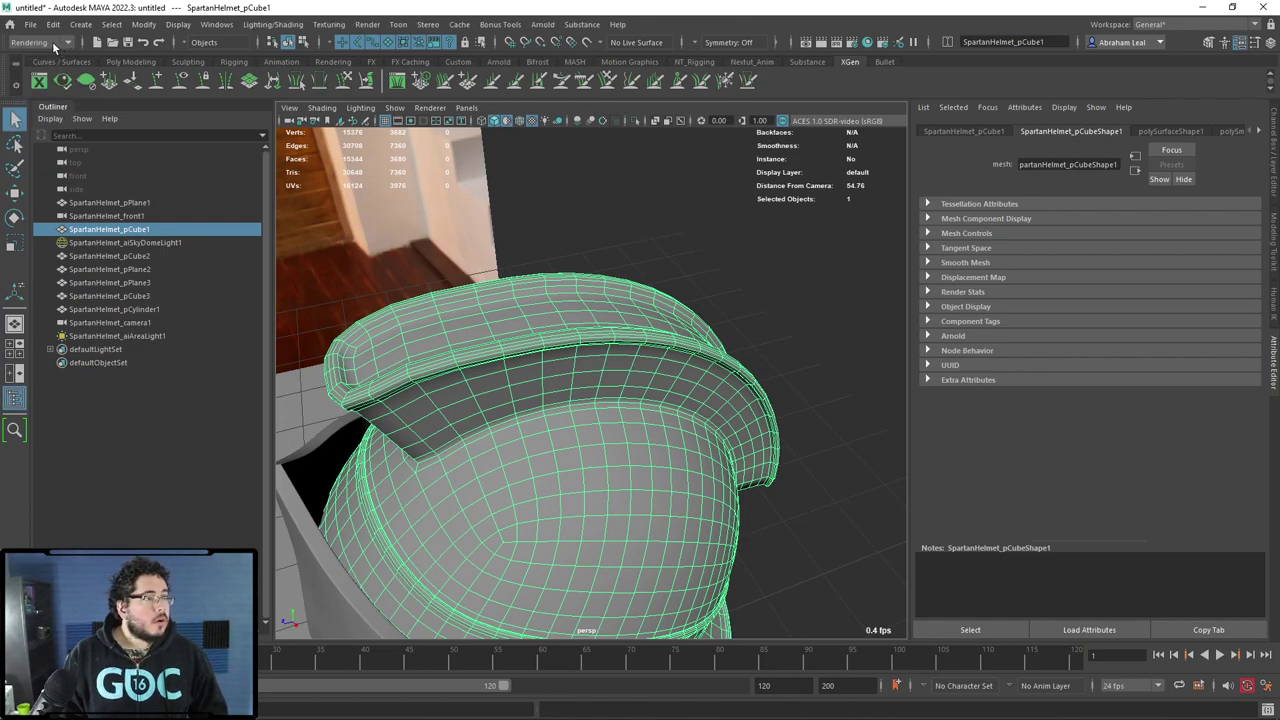
click(50, 42)
click(38, 84)
click(50, 42)
click(42, 57)
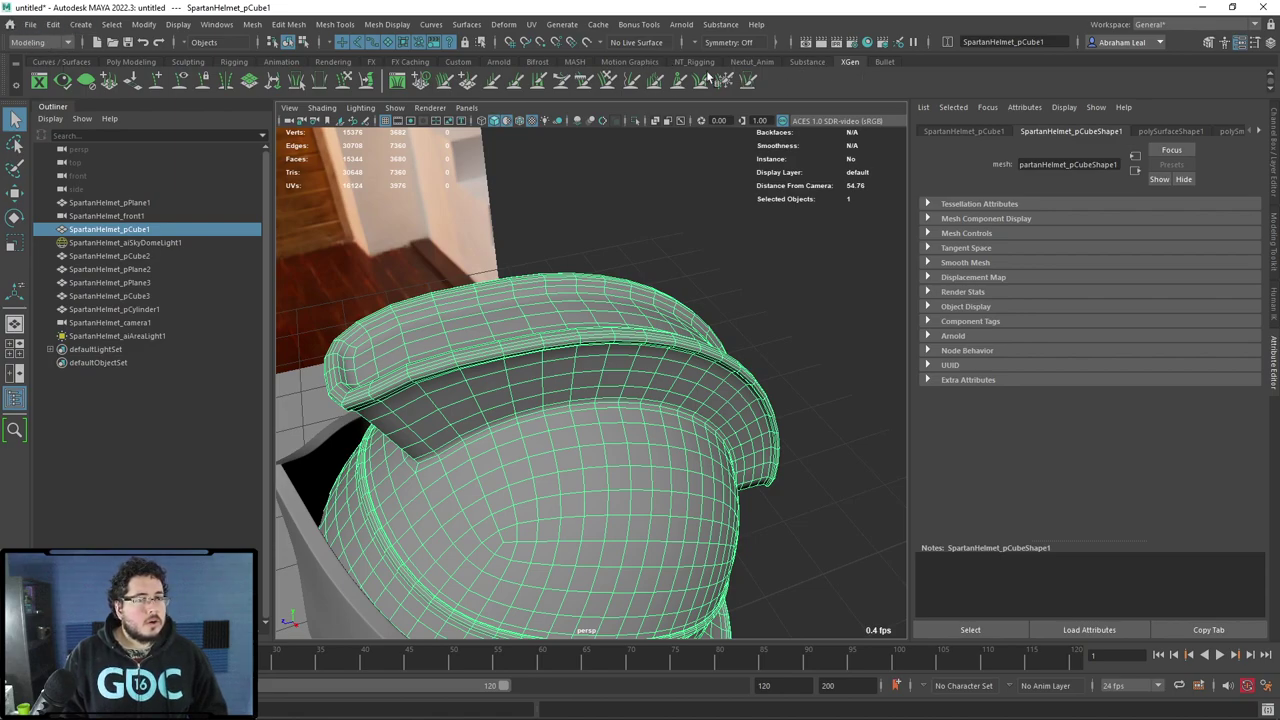
Open the XGen editor with the helmet's crest and dome mesh selected.
click(39, 84)
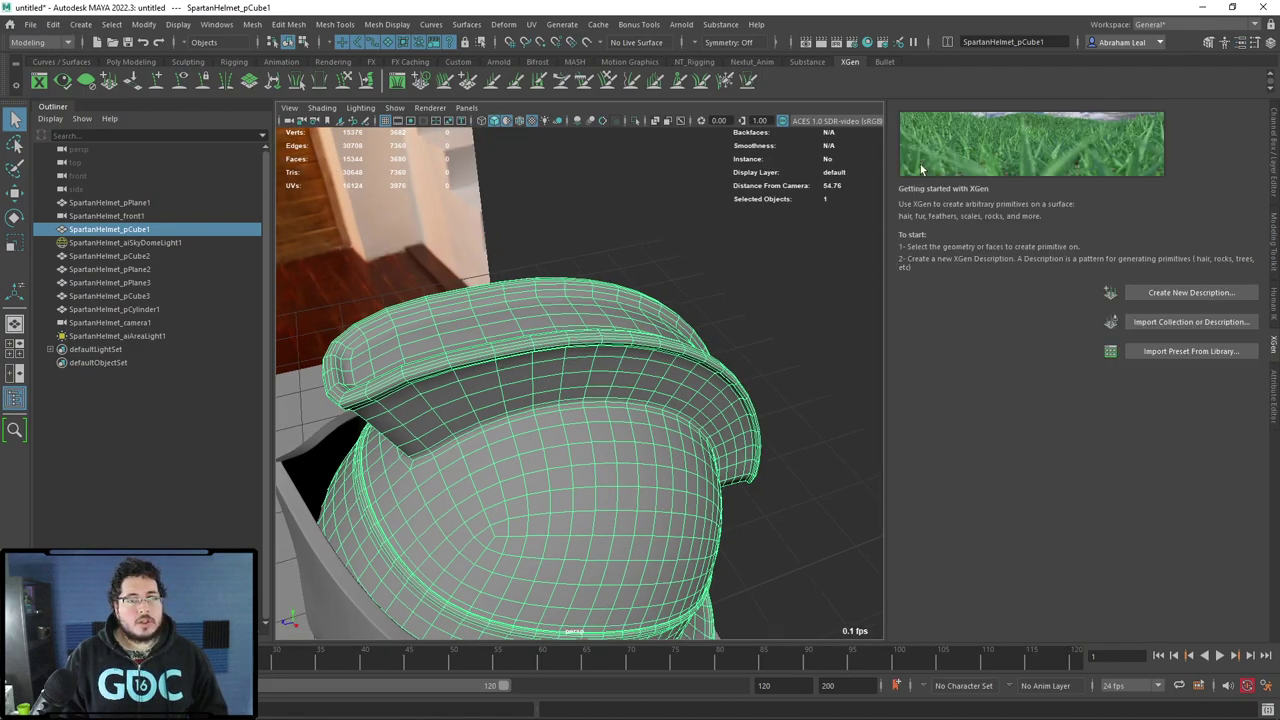
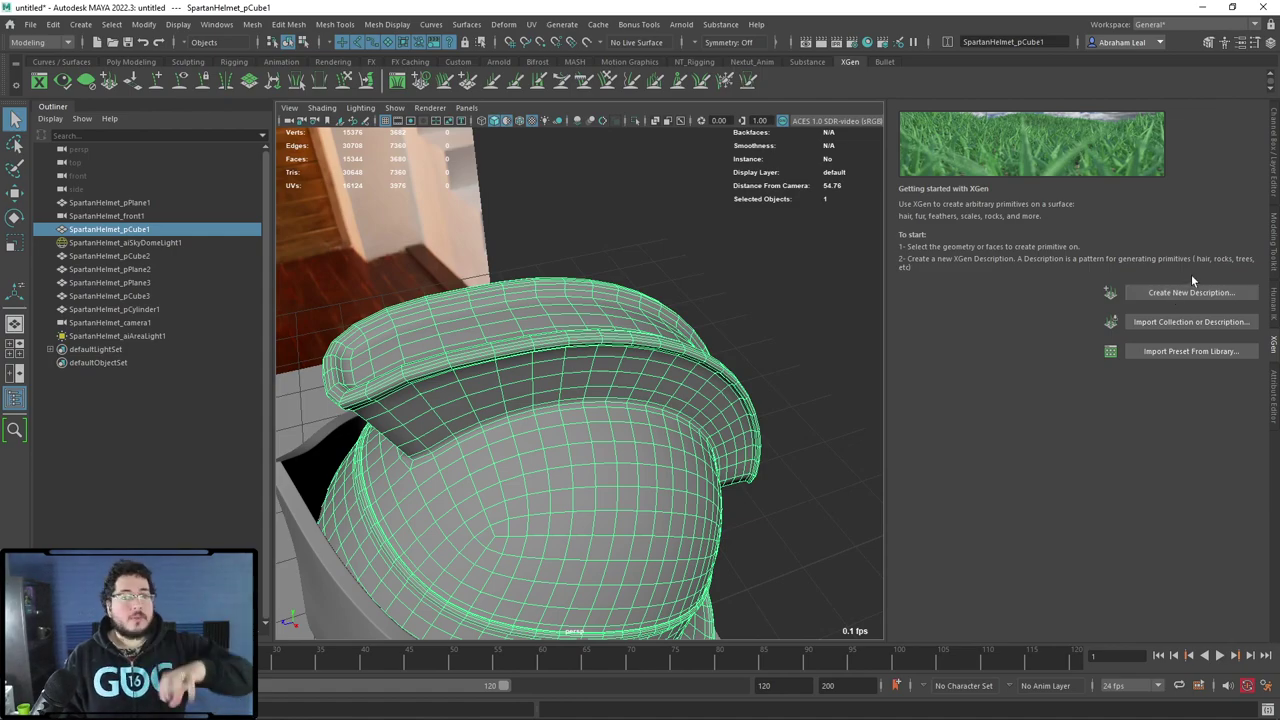
Start a new XGen description for the selected crest and dome mesh and name it SpartanHair_Desc.
click(1187, 297)
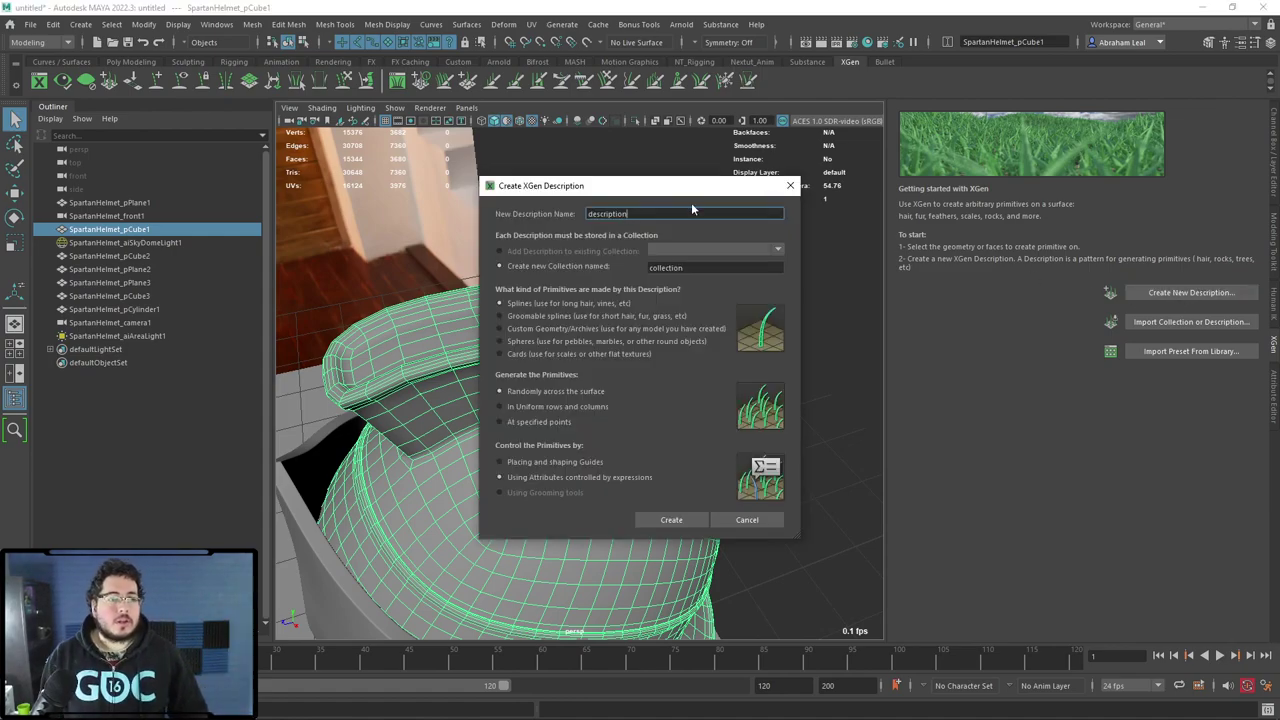
drag(700, 215, 522, 217)
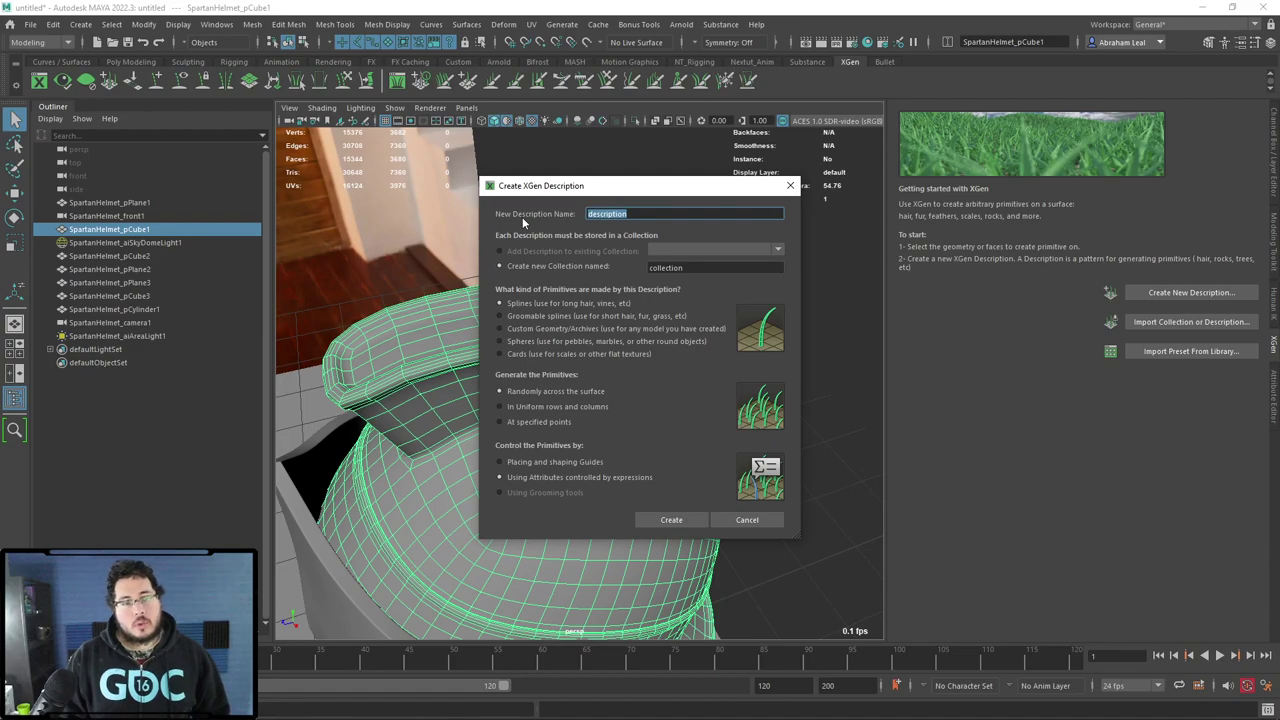
text(SpartanHair_)
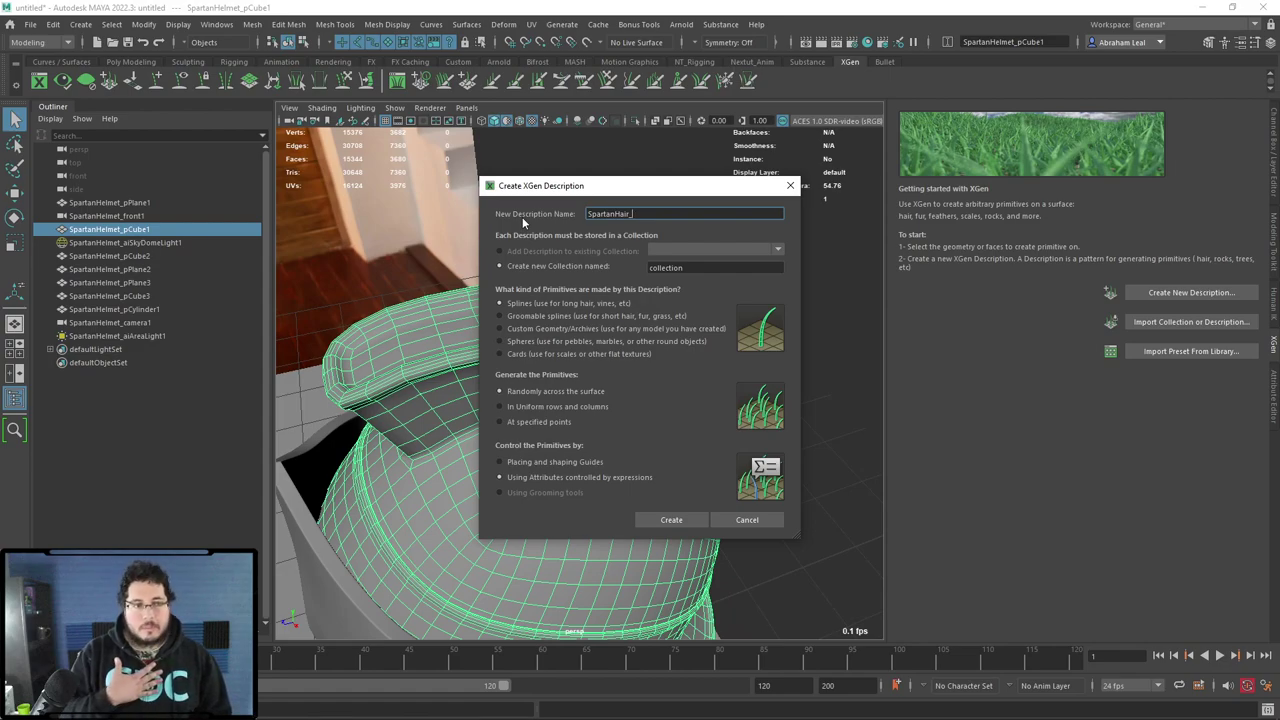
key(Caps_Lock)
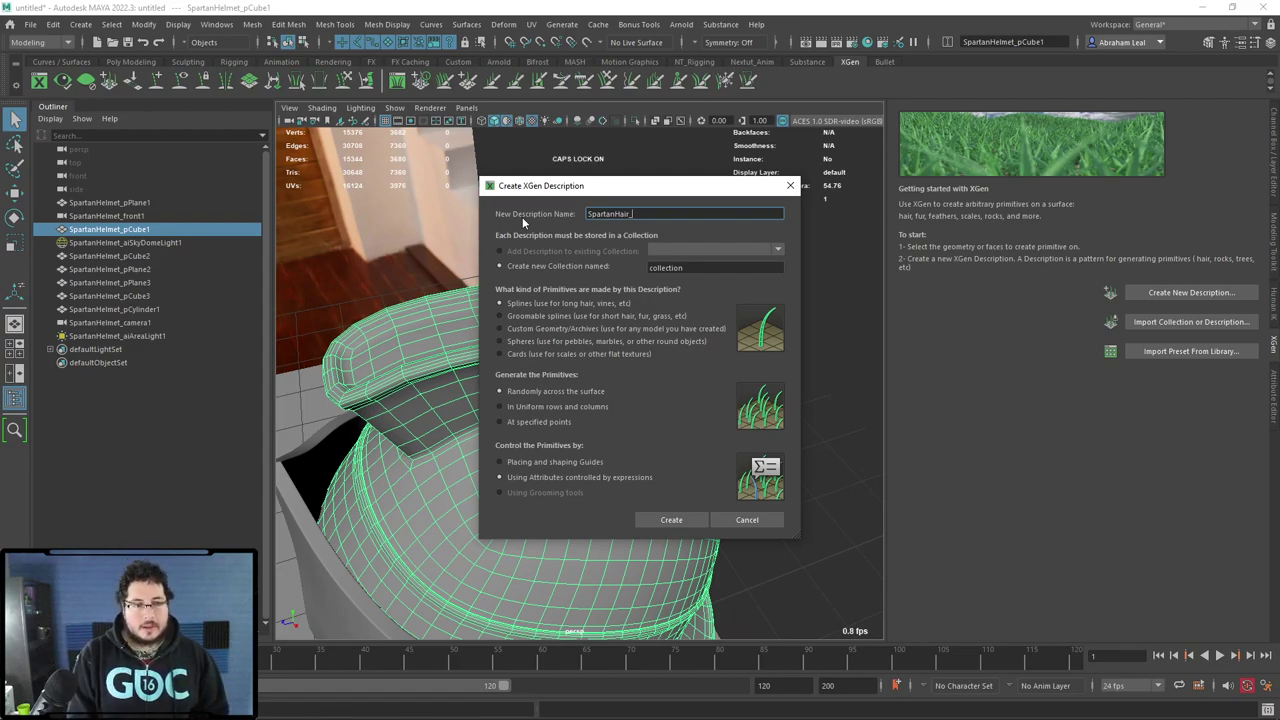
text(Desc)
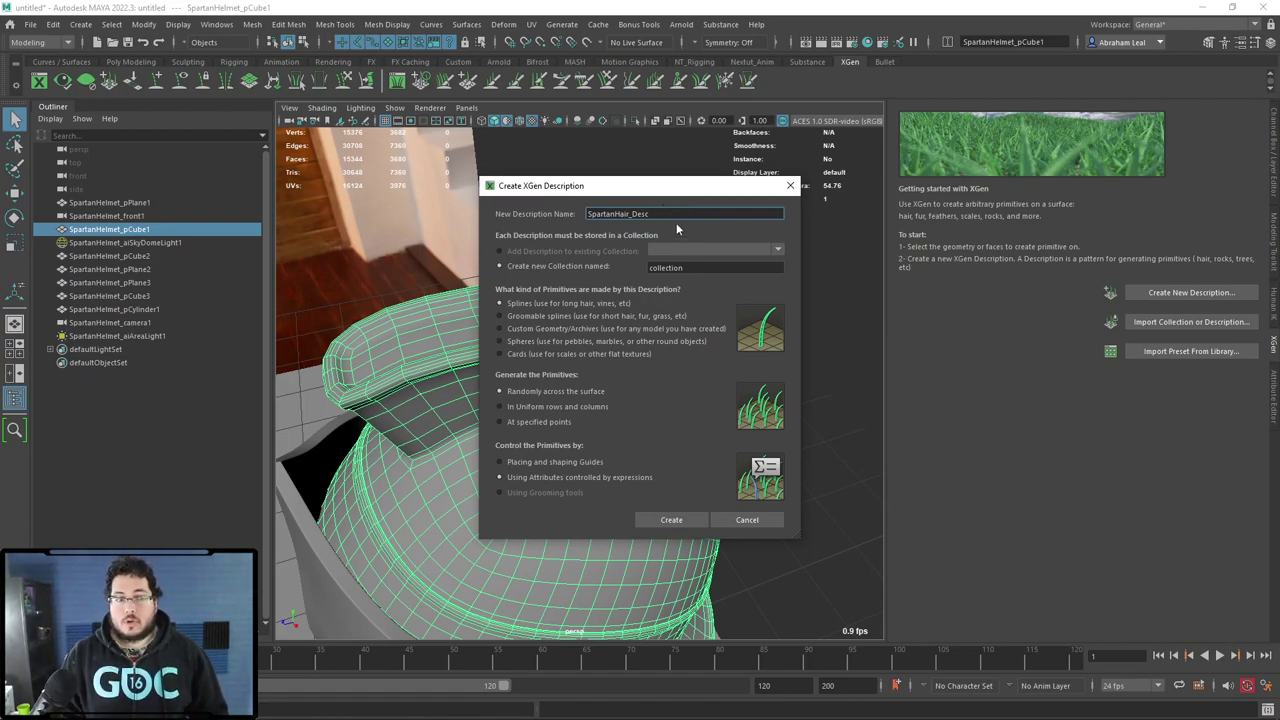
Name the new collection SpartanHair_Collection, control the primitives by placing and shaping guides, and create the description.
key(Tab)
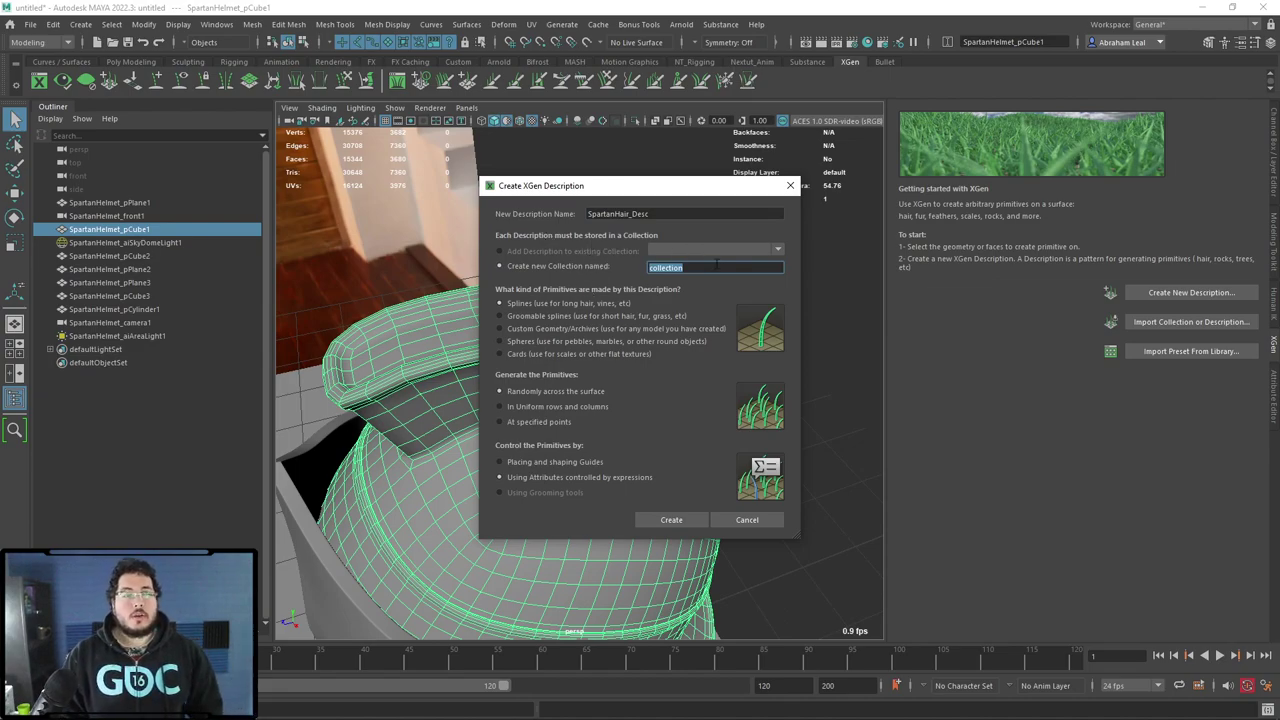
text(Sp)
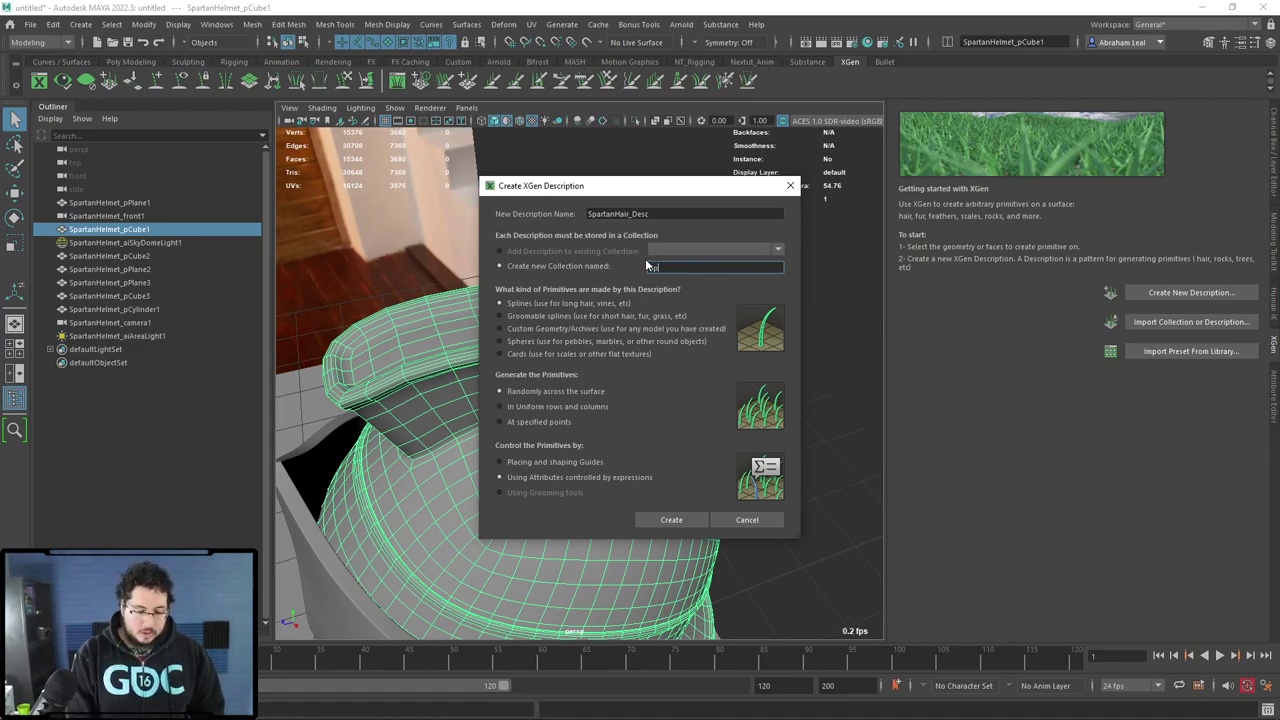
text(artanHair_Collection)
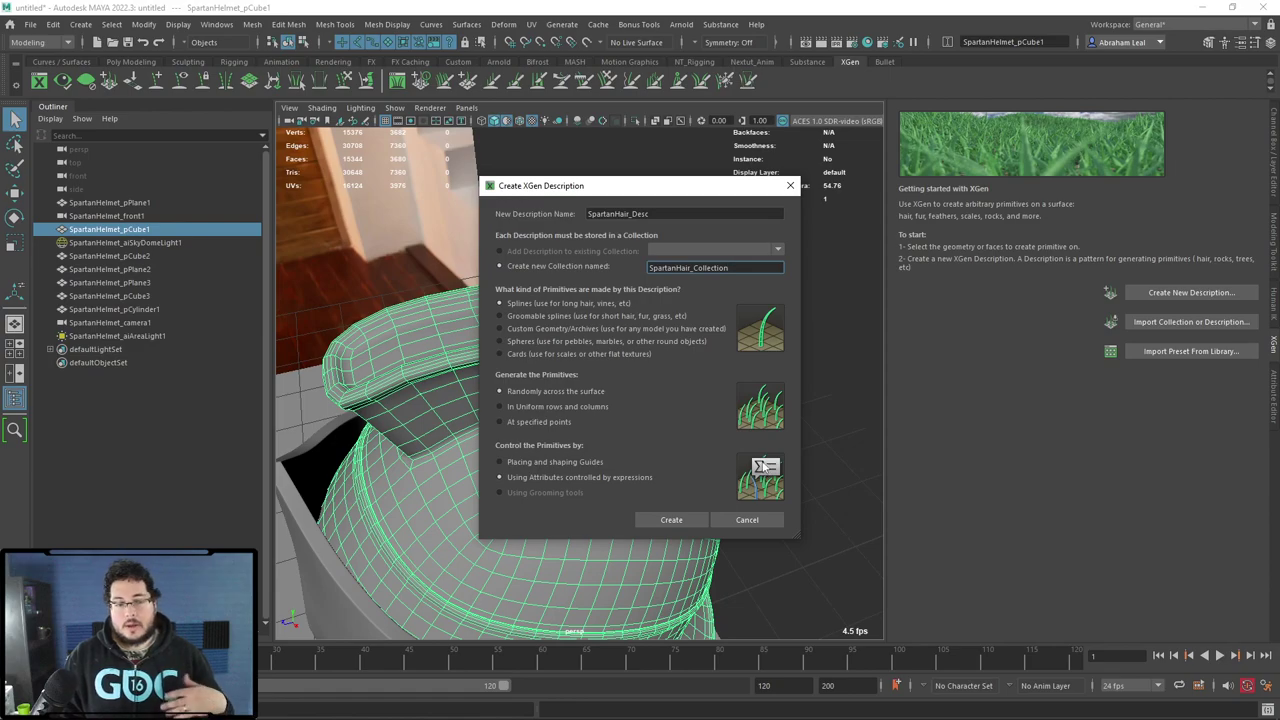
click(548, 462)
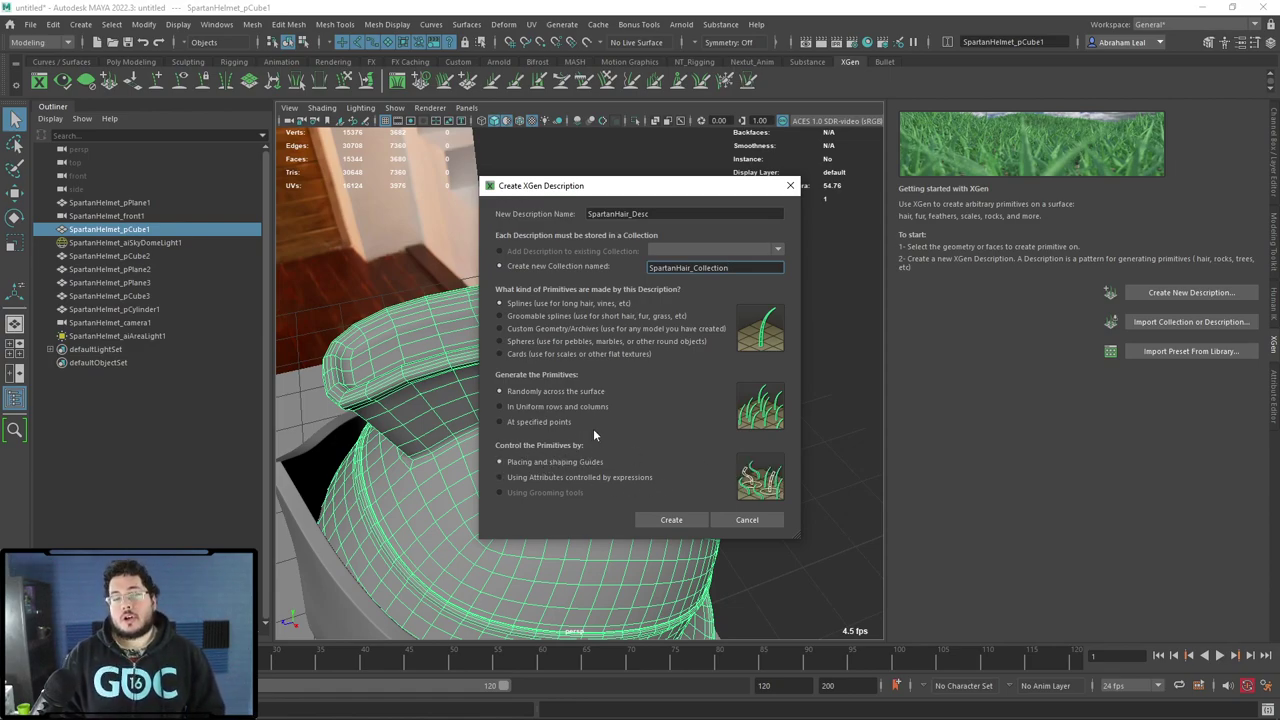
click(682, 520)
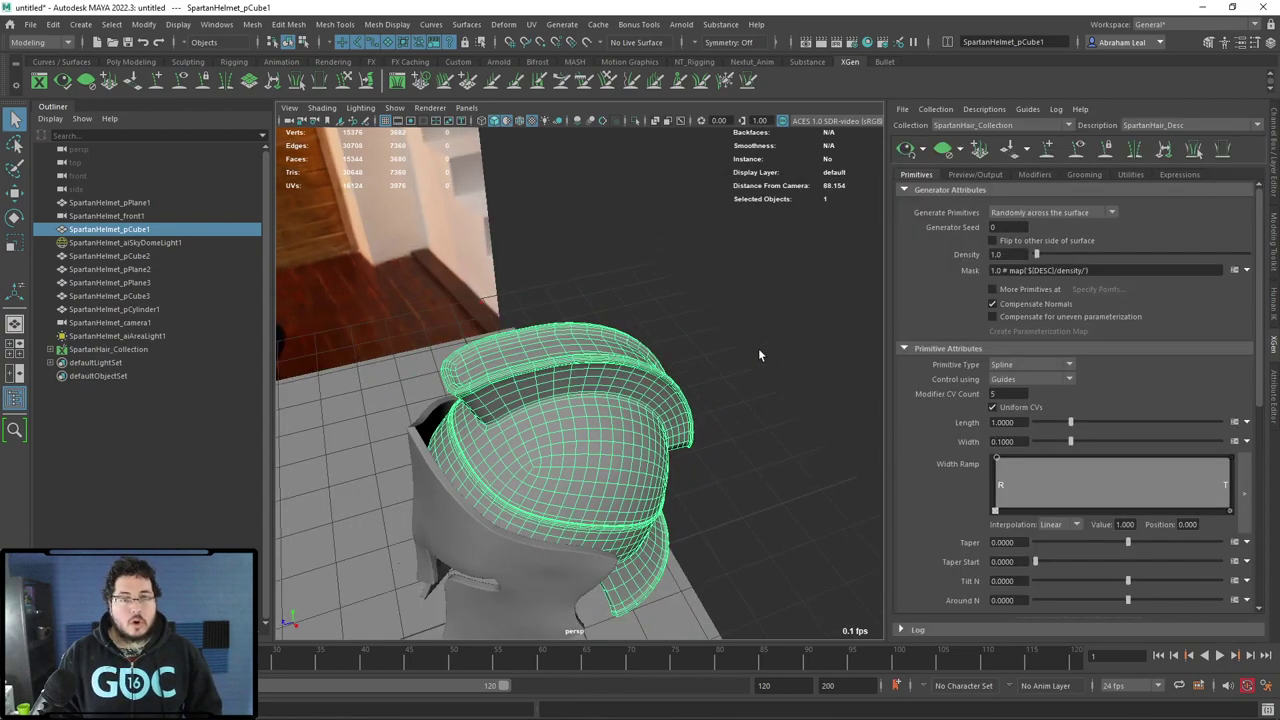
Expand SpartanHair_Collection down to its pCube1 surface patch, select the patch and examine it on the helmet.
scroll(769, 297, down, 6)
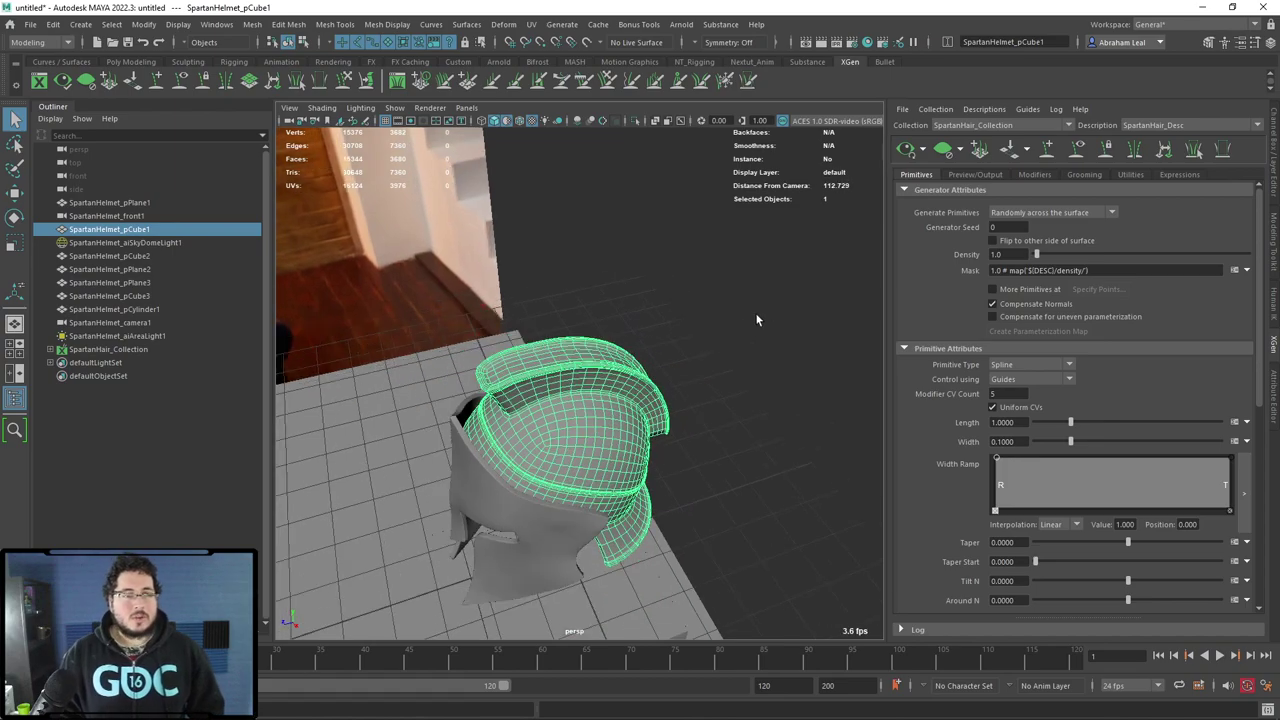
scroll(740, 314, up, 4)
alt+drag(713, 297, 692, 316)
click(50, 349)
click(57, 362)
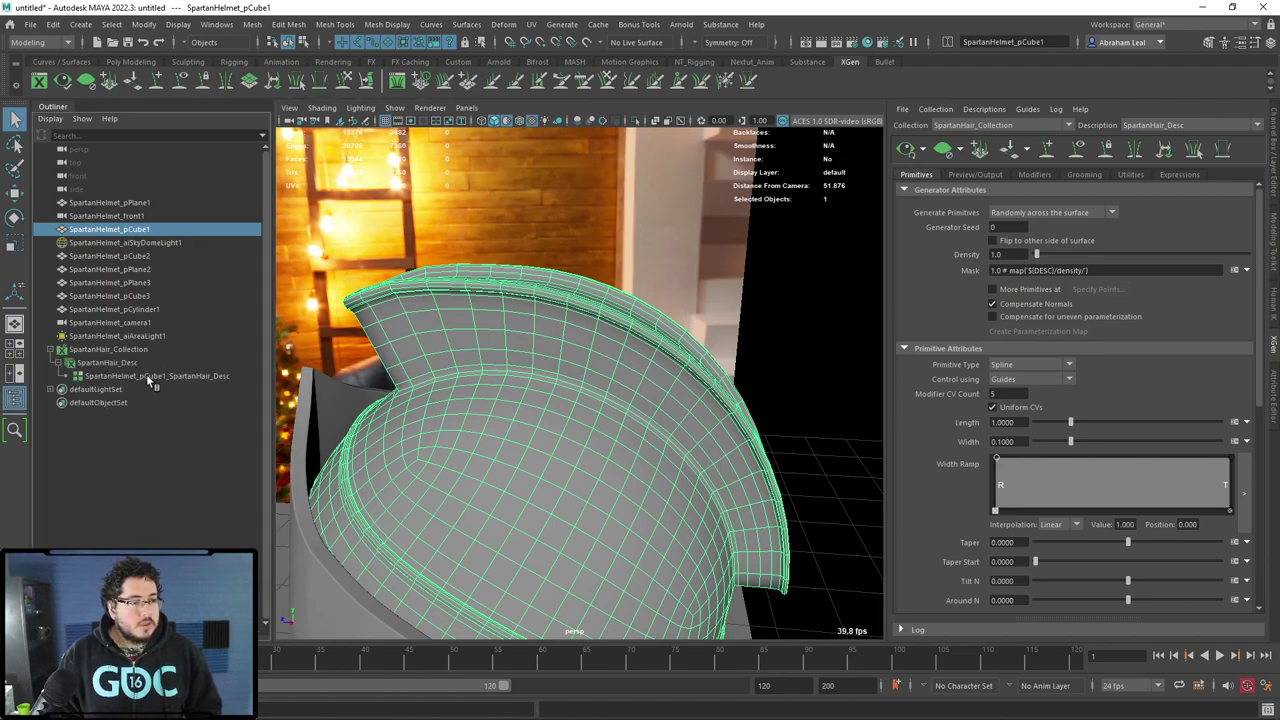
click(146, 374)
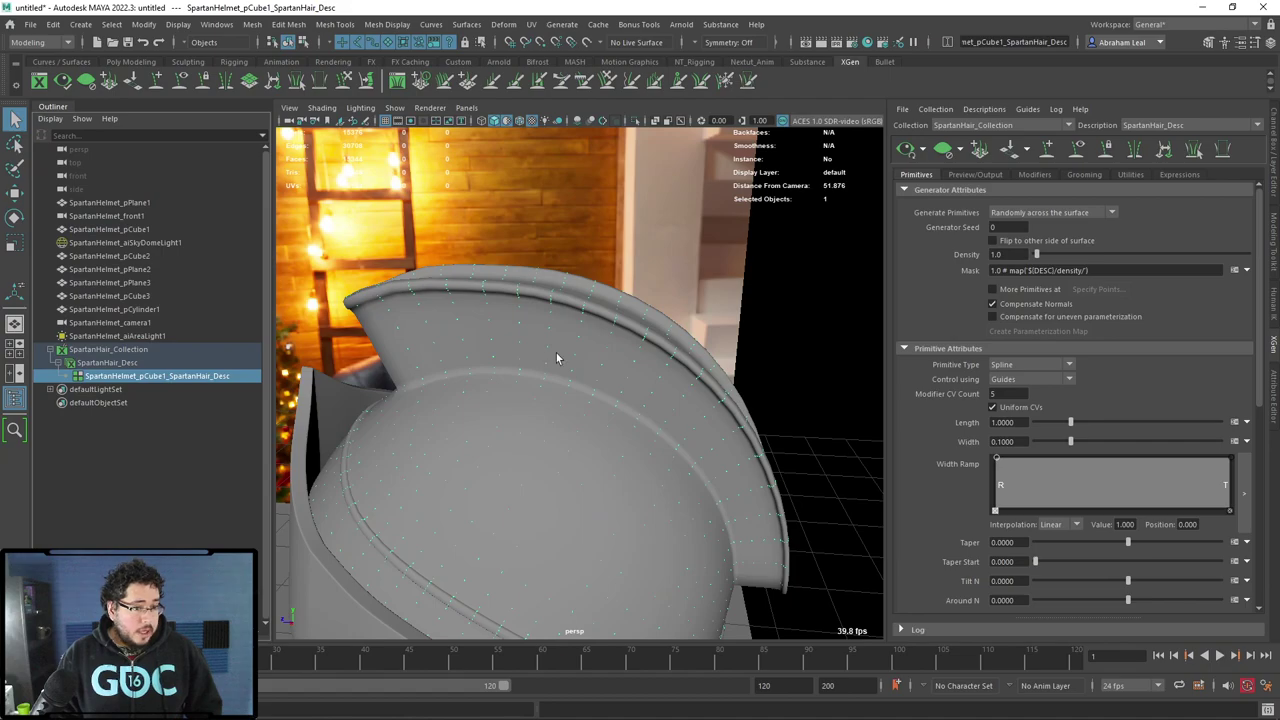
key(f)
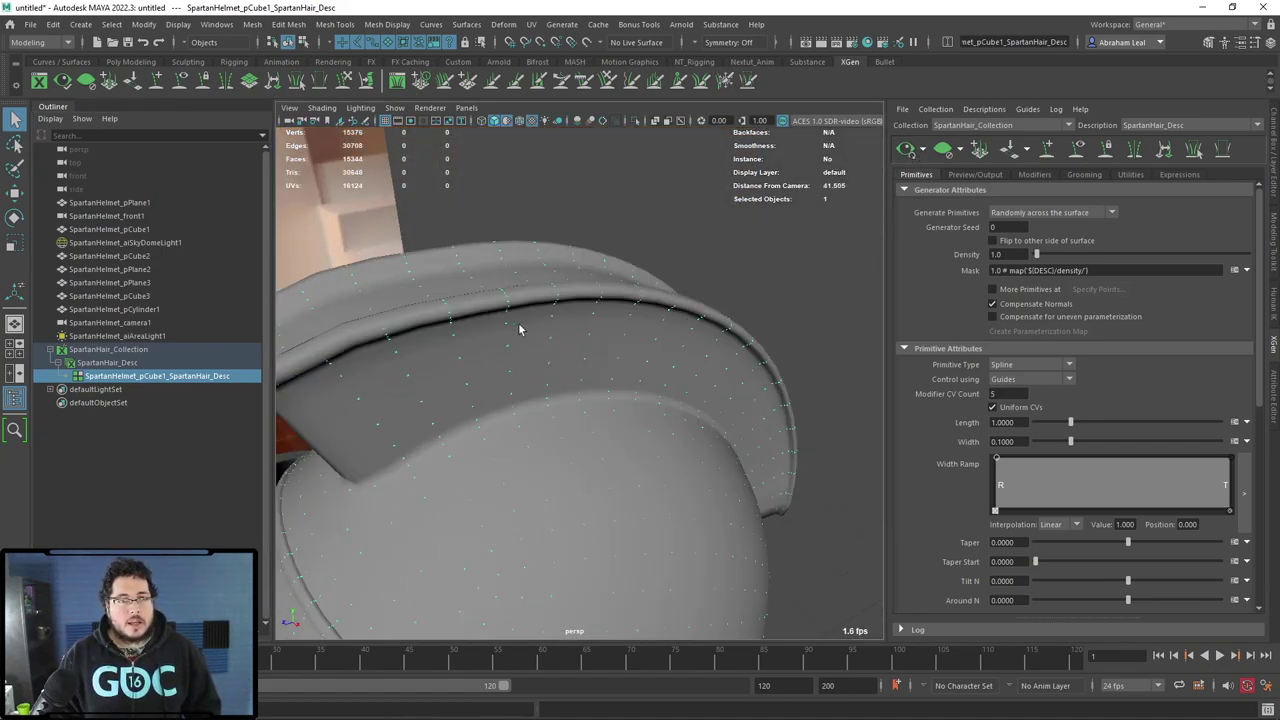
alt+drag(511, 328, 640, 337)
alt+right_drag(640, 337, 561, 346)
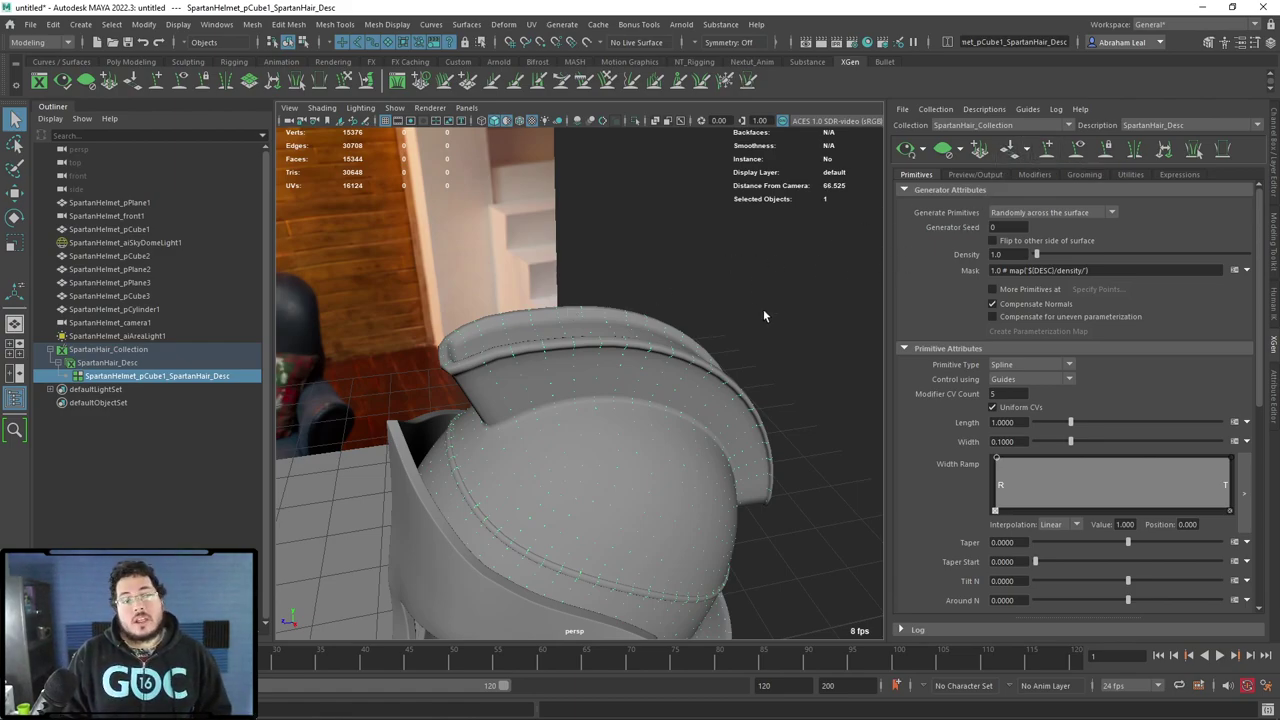
alt+drag(748, 345, 738, 346)
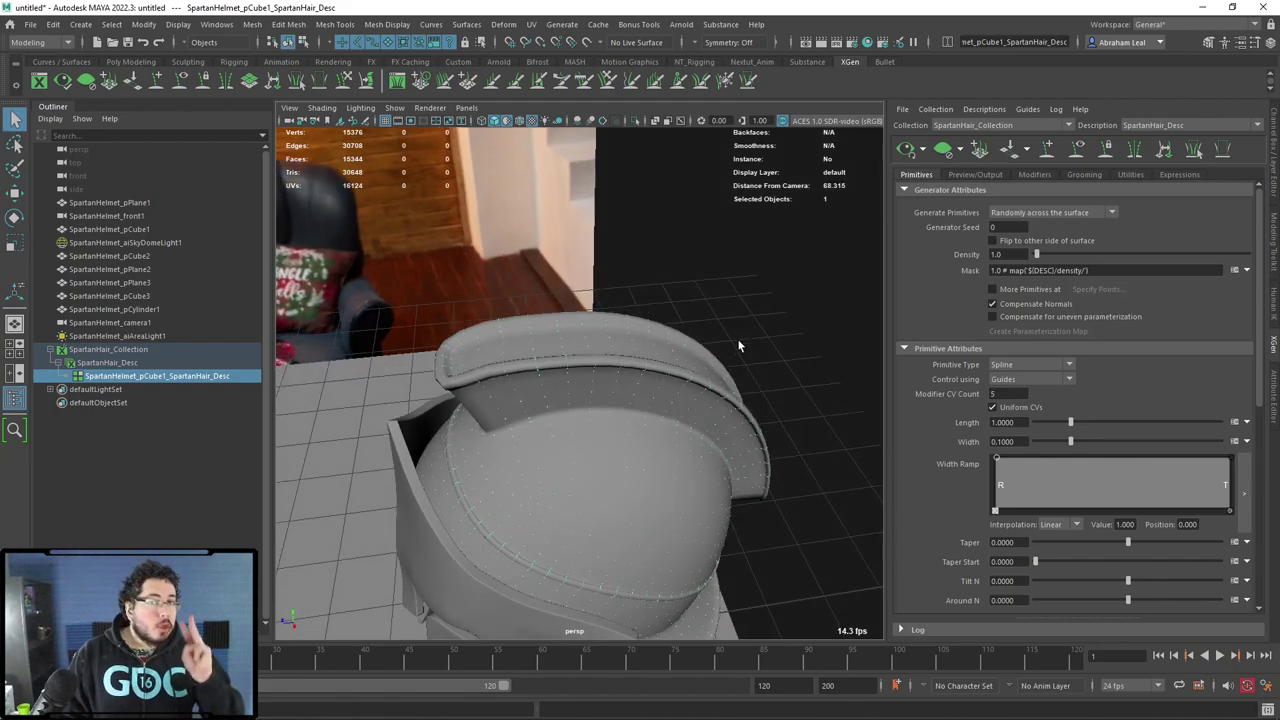
Place two XGen guides at the front of the crest's upper surface, undoing and re-placing the second one.
click(1046, 150)
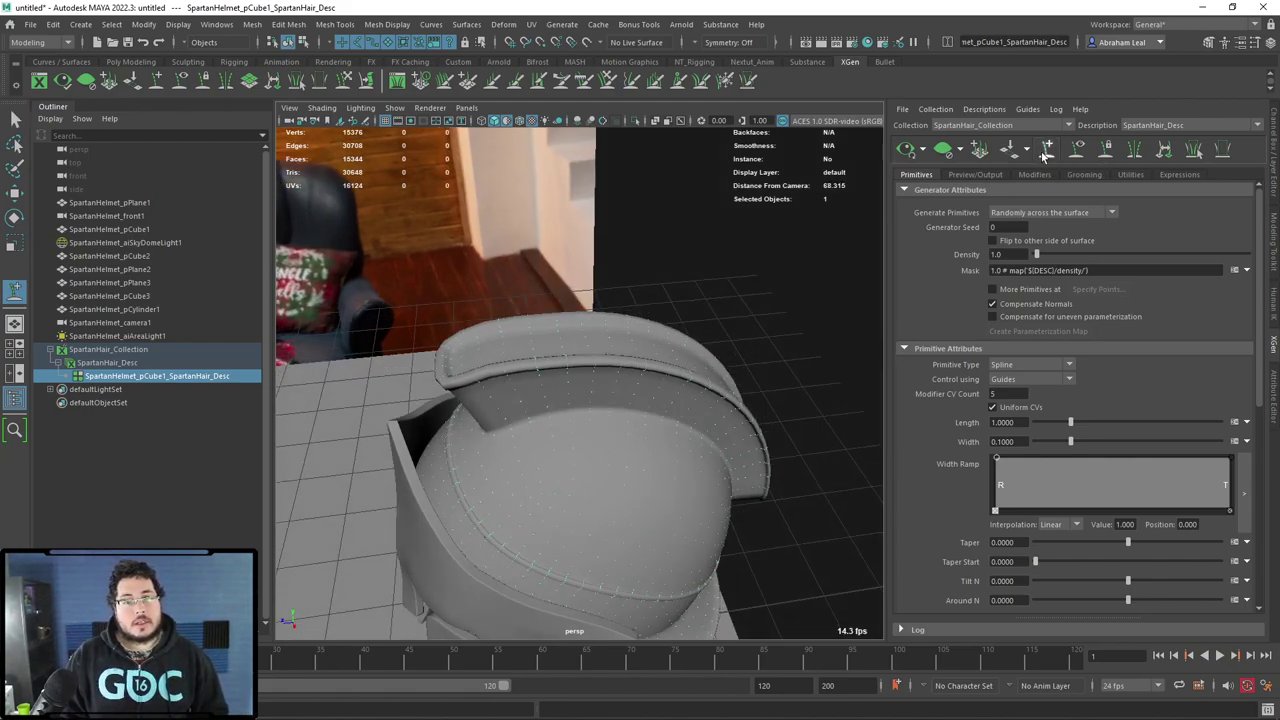
click(468, 357)
click(523, 346)
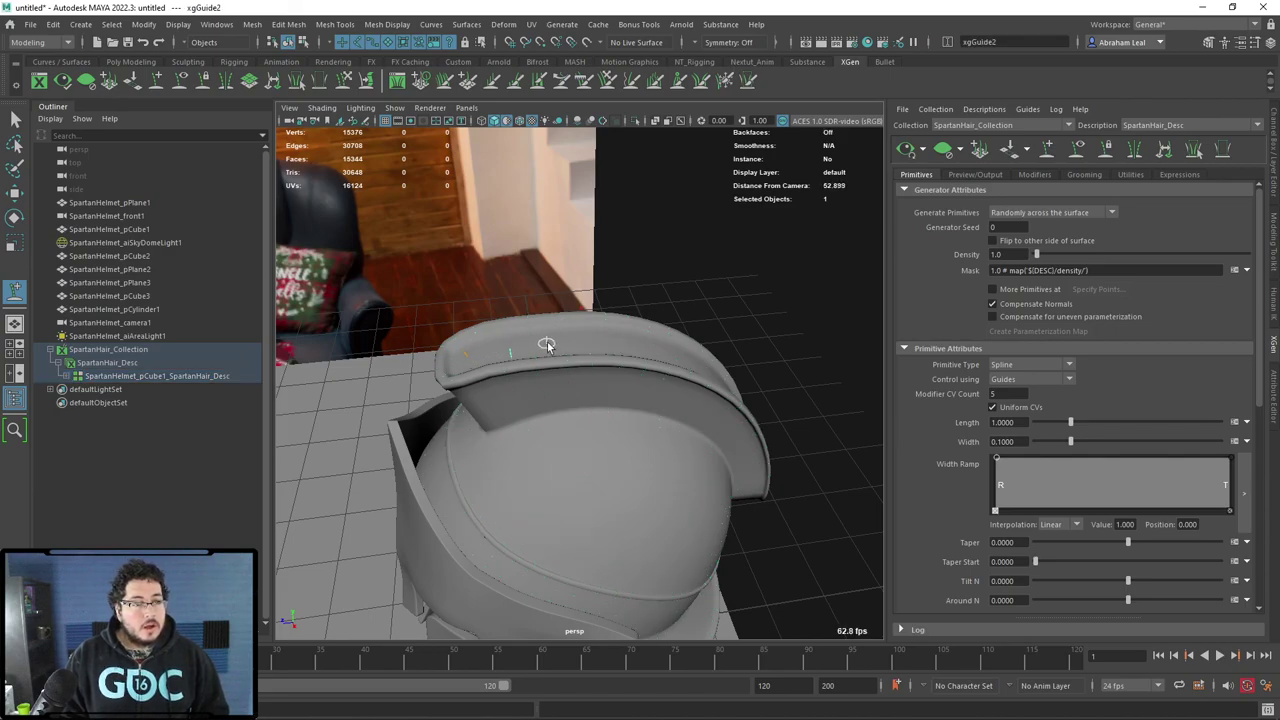
key(ctrl+z)
click(535, 346)
Add three more guides along the middle and back of the crest's upper surface.
alt+drag(688, 328, 587, 345)
click(592, 398)
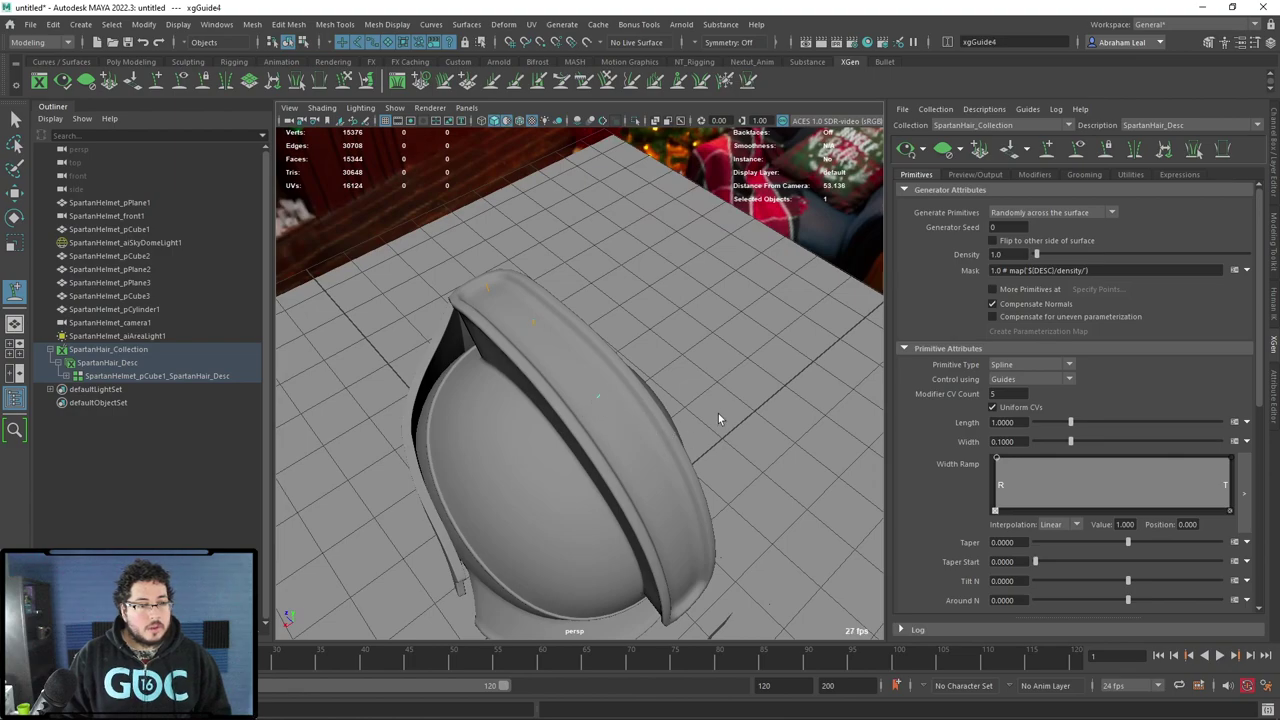
alt+drag(717, 426, 708, 355)
click(650, 425)
click(688, 596)
alt+drag(720, 507, 833, 429)
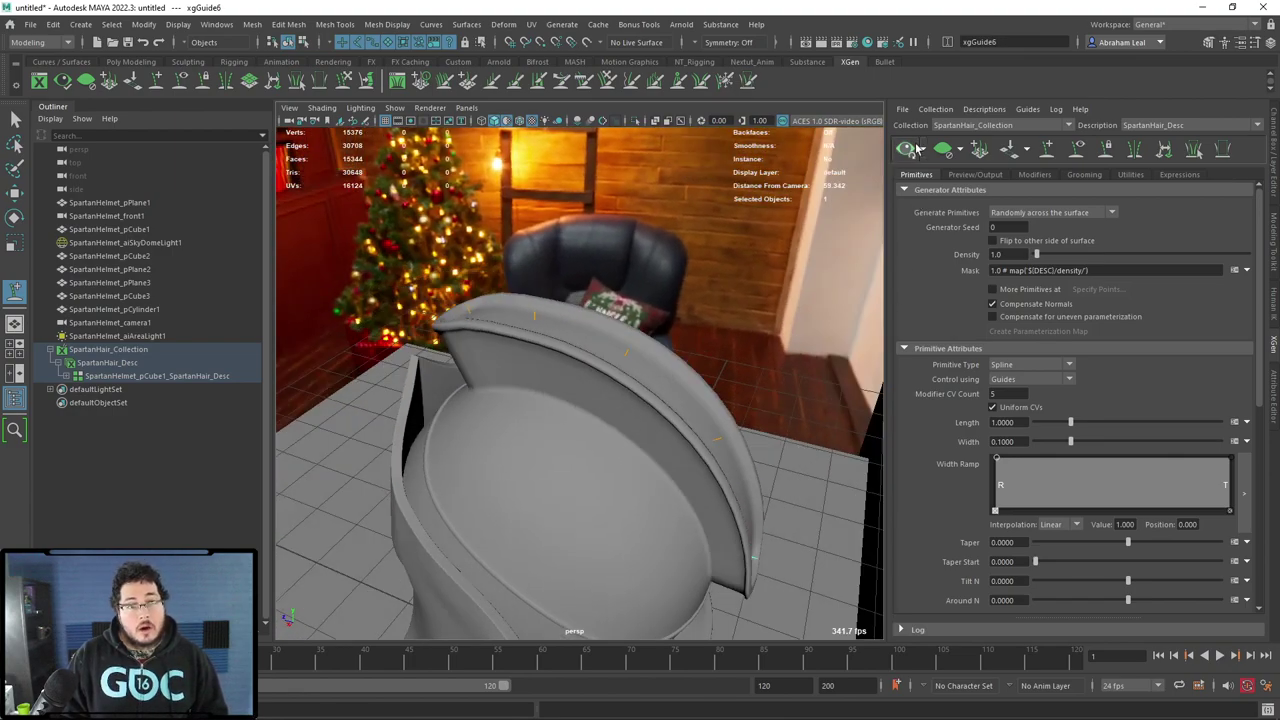
Generate the XGen hair preview for the current description and look over the crest.
mouse_move(571, 305)
alt+mouse_down()
mouse_move(586, 314)
mouse_move(736, 286)
mouse_move(589, 303)
alt+mouse_up()
alt+right_drag(589, 303, 700, 272)
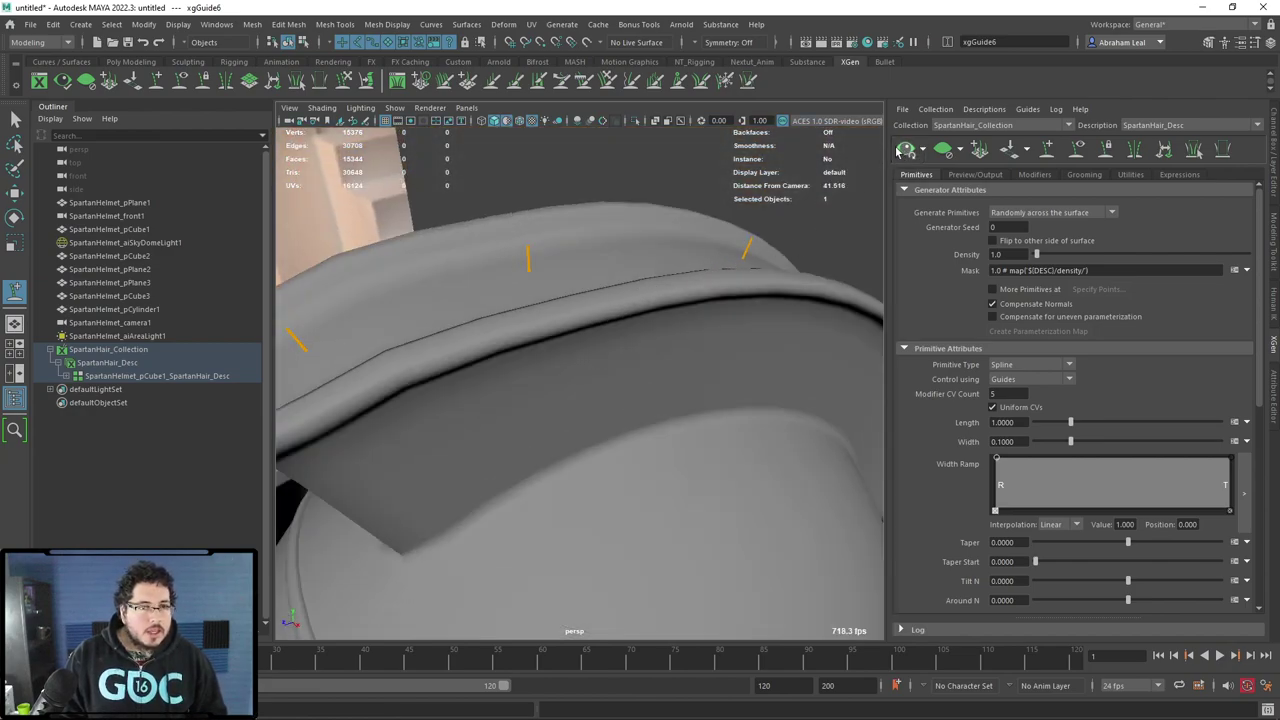
click(907, 150)
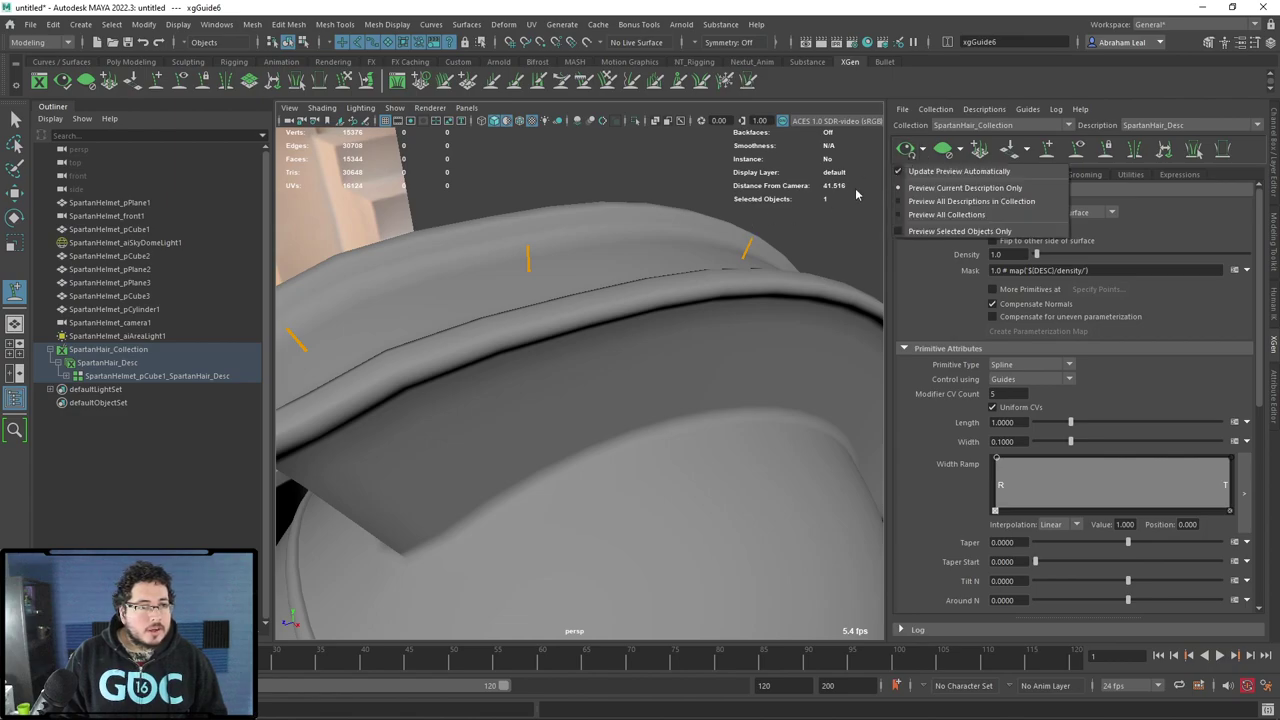
click(913, 172)
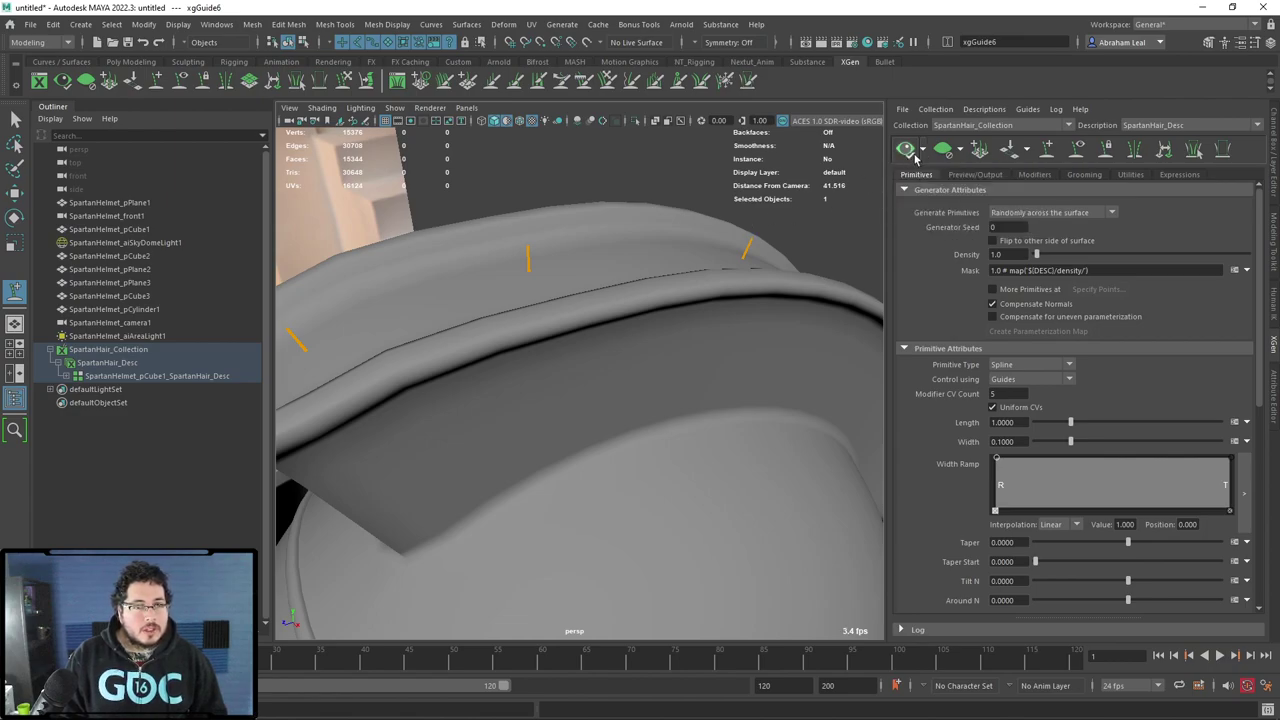
alt+drag(533, 247, 596, 261)
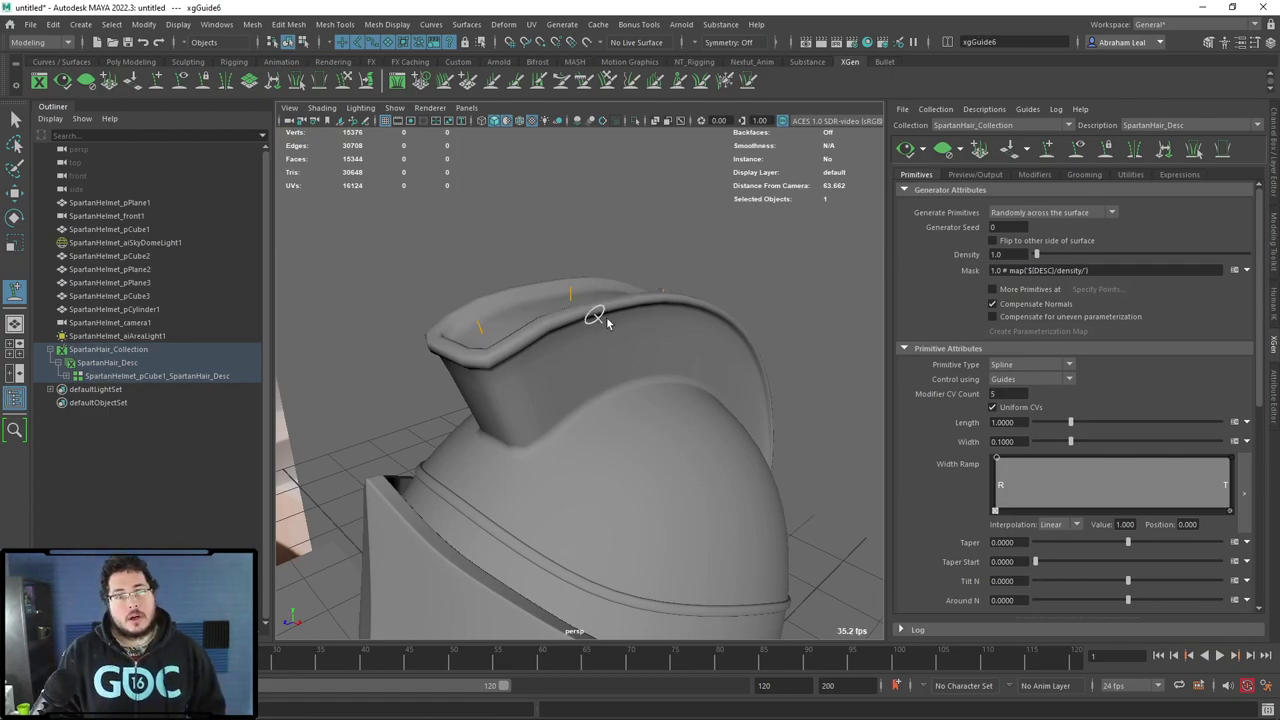
alt+drag(541, 259, 524, 146)
Turn off the viewport's default-material display and inspect the preview hairs around the helmet.
click(508, 120)
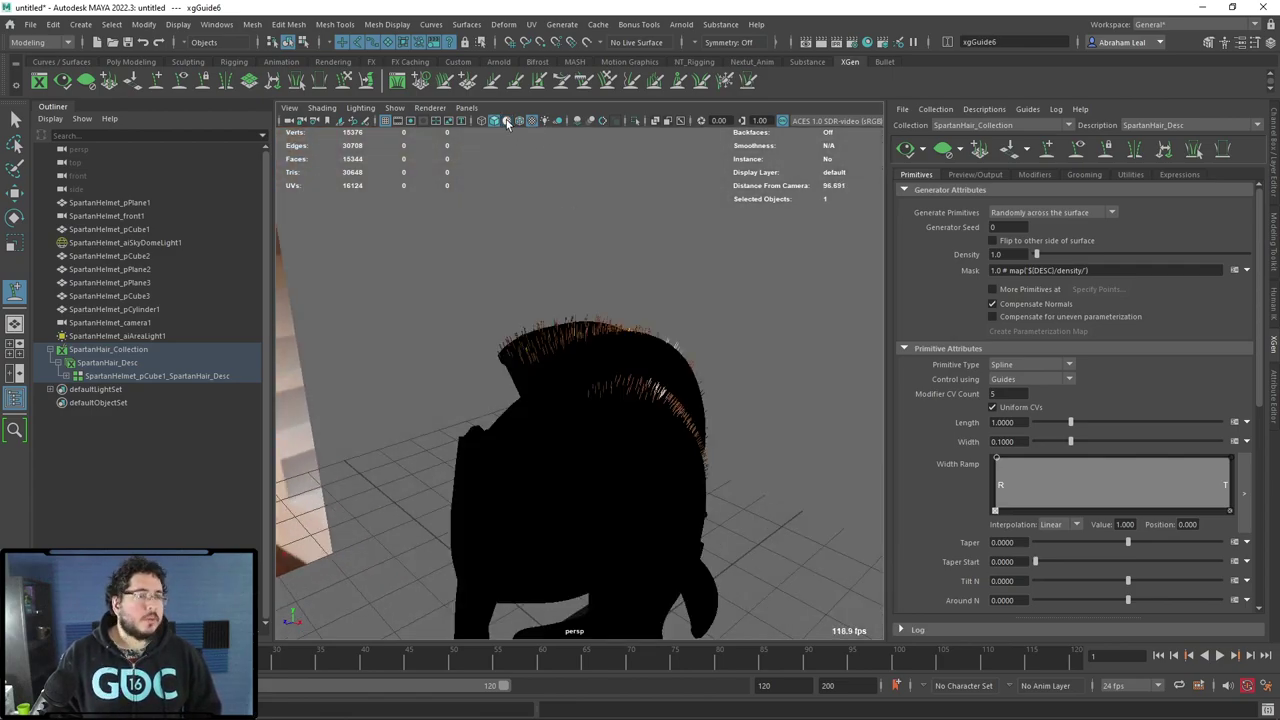
click(508, 120)
click(508, 120)
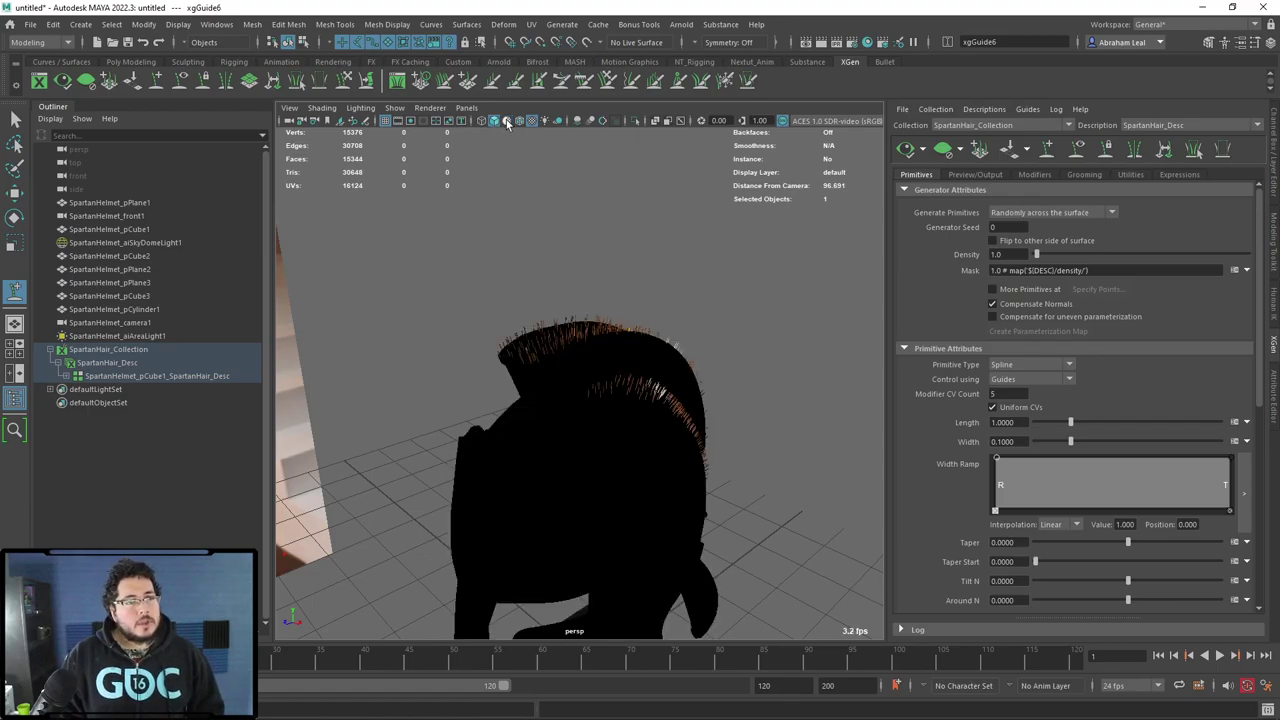
alt+drag(746, 372, 457, 394)
alt+drag(591, 354, 671, 328)
scroll(606, 280, down, 5)
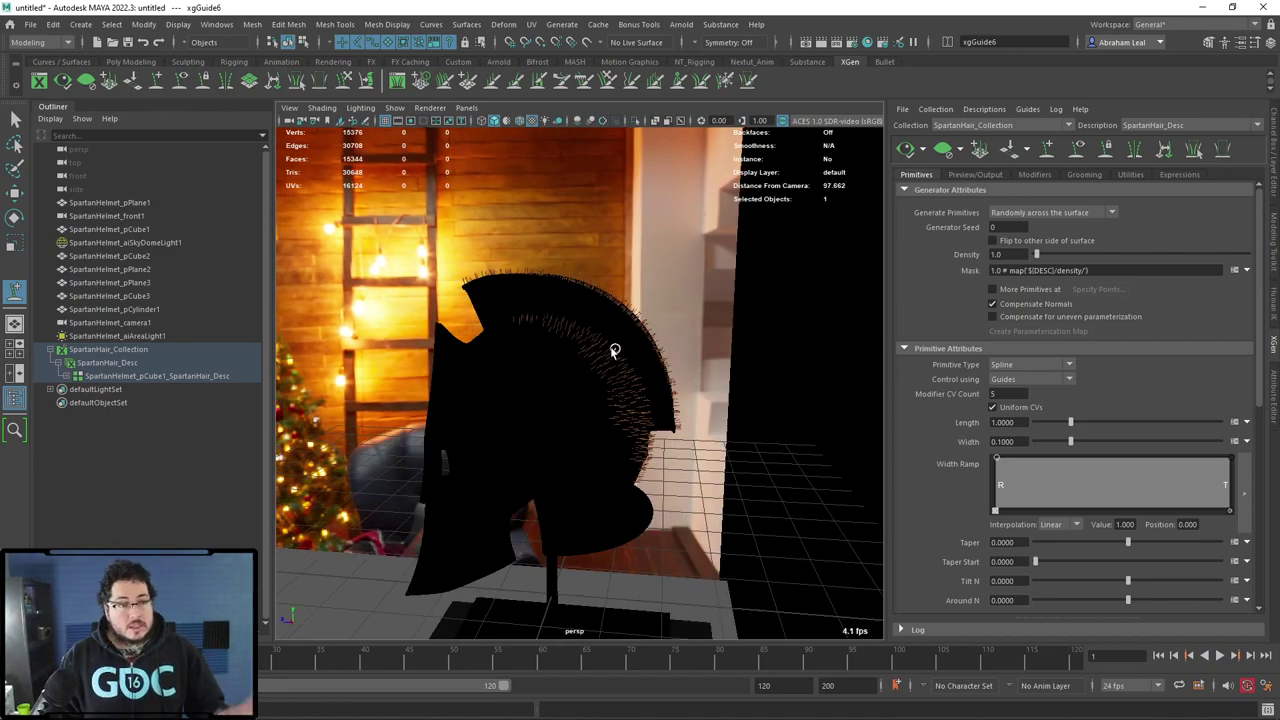
Assign the existing lambert1 material to the crest and dome mesh, and deselect the mesh.
key(q)
click(545, 395)
key(ctrl+a)
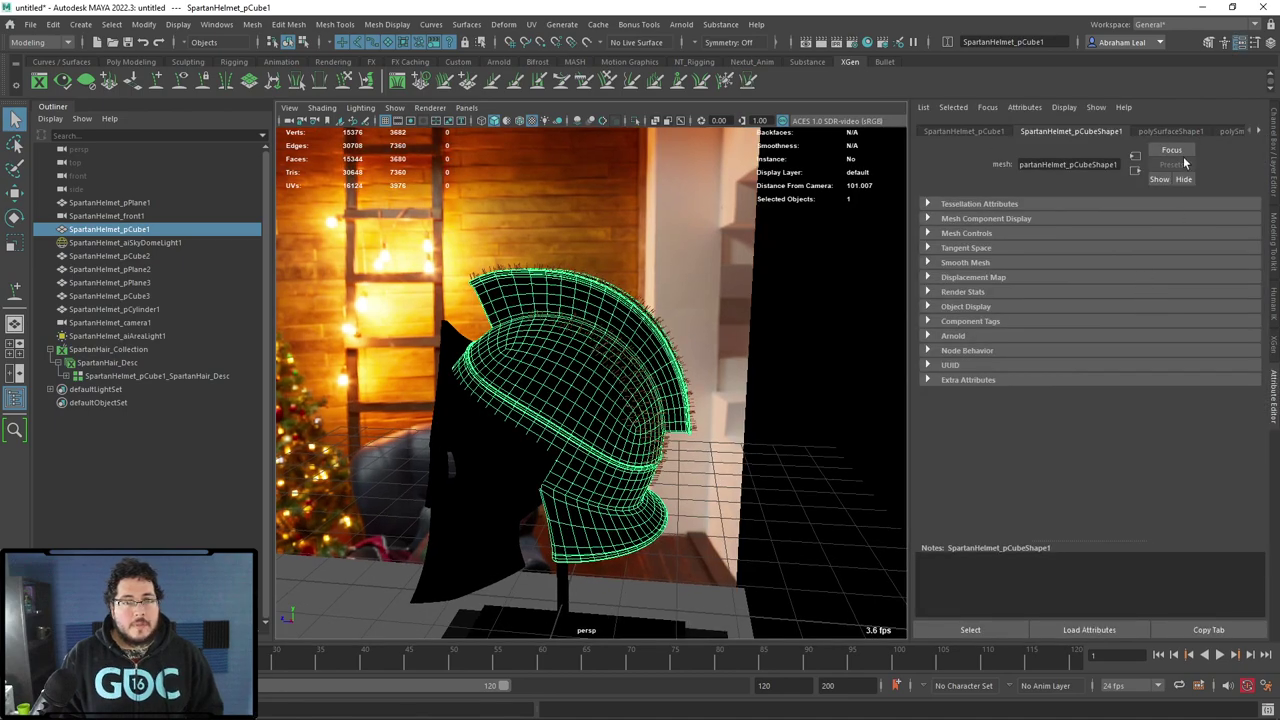
click(1260, 132)
click(1260, 132)
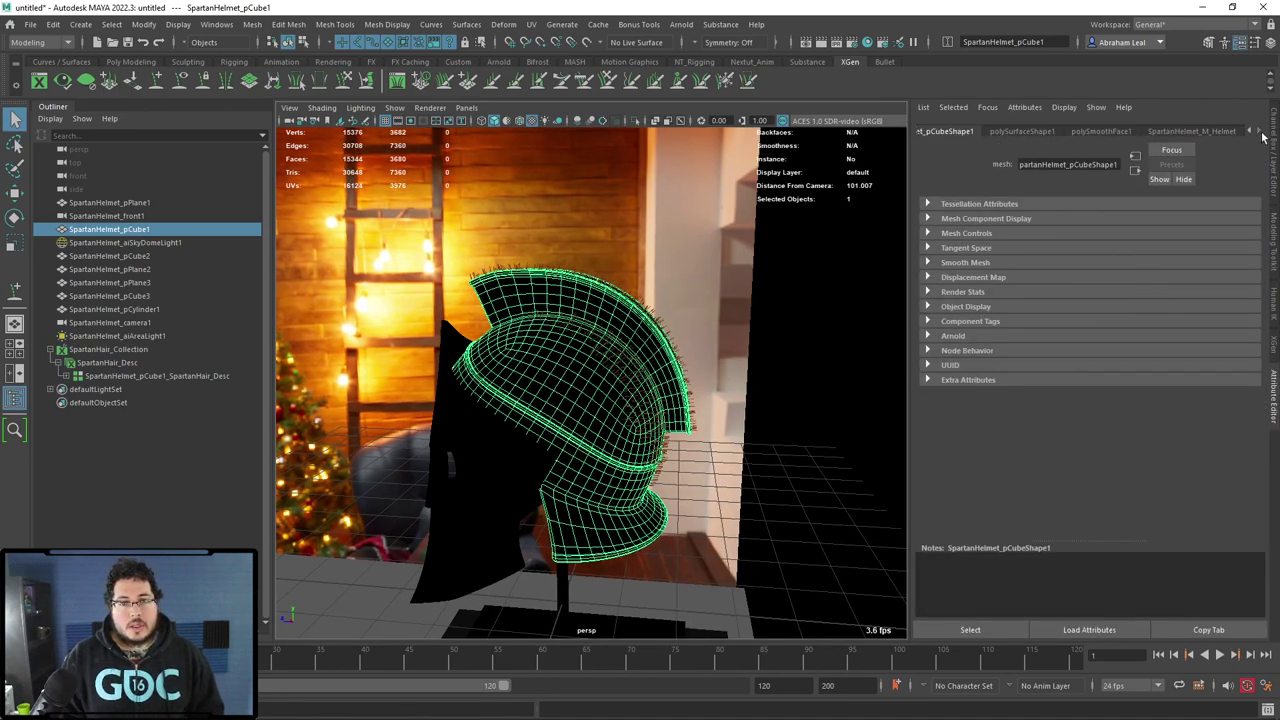
right_click(523, 345)
mouse_move(545, 708)
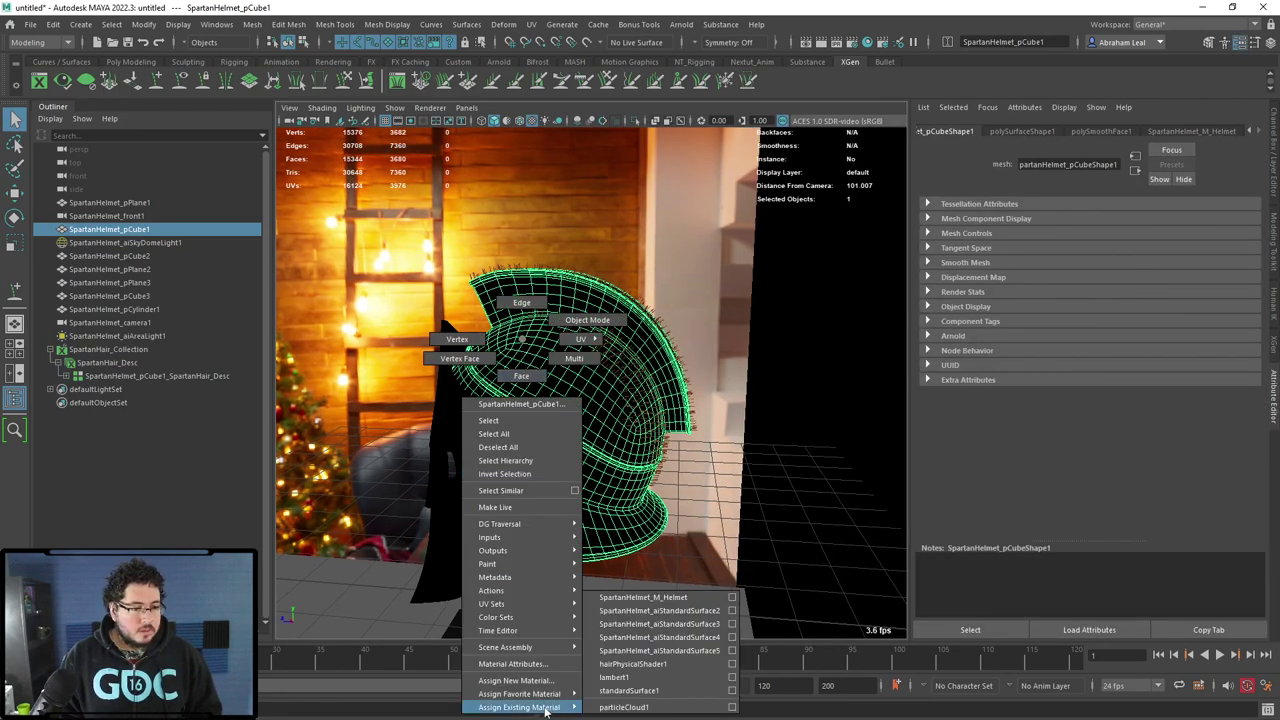
click(628, 677)
click(792, 407)
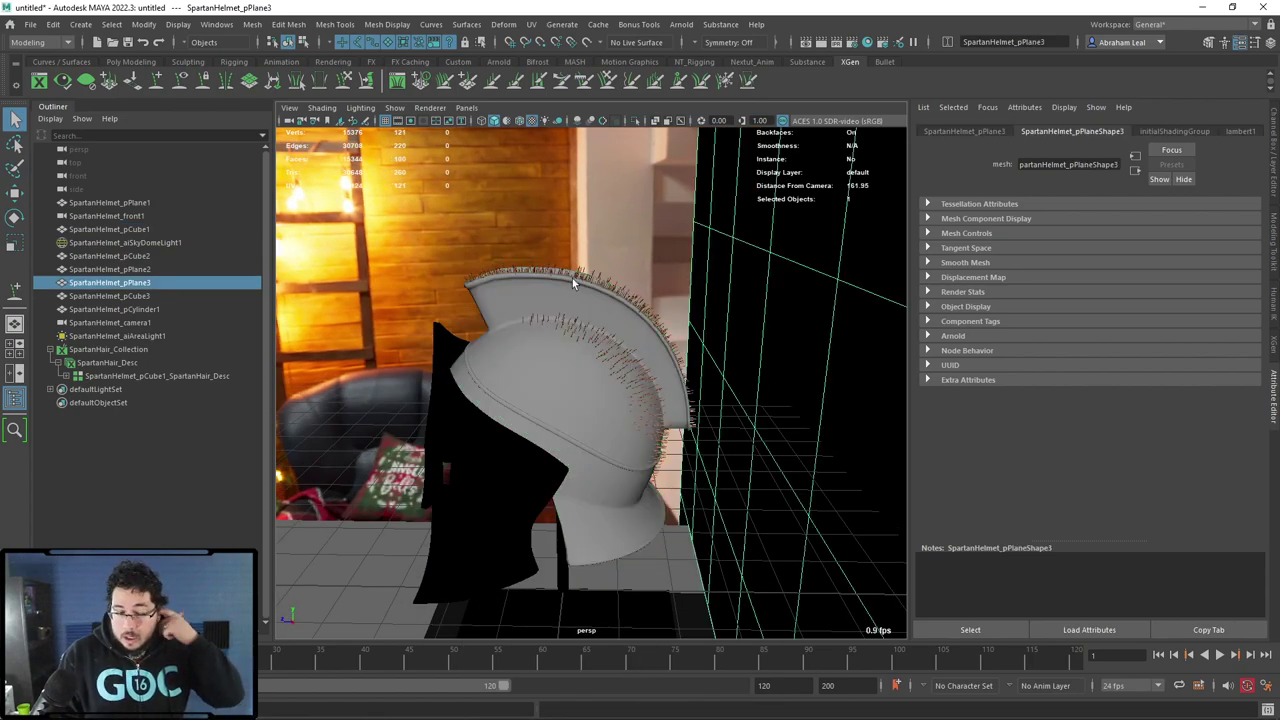
scroll(618, 310, up, 5)
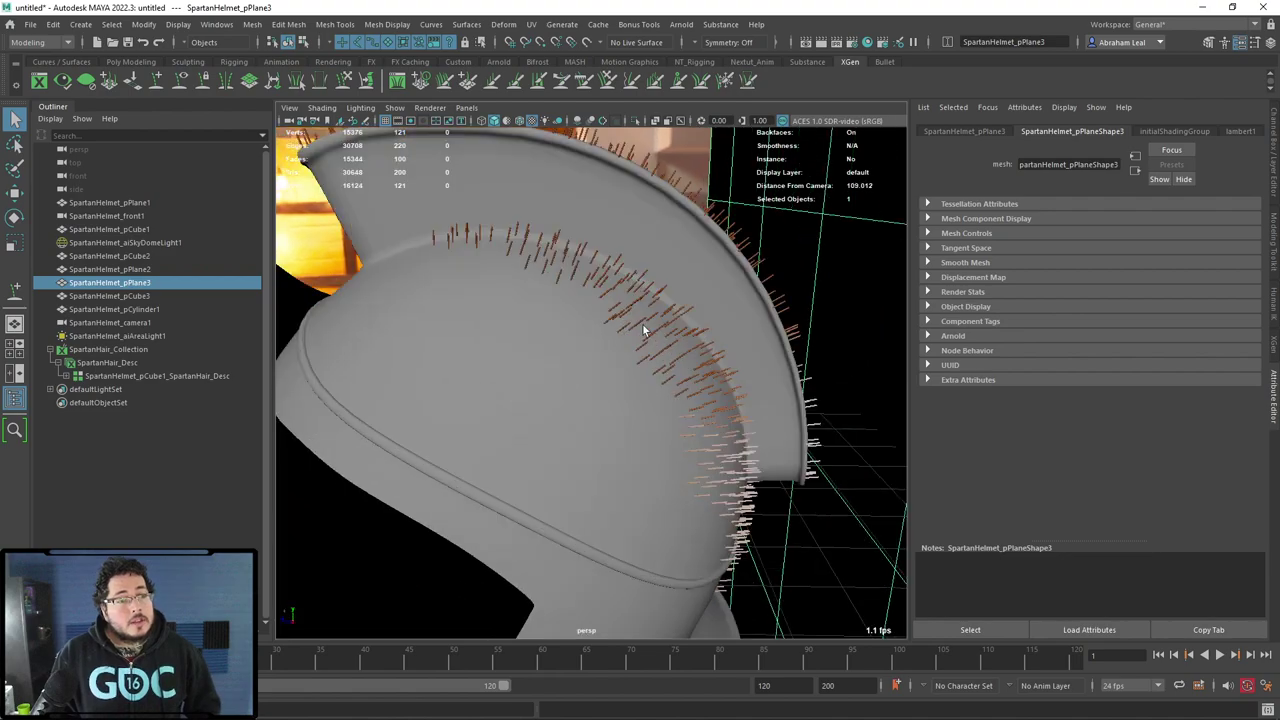
alt+drag(635, 328, 610, 350)
Select SpartanHair_Desc in the Outliner and bring up the attributes of its hairPhysicalShader1 material.
click(235, 374)
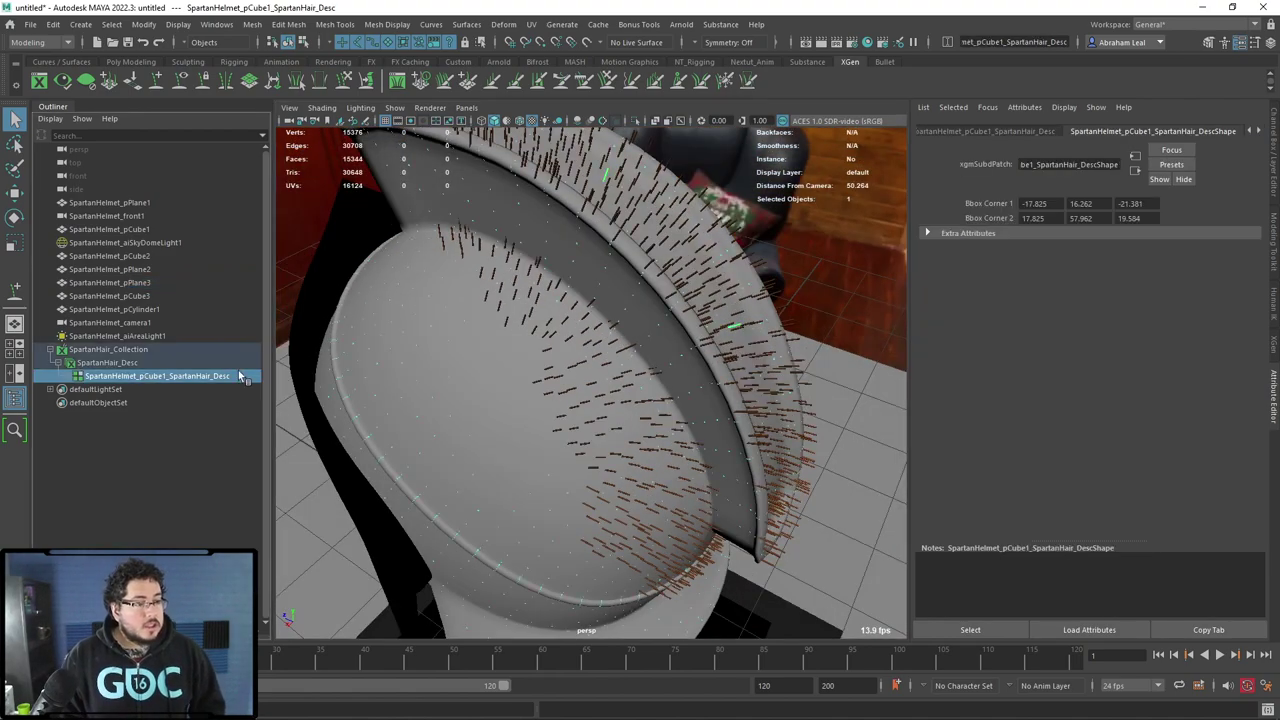
click(143, 363)
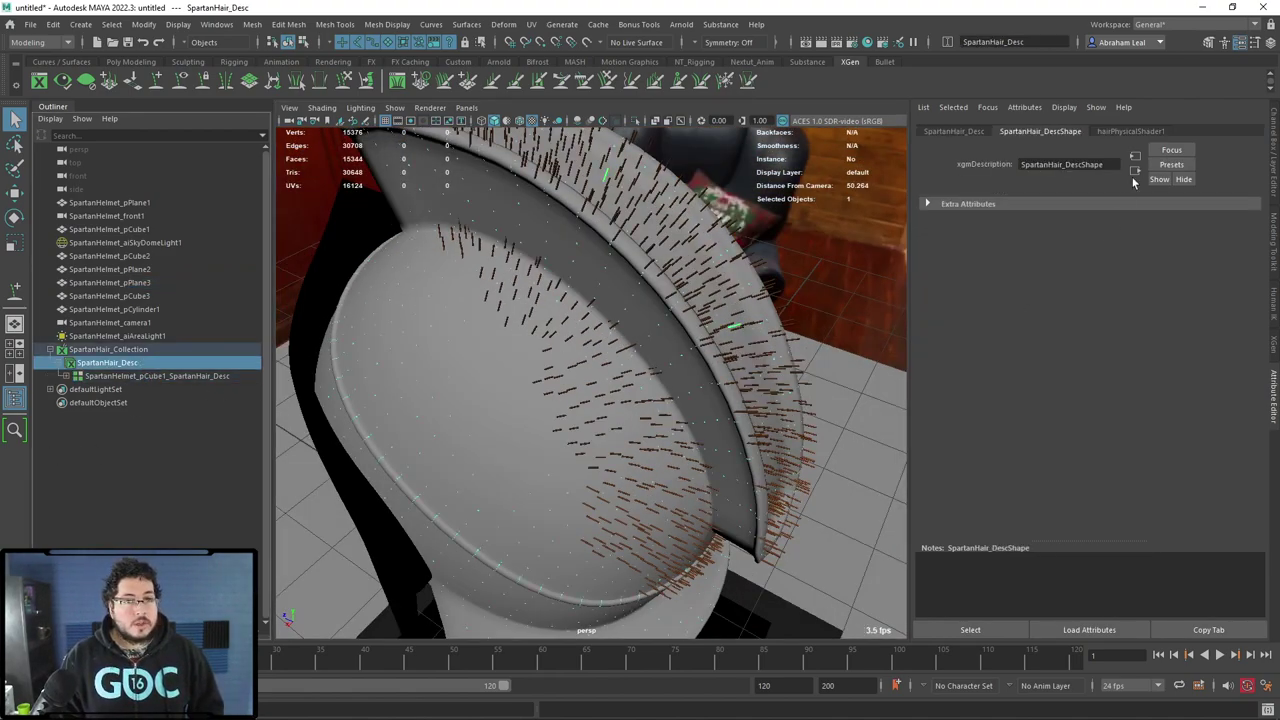
click(1146, 133)
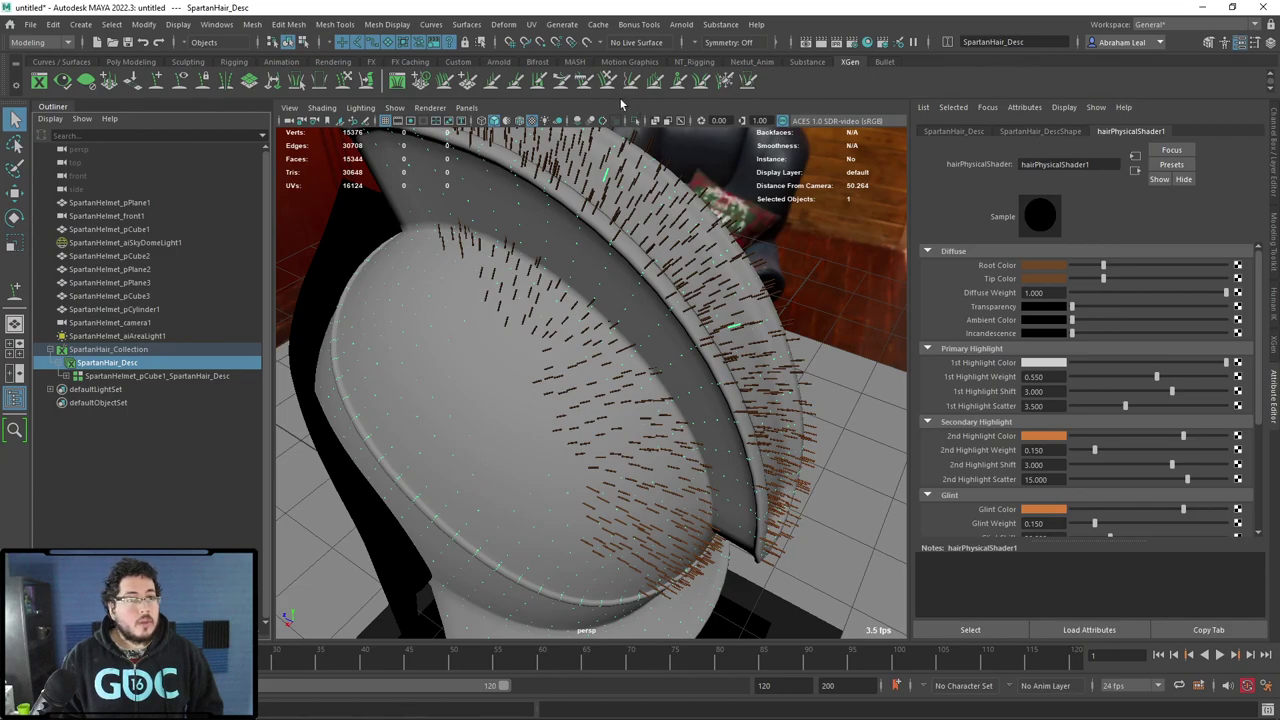
Open the XGen settings of SpartanHair_Desc and try a primitive length of 3.385 in the hair preview.
click(39, 81)
alt+drag(845, 387, 812, 372)
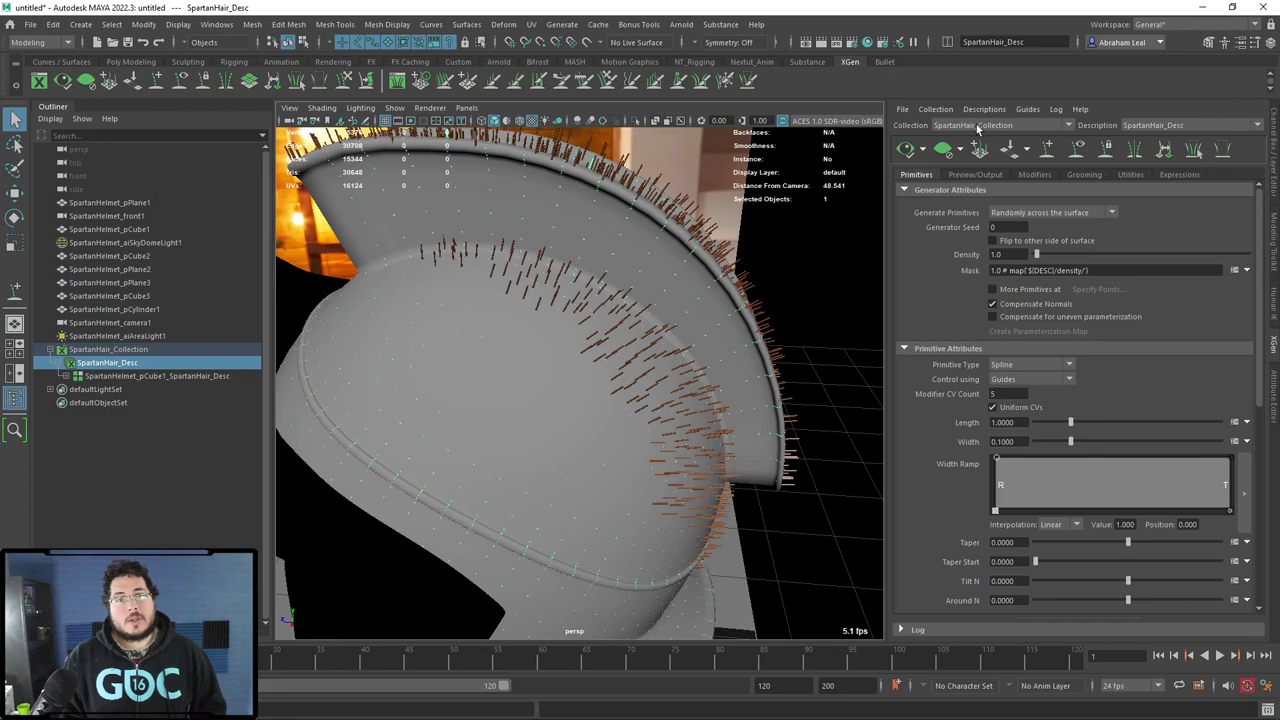
mouse_move(650, 315)
alt+mouse_down()
mouse_move(702, 300)
mouse_move(586, 276)
mouse_move(552, 283)
mouse_move(658, 314)
alt+mouse_up()
drag(1070, 422, 1160, 421)
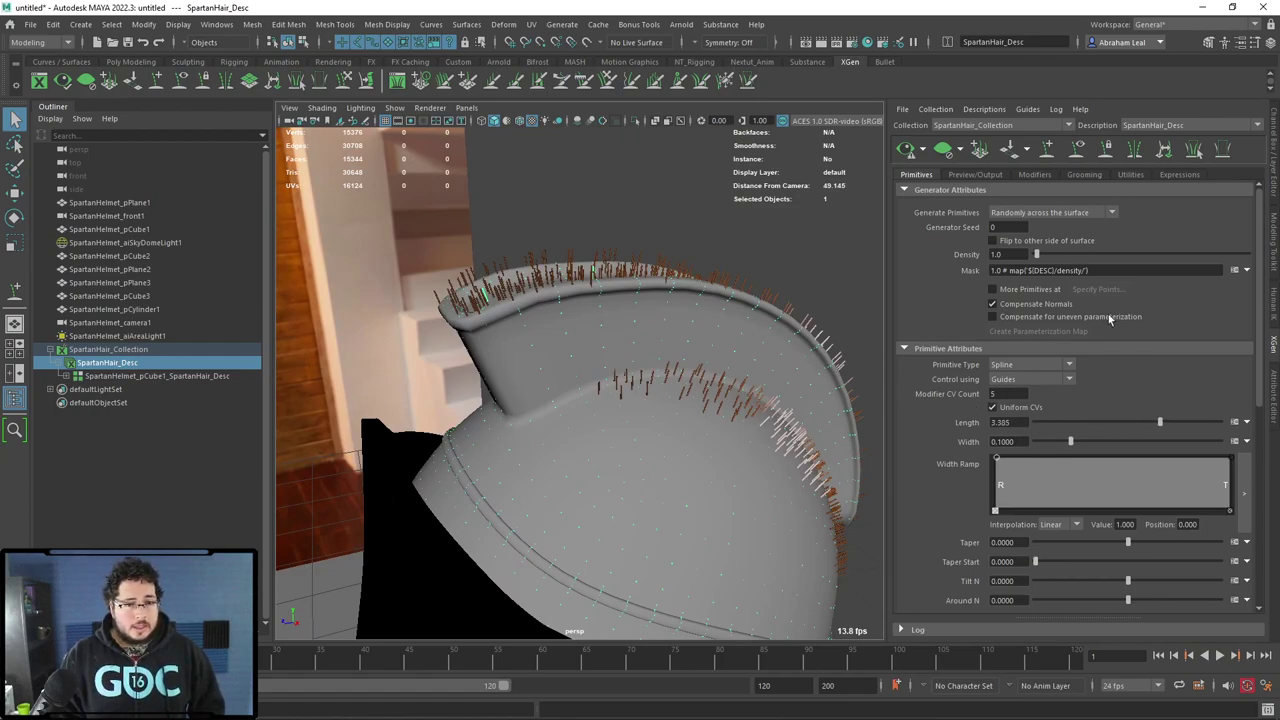
click(906, 150)
alt+drag(688, 275, 669, 270)
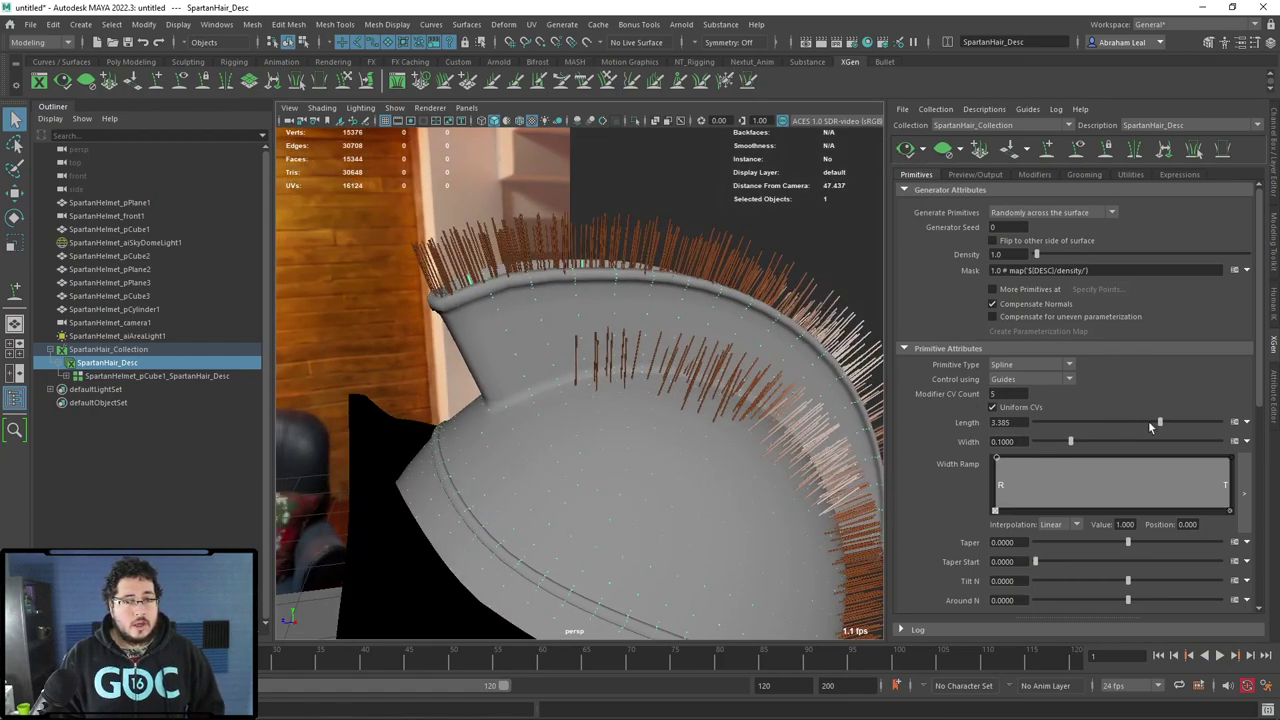
Reduce the primitive length to 1.395 and make the hair preview update automatically.
drag(1160, 422, 1086, 422)
click(907, 150)
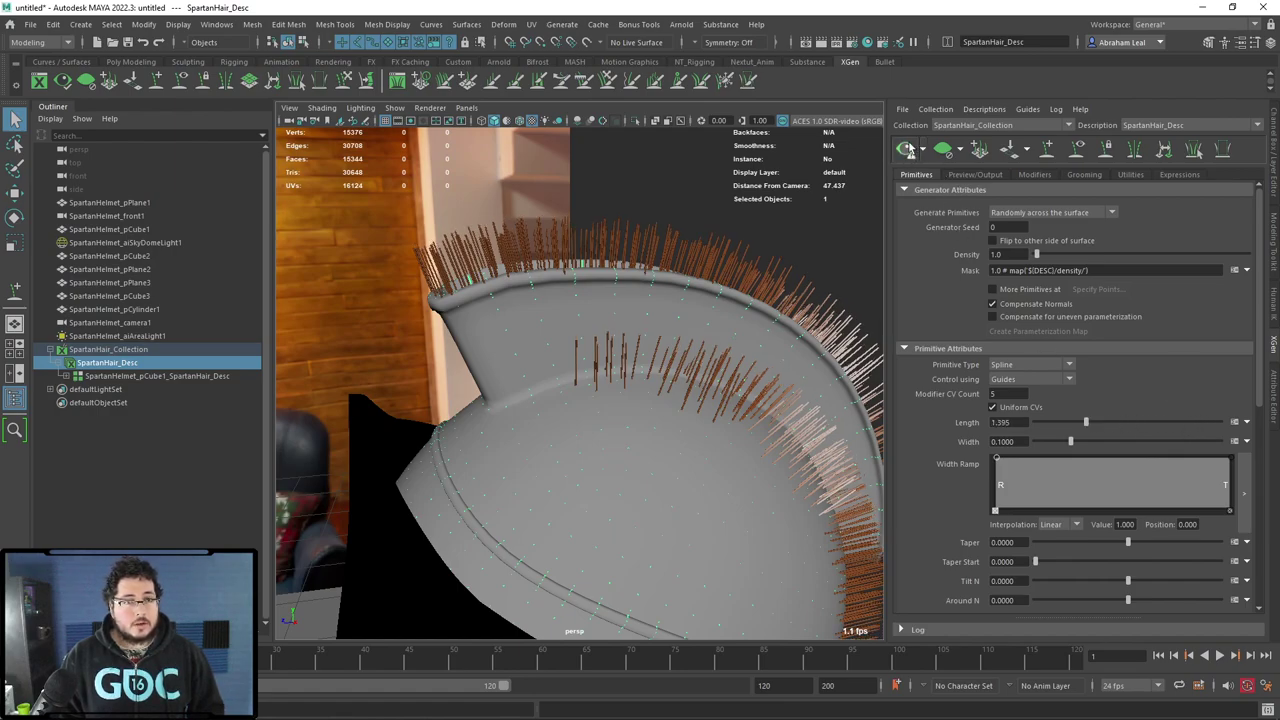
click(907, 150)
click(922, 152)
click(924, 173)
Try a primitive length of 10 on the preview hairs, and set the length back to 1.0.
drag(1086, 422, 1144, 424)
drag(1201, 415, 1087, 437)
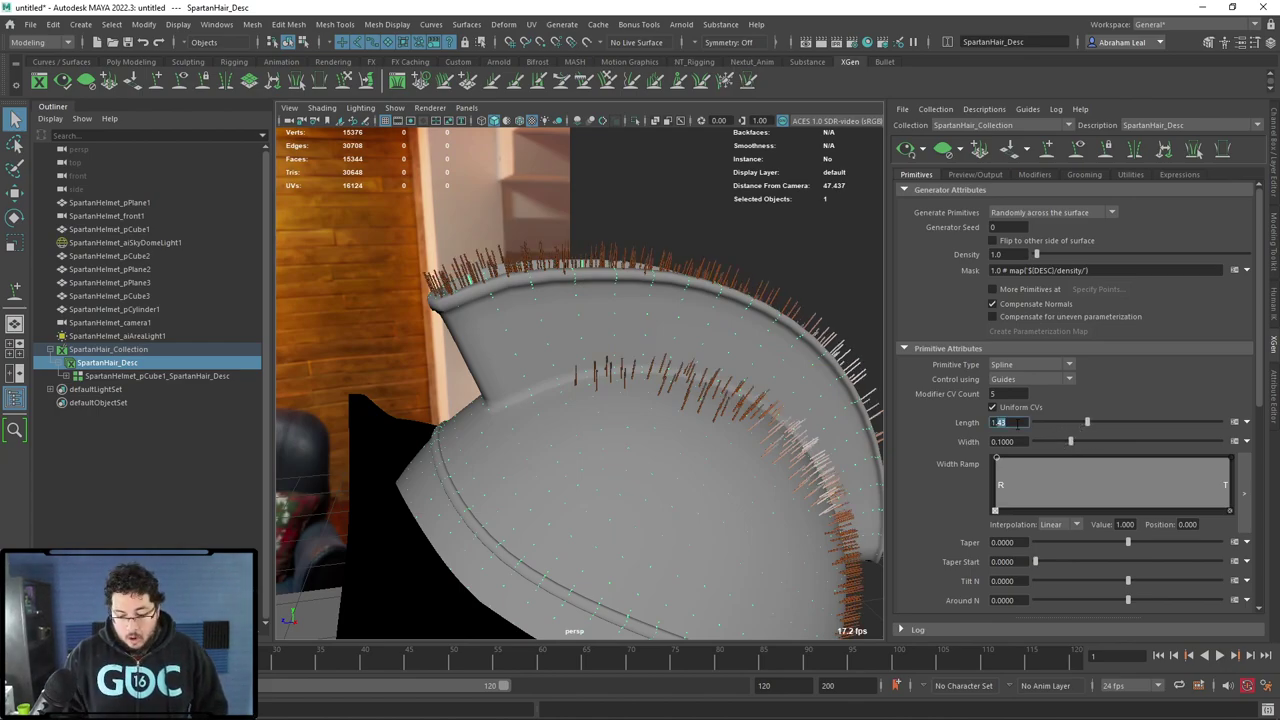
text(0)
key(Return)
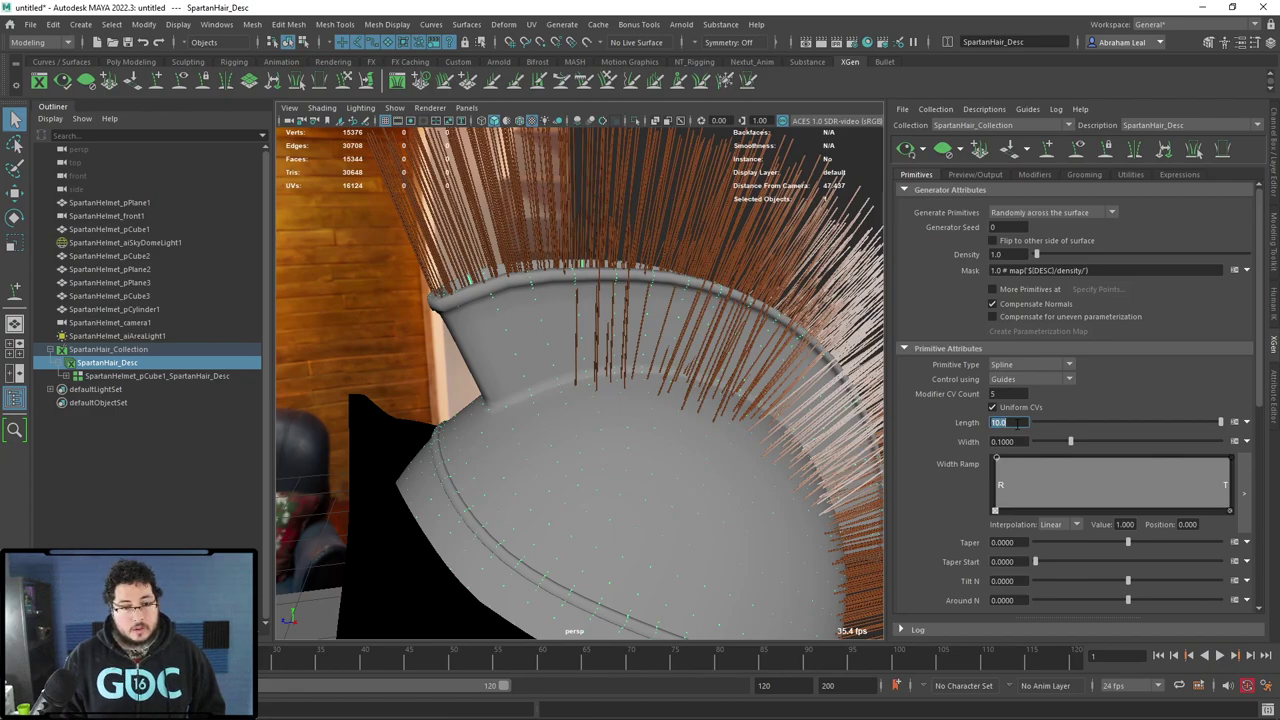
key(Return)
Try to select the XGen guide nearest the front end of the crest.
alt+middle_drag(421, 348, 496, 416)
scroll(464, 256, up, 6)
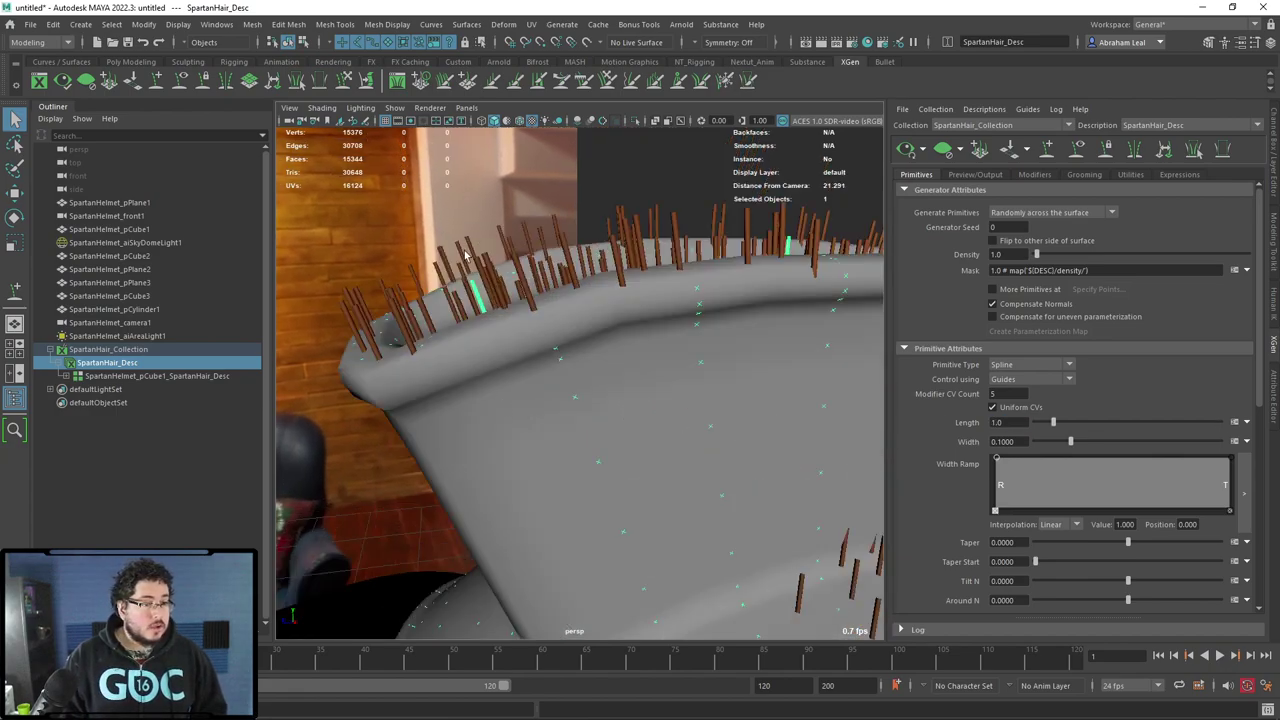
click(477, 291)
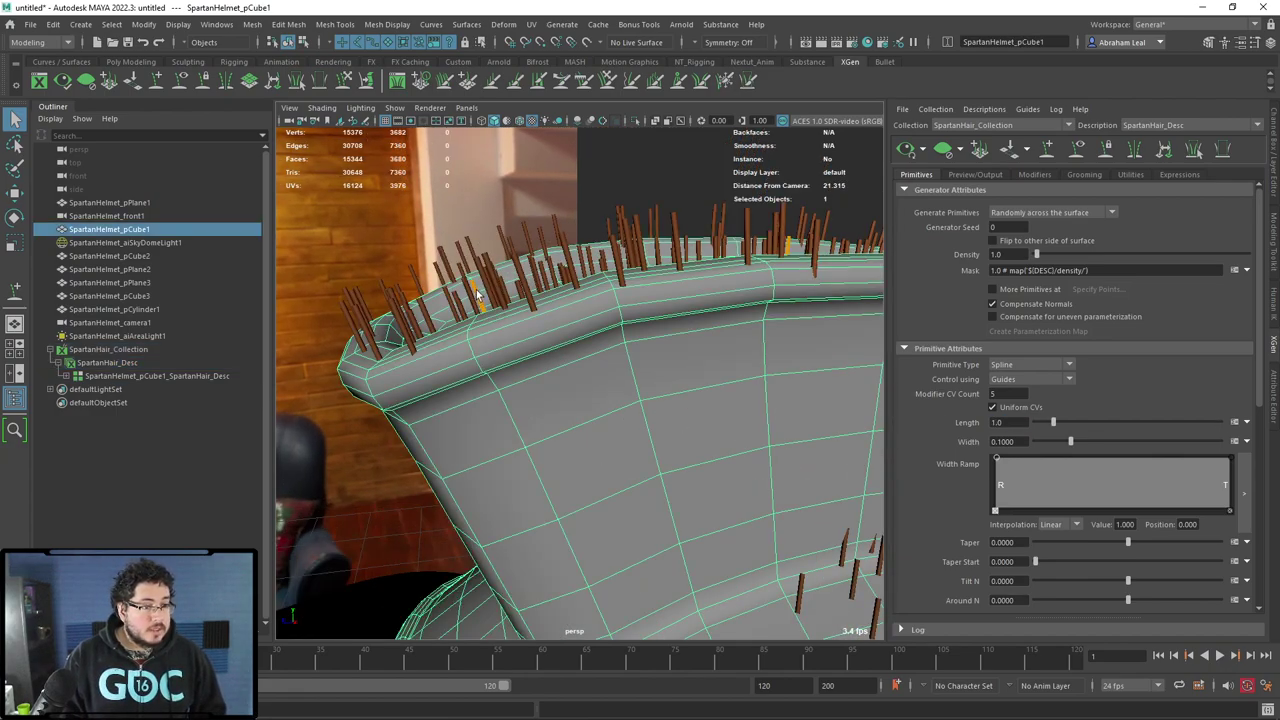
alt+drag(494, 306, 491, 286)
alt+middle_drag(491, 286, 585, 440)
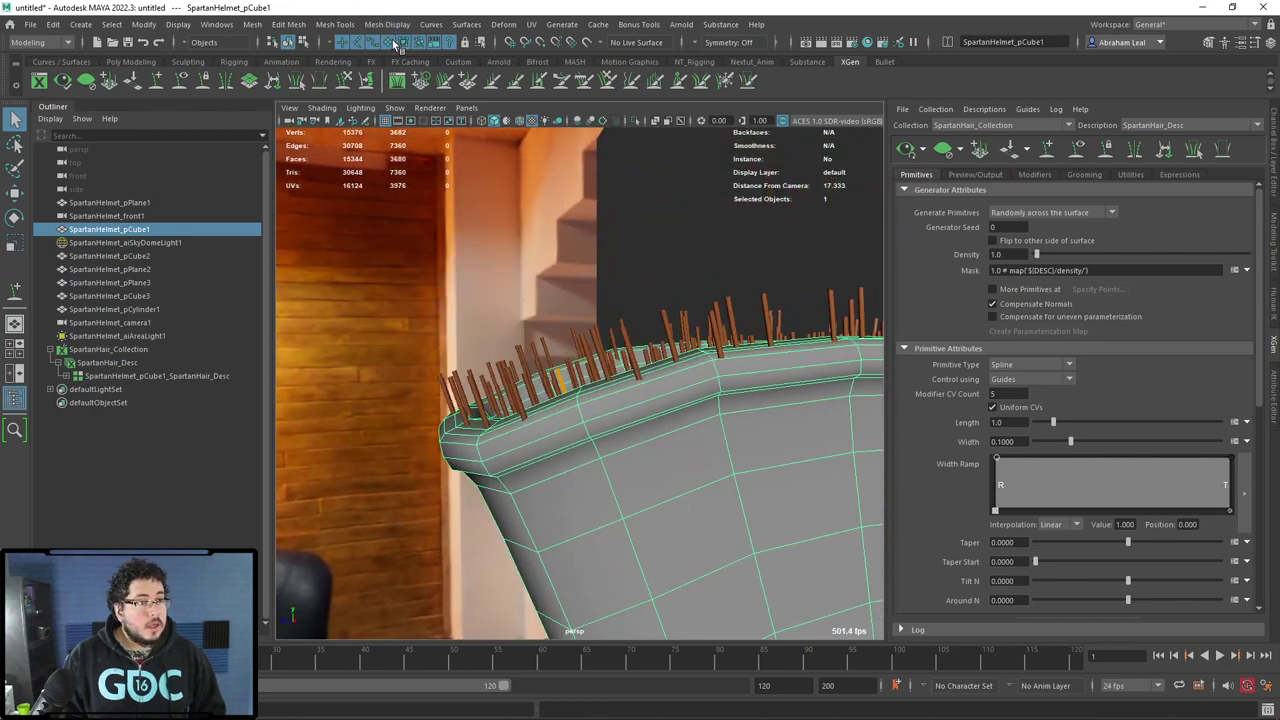
Select the aiSkyDomeLight, set its Scale X, Y and Z to 0, and deselect it.
click(540, 294)
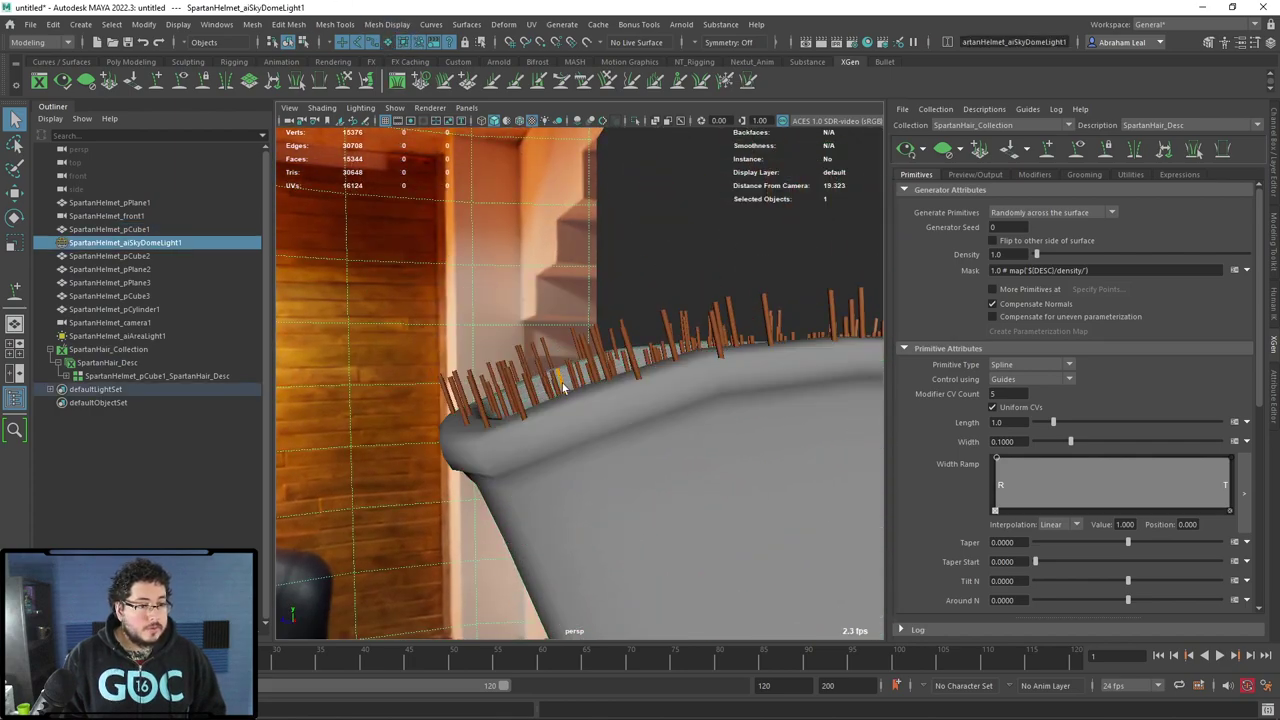
key(ctrl+a)
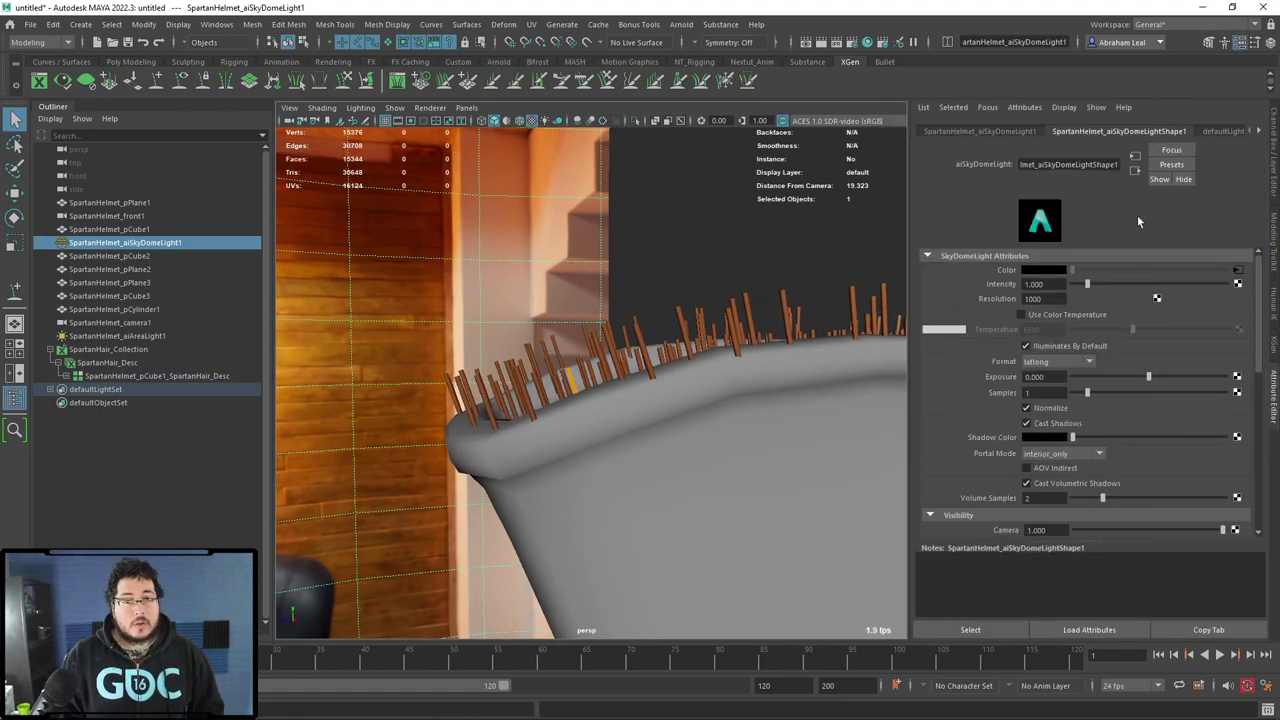
key(ctrl+a)
drag(1233, 212, 1225, 231)
text(0)
key(Return)
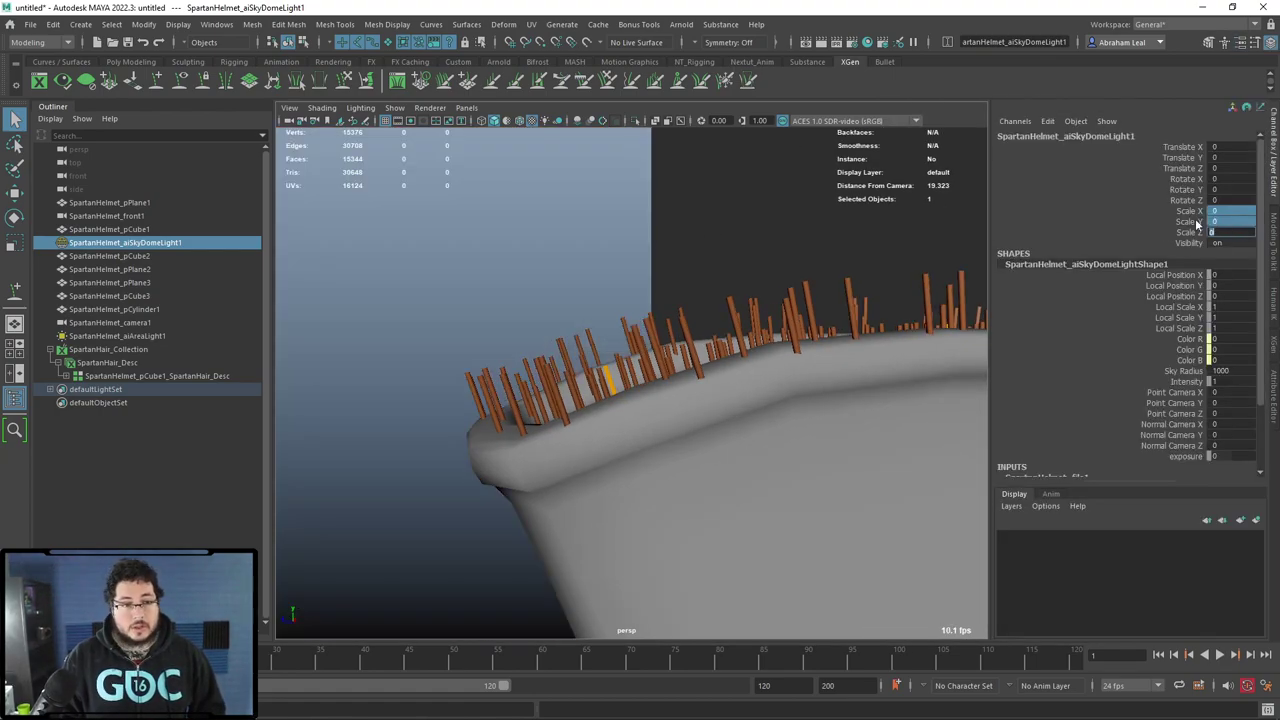
click(565, 240)
Try again to pick the front guide among the preview hairs on the crest.
alt+drag(565, 240, 600, 425)
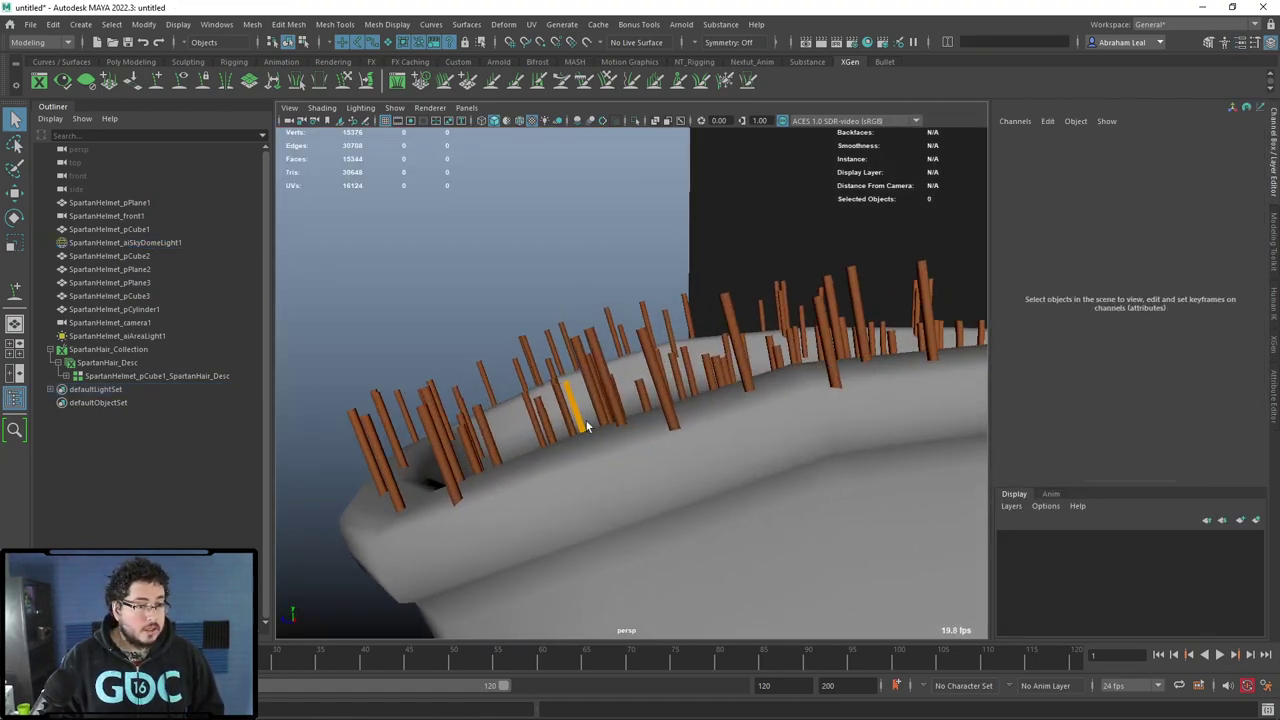
right_drag(571, 339, 627, 248)
right_drag(589, 393, 662, 280)
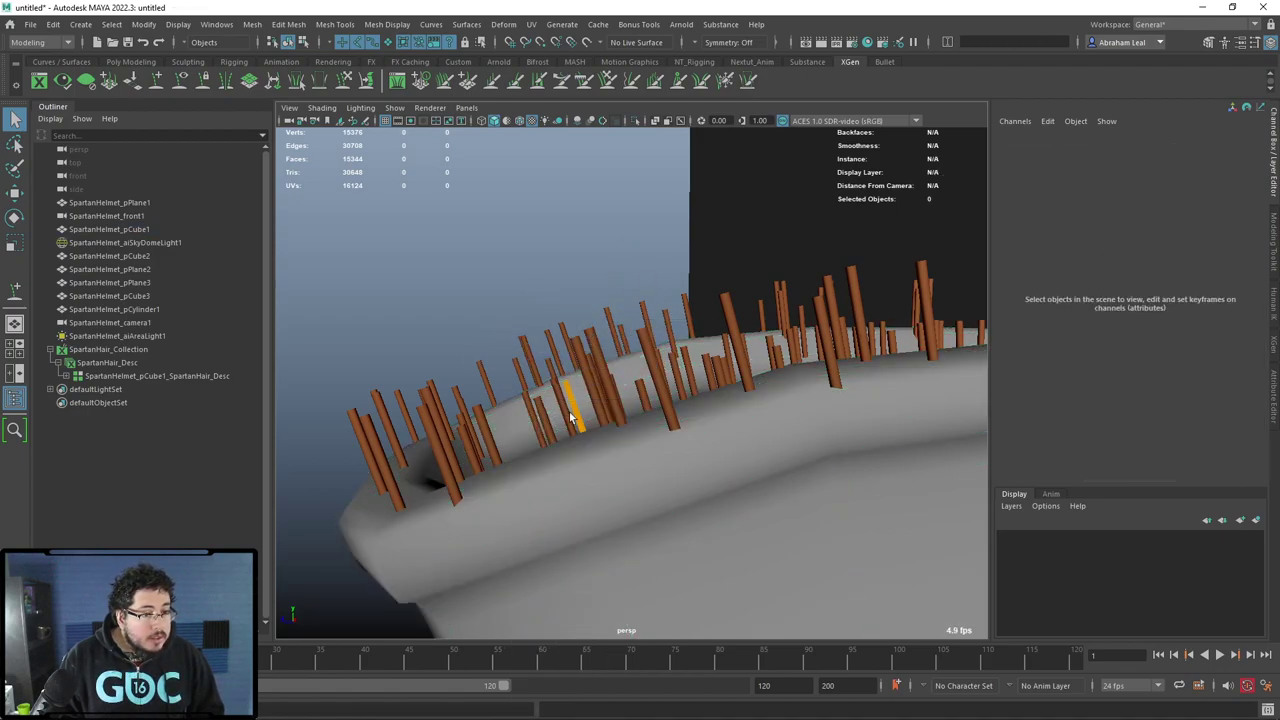
right_drag(570, 400, 671, 297)
click(600, 290)
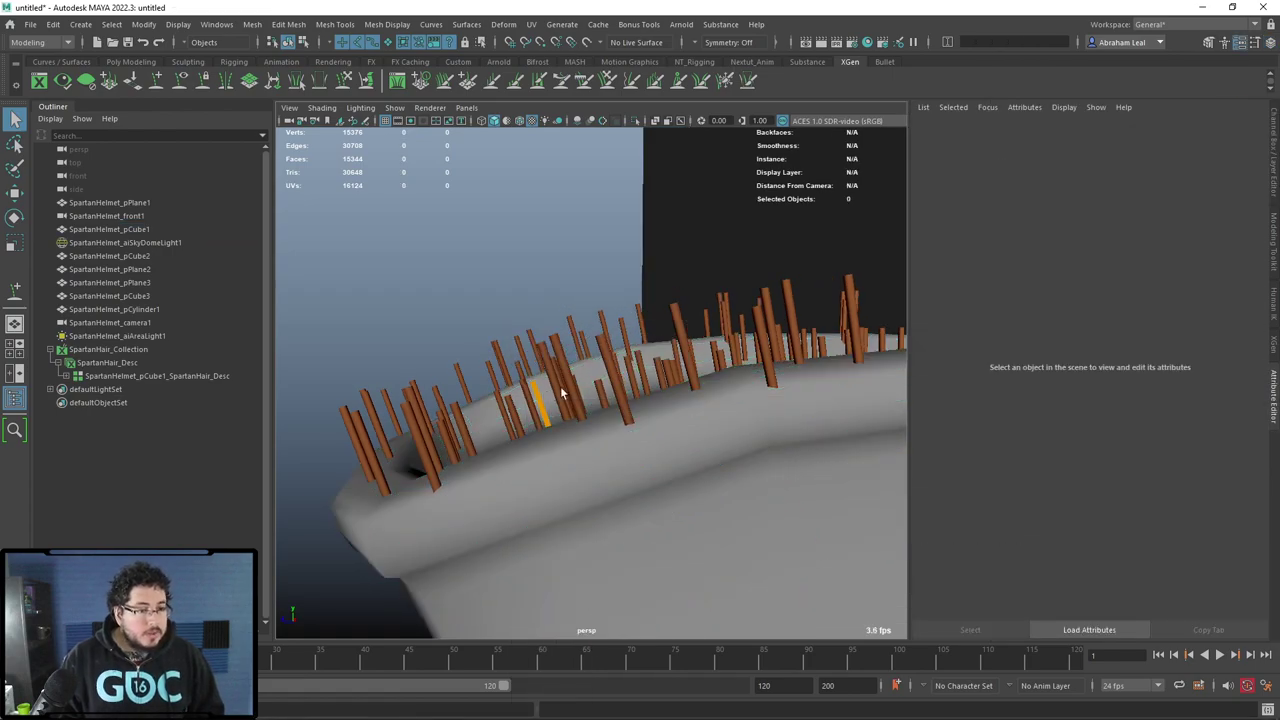
alt+drag(733, 490, 564, 389)
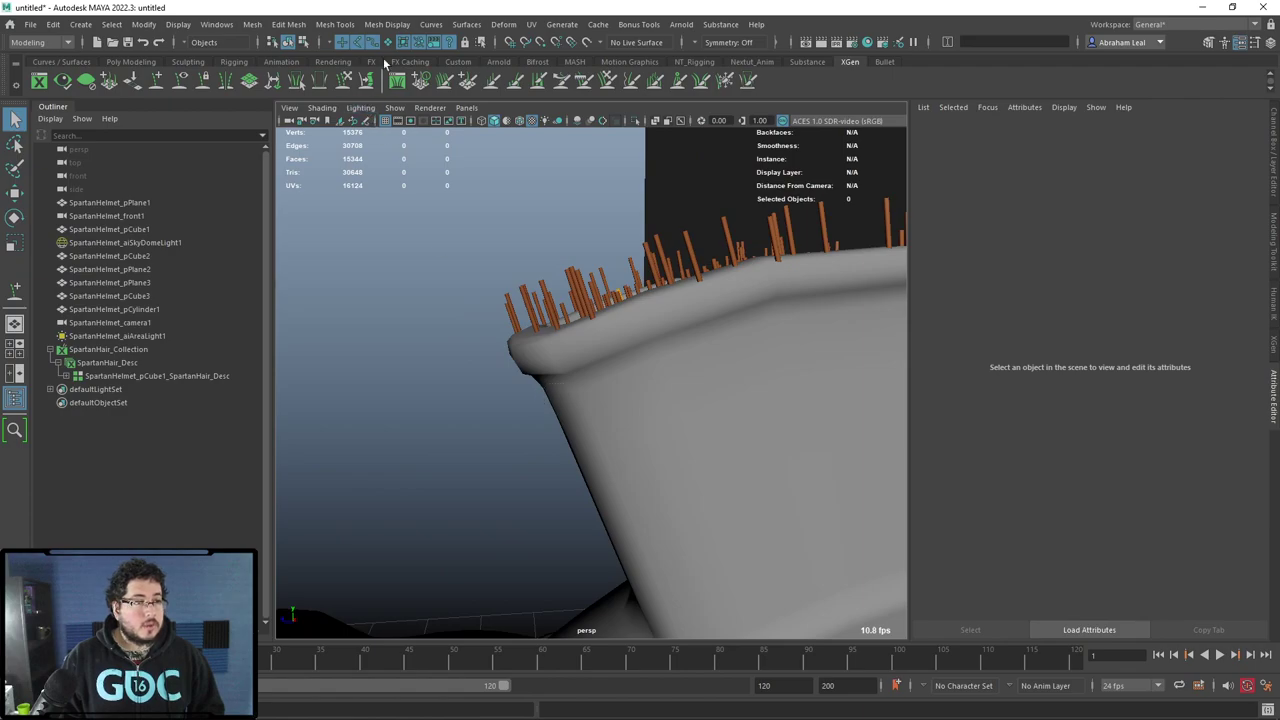
Put the SpartanHelmet_pCube1 mesh on a new display layer, set the layer to Reference, and deselect the mesh.
click(551, 405)
key(ctrl+a)
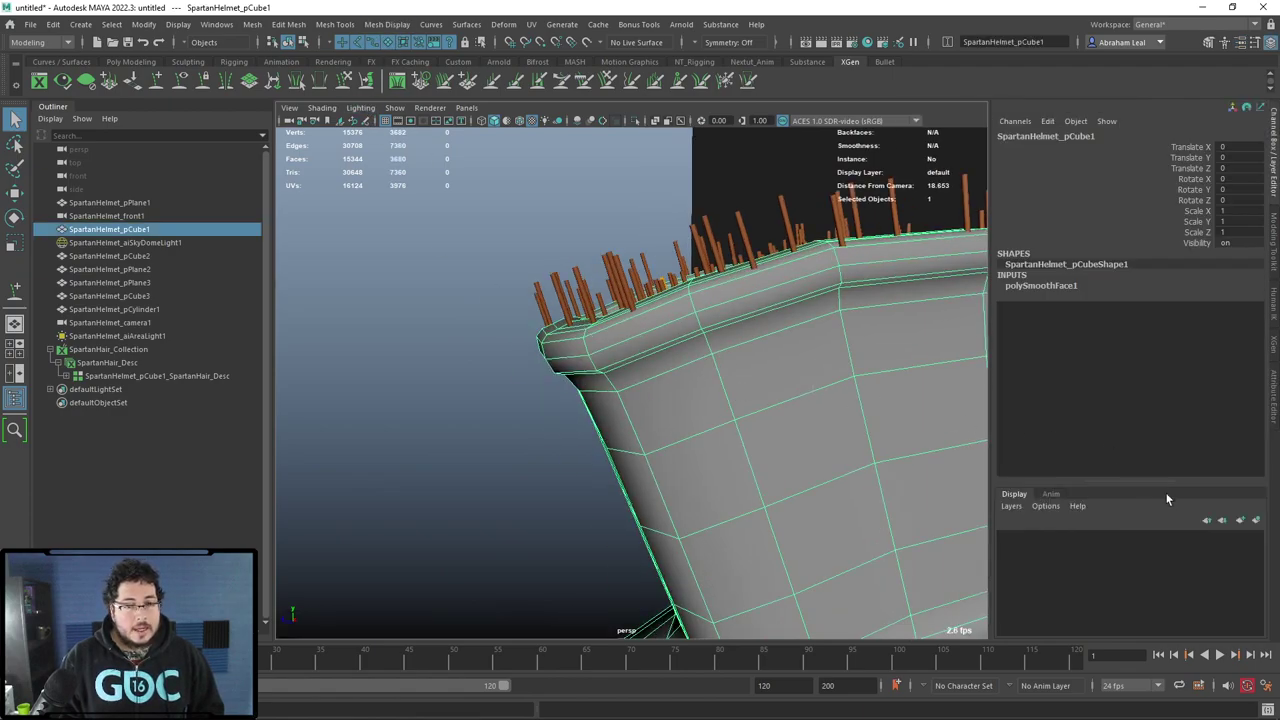
click(1256, 521)
click(1037, 539)
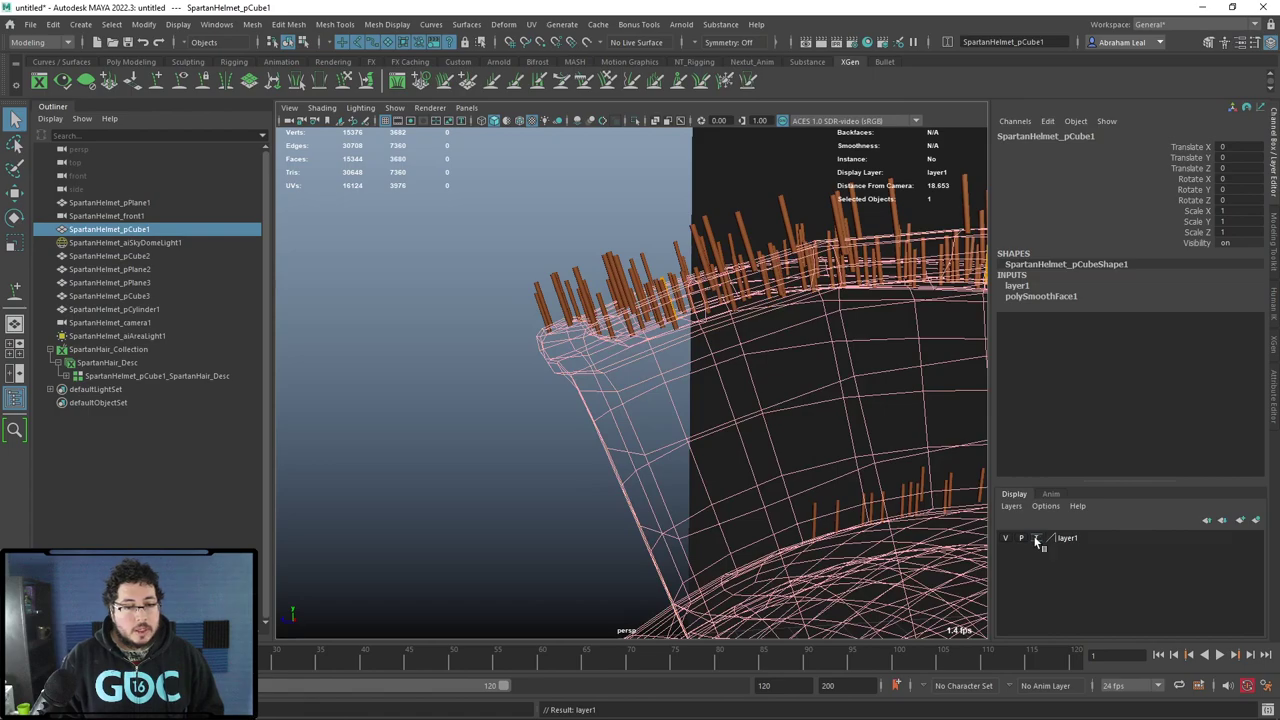
click(1040, 540)
click(474, 412)
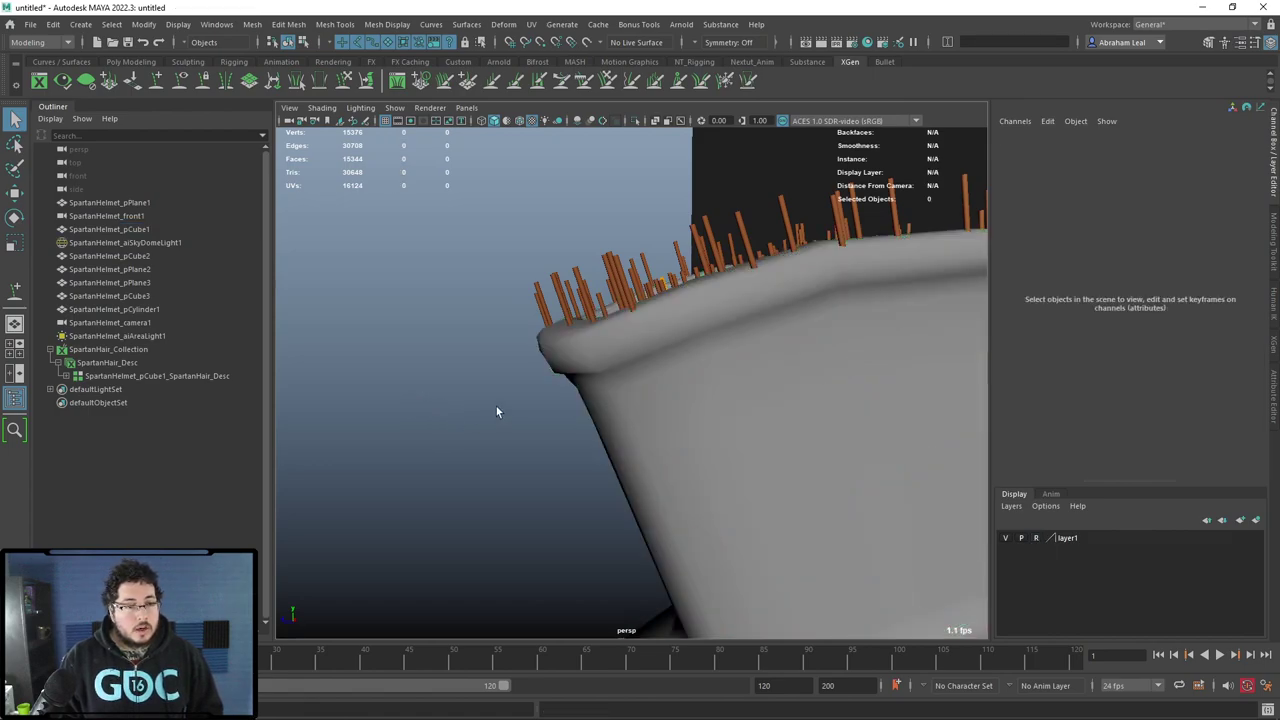
Switch the guide at the front of the crest to vertex component mode.
right_click(621, 355)
scroll(571, 400, up, 6)
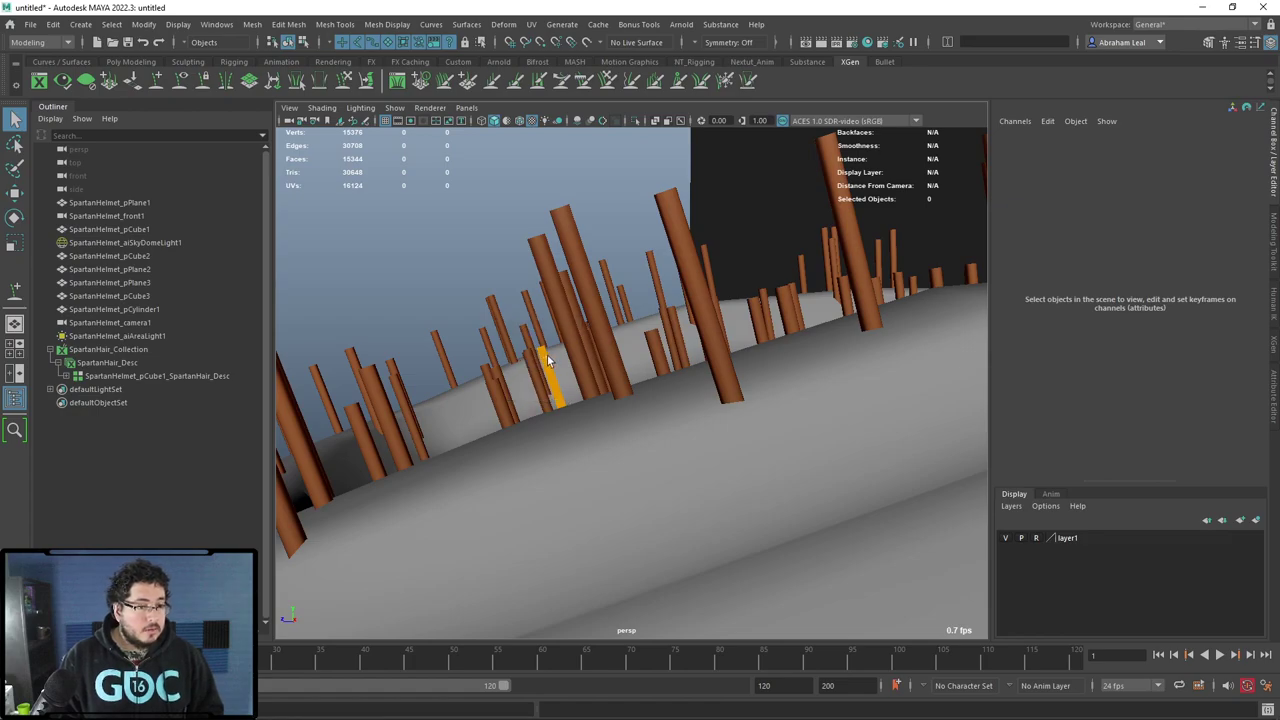
click(548, 364)
right_click(550, 362)
right_drag(550, 362, 488, 348)
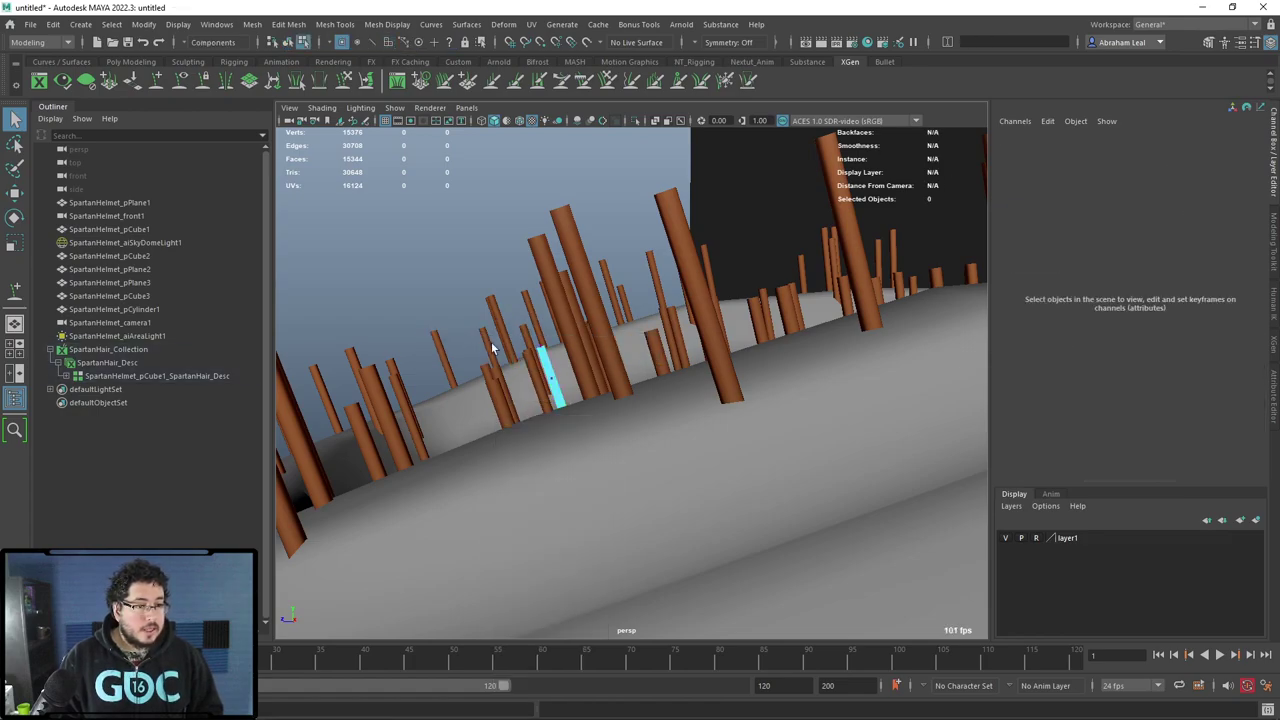
Move the front guide's tip vertex far above the crest and slightly toward the helmet's front.
click(544, 342)
scroll(584, 326, down, 6)
key(w)
drag(612, 314, 613, 108)
alt+middle_drag(622, 216, 622, 268)
drag(612, 220, 561, 190)
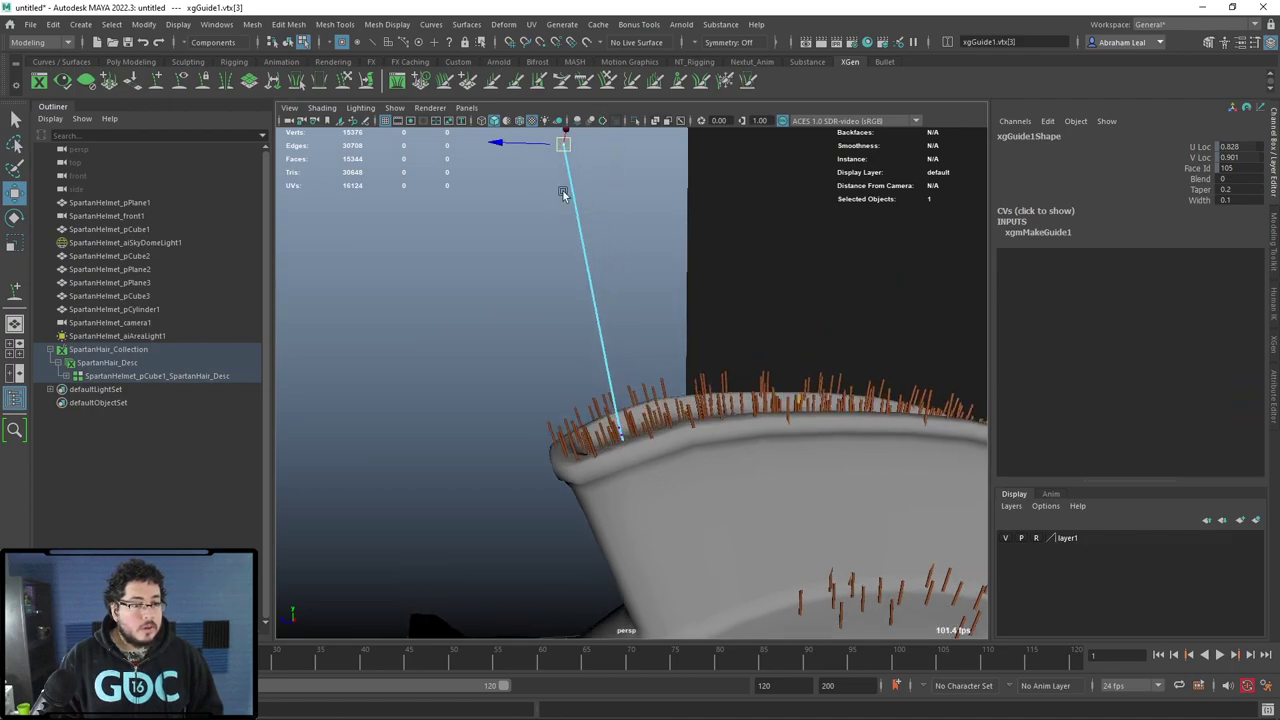
Raise the front guide's two middle vertices and space them evenly between its root and tip.
click(616, 428)
drag(619, 430, 581, 228)
click(618, 437)
drag(627, 443, 611, 320)
key(ctrl+z)
drag(624, 373, 621, 276)
drag(587, 339, 562, 341)
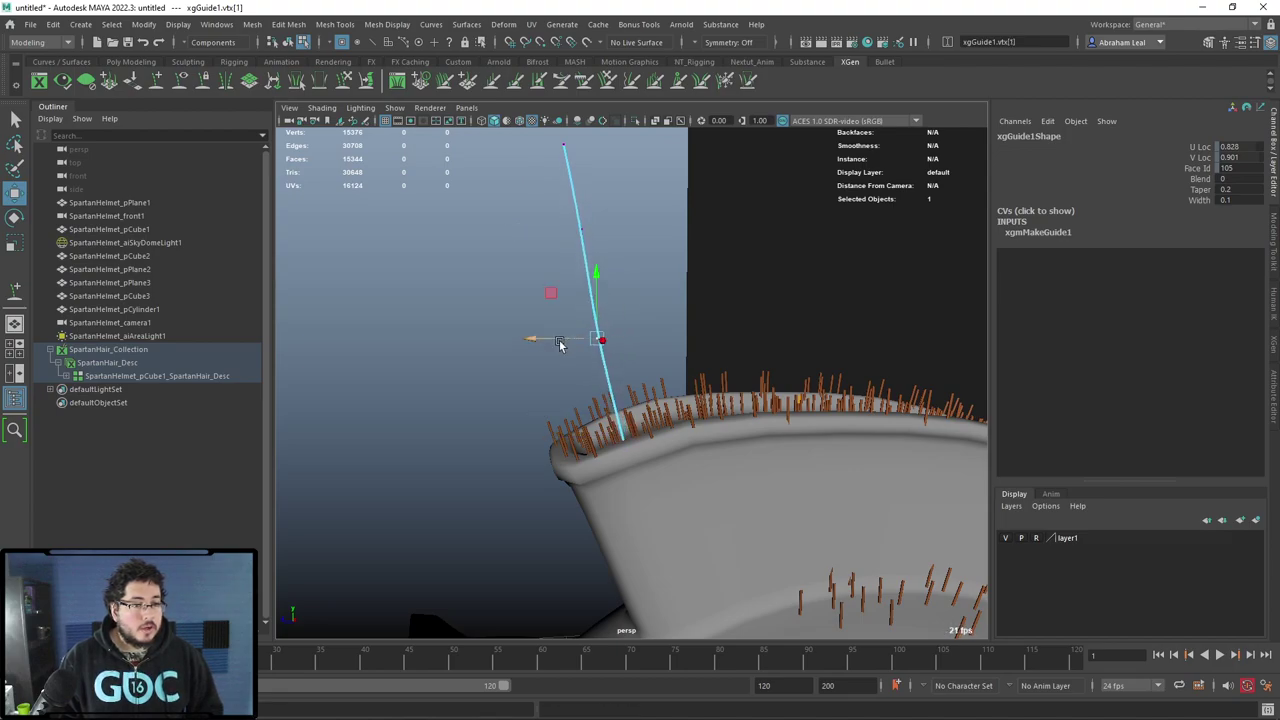
Refresh the hair preview and fine-tune the front guide's middle and tip vertices.
click(65, 83)
alt+drag(482, 287, 713, 300)
click(713, 300)
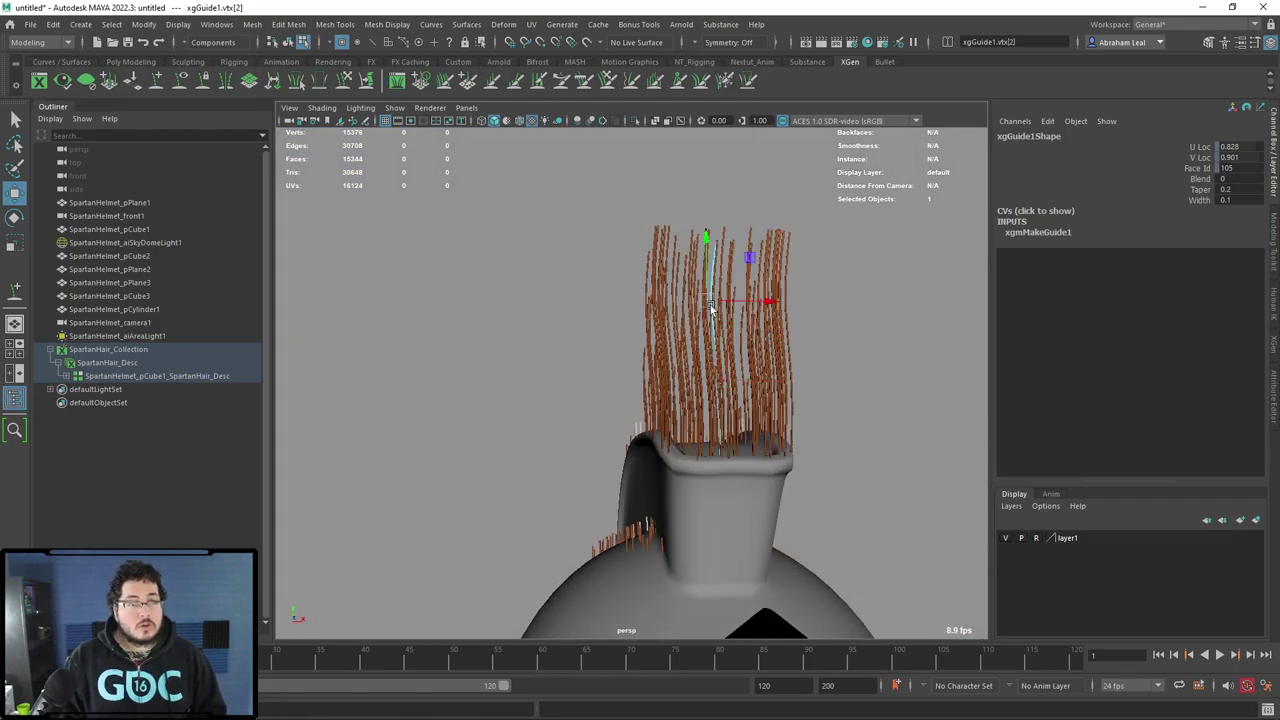
alt+drag(730, 253, 557, 280)
key(q)
click(731, 252)
click(558, 265)
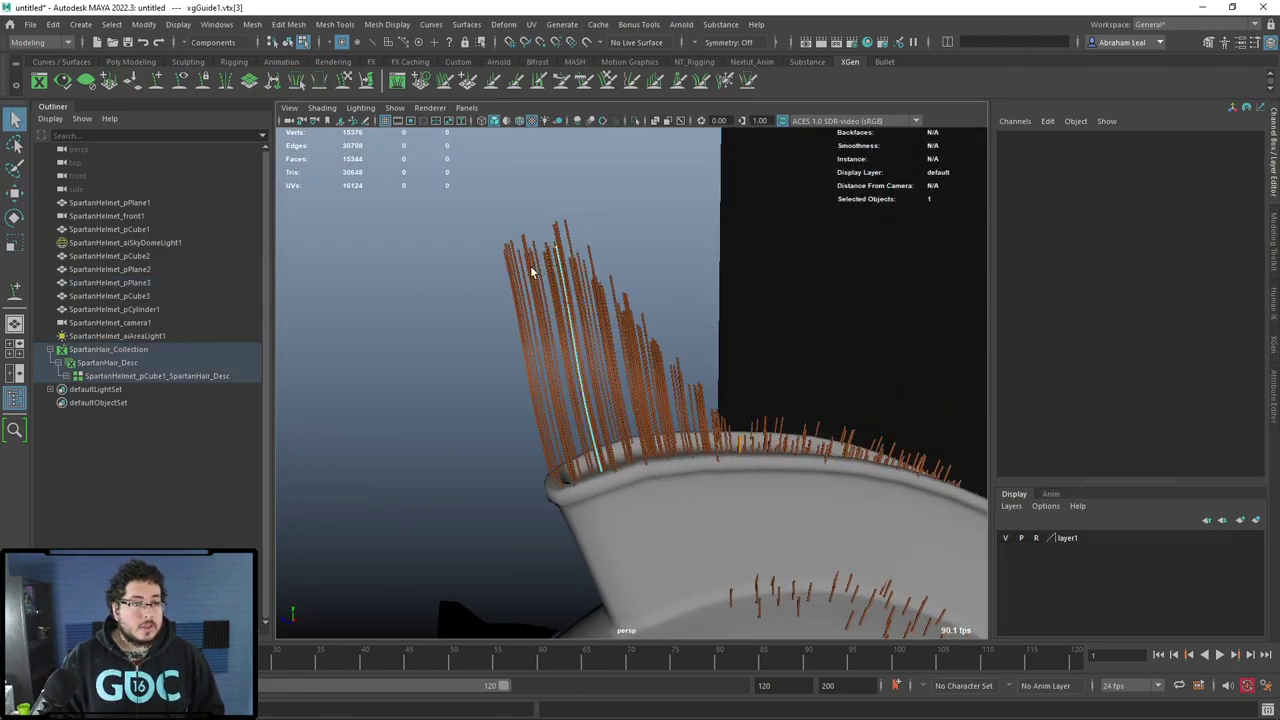
click(540, 265)
key(w)
alt+drag(534, 220, 657, 306)
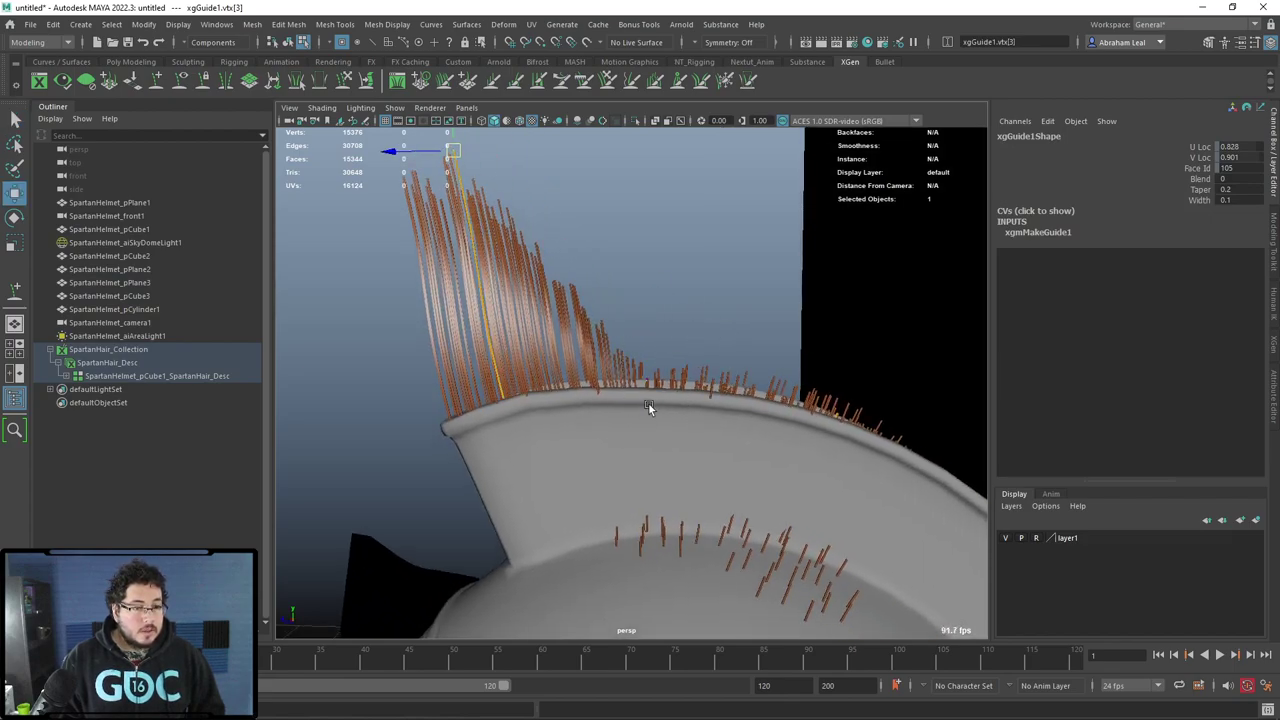
Stretch the next guide along the crest upward by raising its tip and middle vertices, and refresh the hair preview.
click(647, 382)
drag(648, 381, 647, 165)
scroll(640, 225, down, 5)
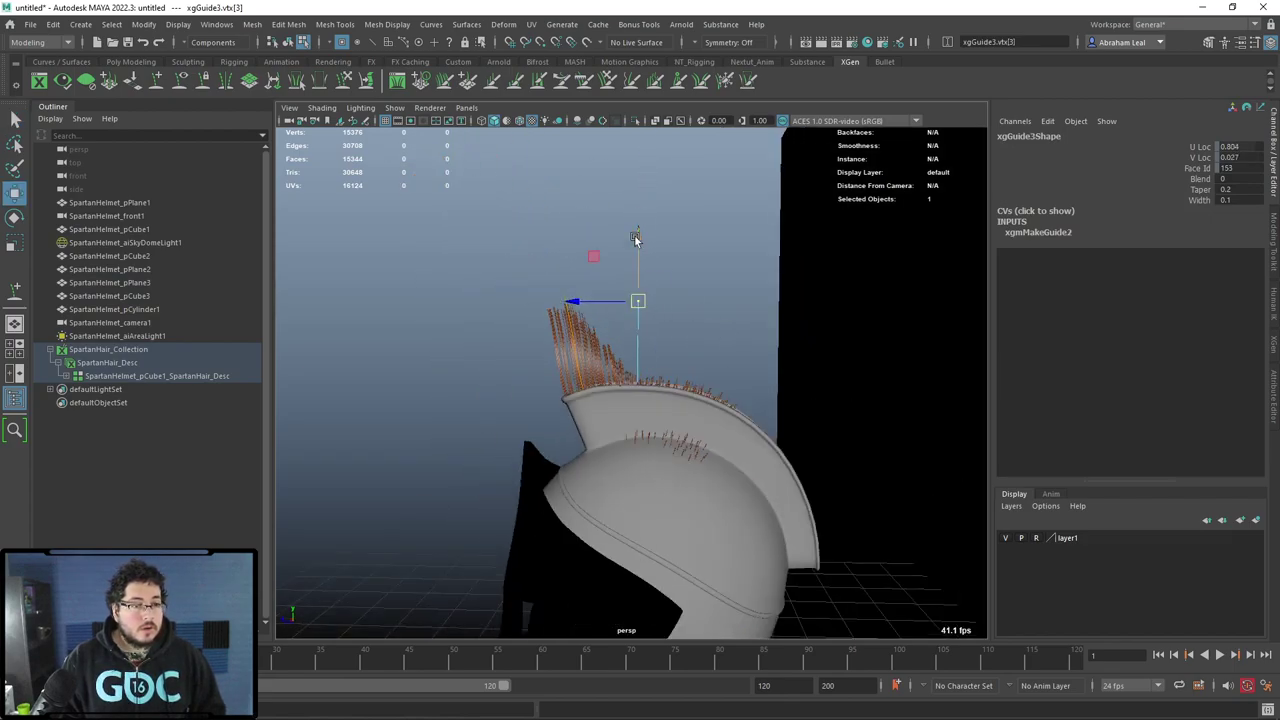
scroll(640, 240, up, 4)
drag(643, 252, 652, 219)
drag(660, 327, 645, 301)
click(639, 385)
alt+middle_drag(671, 315, 599, 286)
click(63, 84)
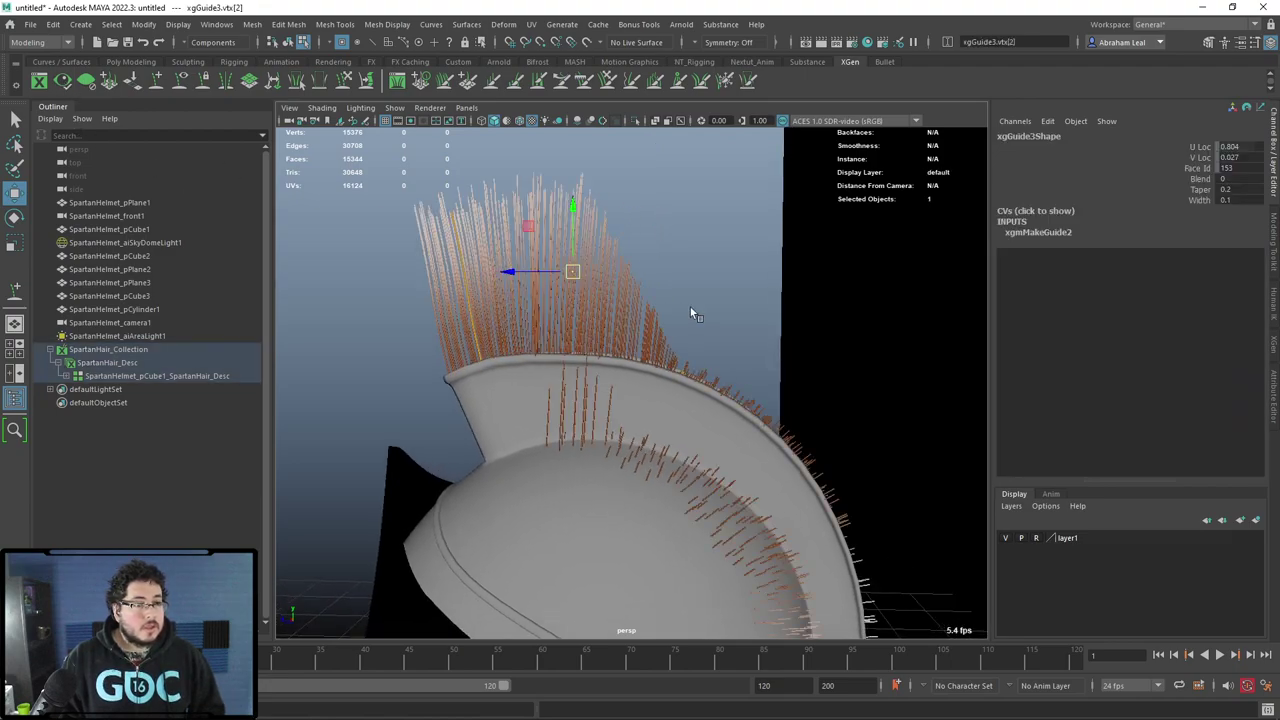
Extend the guide where the crest starts curving backward by pulling its vertices outward, and refresh the hair preview.
alt+middle_drag(732, 332, 690, 309)
drag(701, 316, 624, 358)
click(656, 334)
mouse_move(643, 290)
mouse_down()
mouse_move(689, 217)
mouse_move(694, 166)
mouse_move(692, 185)
mouse_up()
click(71, 89)
drag(671, 309, 620, 358)
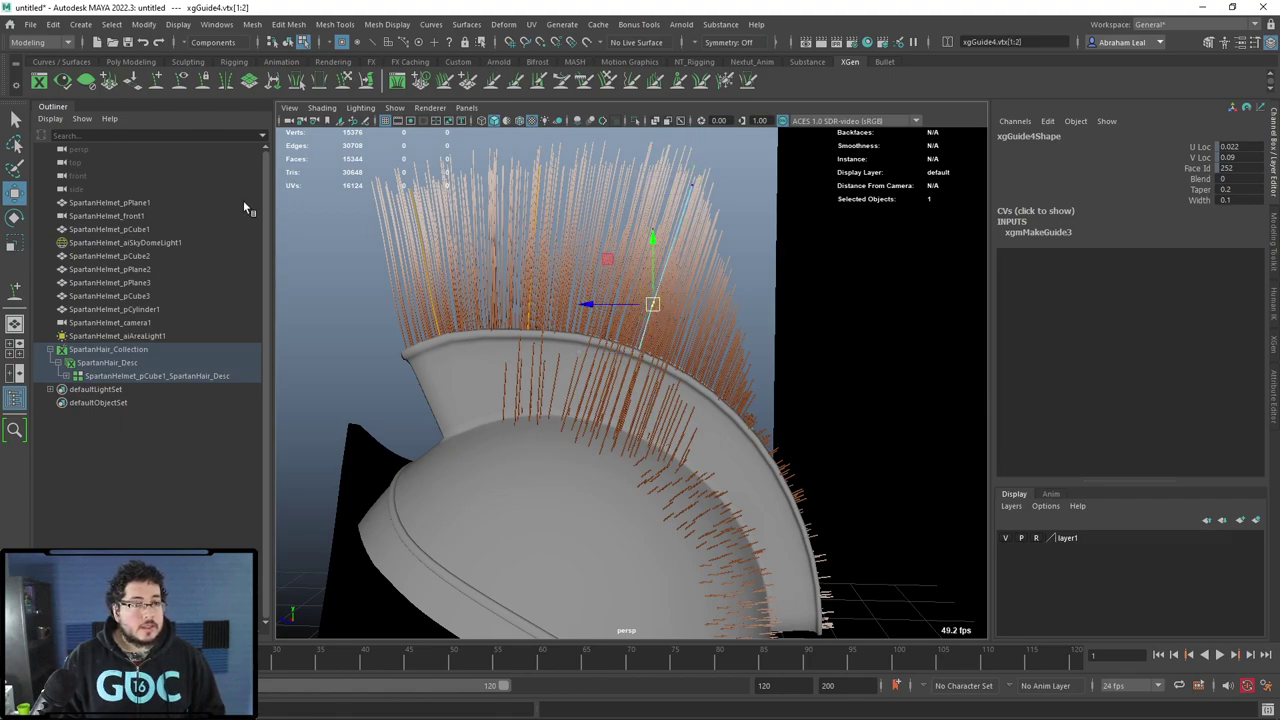
click(66, 86)
Extend the remaining guides down the back of the crest outward to plume length, and refresh the hair preview.
alt+middle_drag(618, 346, 527, 270)
mouse_move(709, 318)
mouse_down()
mouse_move(639, 348)
mouse_move(655, 363)
mouse_up()
drag(696, 298, 753, 248)
alt+drag(751, 356, 760, 416)
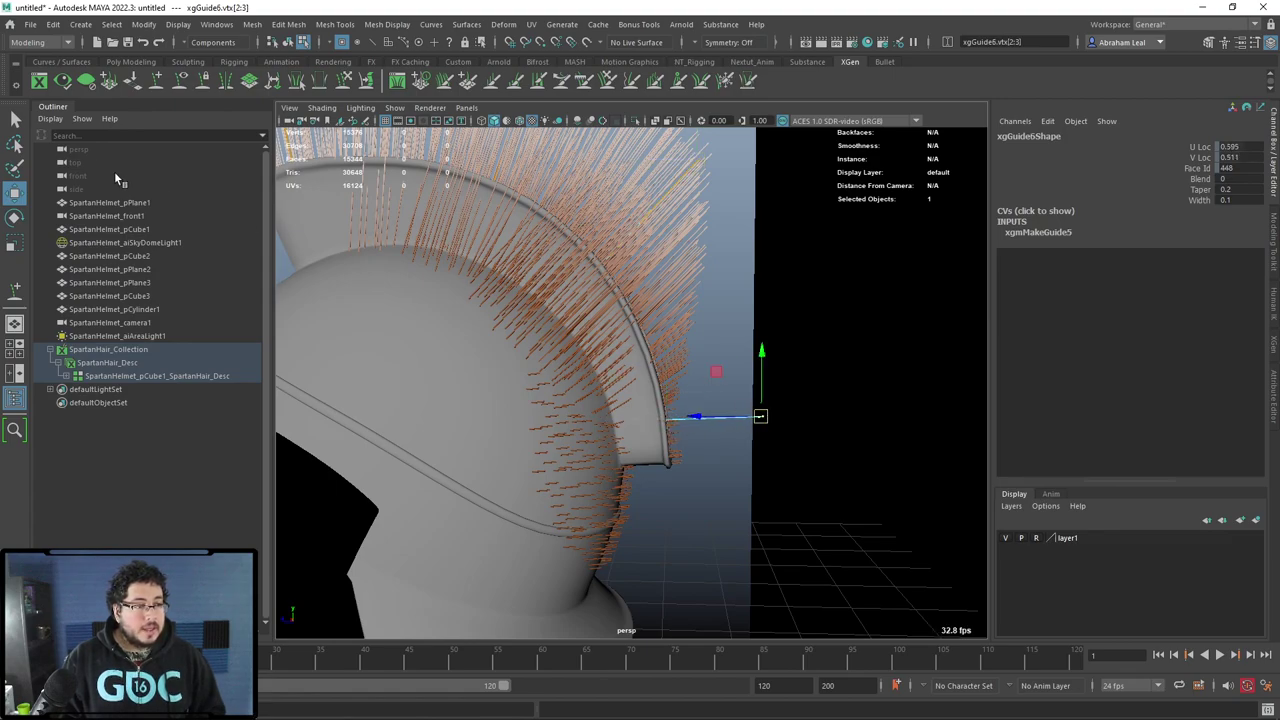
click(62, 83)
alt+right_drag(655, 286, 560, 284)
alt+middle_drag(560, 284, 597, 342)
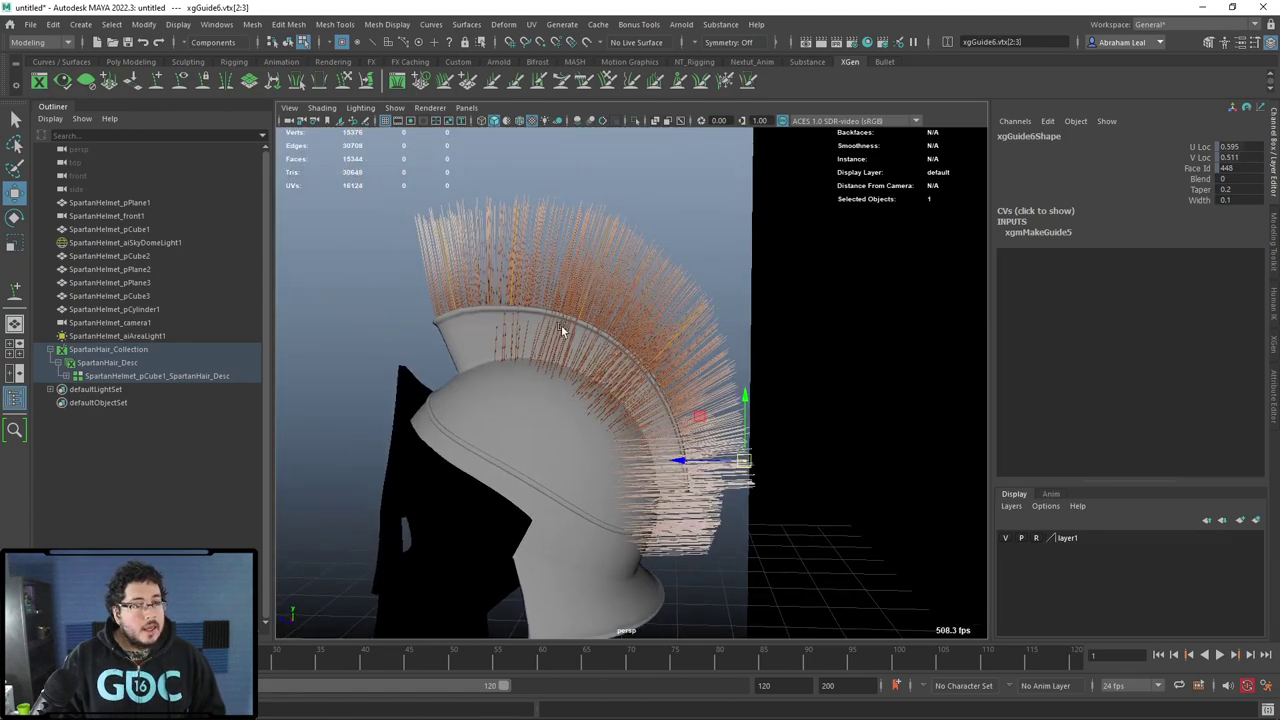
alt+drag(706, 360, 718, 428)
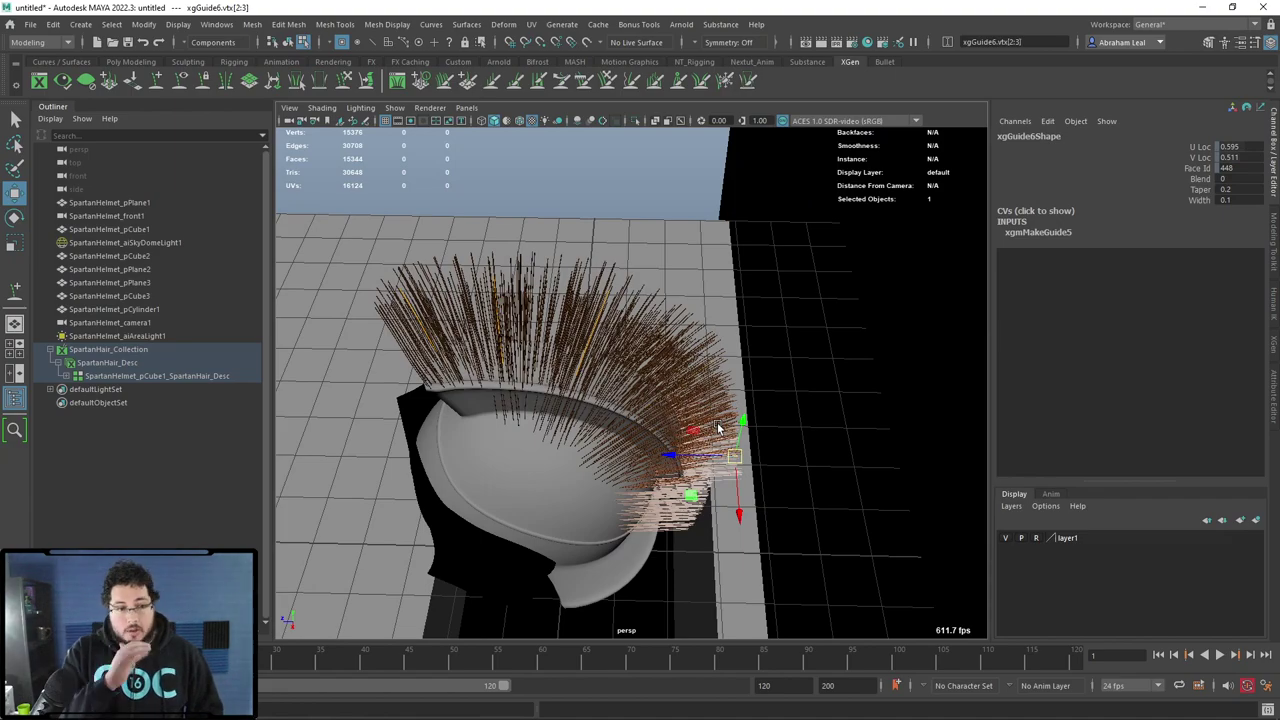
Bring the XGen settings back up and increase the description's density to 2.52.
click(62, 80)
alt+drag(598, 234, 558, 218)
alt+right_drag(558, 218, 680, 230)
alt+right_drag(658, 292, 563, 343)
alt+drag(563, 343, 508, 404)
alt+right_drag(508, 404, 565, 412)
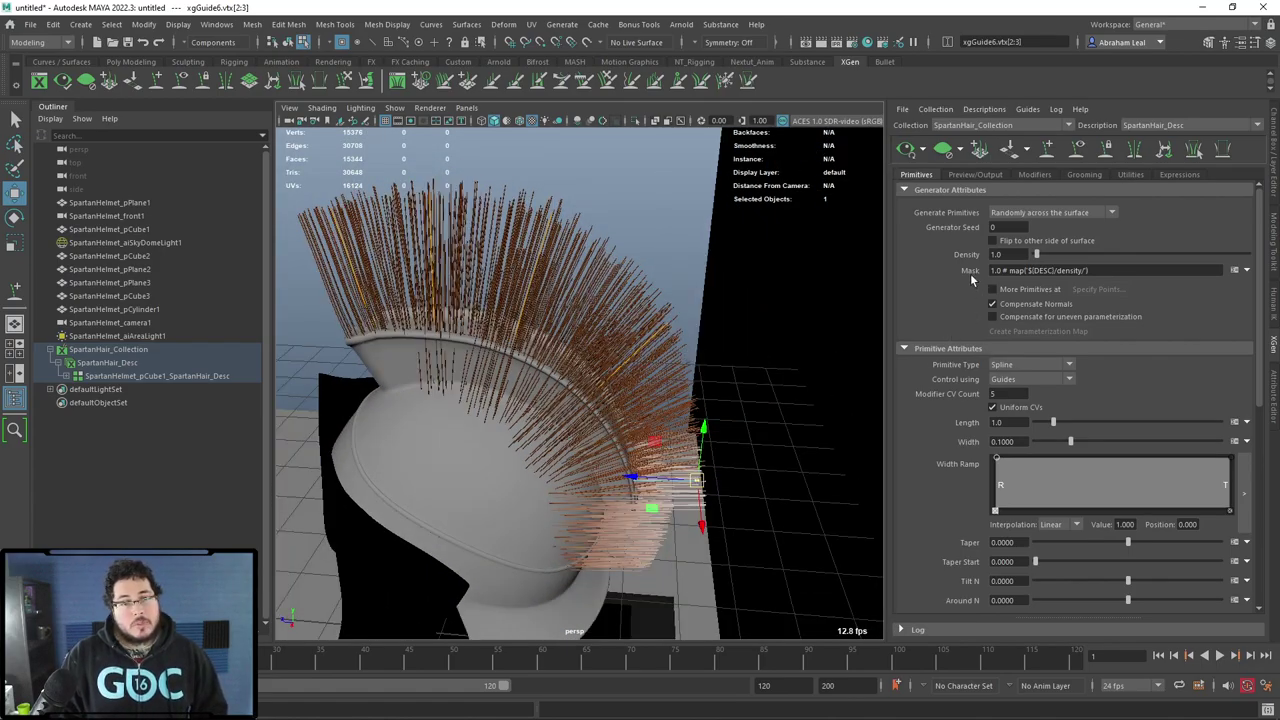
mouse_move(1055, 258)
mouse_down()
mouse_move(1132, 247)
mouse_move(1040, 255)
mouse_up()
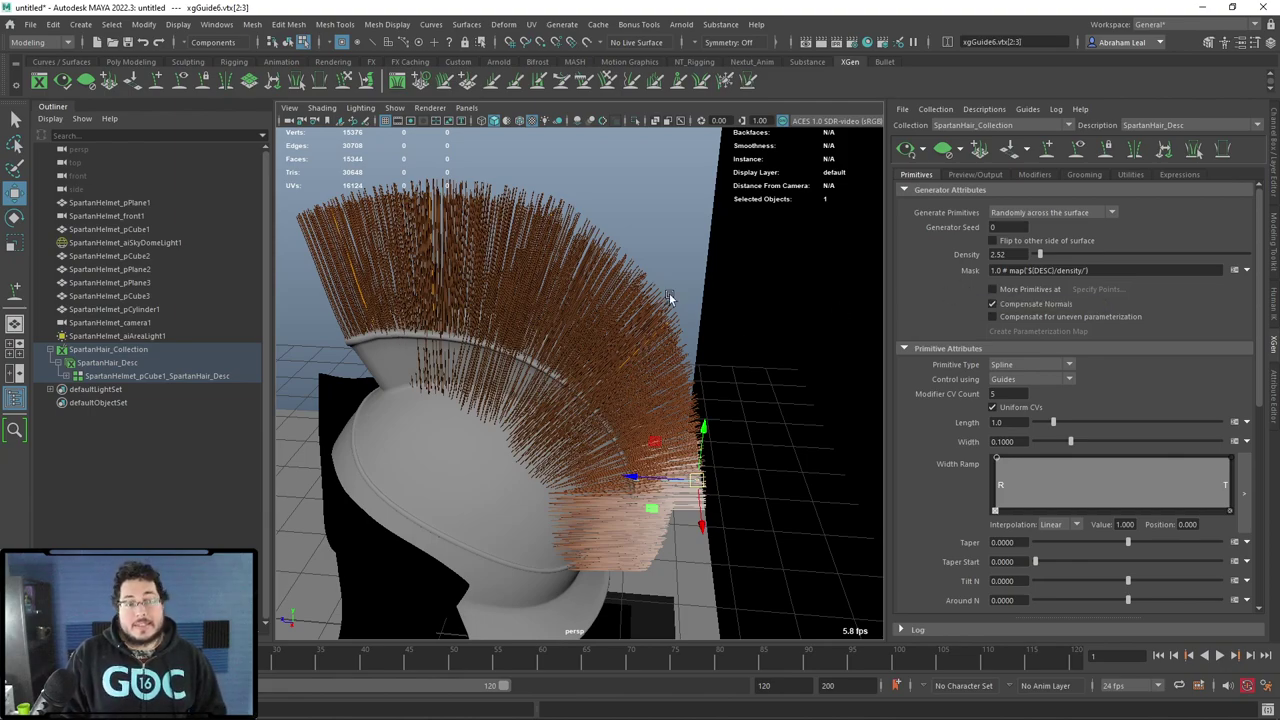
Create a mask map for the hair description named maskSpartanHair with a black start color.
click(1247, 271)
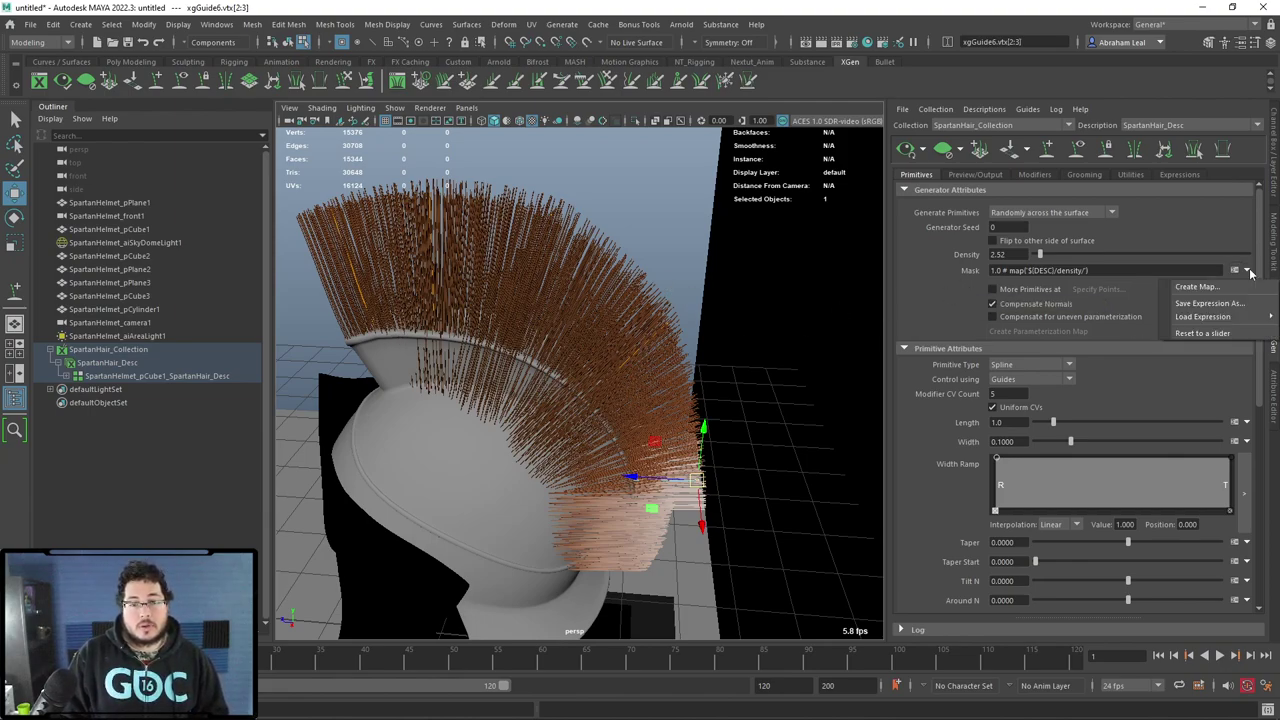
click(1200, 287)
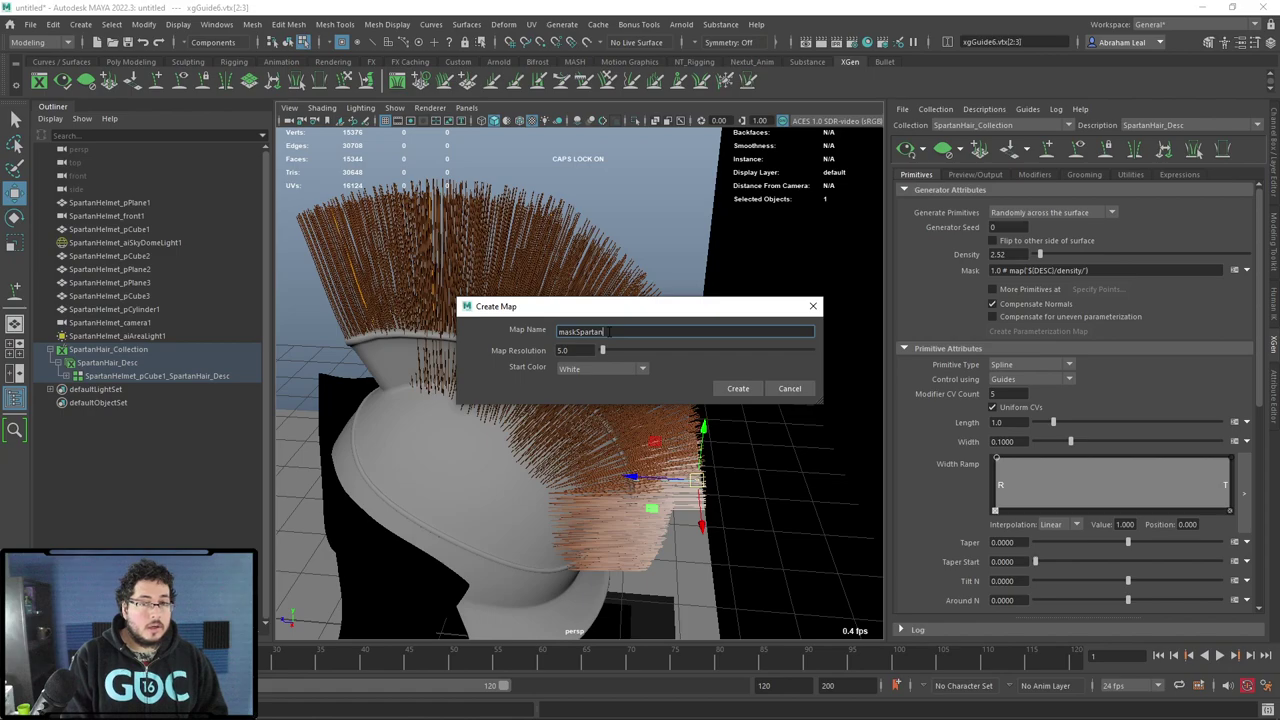
text(Spartan)
key(Caps_Lock)
key(BackSpace)
key(Caps_Lock)
text(Hair)
click(631, 367)
click(580, 398)
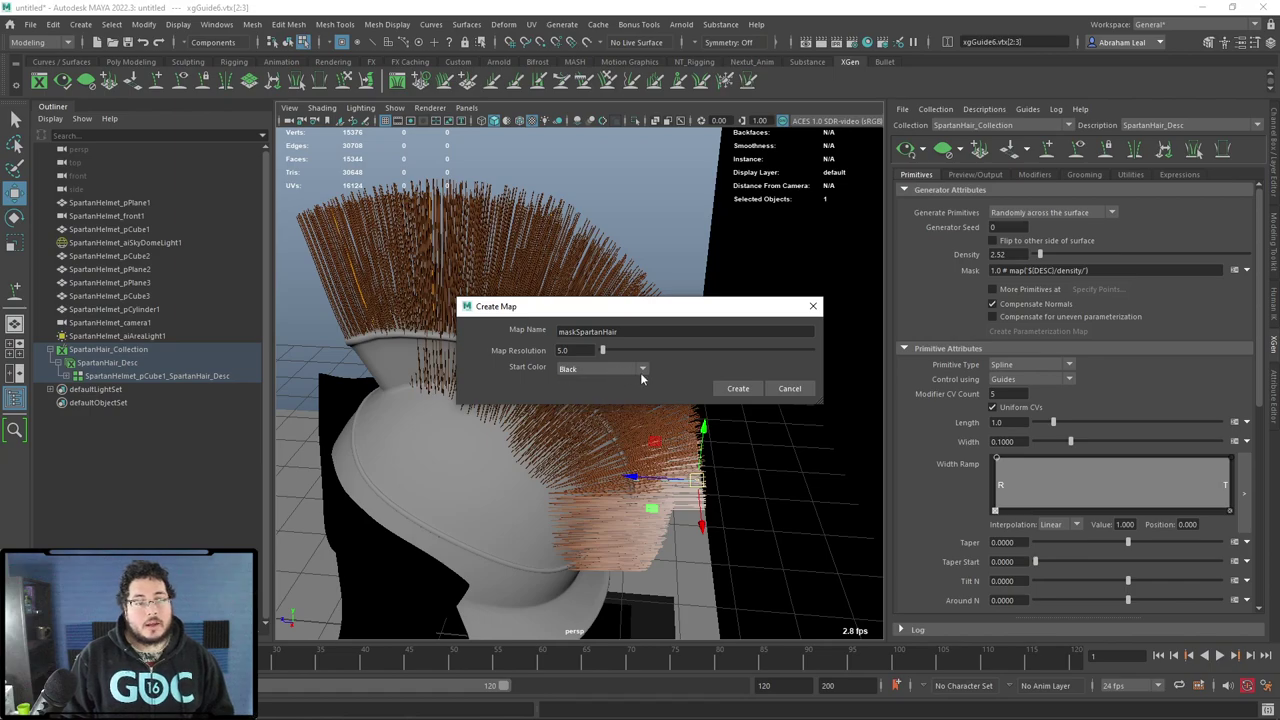
click(742, 393)
Bring up the 3D Paint Tool settings and make the maskSpartanHair map paintable on the helmet.
mouse_move(688, 289)
alt+mouse_down()
mouse_move(701, 320)
mouse_move(688, 316)
alt+mouse_up()
click(1194, 274)
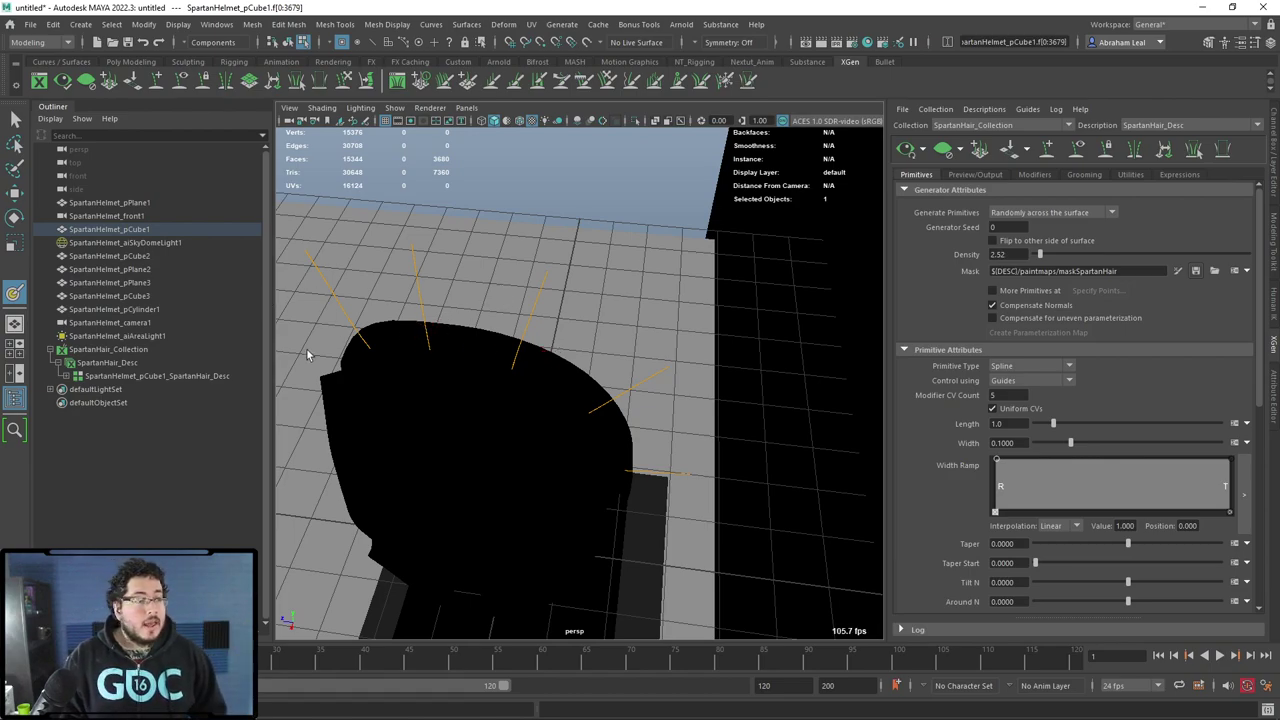
double_click(14, 292)
drag(458, 100, 166, 101)
alt+drag(507, 309, 440, 322)
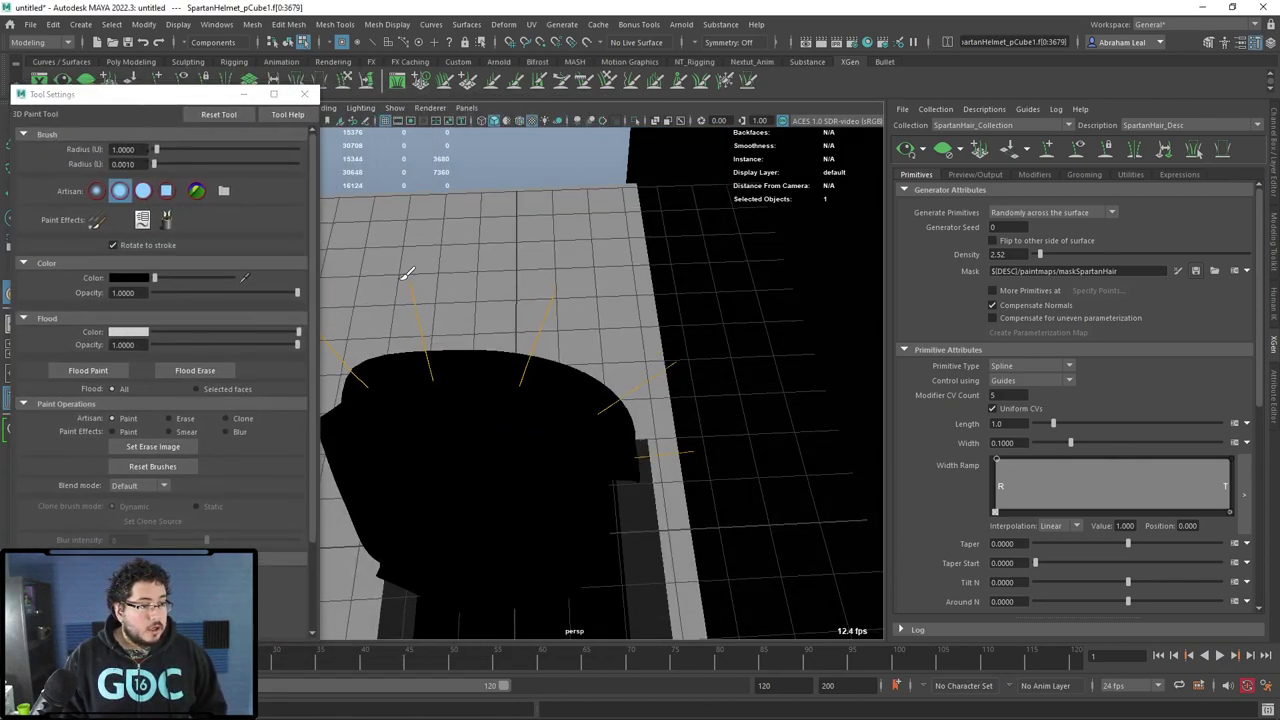
alt+drag(404, 275, 427, 454)
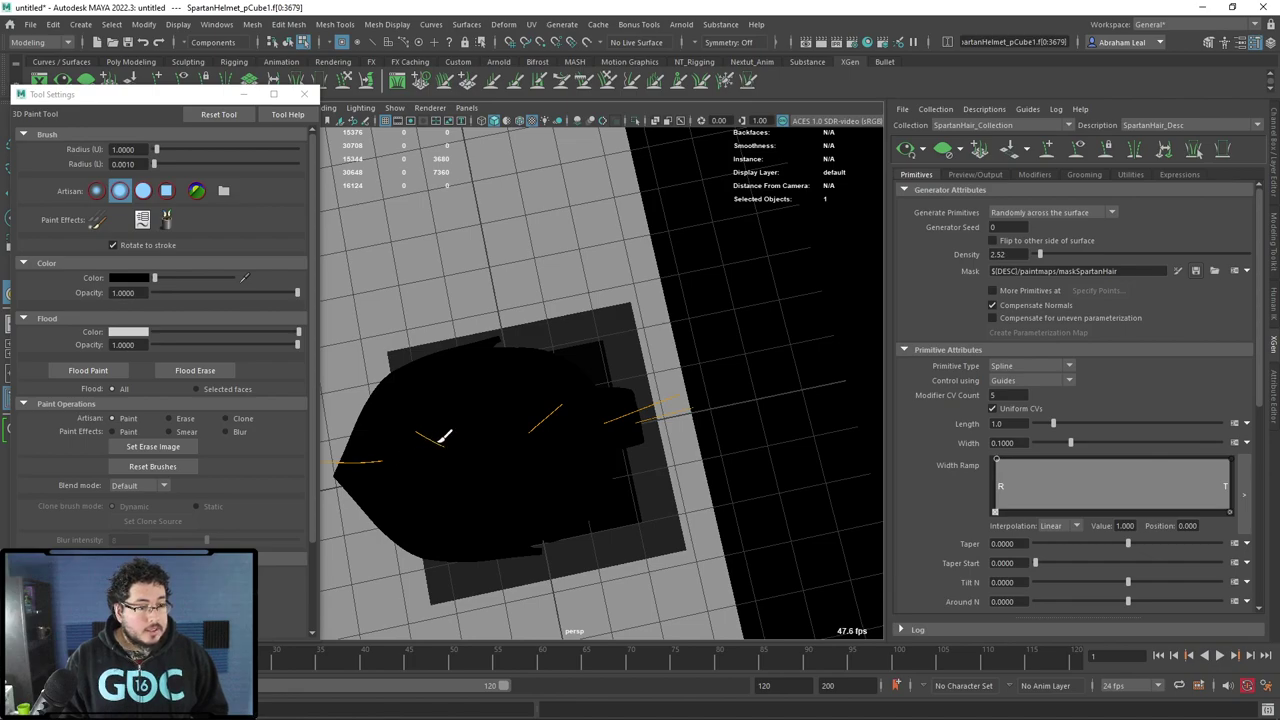
click(1177, 272)
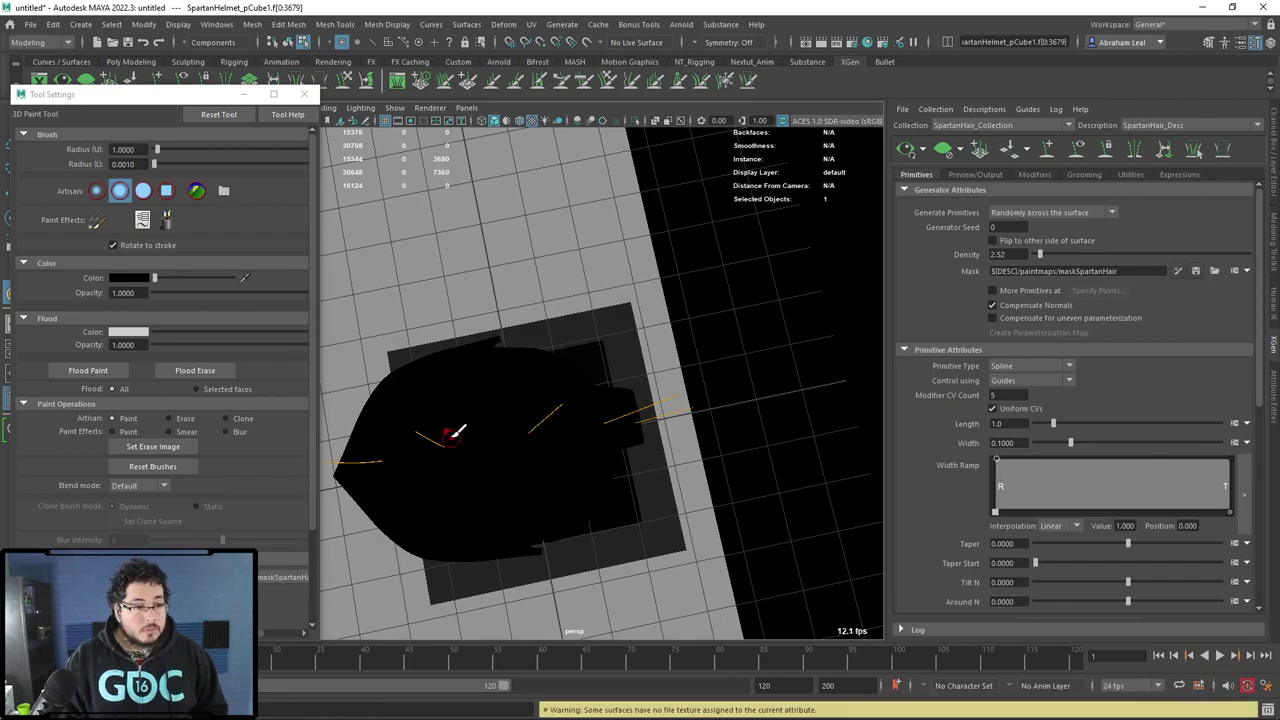
mouse_move(507, 422)
alt+mouse_down()
mouse_move(450, 245)
mouse_move(521, 194)
mouse_move(459, 427)
alt+mouse_up()
Check the shaded helmet display, reactivate painting on the mask map, and raise the brush color to white.
click(531, 122)
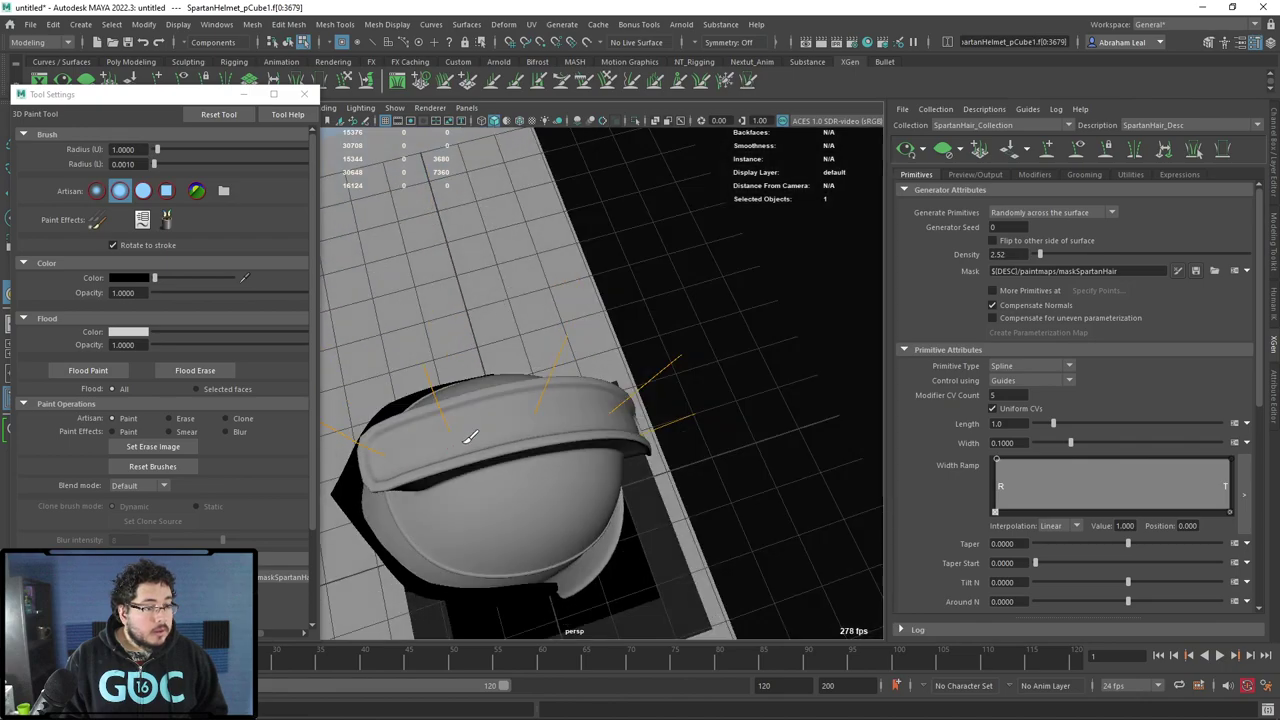
click(494, 122)
click(494, 122)
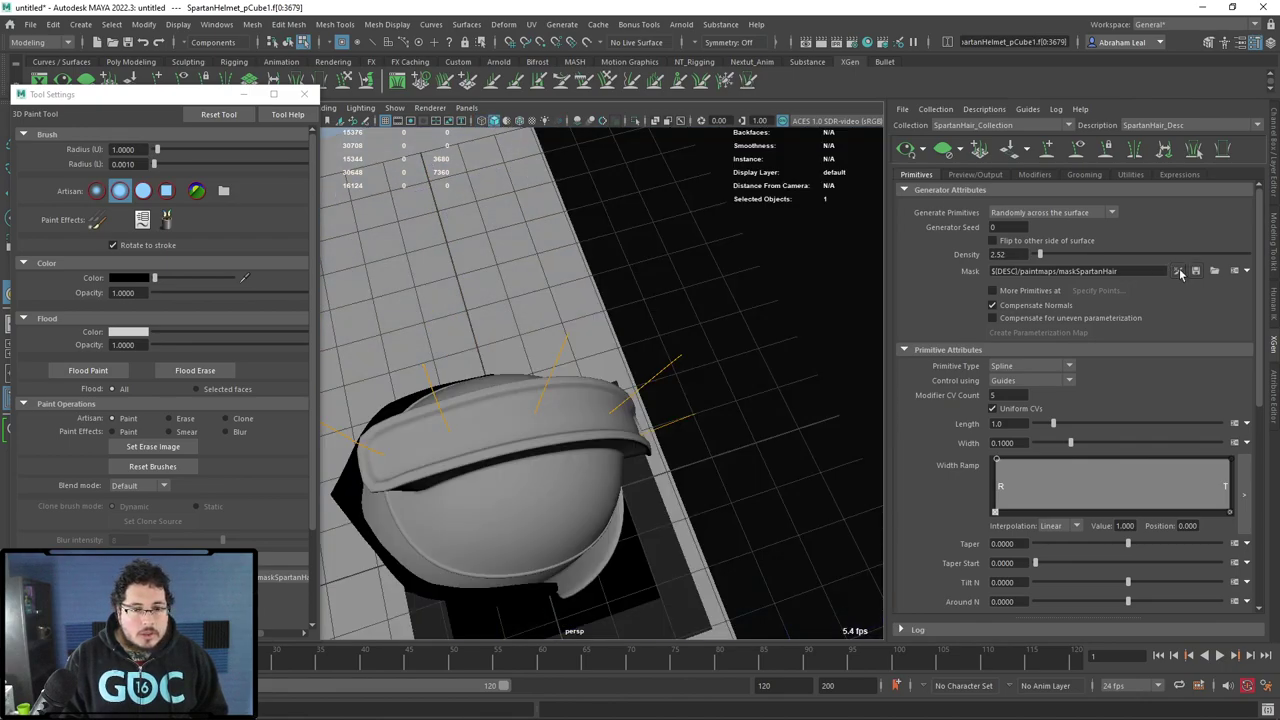
click(1179, 272)
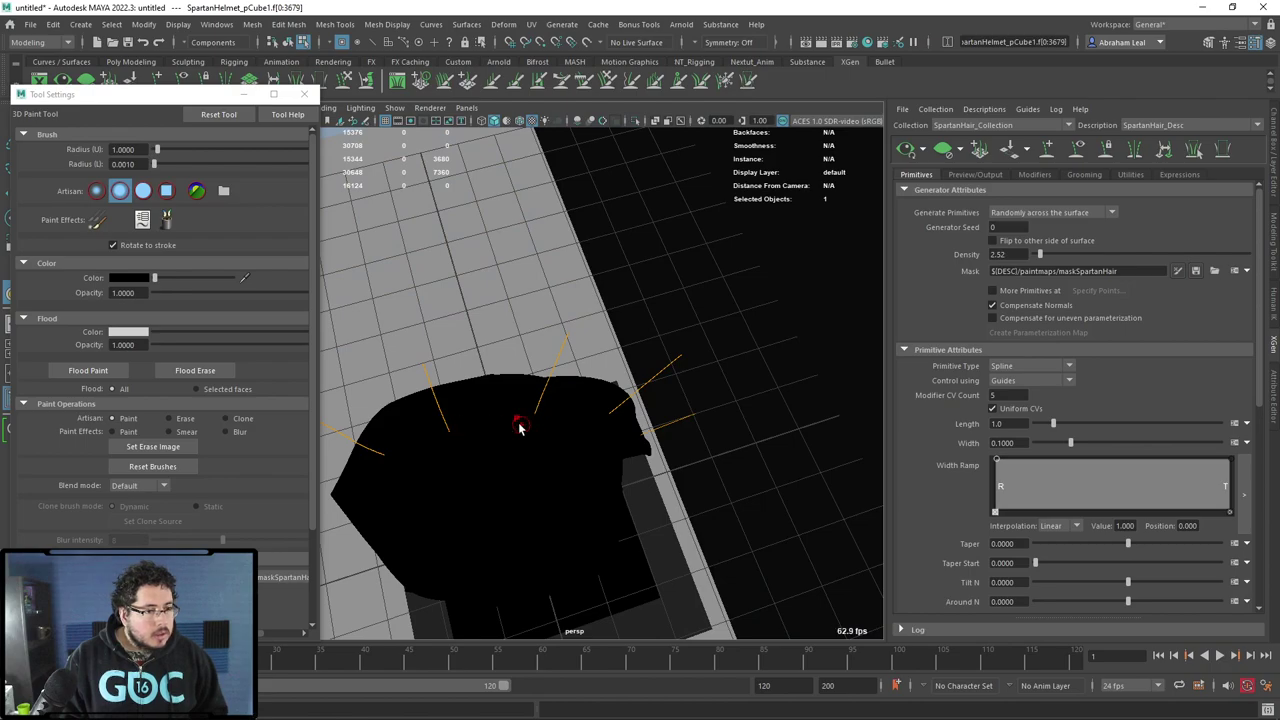
drag(160, 277, 266, 277)
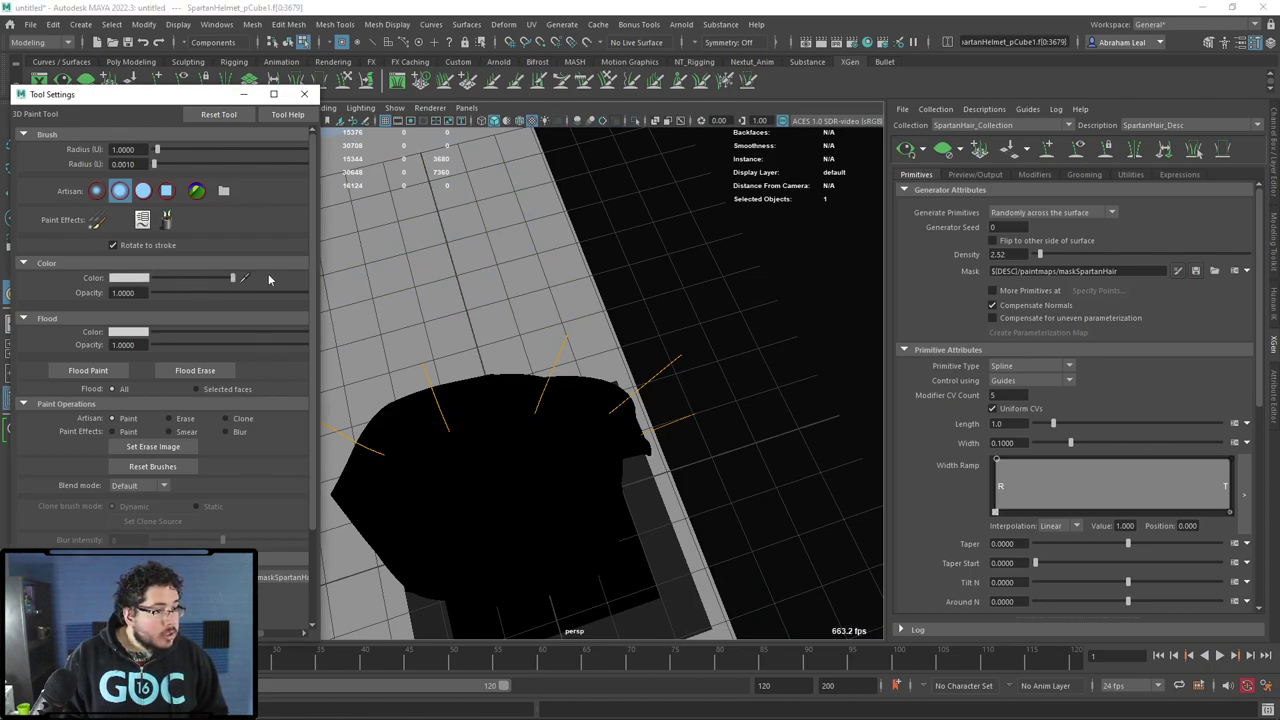
Paint a white strip along the top of the helmet crest and save the mask map.
mouse_move(504, 420)
mouse_down()
mouse_move(376, 458)
mouse_move(480, 418)
mouse_move(606, 406)
mouse_move(449, 409)
mouse_move(524, 287)
mouse_up()
mouse_move(521, 228)
mouse_down()
mouse_move(510, 273)
mouse_move(518, 264)
mouse_up()
key(ctrl+z)
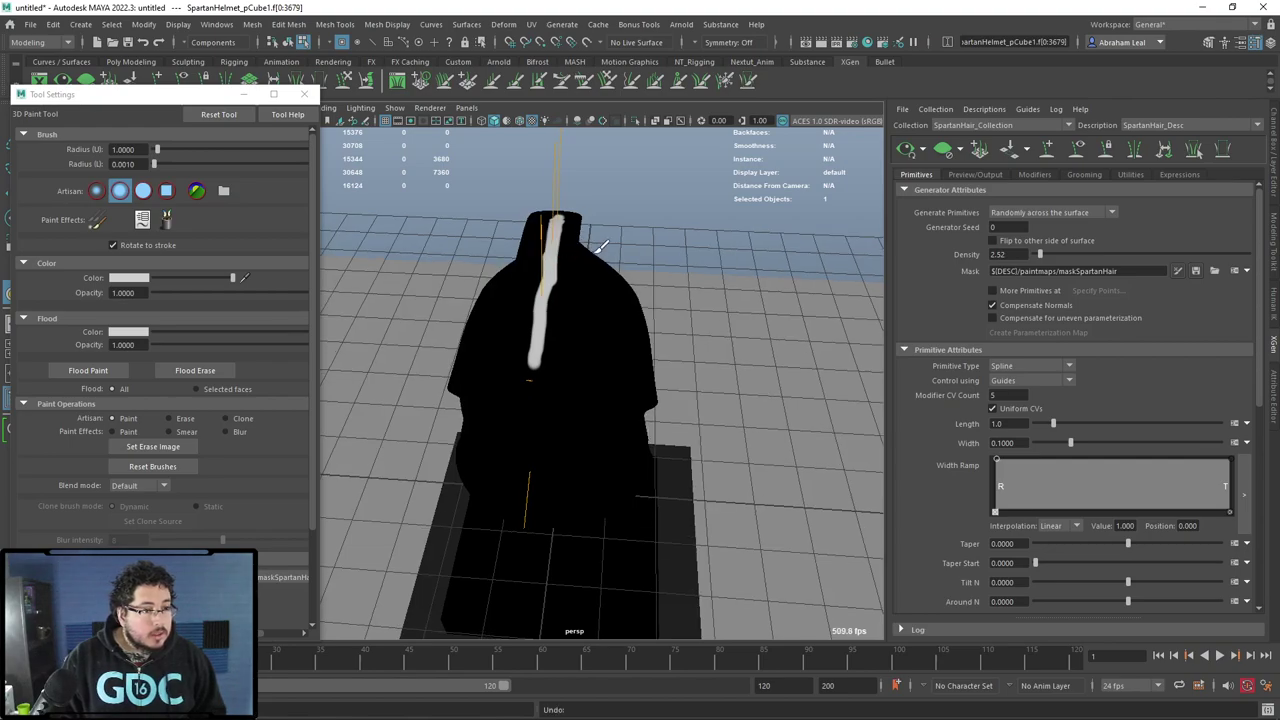
mouse_move(553, 220)
mouse_down()
mouse_move(540, 378)
mouse_move(571, 249)
mouse_move(543, 271)
mouse_up()
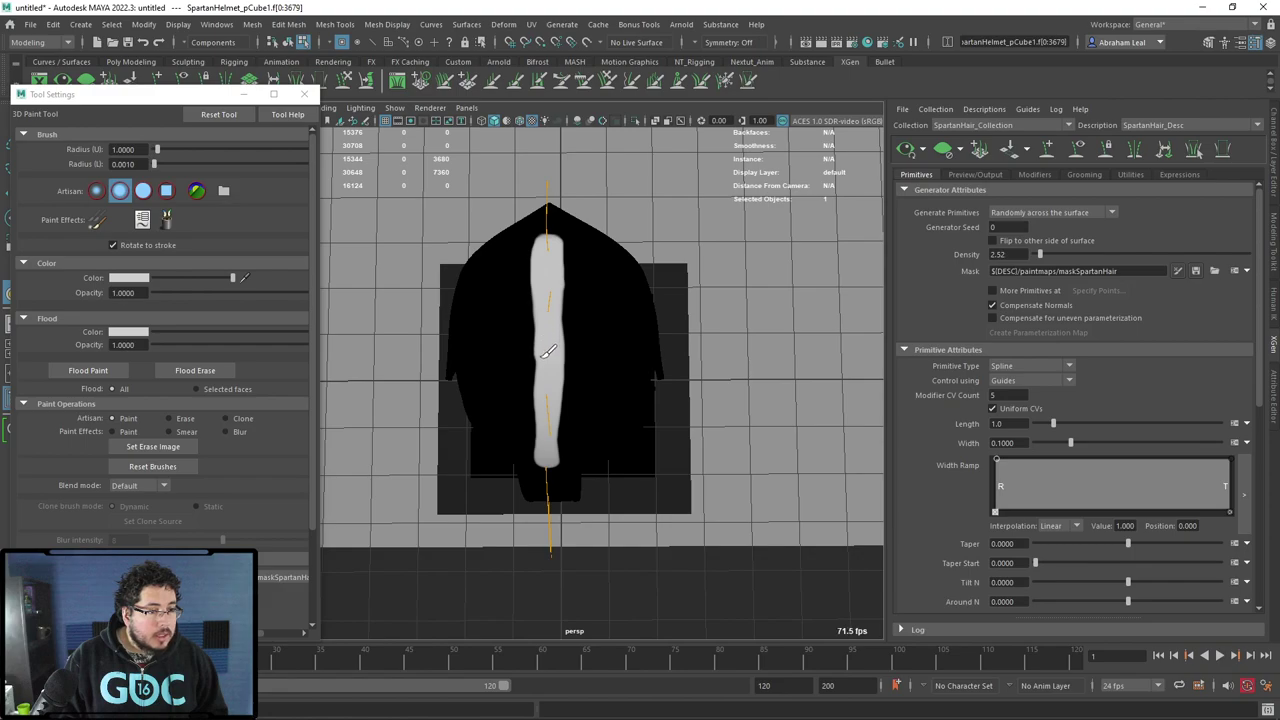
drag(548, 390, 543, 460)
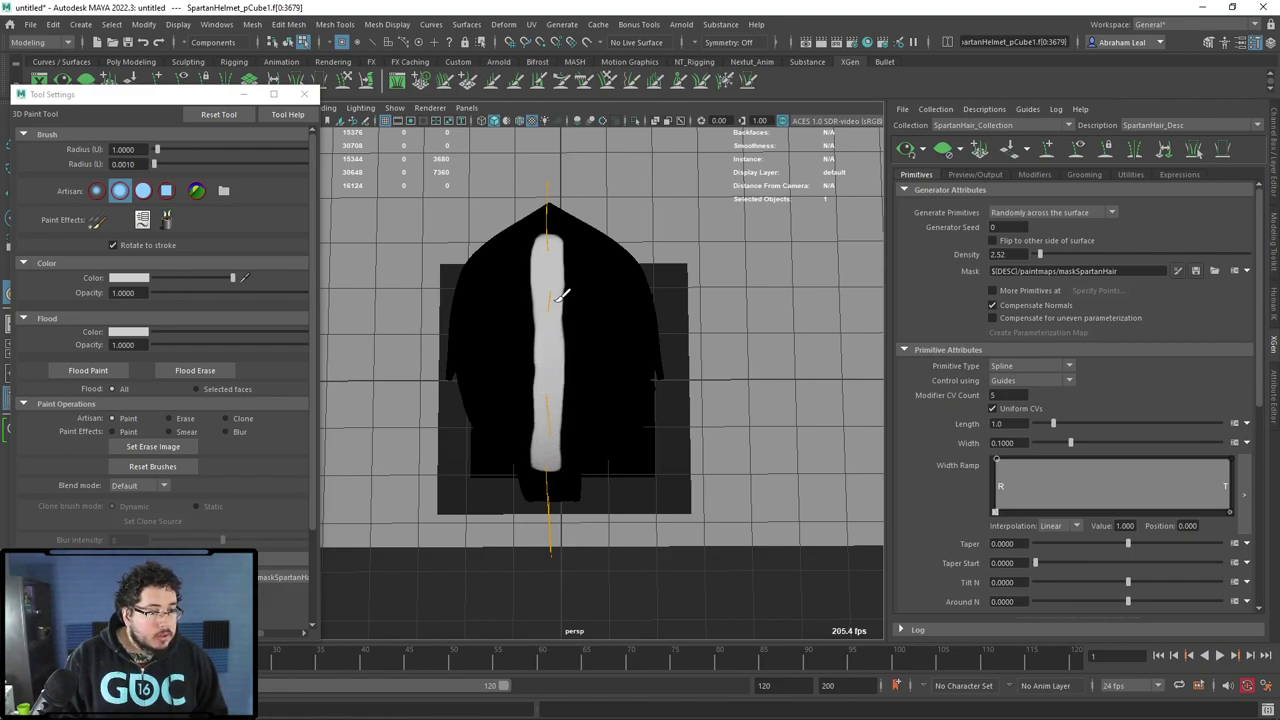
mouse_move(548, 410)
alt+mouse_down()
mouse_move(586, 349)
mouse_move(711, 332)
alt+mouse_up()
click(1197, 272)
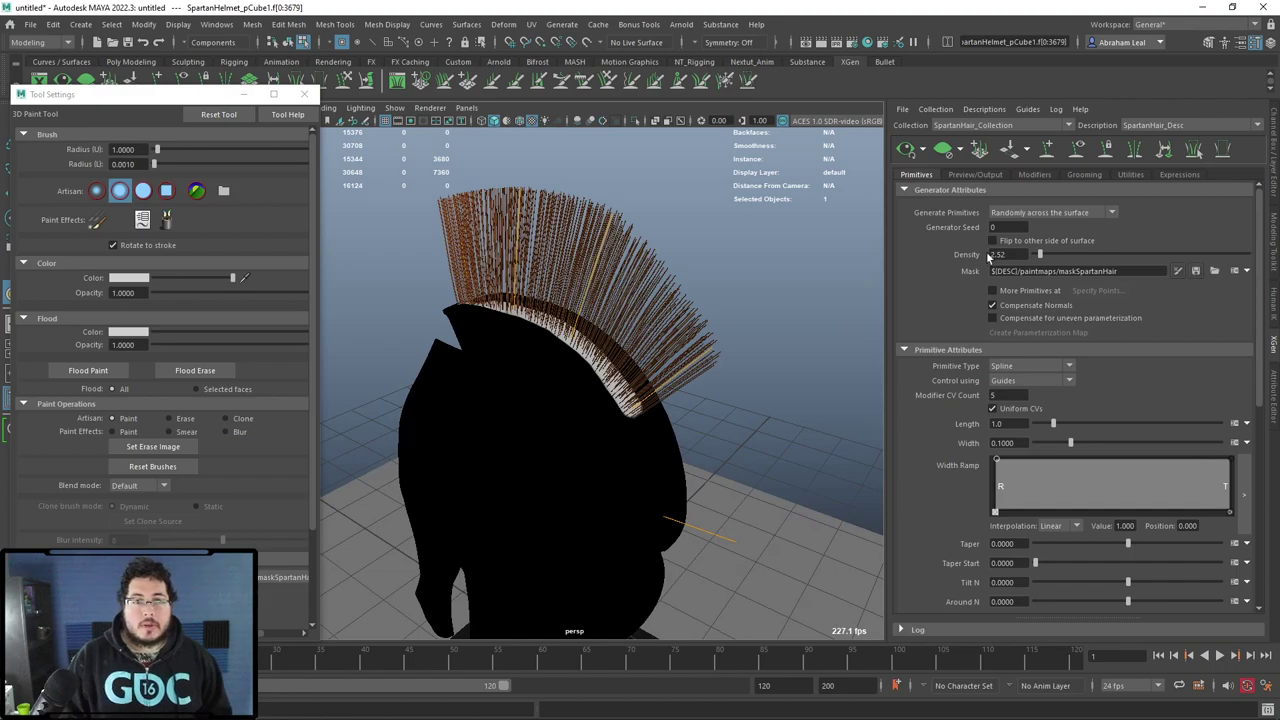
Continue the white mask strip down the back of the helmet crest.
alt+drag(688, 290, 629, 294)
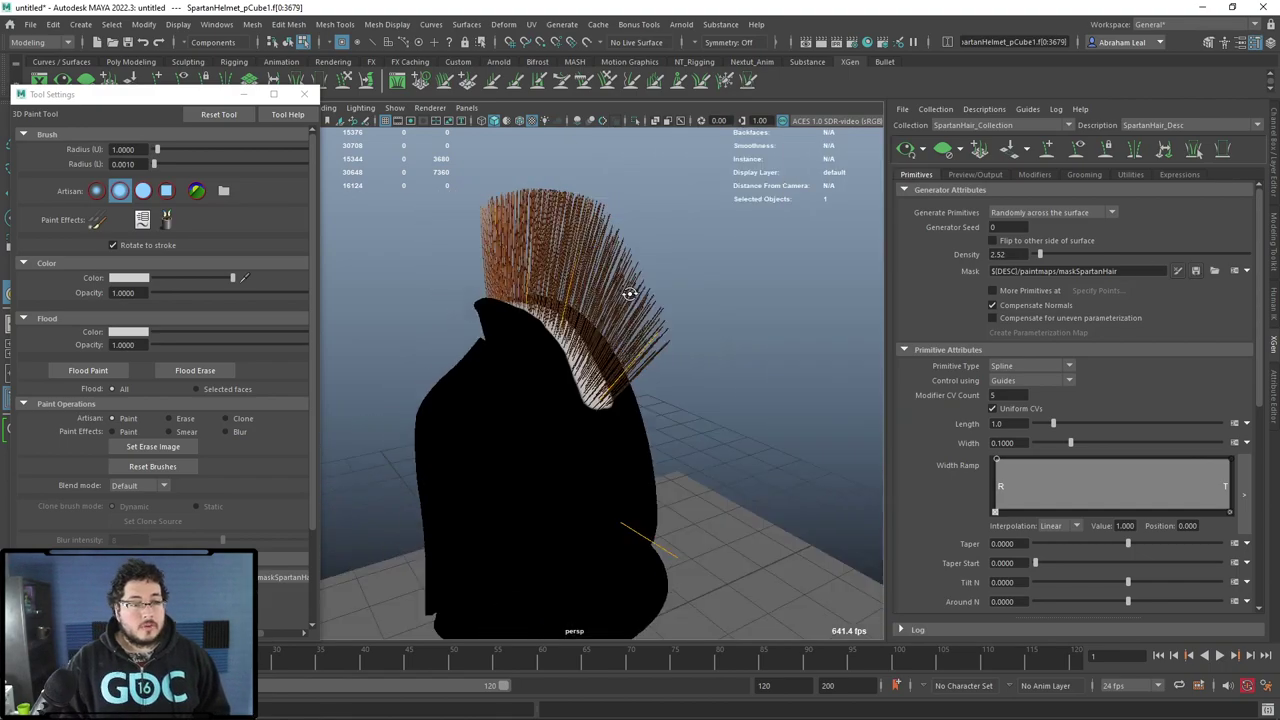
alt+right_drag(629, 294, 657, 349)
alt+drag(657, 349, 630, 332)
alt+right_drag(630, 332, 606, 345)
alt+middle_drag(640, 372, 676, 294)
click(1180, 272)
mouse_move(578, 281)
alt+mouse_down()
mouse_move(558, 288)
mouse_move(600, 435)
mouse_move(565, 343)
alt+mouse_up()
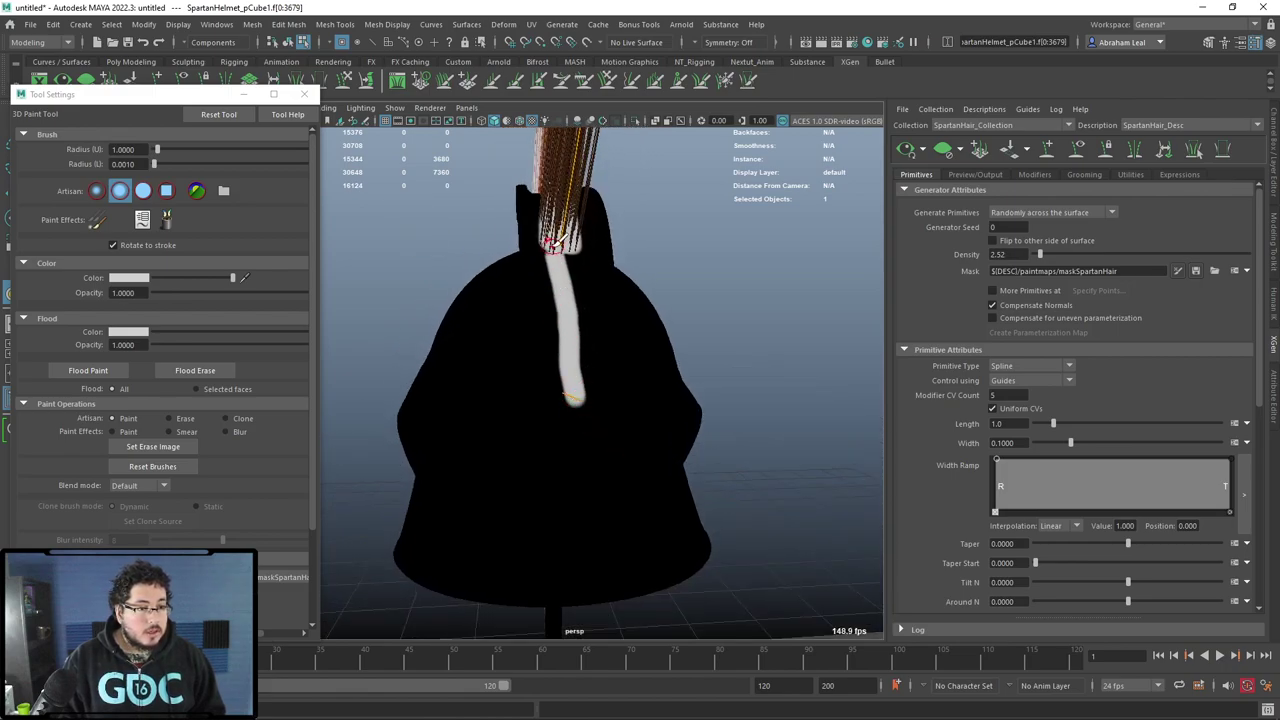
drag(555, 291, 574, 364)
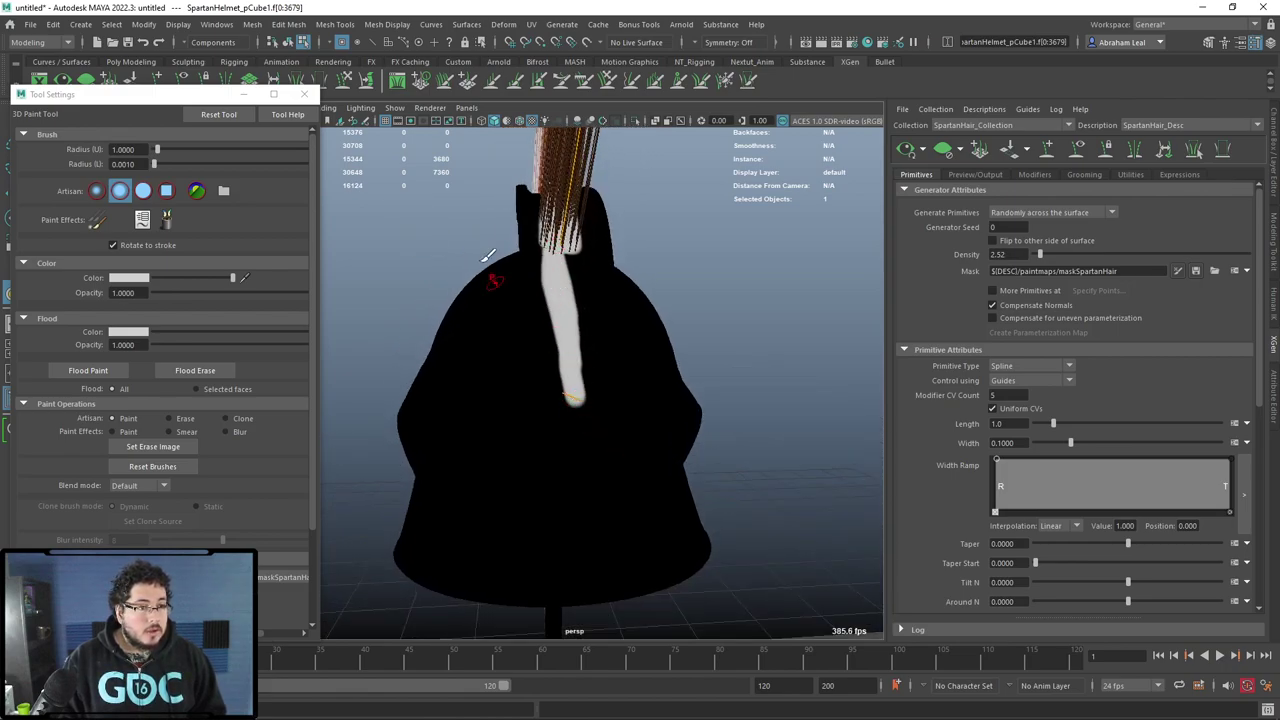
Overlay the wireframe on the shaded helmet, widen the white mask toward both edges of the crest, and save the map.
click(481, 121)
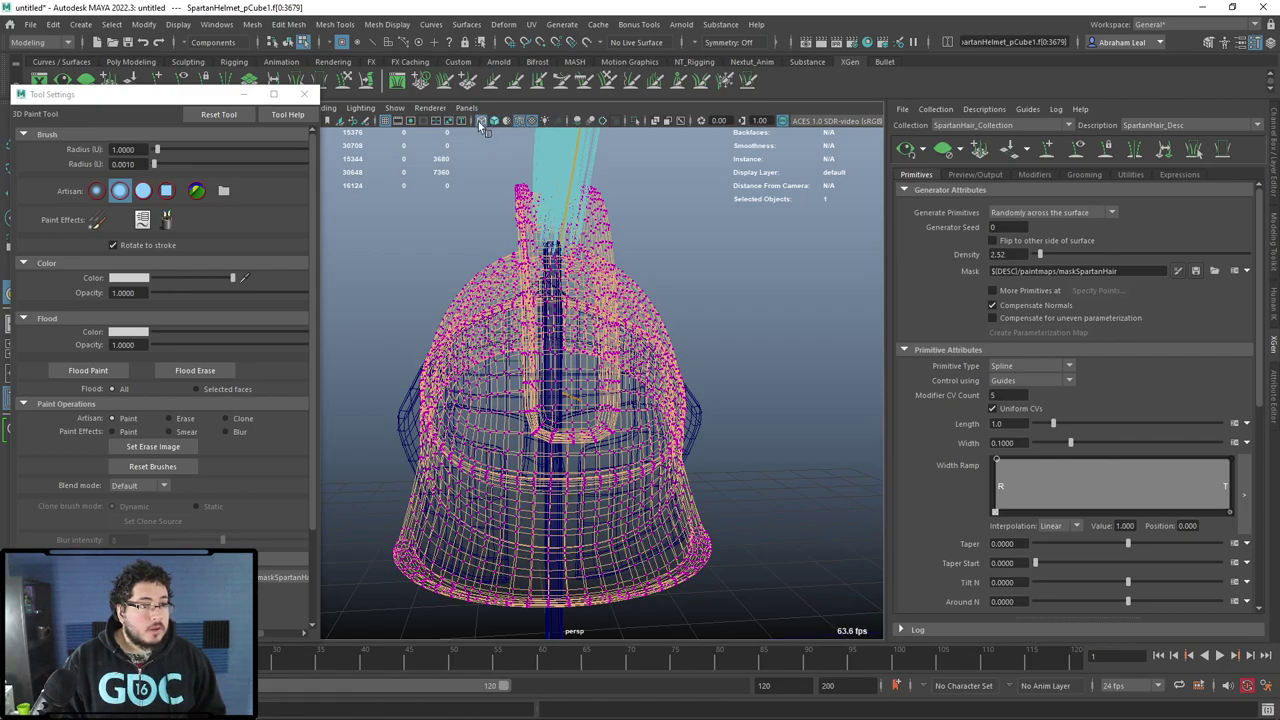
click(479, 122)
mouse_move(548, 244)
mouse_down()
mouse_move(570, 408)
mouse_move(592, 412)
mouse_move(586, 250)
mouse_move(575, 254)
mouse_move(597, 350)
mouse_move(572, 402)
mouse_move(556, 248)
mouse_up()
mouse_move(556, 245)
alt+mouse_down()
mouse_move(572, 250)
mouse_move(540, 257)
mouse_move(579, 346)
mouse_move(571, 219)
mouse_move(542, 232)
alt+mouse_up()
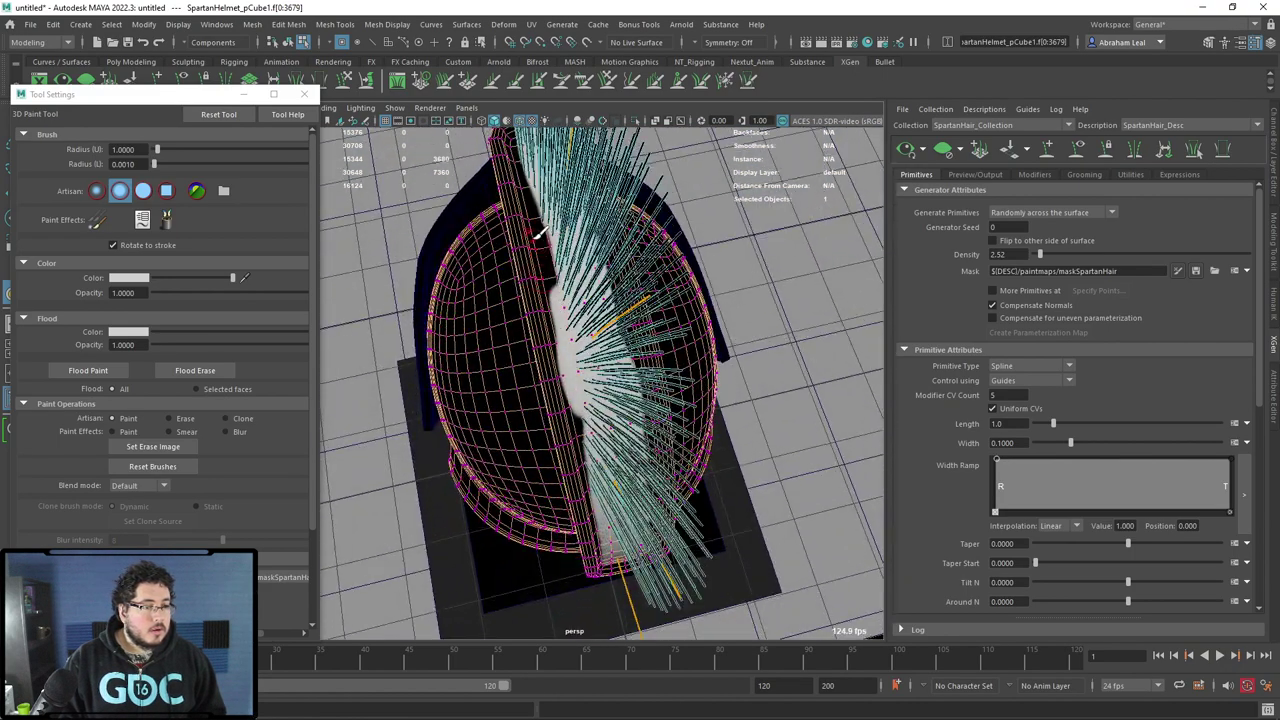
drag(533, 189, 562, 280)
alt+drag(562, 280, 520, 273)
drag(594, 306, 611, 245)
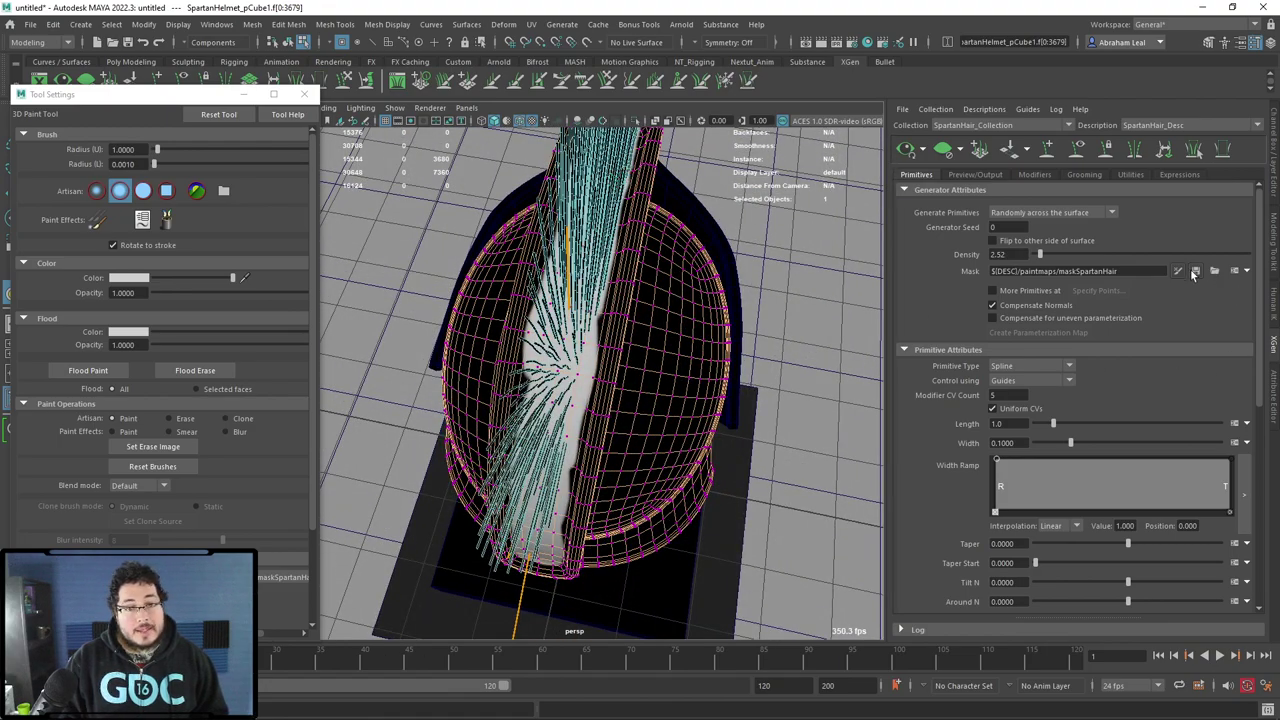
click(1195, 271)
alt+drag(560, 300, 646, 347)
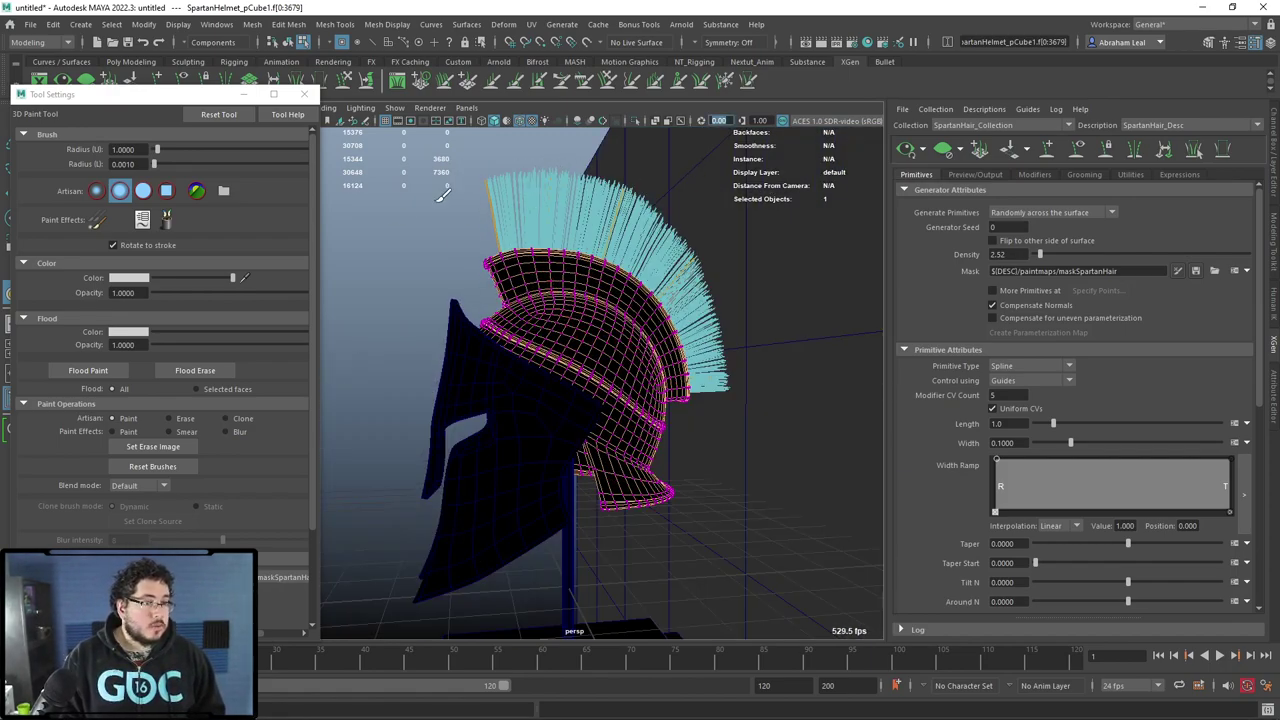
Close the paint tool settings, clear the helmet selection, and turn off the wireframe overlay.
click(304, 94)
click(14, 120)
click(441, 238)
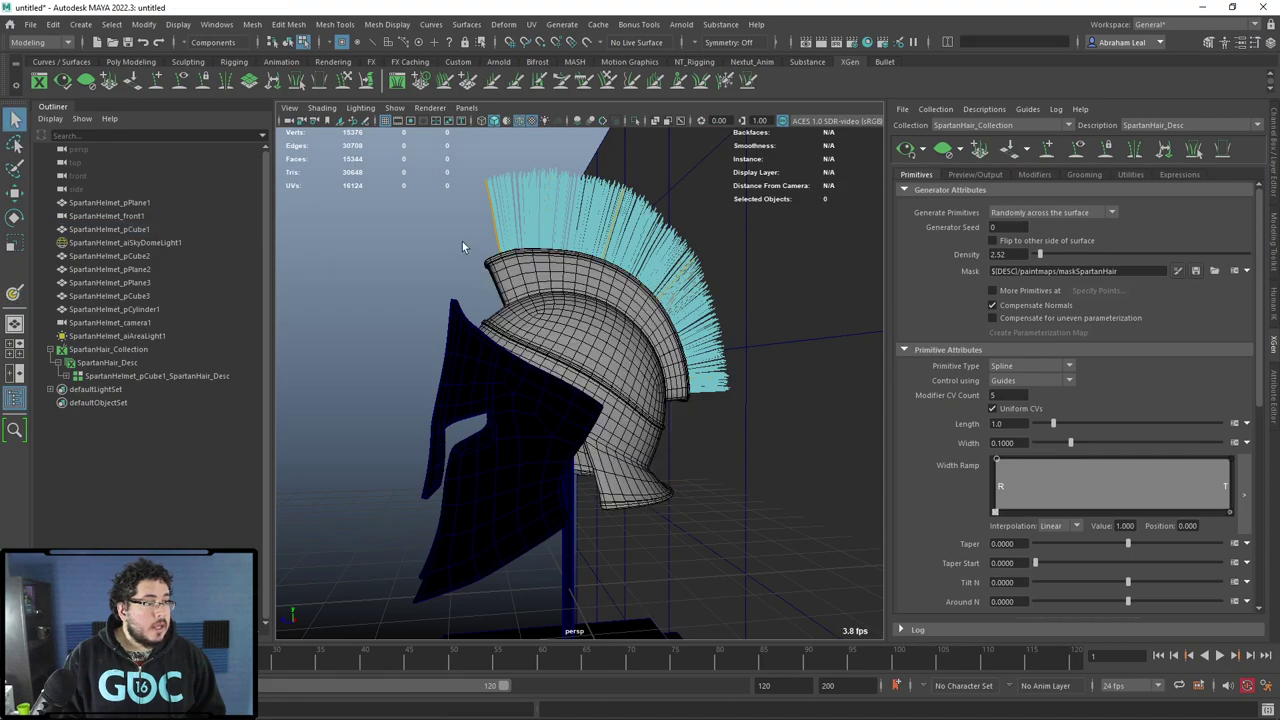
alt+drag(440, 236, 472, 268)
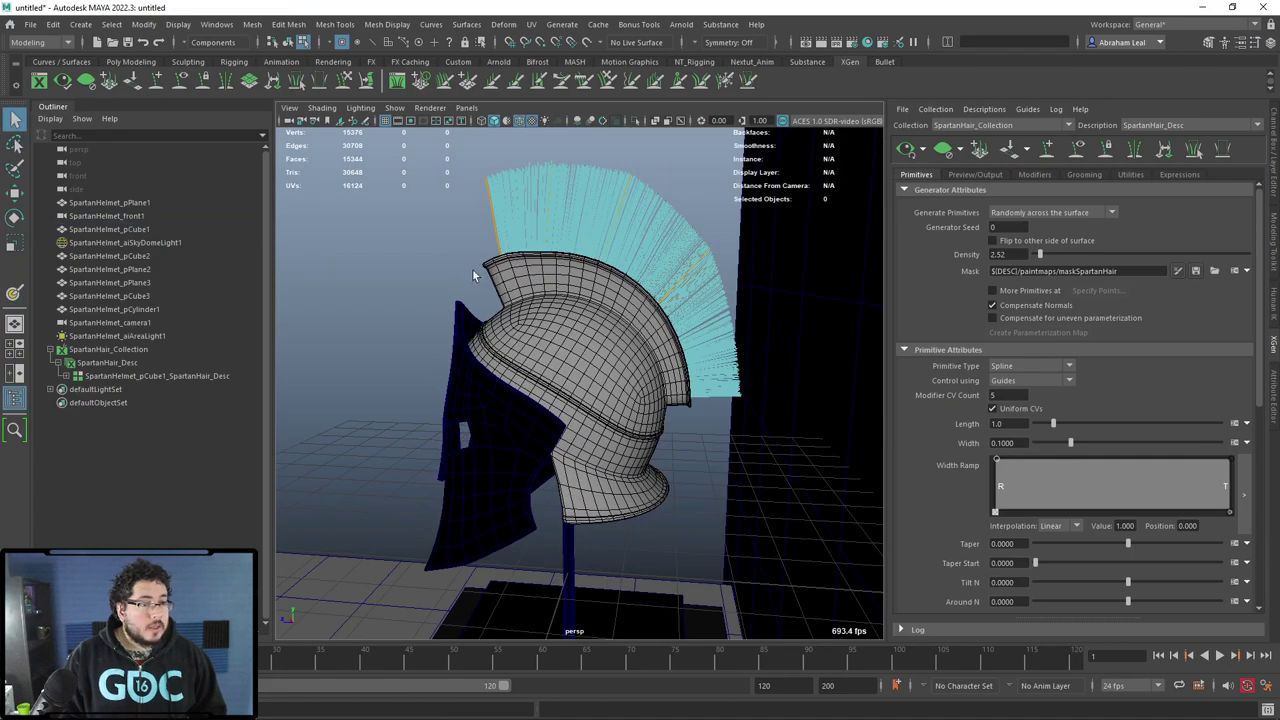
click(527, 121)
mouse_move(444, 218)
alt+mouse_down()
mouse_move(635, 262)
mouse_move(645, 330)
mouse_move(644, 253)
alt+mouse_up()
alt+middle_drag(644, 253, 647, 305)
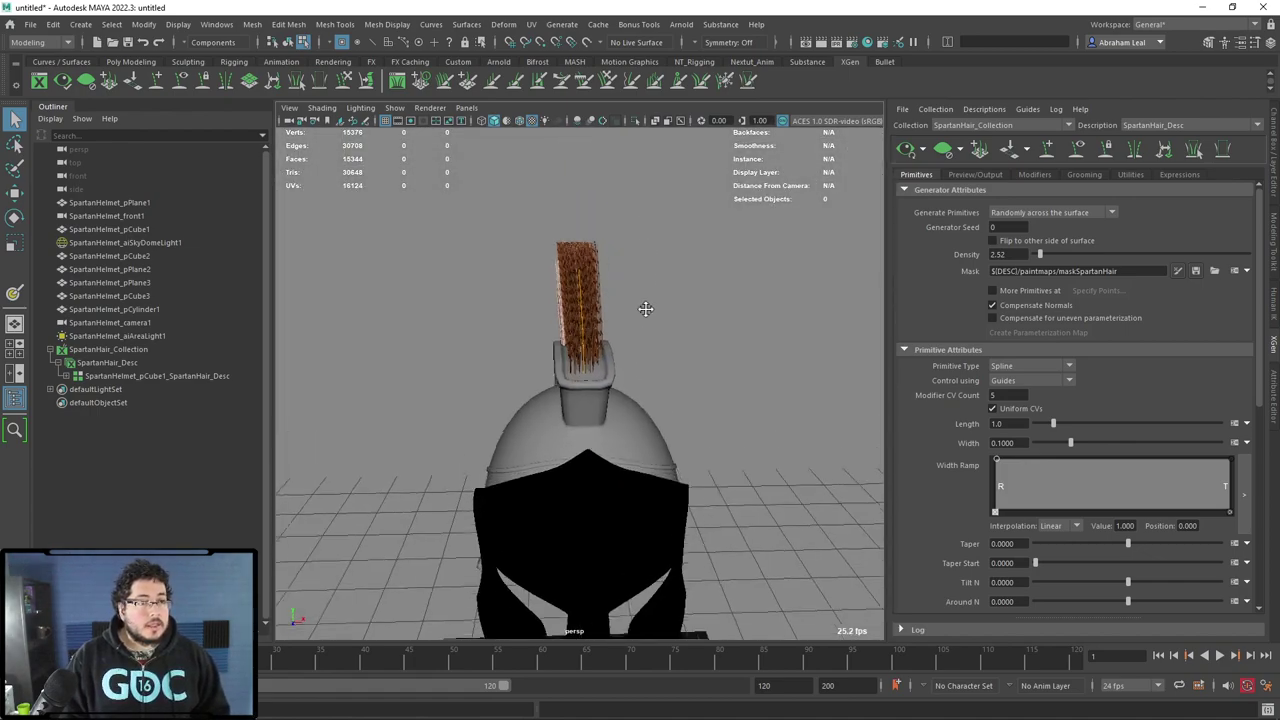
Adjust the front guide's tip and middle vertices sideways to center it on the crest, and refresh the hair preview.
click(572, 272)
alt+drag(571, 286, 439, 274)
click(452, 261)
alt+drag(442, 274, 578, 220)
key(w)
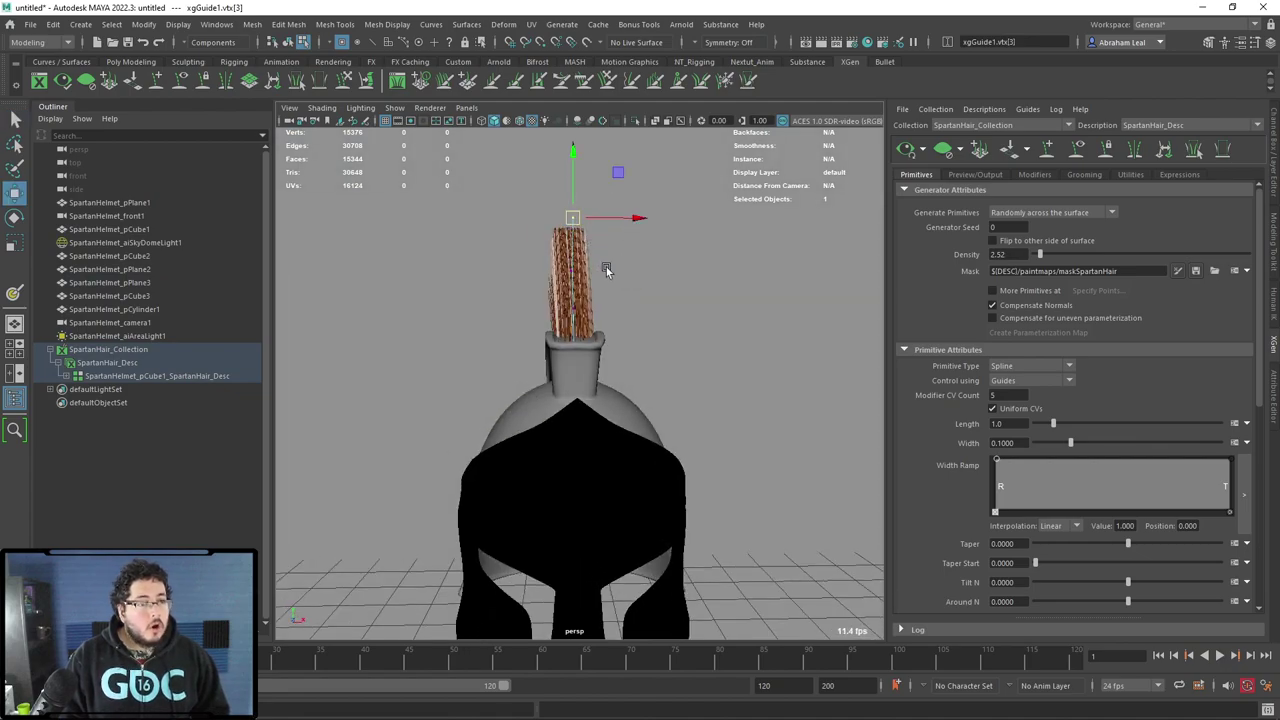
drag(548, 261, 582, 282)
drag(573, 271, 577, 270)
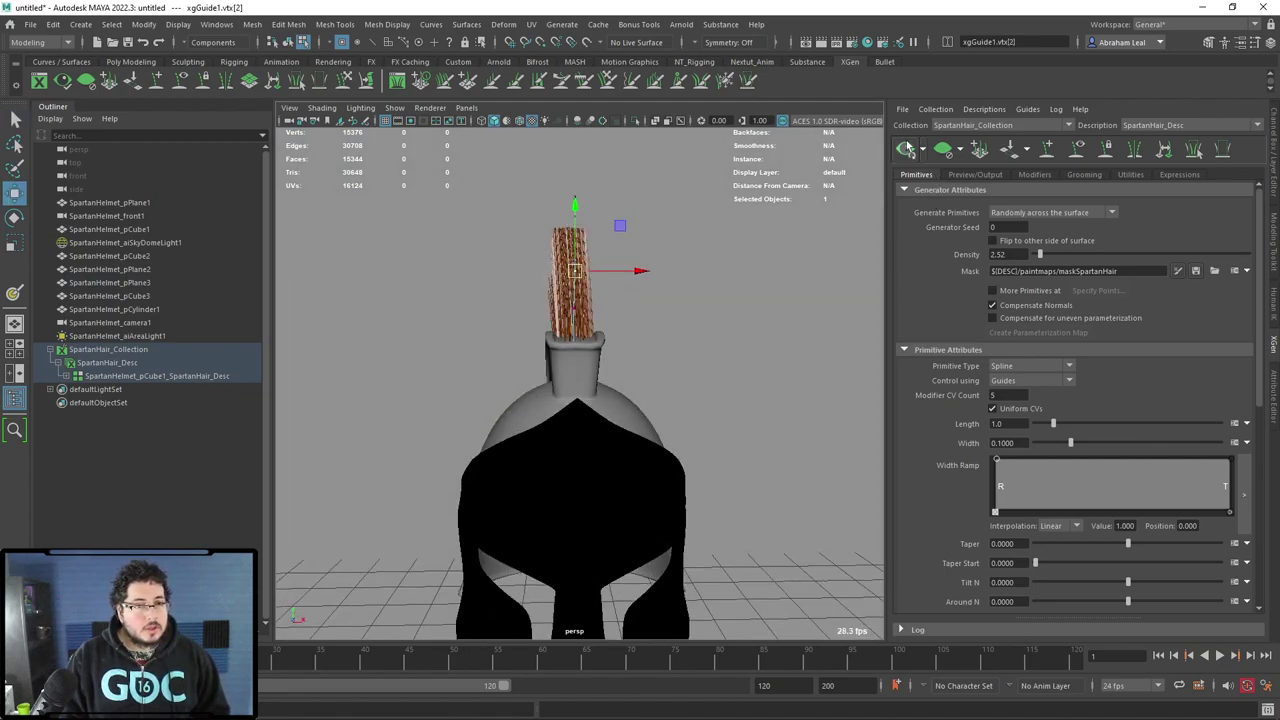
click(907, 148)
Set the hair length to 1.745 and the density to 7.535.
drag(1050, 424, 1066, 424)
alt+drag(705, 310, 758, 394)
mouse_move(1048, 258)
mouse_down()
mouse_move(1067, 253)
mouse_move(1036, 259)
mouse_up()
alt+drag(770, 390, 578, 310)
drag(1047, 255, 1051, 257)
alt+drag(672, 286, 481, 258)
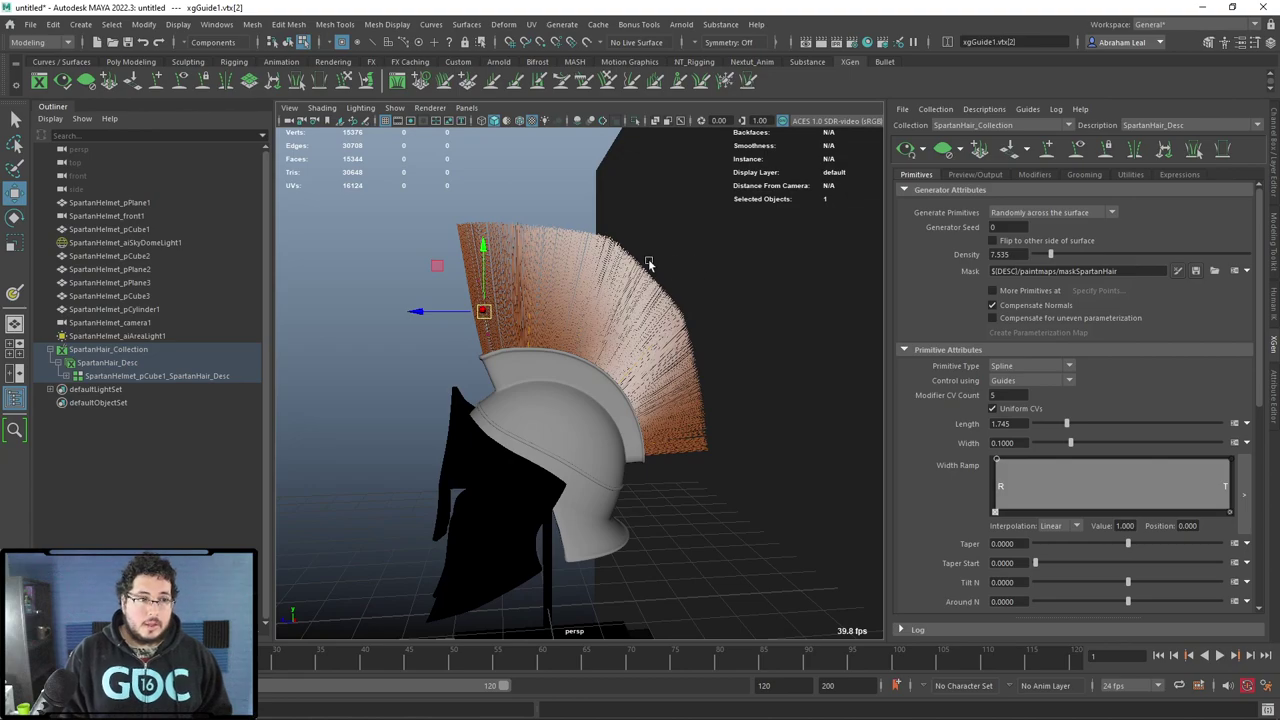
alt+drag(497, 229, 480, 286)
Save the scene as HairTest in the project's scenes folder.
key(ctrl+shift+s)
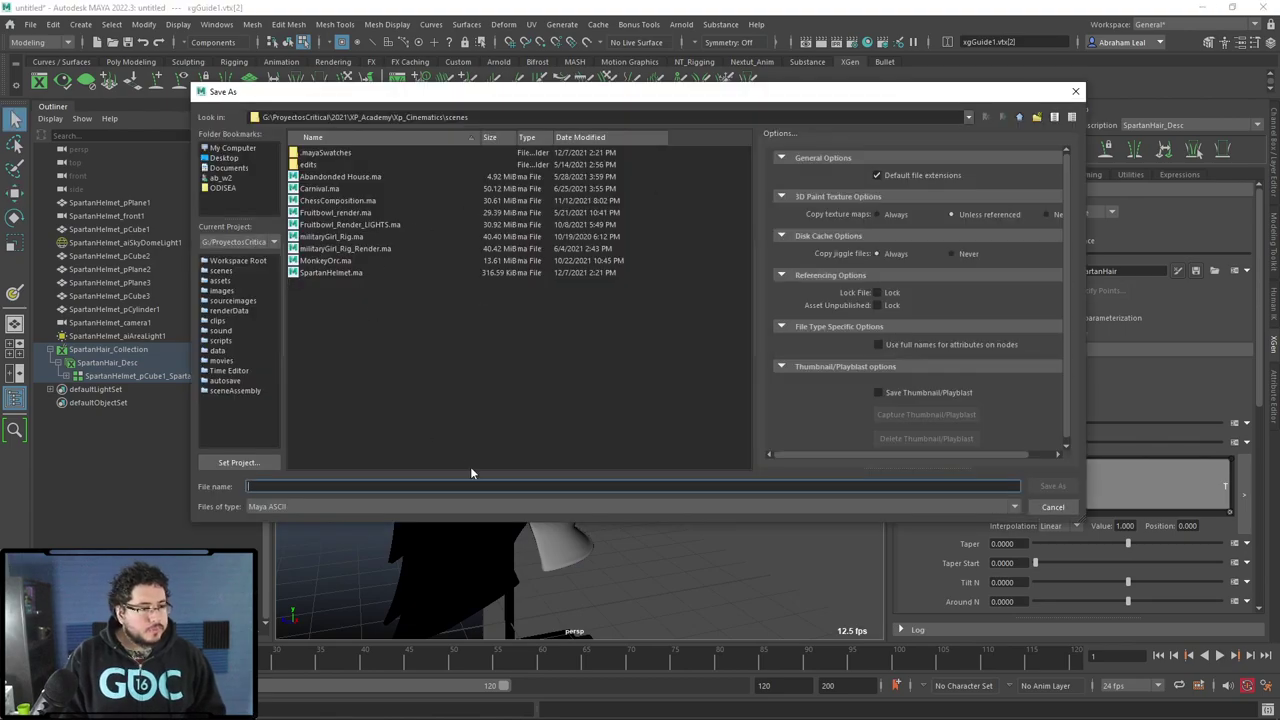
text(HairTest)
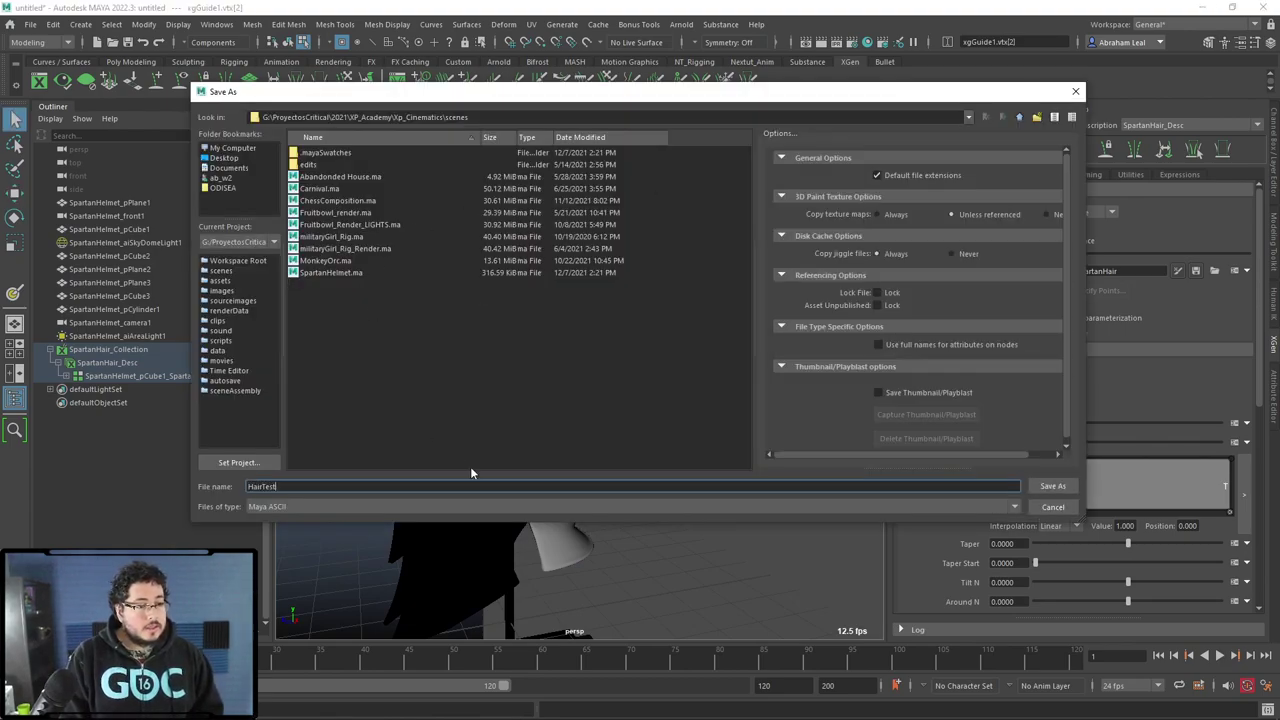
key(Return)
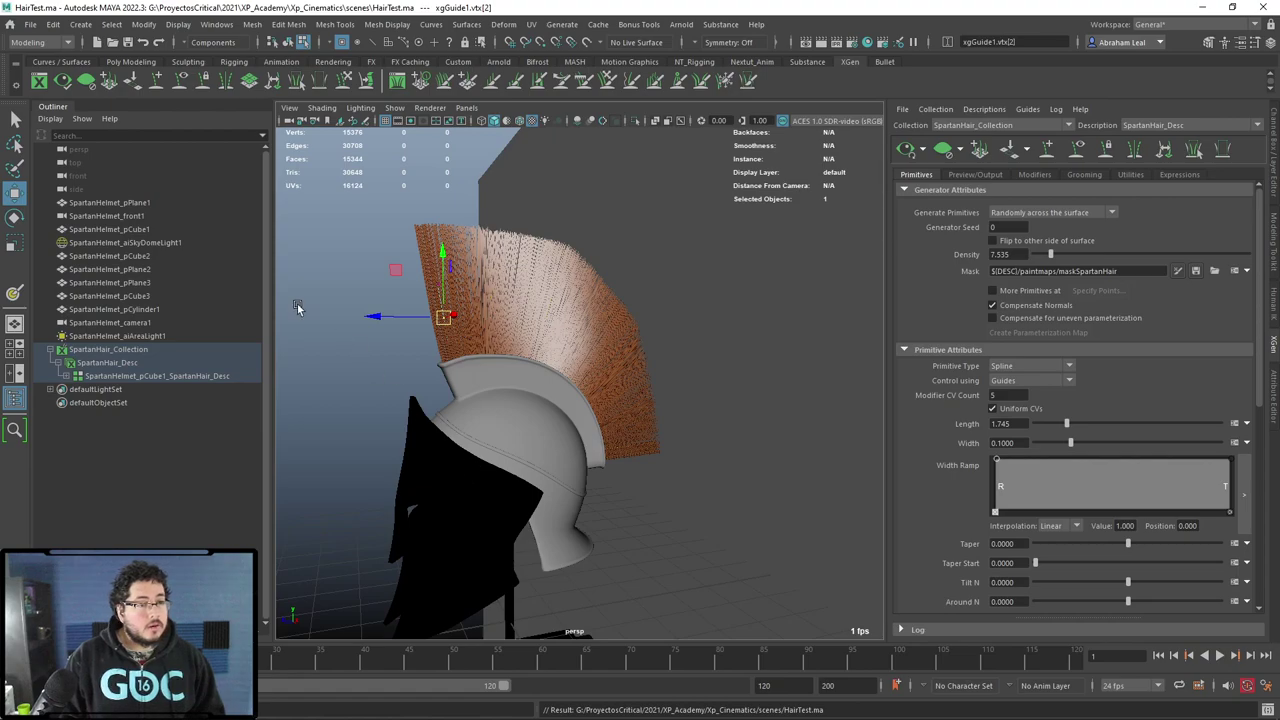
Assign a new Arnold aiStandardHair material to the SpartanHair_Desc description.
click(152, 363)
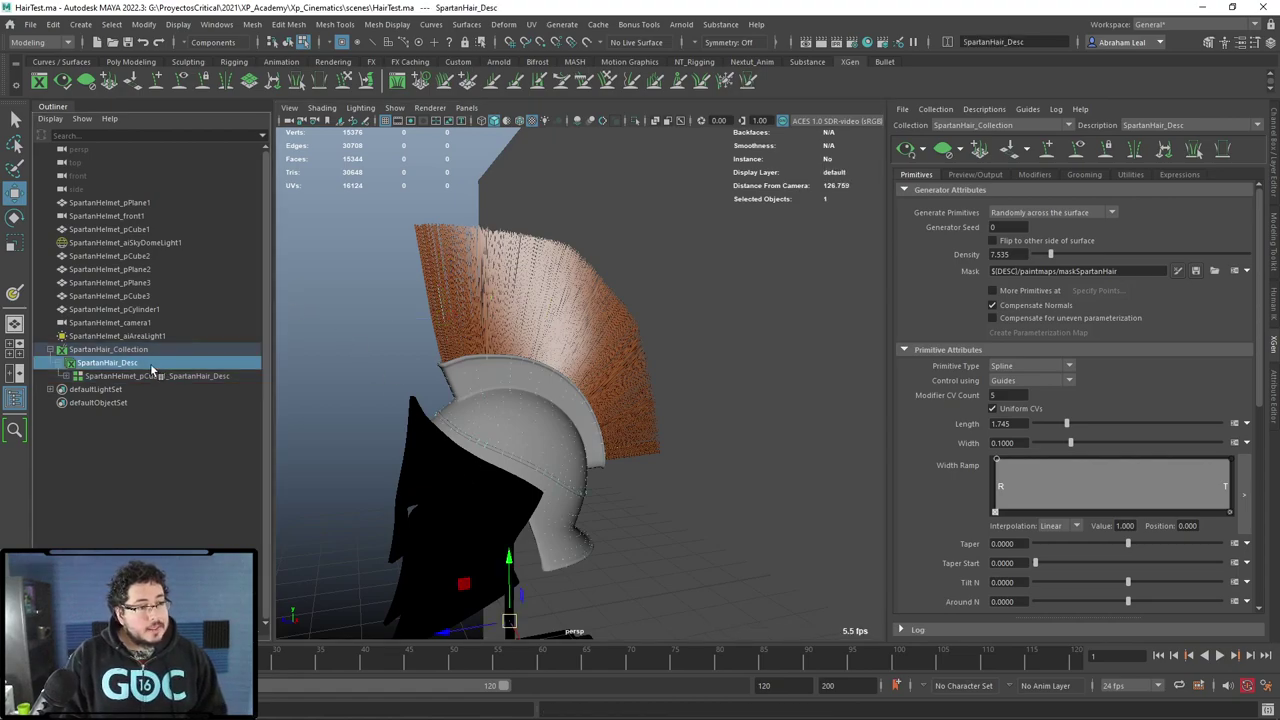
right_click(443, 293)
click(486, 536)
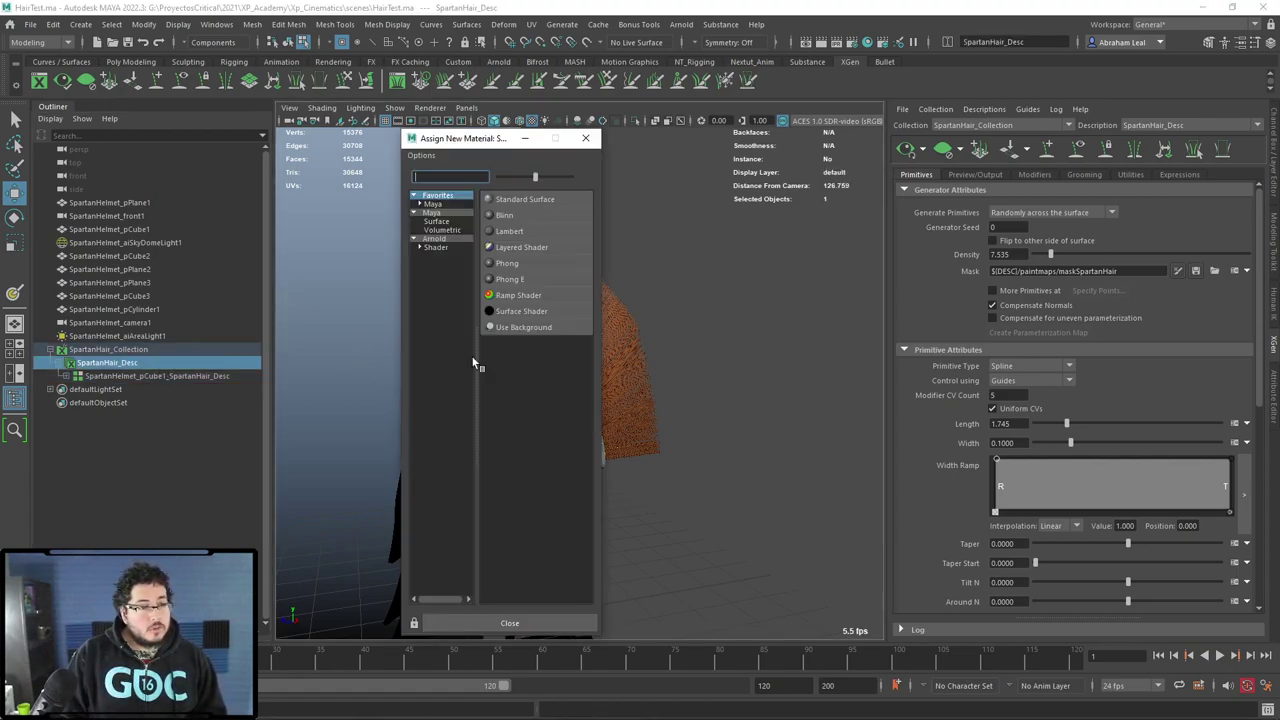
click(434, 240)
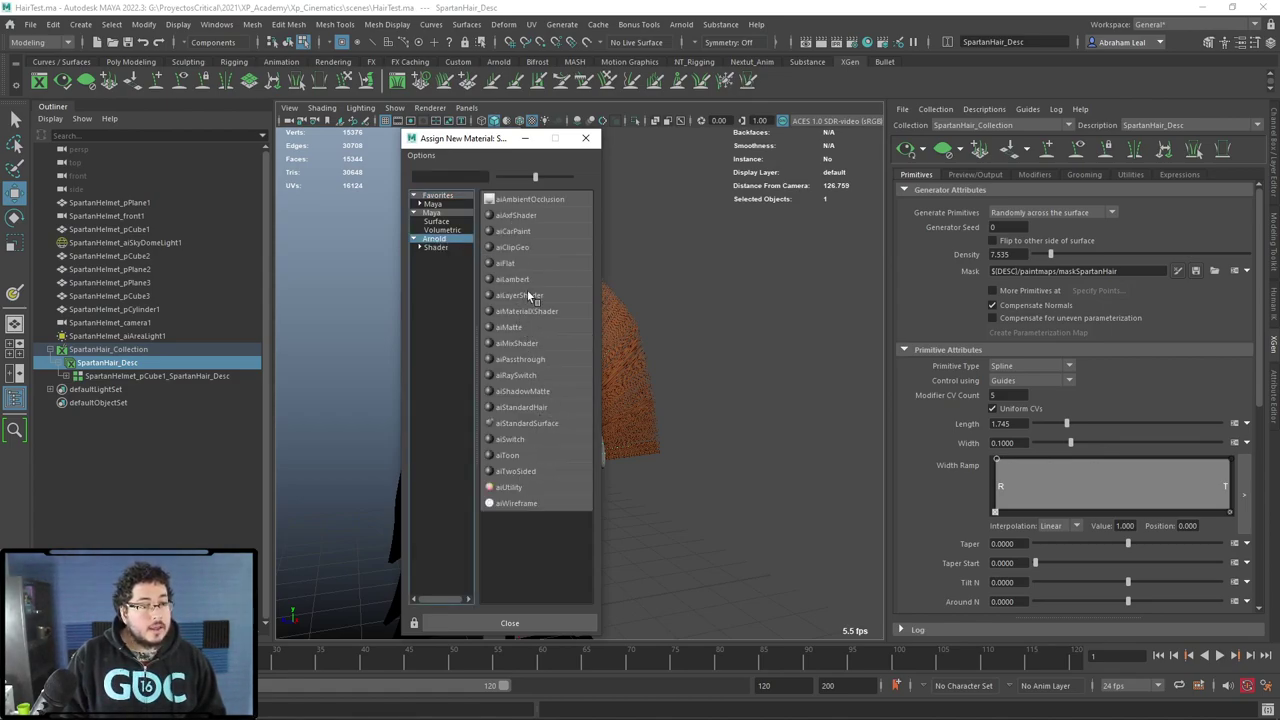
click(526, 413)
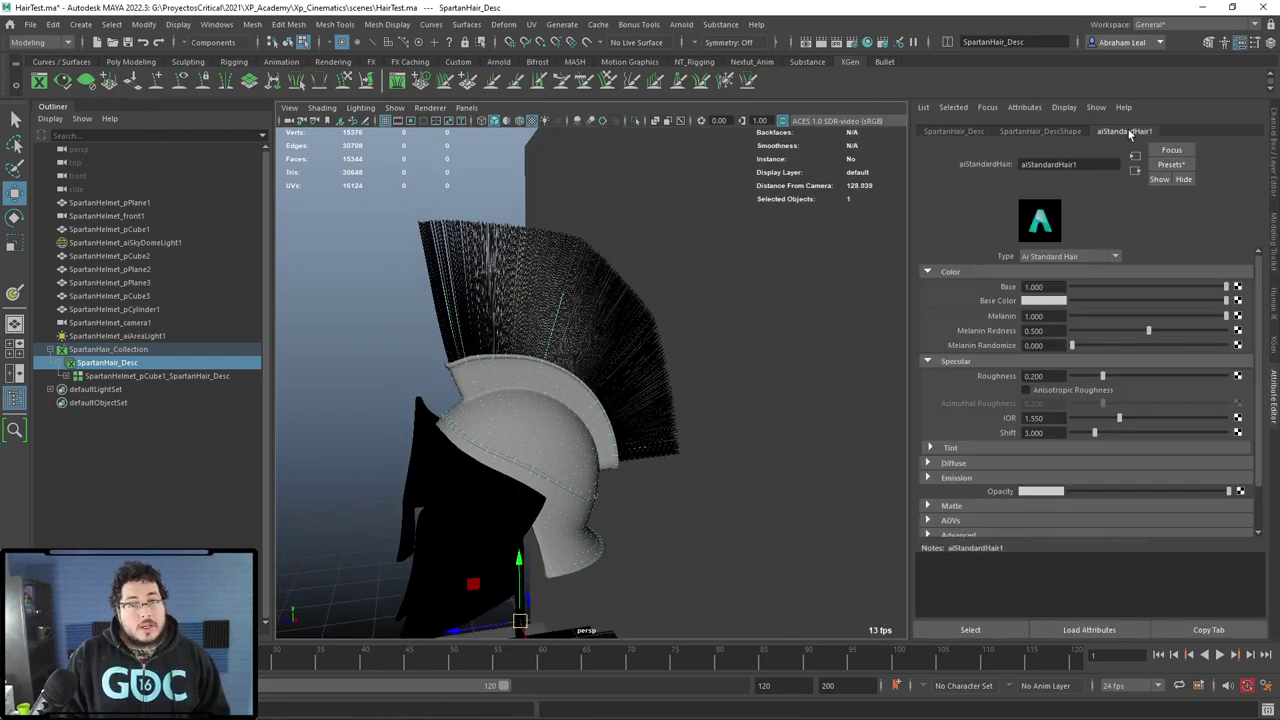
Inspect the hair plume from different angles and up close in the Arnold render.
alt+drag(444, 290, 483, 286)
alt+middle_drag(483, 286, 572, 263)
alt+right_drag(572, 263, 487, 236)
key(alt+Tab)
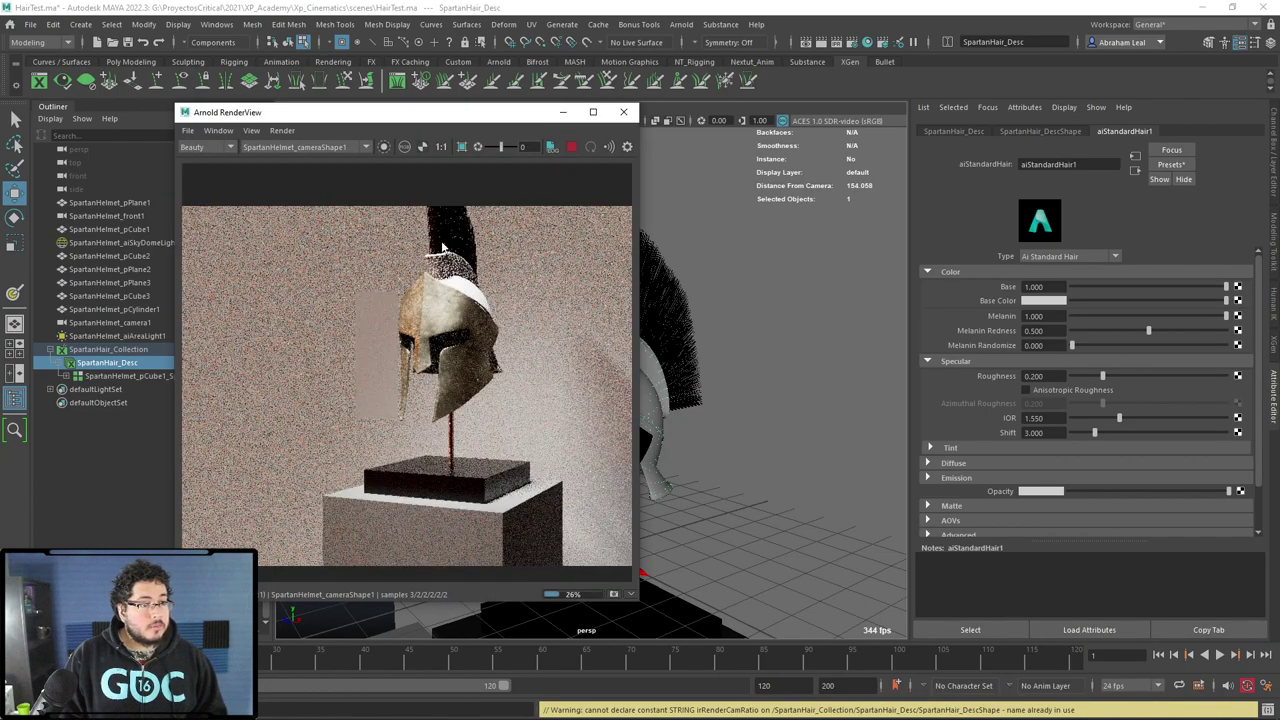
scroll(471, 241, up, 4)
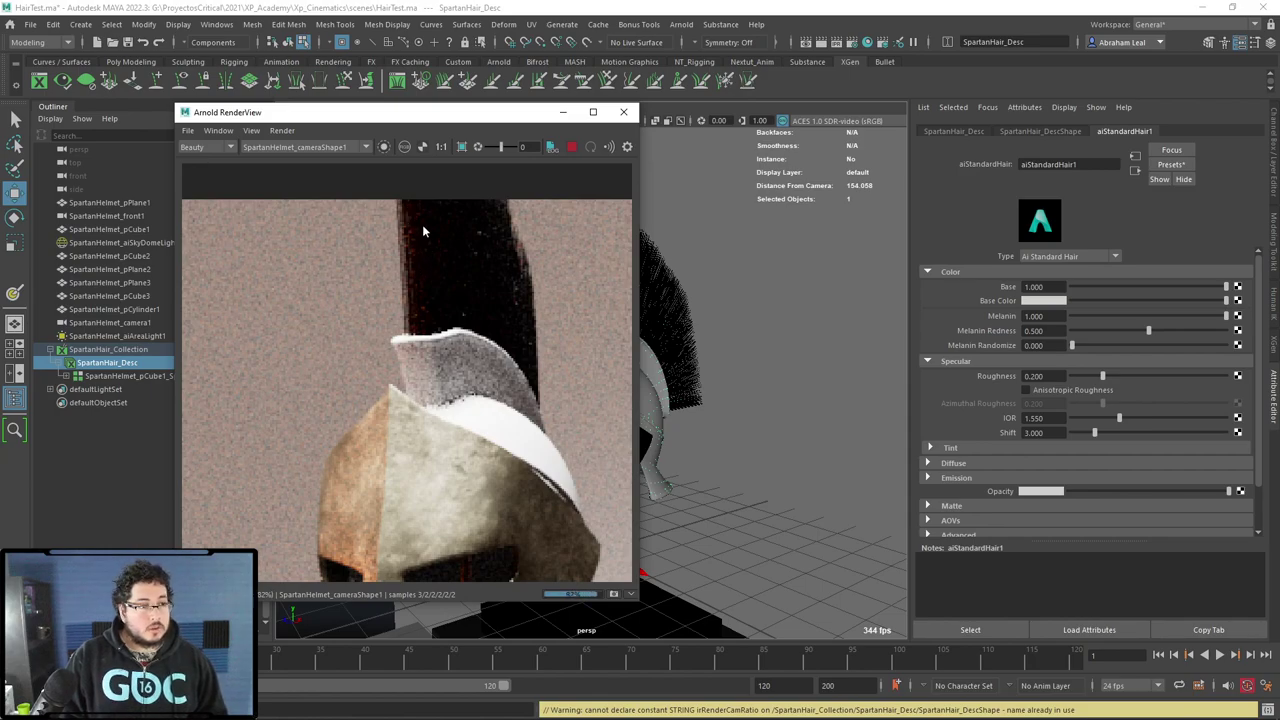
scroll(447, 228, down, 4)
click(563, 111)
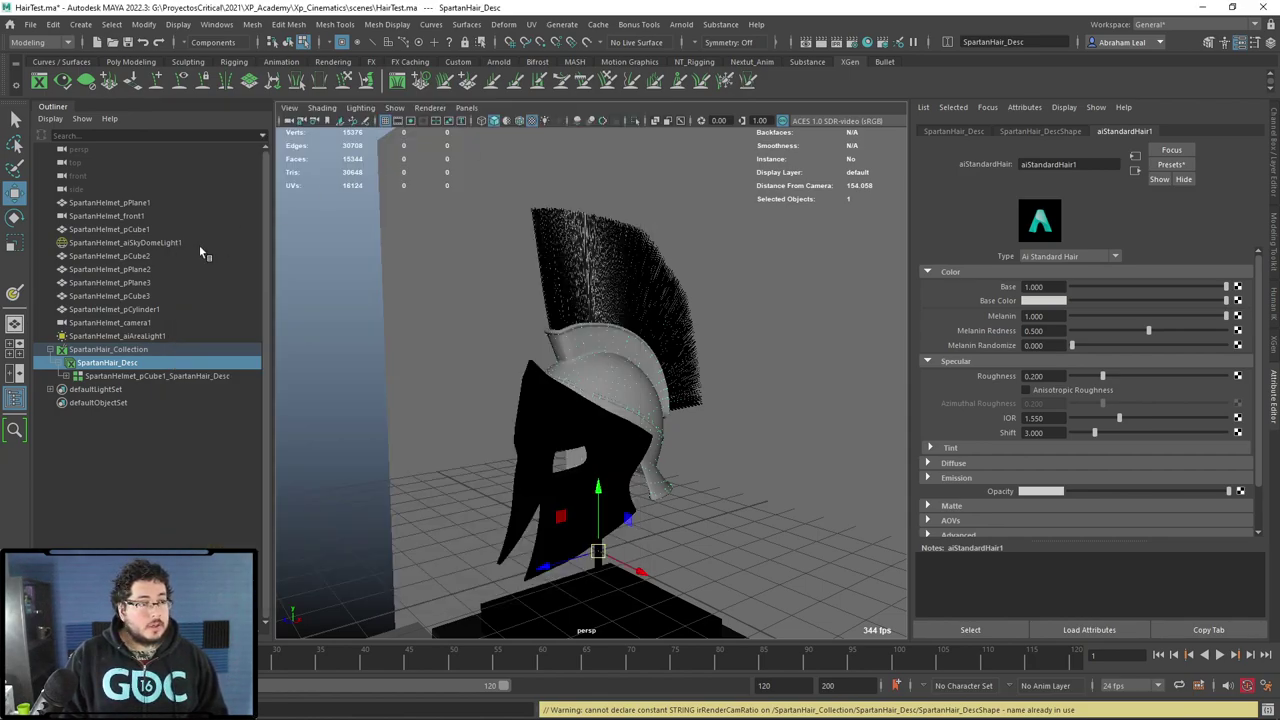
Look through SpartanHelmet_camera1 and reframe it to a side view of the helmet with the whole plume in the render.
click(110, 322)
click(466, 107)
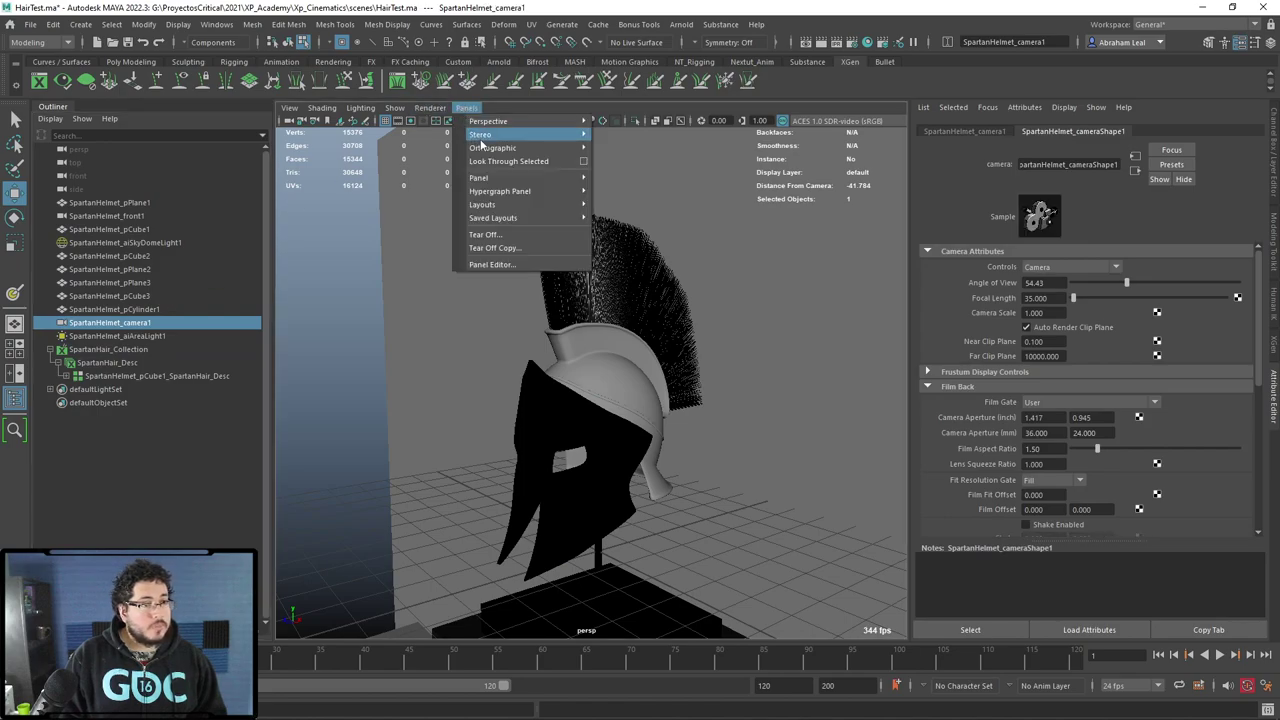
click(495, 163)
alt+drag(495, 163, 632, 392)
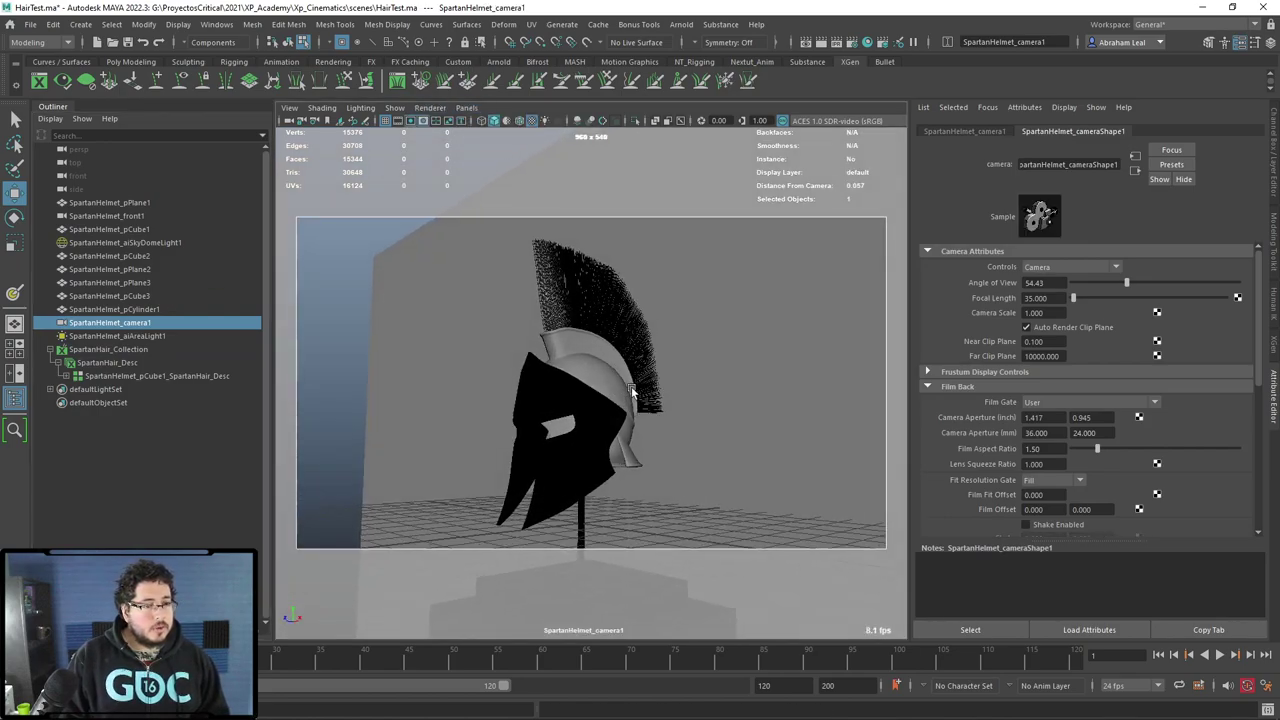
key(alt+Tab)
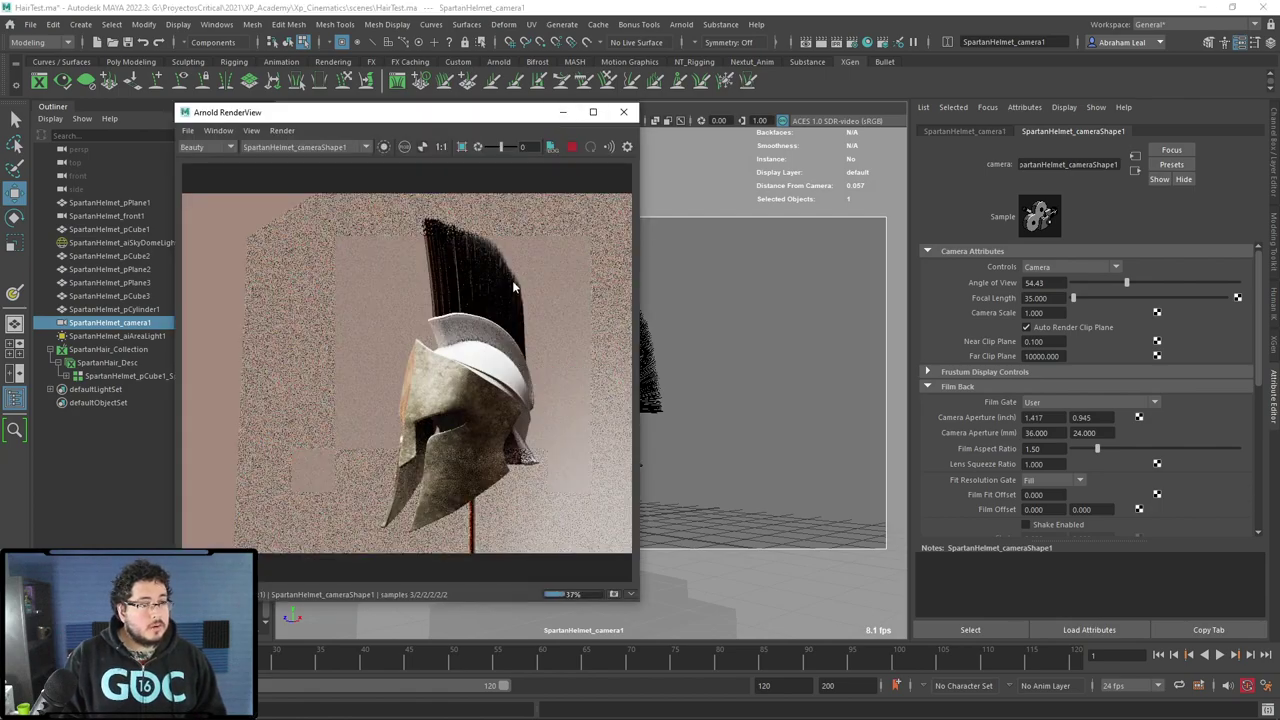
alt+drag(671, 355, 607, 360)
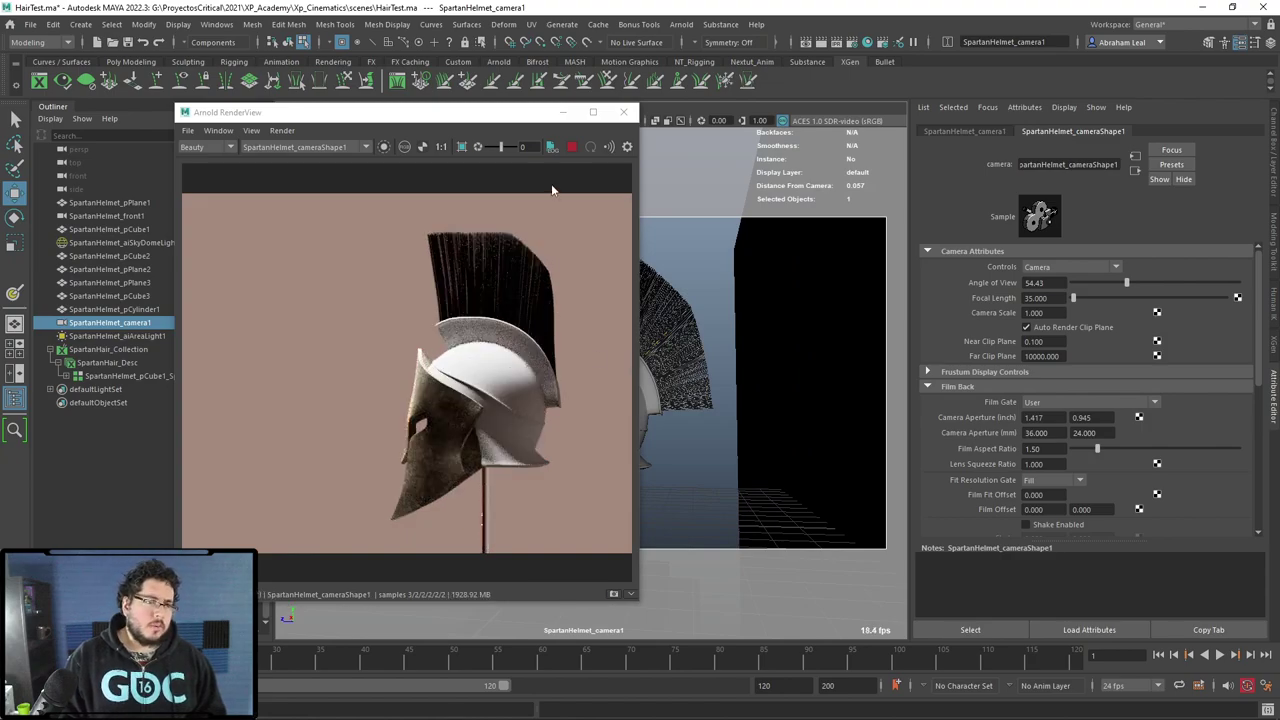
Restart the Arnold render with regenerated hair and set the hair density to 11.92 in XGen.
click(572, 147)
key(ctrl+a)
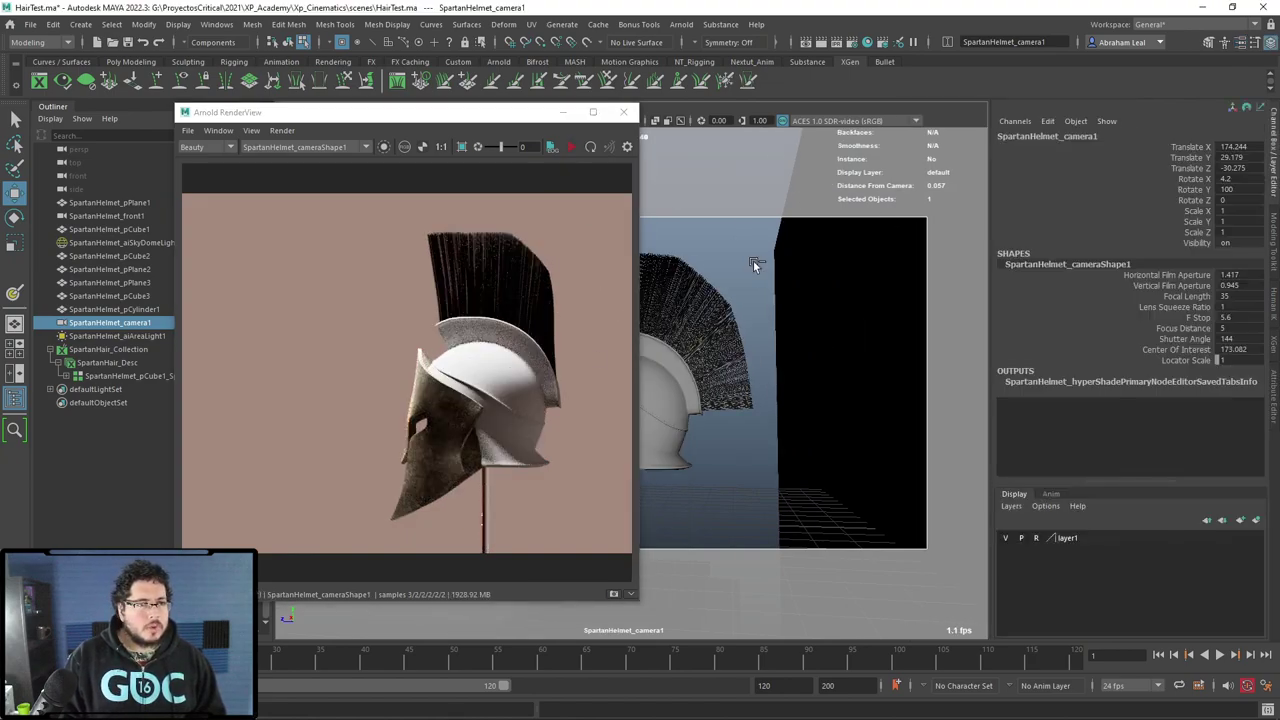
click(125, 375)
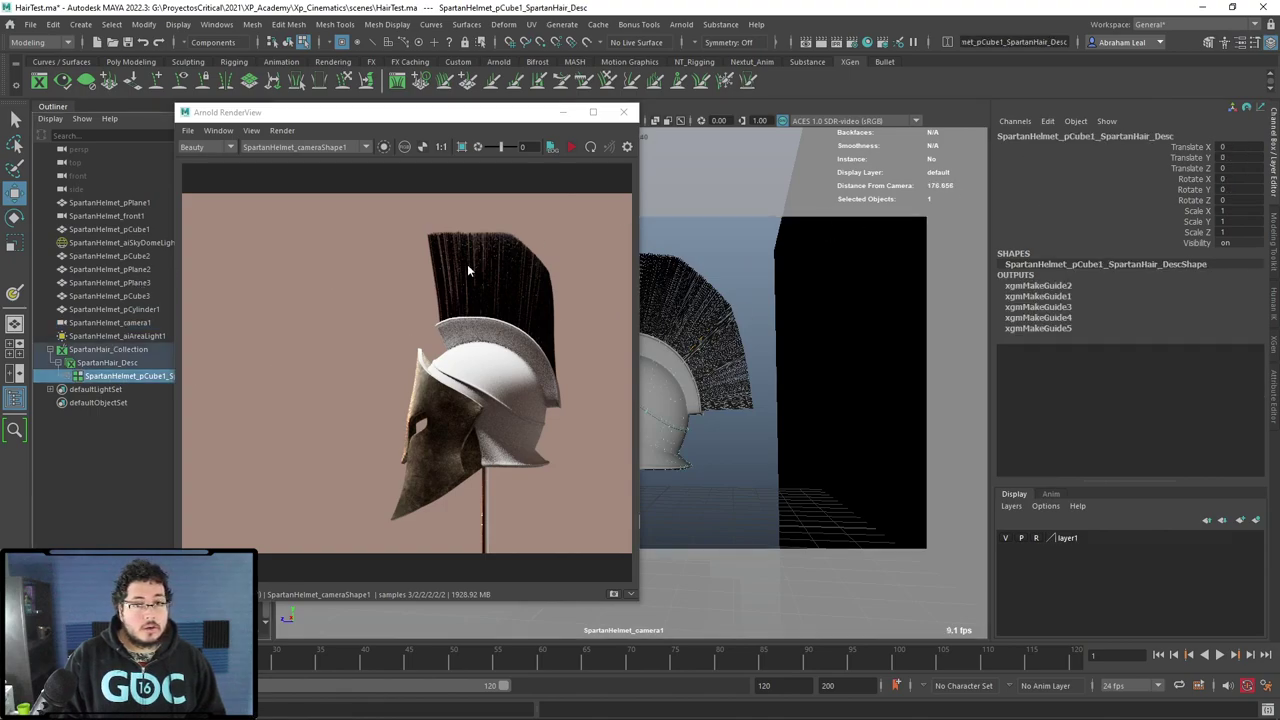
click(40, 82)
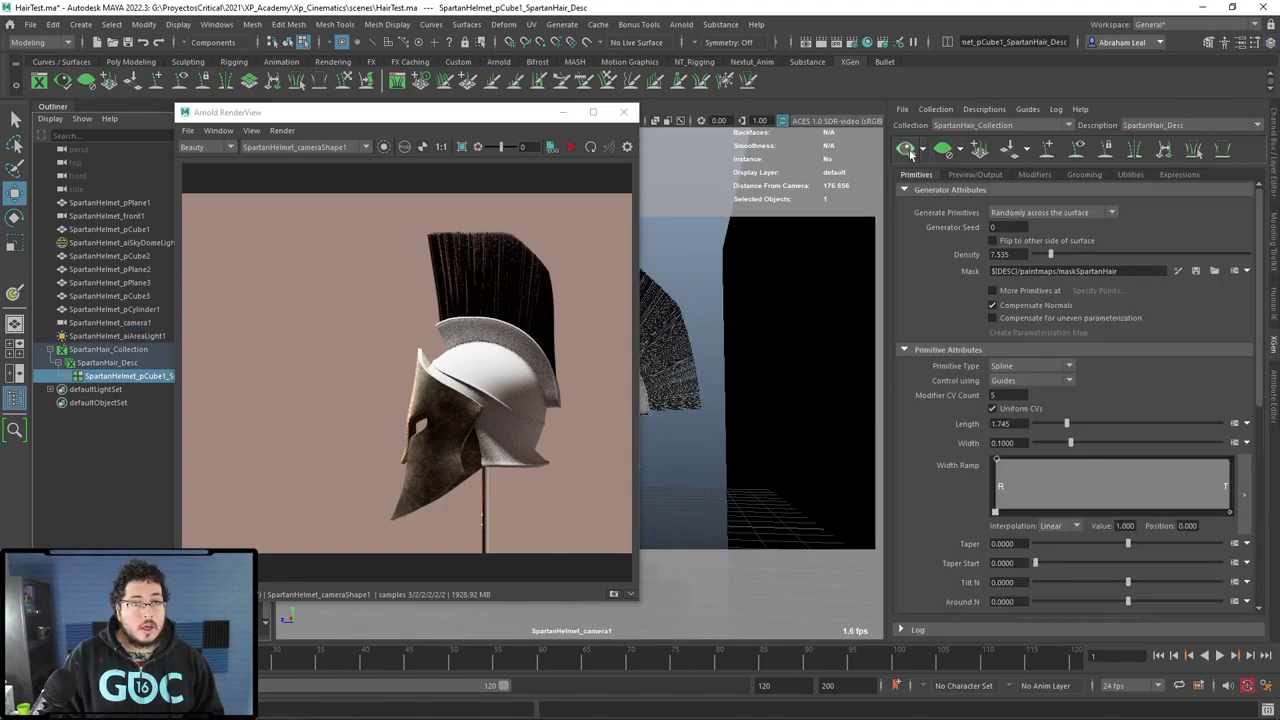
click(587, 147)
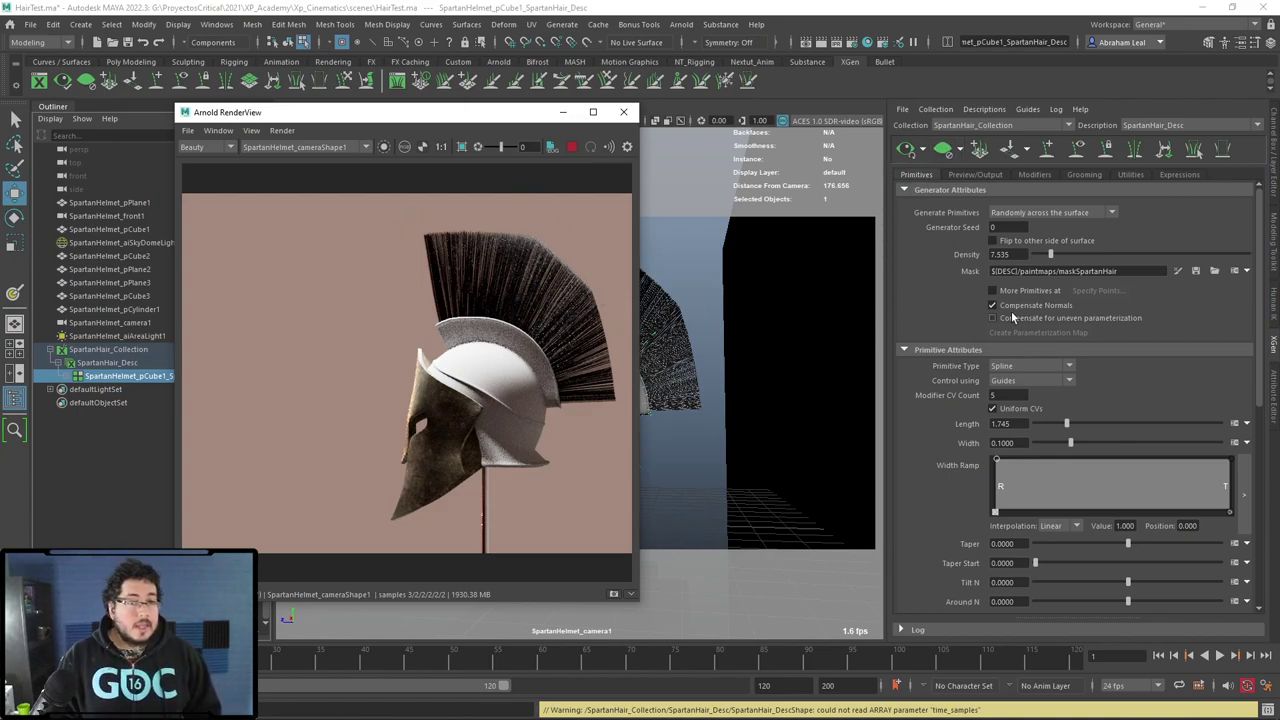
drag(1051, 254, 1059, 252)
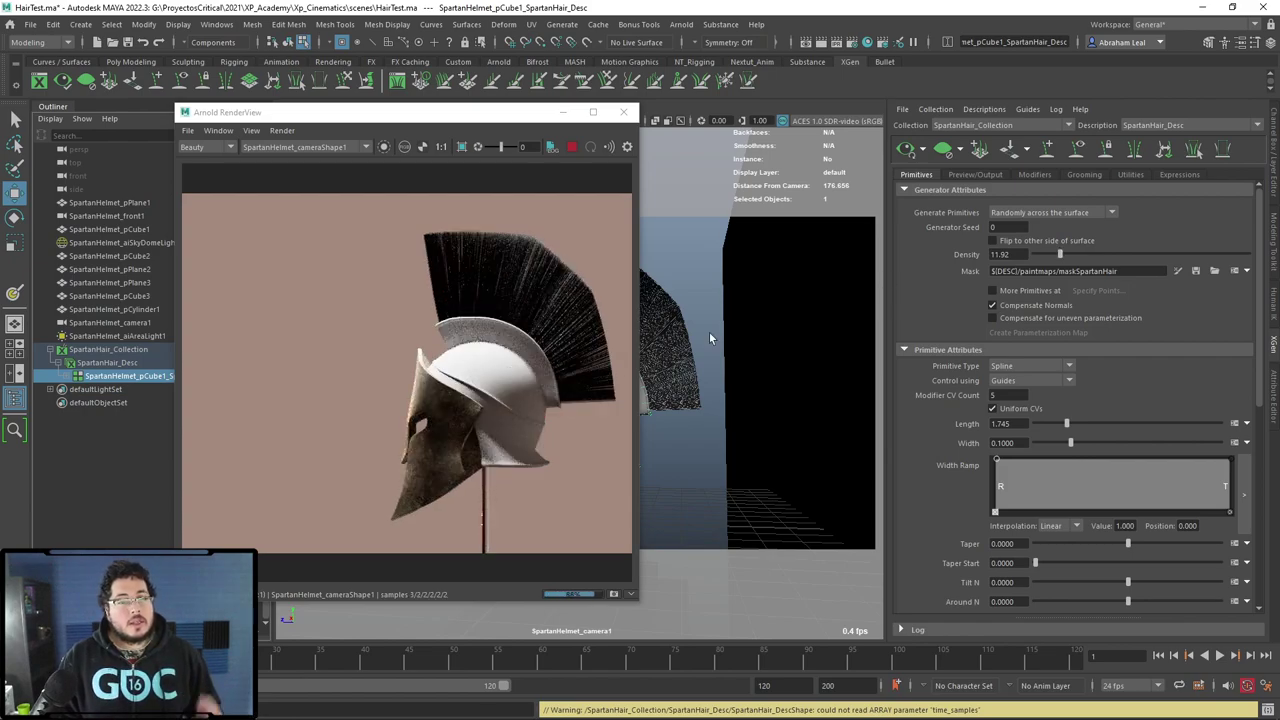
Set the base color of the SpartanHair_Desc description's aiStandardHair1 material to pure red.
click(658, 320)
click(119, 376)
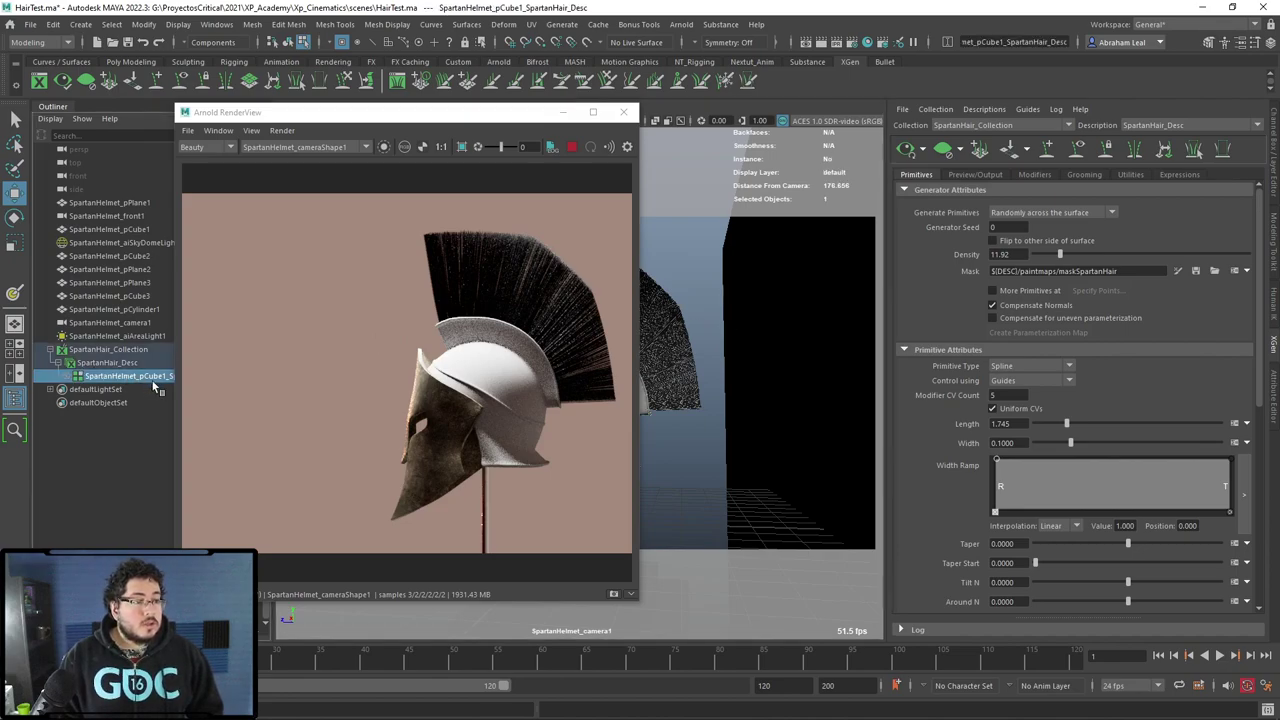
click(68, 377)
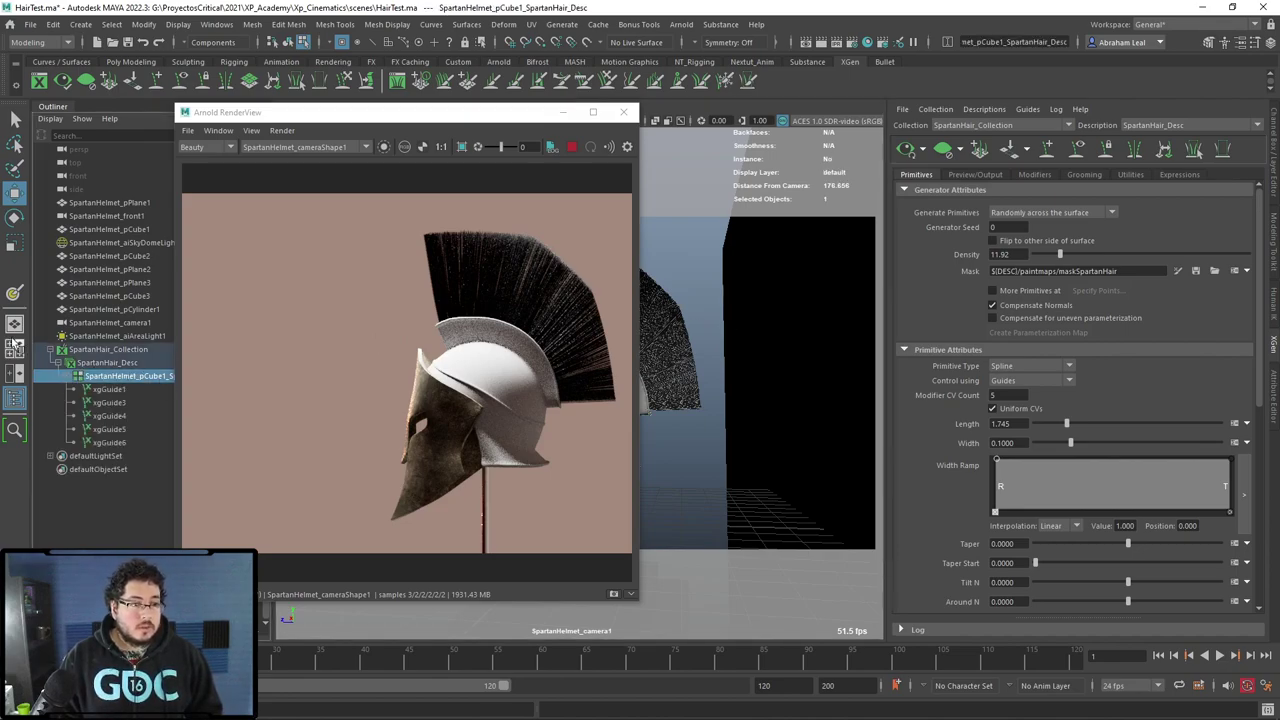
click(110, 362)
key(ctrl+a)
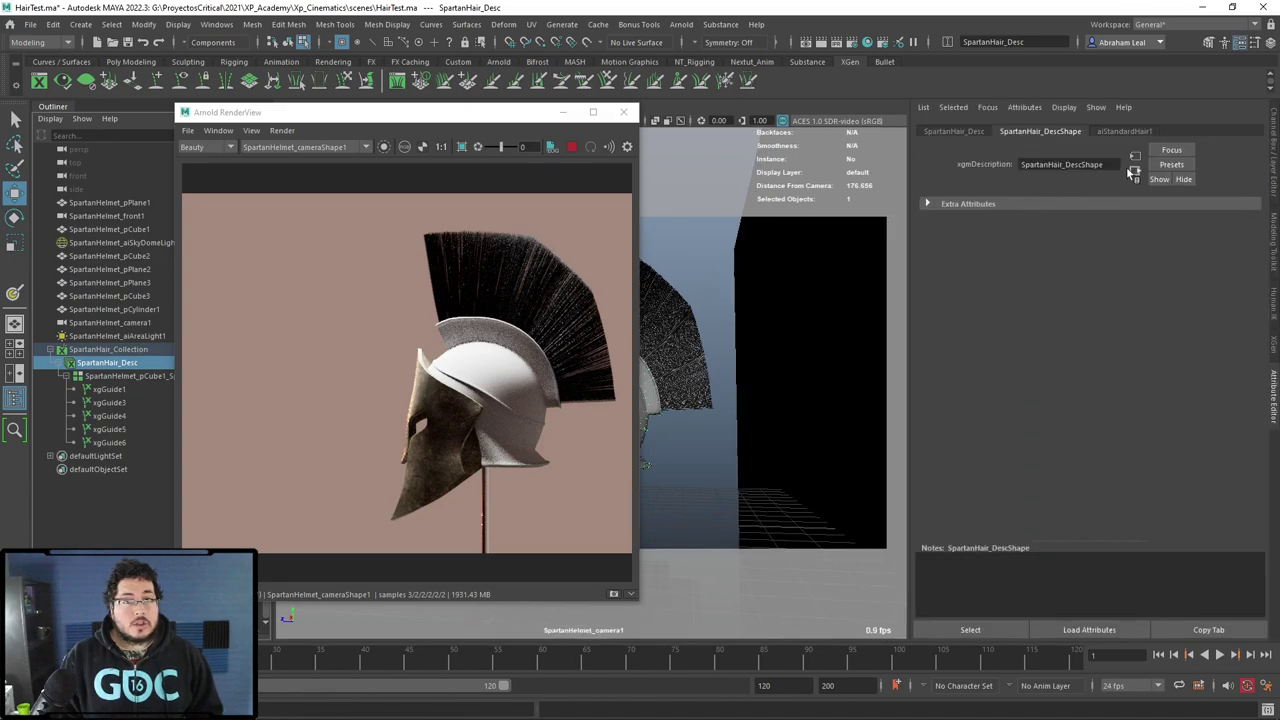
click(1140, 132)
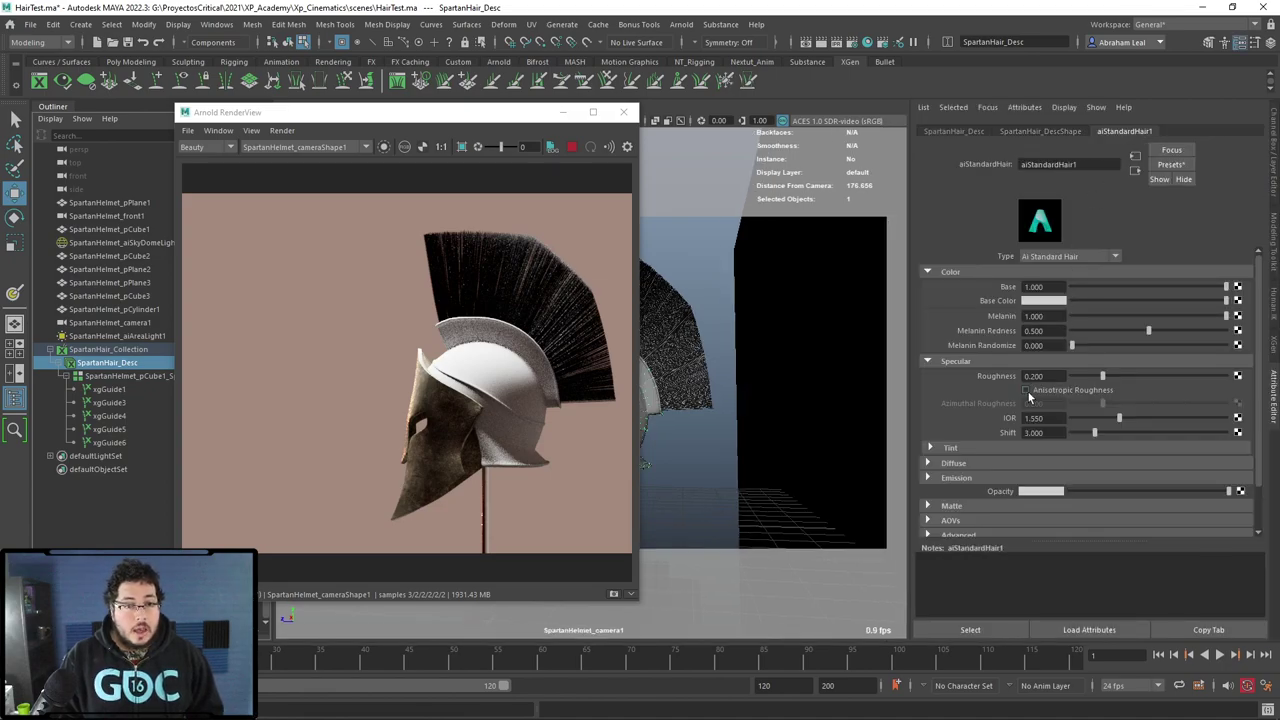
click(1043, 302)
click(1000, 271)
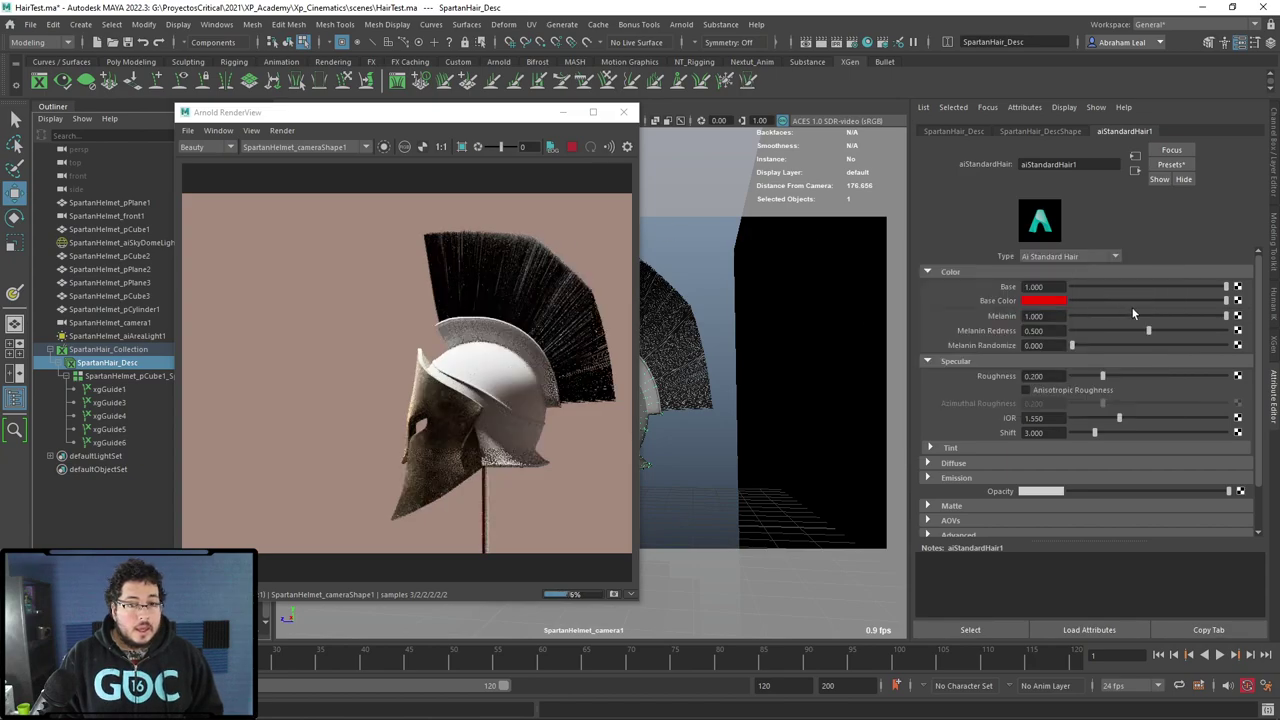
Set the hair material's Melanin Redness to 1.000 and its Melanin to 0.590.
click(1106, 318)
drag(1105, 318, 1127, 318)
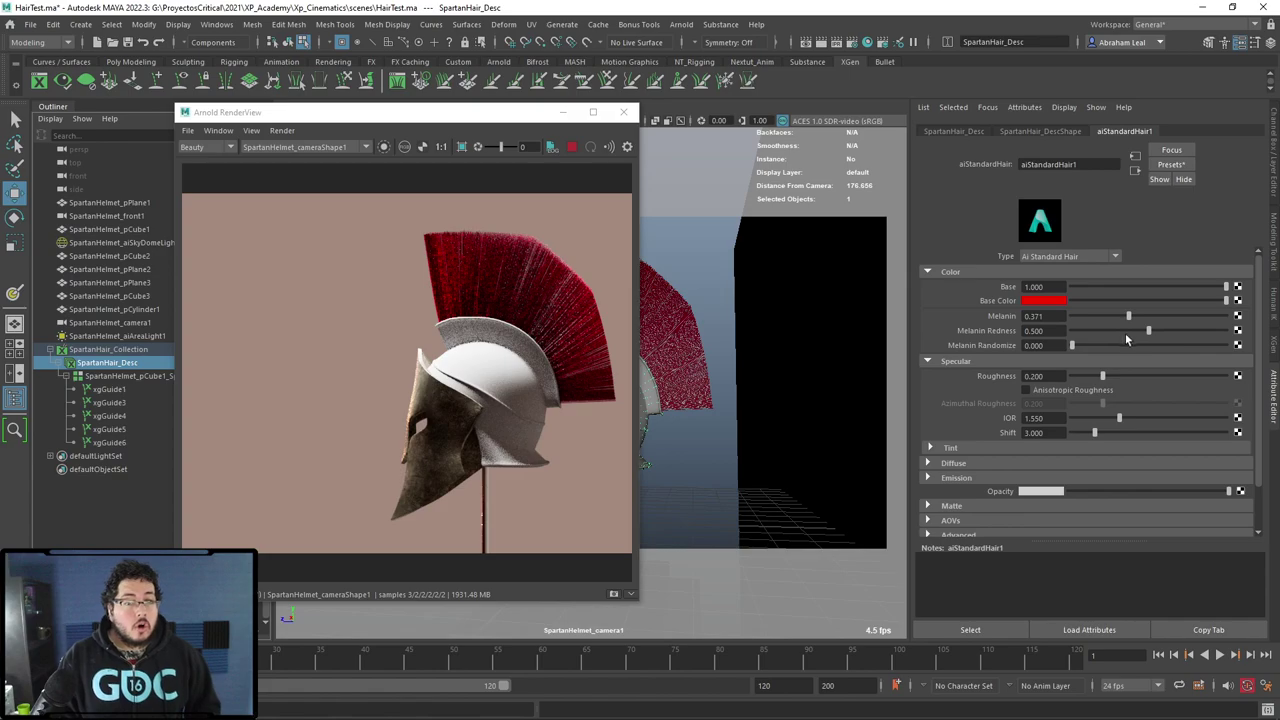
drag(1147, 331, 1226, 331)
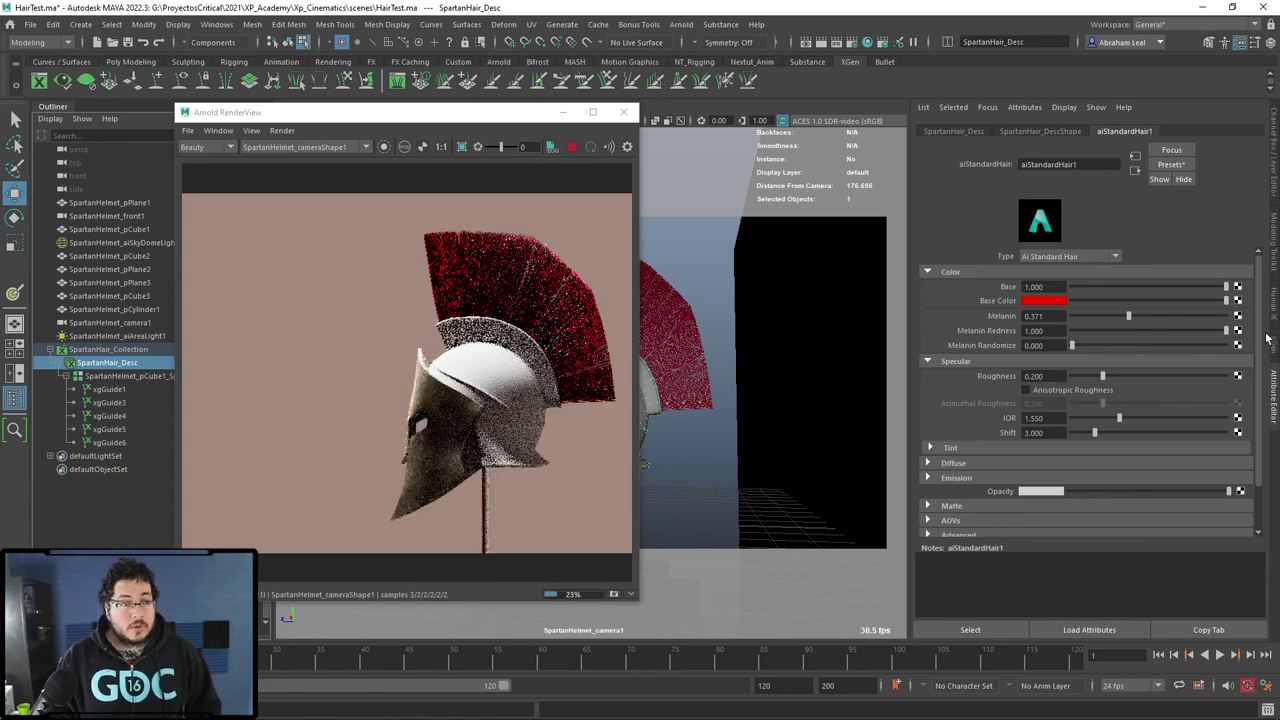
drag(1130, 314, 1161, 314)
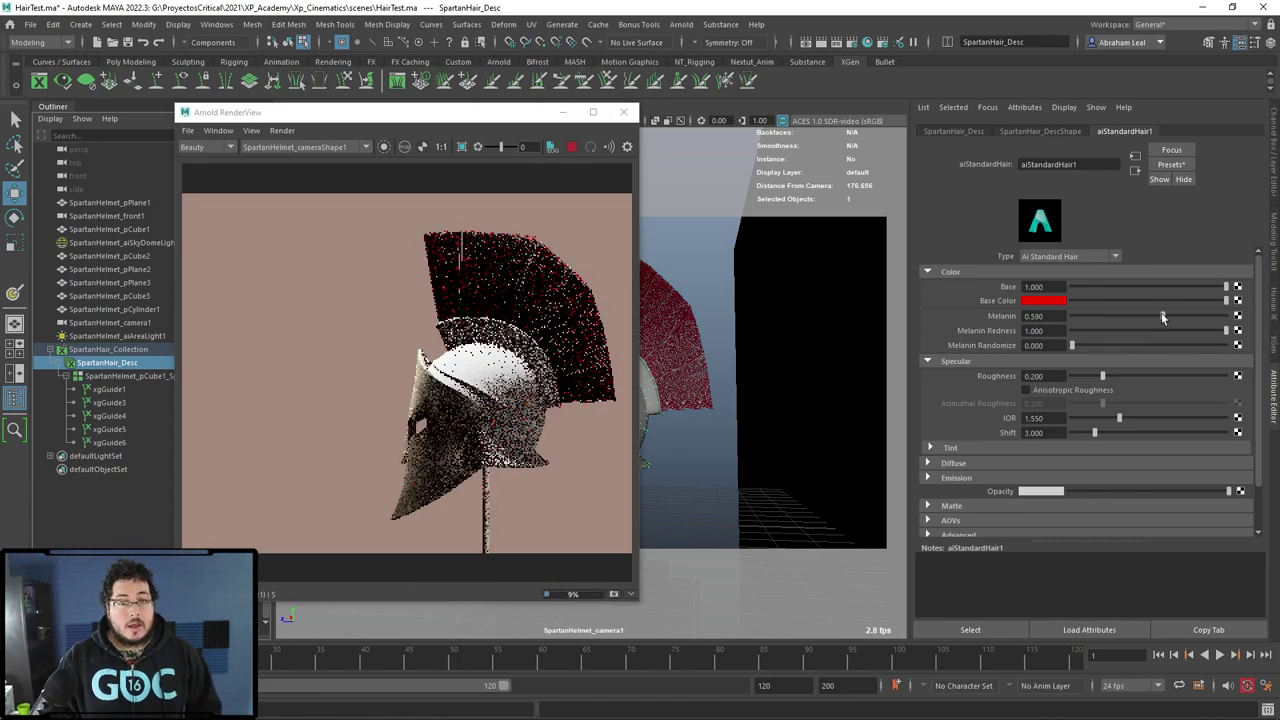
Try a neutral grey base color with a value of 0.524 on the hair material, with Melanin at 0.266.
click(1055, 302)
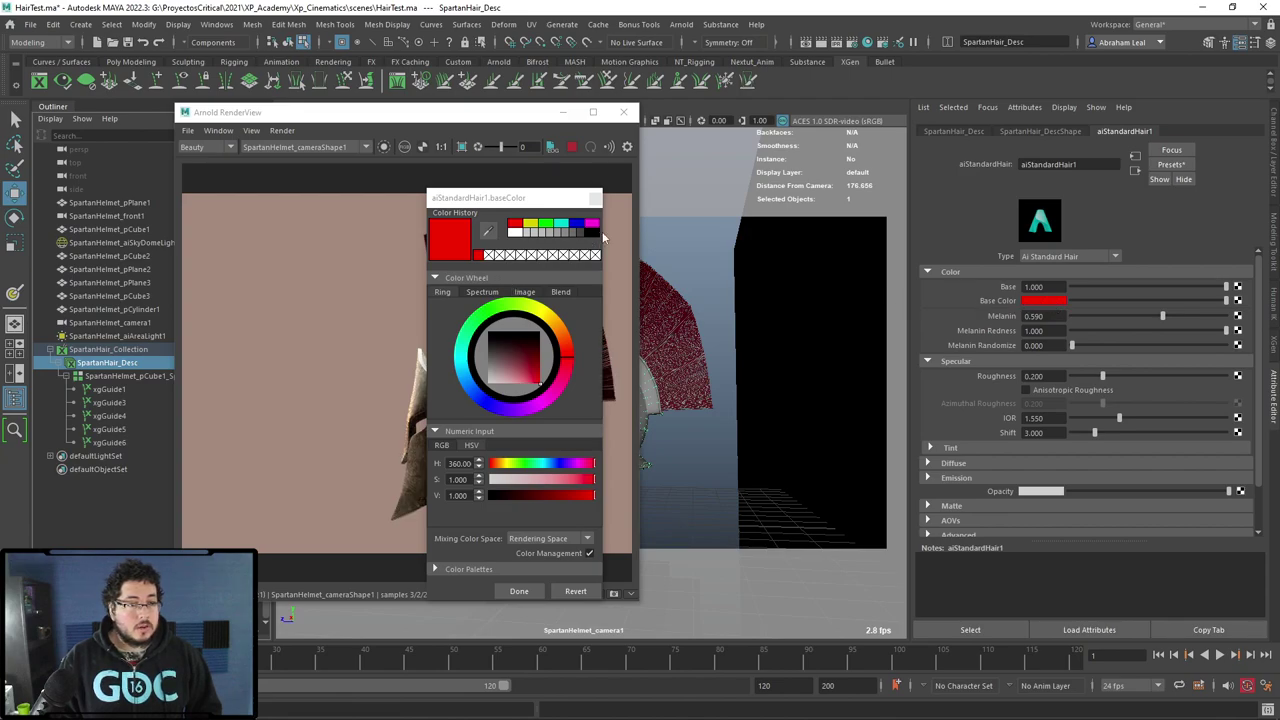
click(594, 233)
drag(530, 200, 240, 185)
drag(1162, 316, 1112, 316)
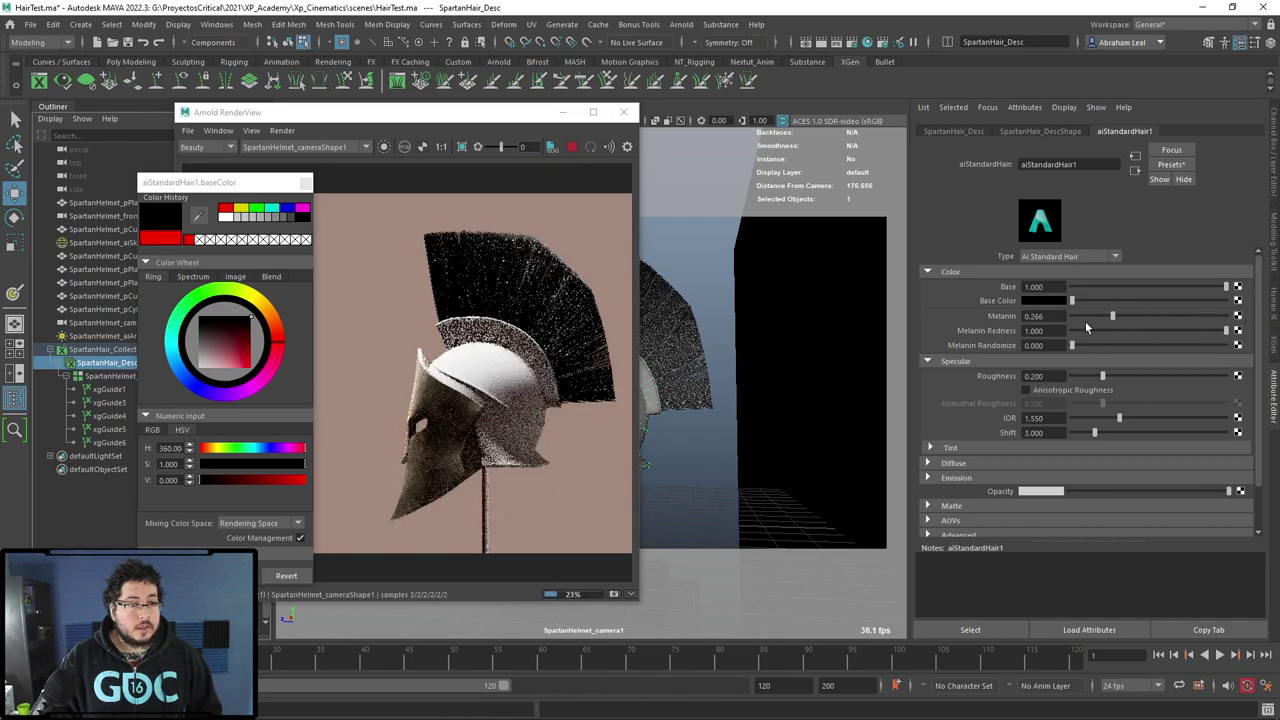
drag(1074, 300, 1118, 297)
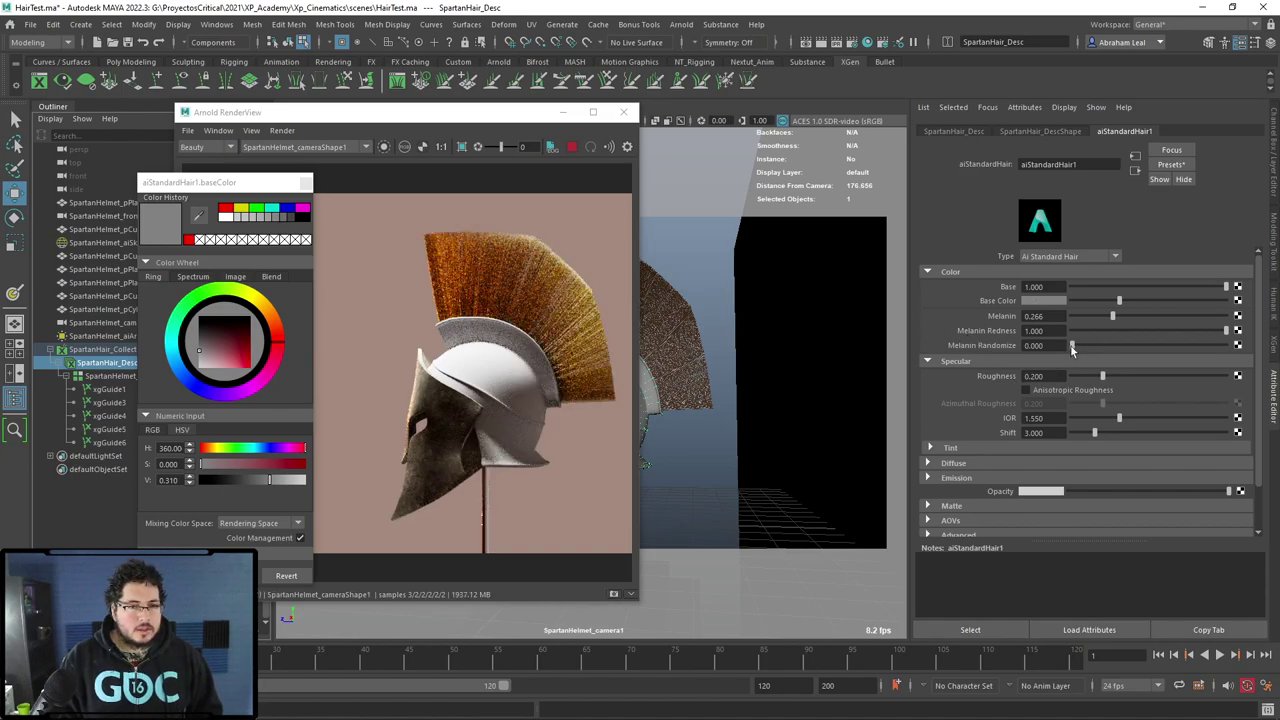
drag(1117, 300, 1140, 302)
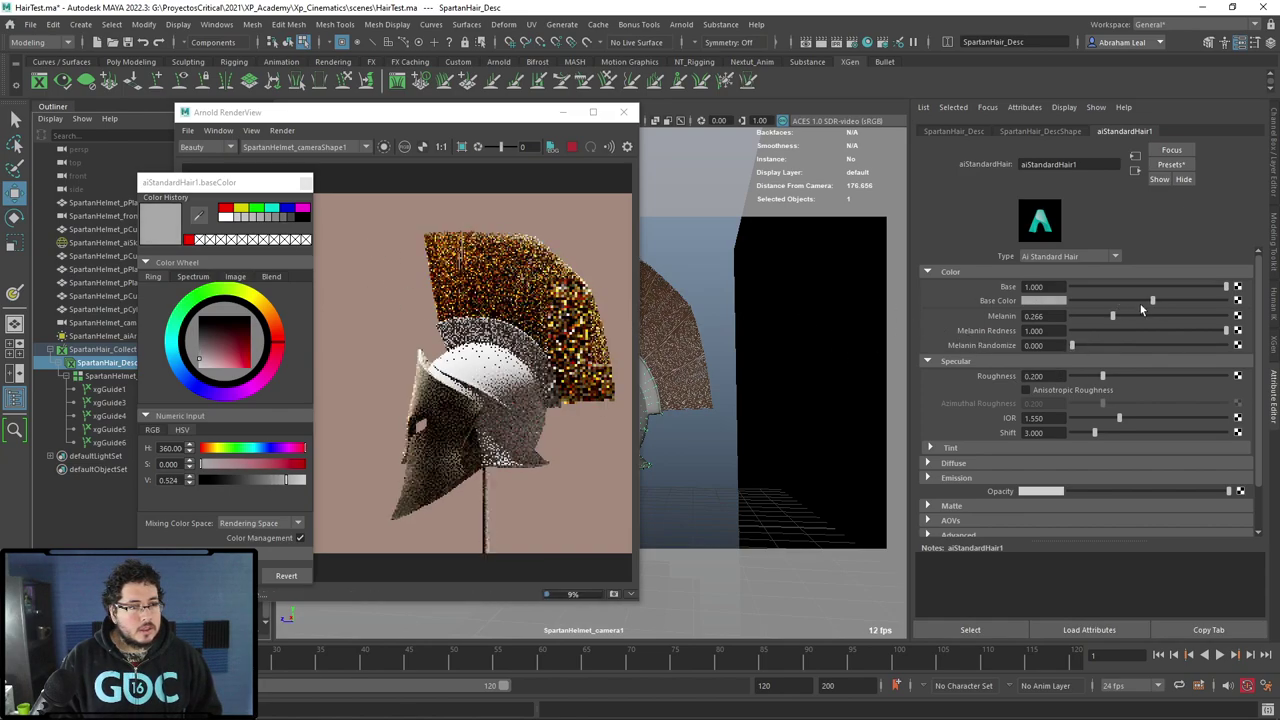
Change the hair's base color to a dark red with hue 1.427, saturation 0.883 and value 0.281.
click(274, 321)
drag(232, 350, 239, 338)
click(278, 345)
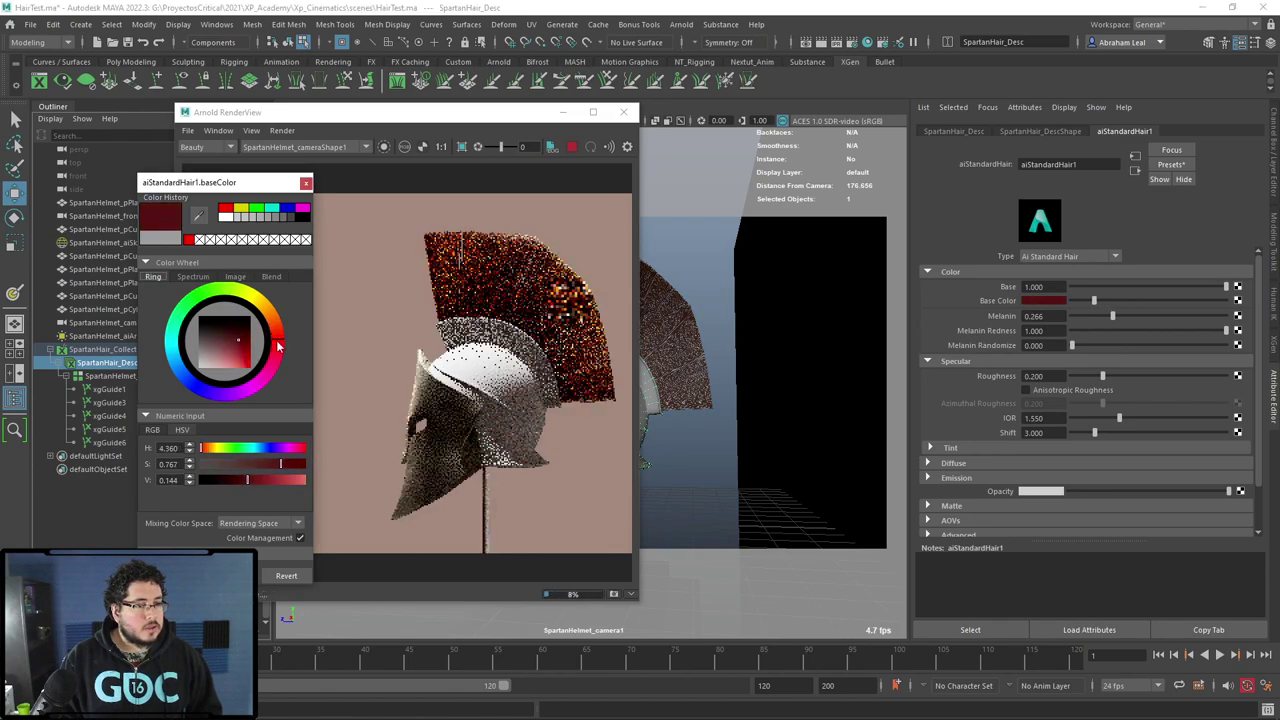
drag(240, 350, 245, 352)
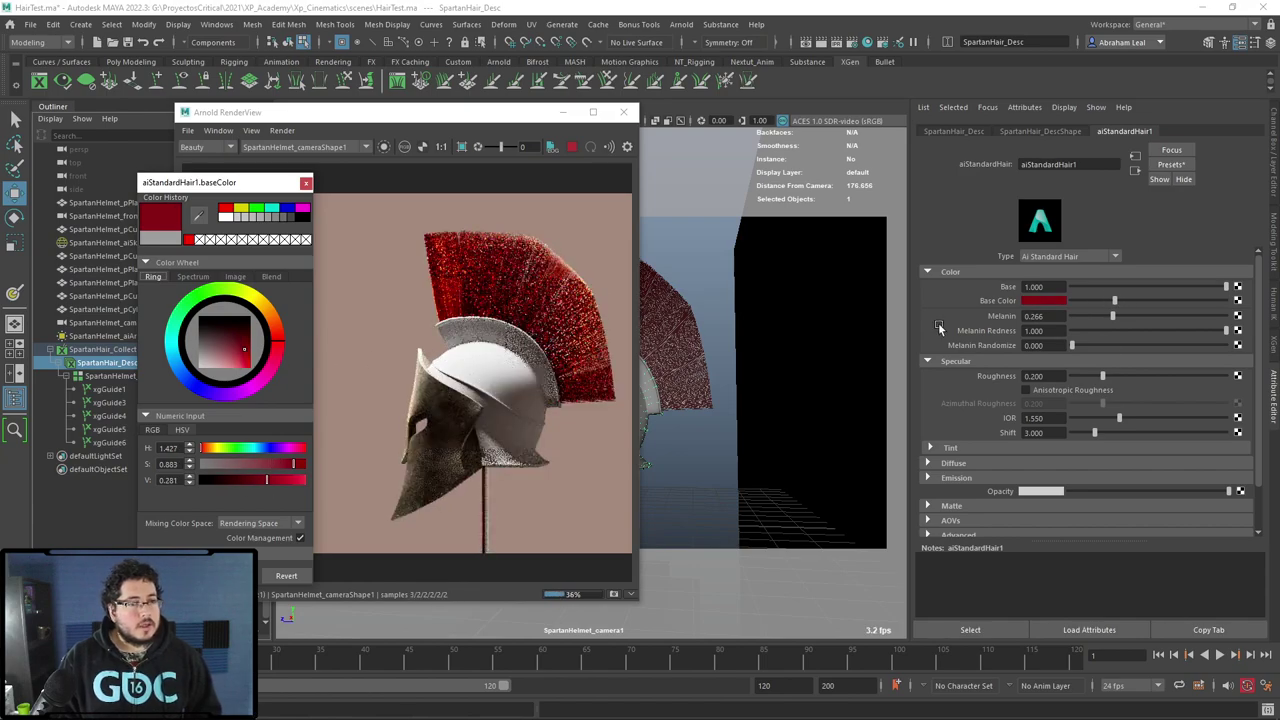
Set the hair material's Melanin to 0.380, keeping Melanin Redness at 1.000.
mouse_move(1112, 317)
mouse_down()
mouse_move(1153, 318)
mouse_move(1130, 318)
mouse_up()
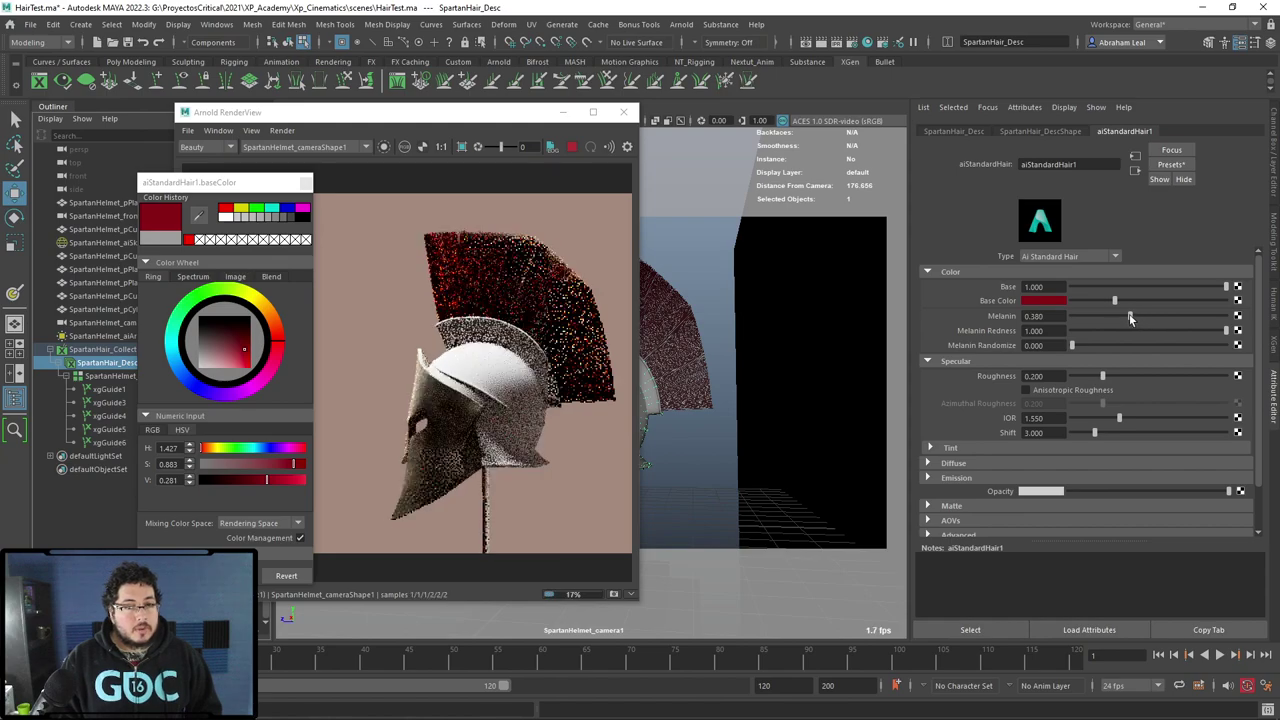
drag(1224, 331, 1218, 335)
drag(1183, 328, 1249, 333)
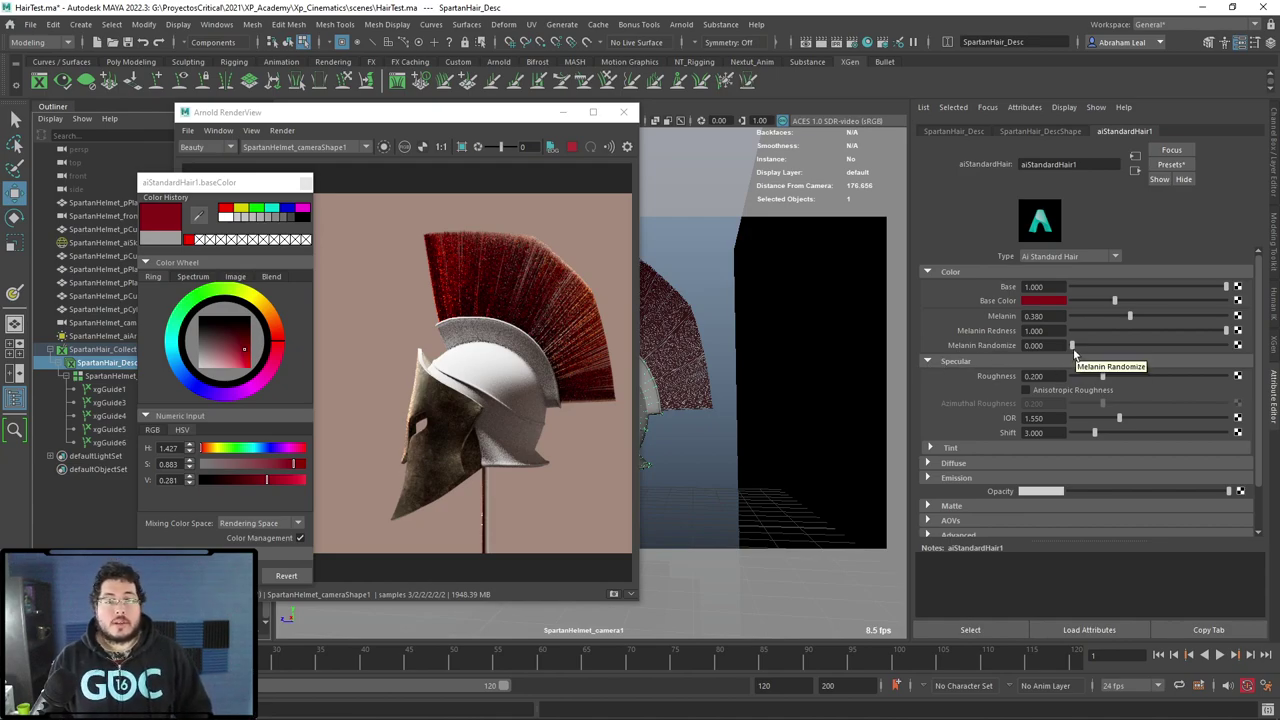
Try Melanin Randomize at 1.000, set it to 0.354, and check the plume's color variation in the render.
drag(1074, 350, 1132, 356)
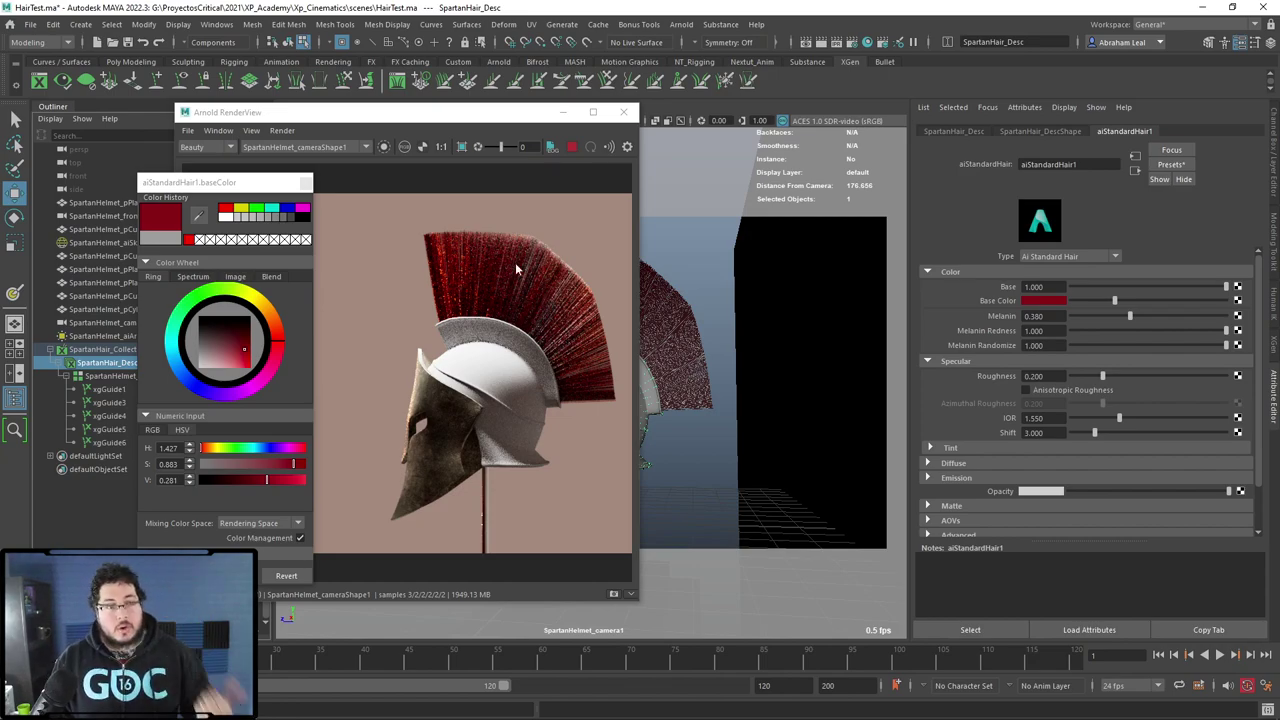
scroll(535, 299, up, 4)
scroll(476, 340, down, 4)
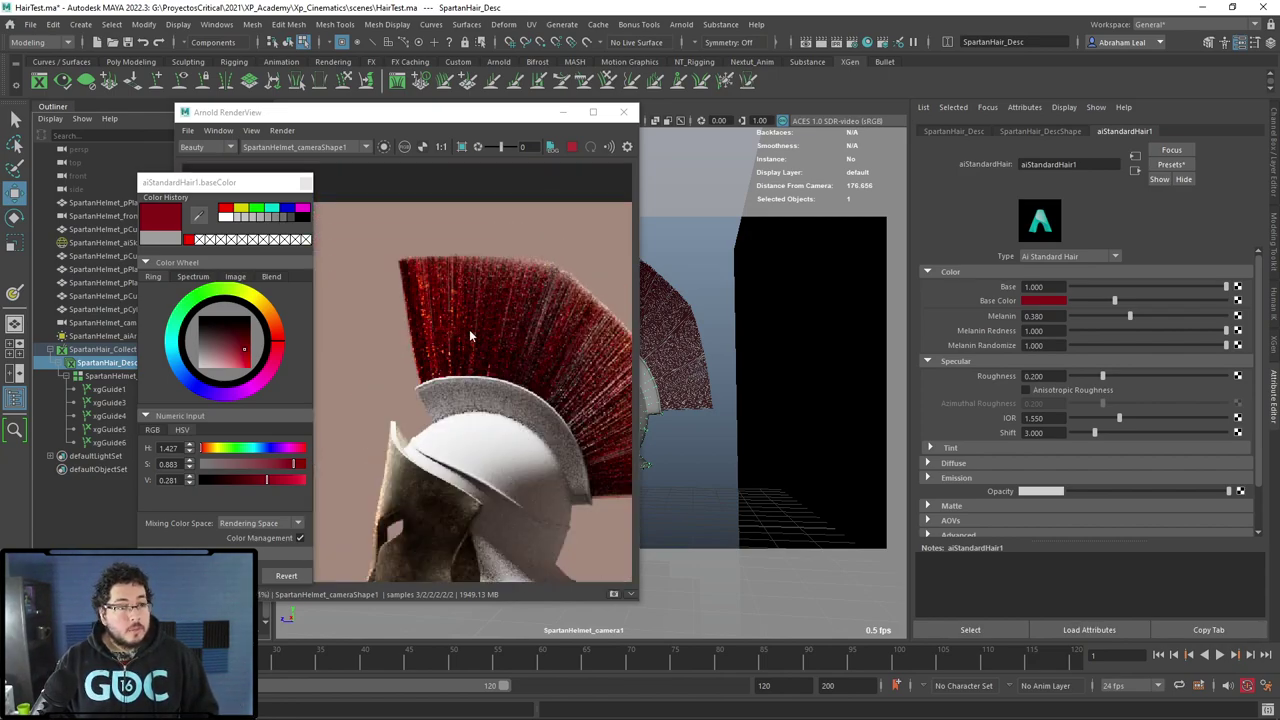
click(1125, 345)
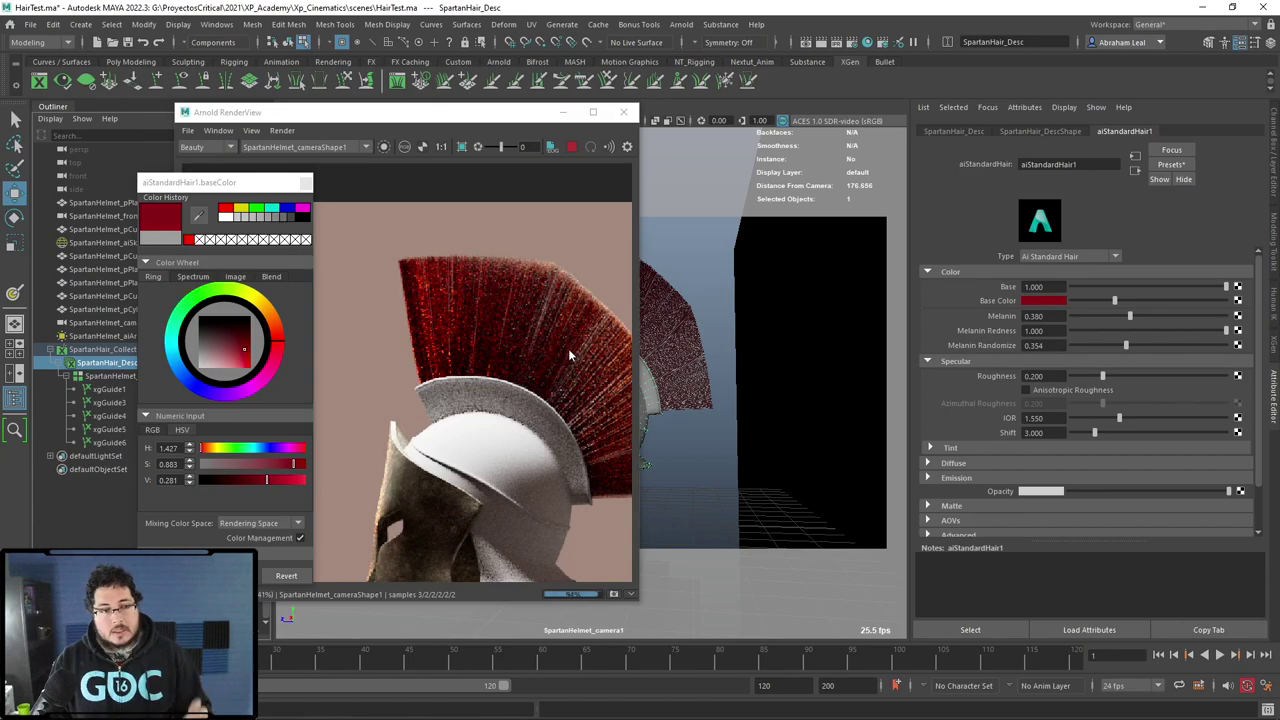
scroll(568, 348, down, 3)
click(572, 366)
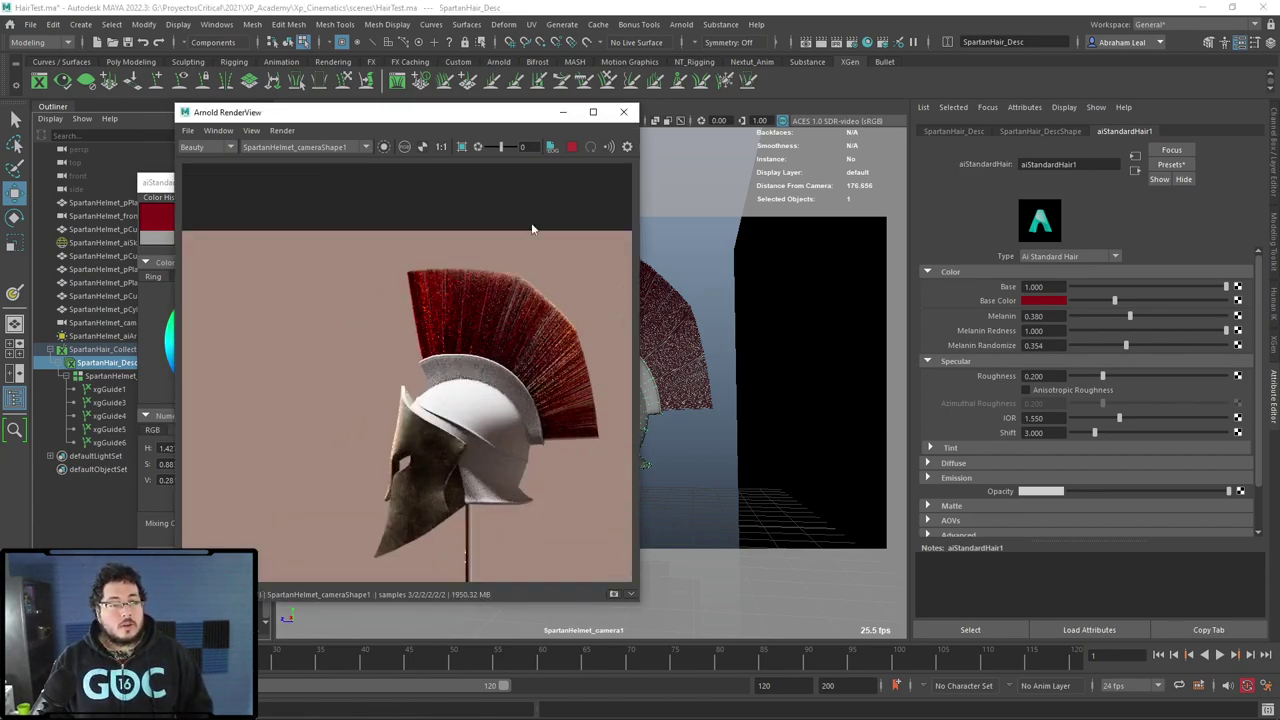
Move the render window aside, assign the helmet's existing material to the grey helmet body, and restart the Arnold render.
drag(532, 112, 400, 103)
right_drag(590, 383, 593, 392)
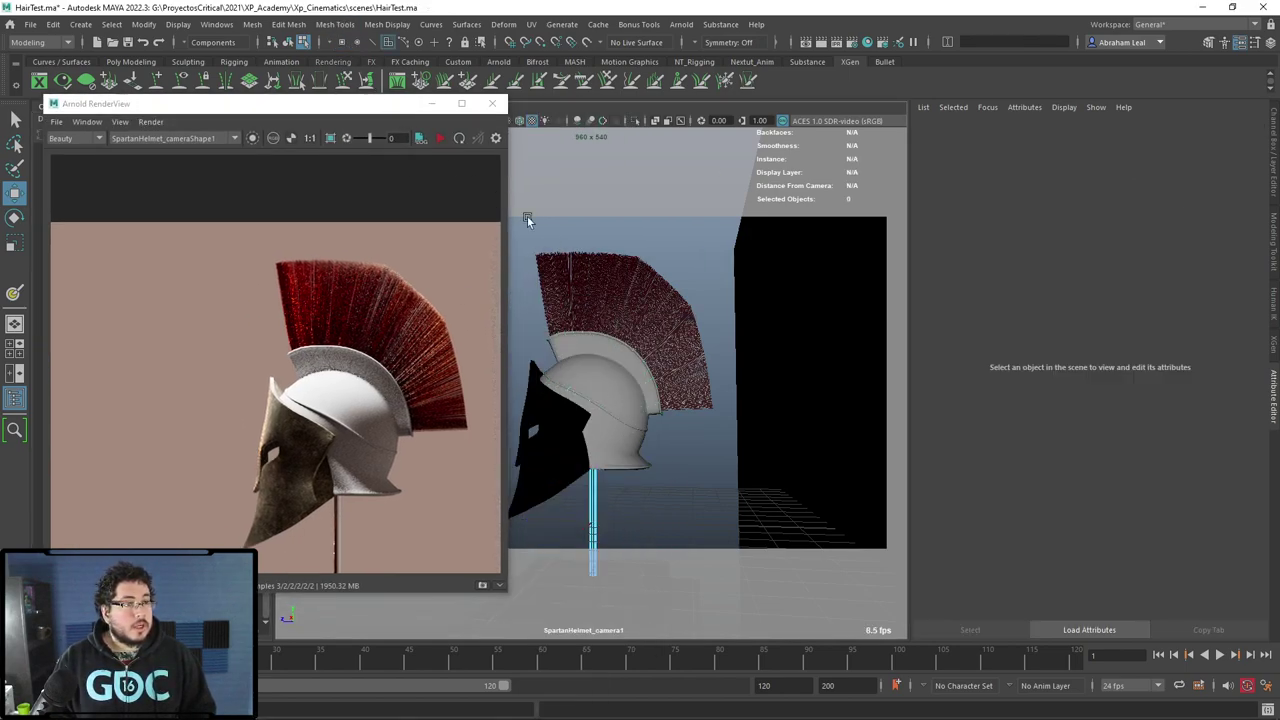
key(ctrl+a)
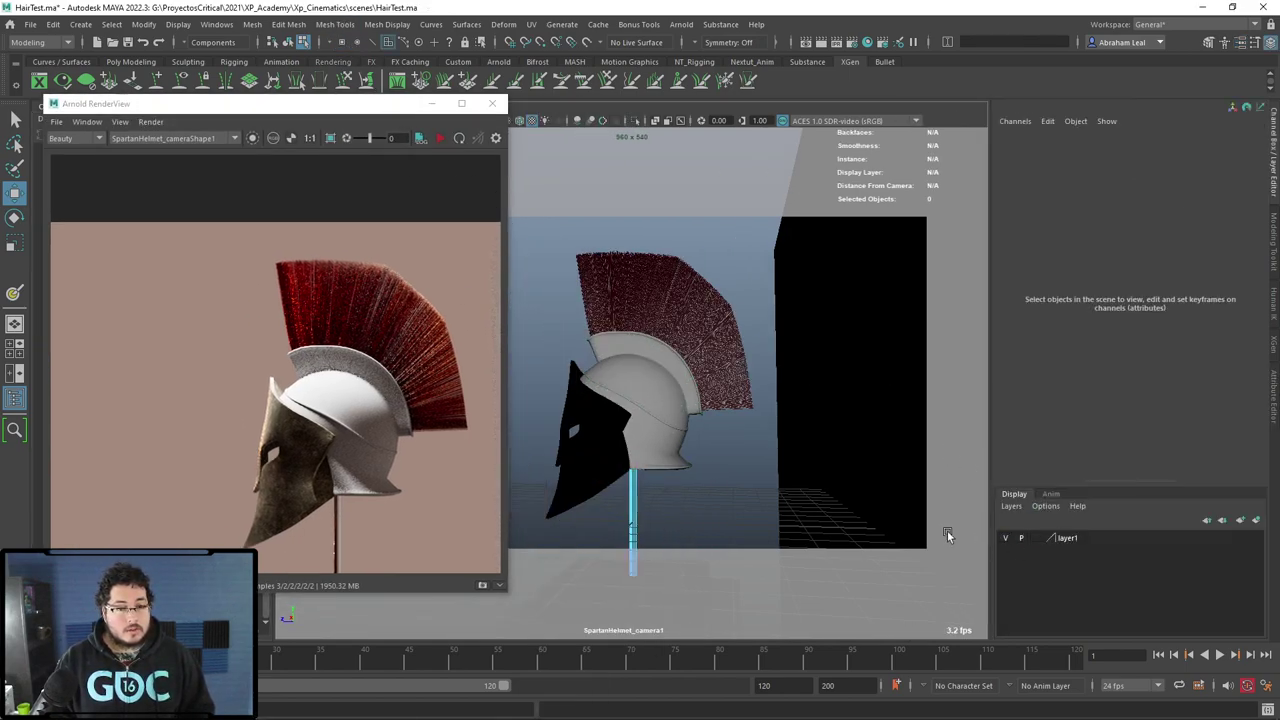
right_drag(665, 385, 755, 303)
click(670, 450)
right_drag(670, 340, 790, 586)
click(558, 322)
click(458, 139)
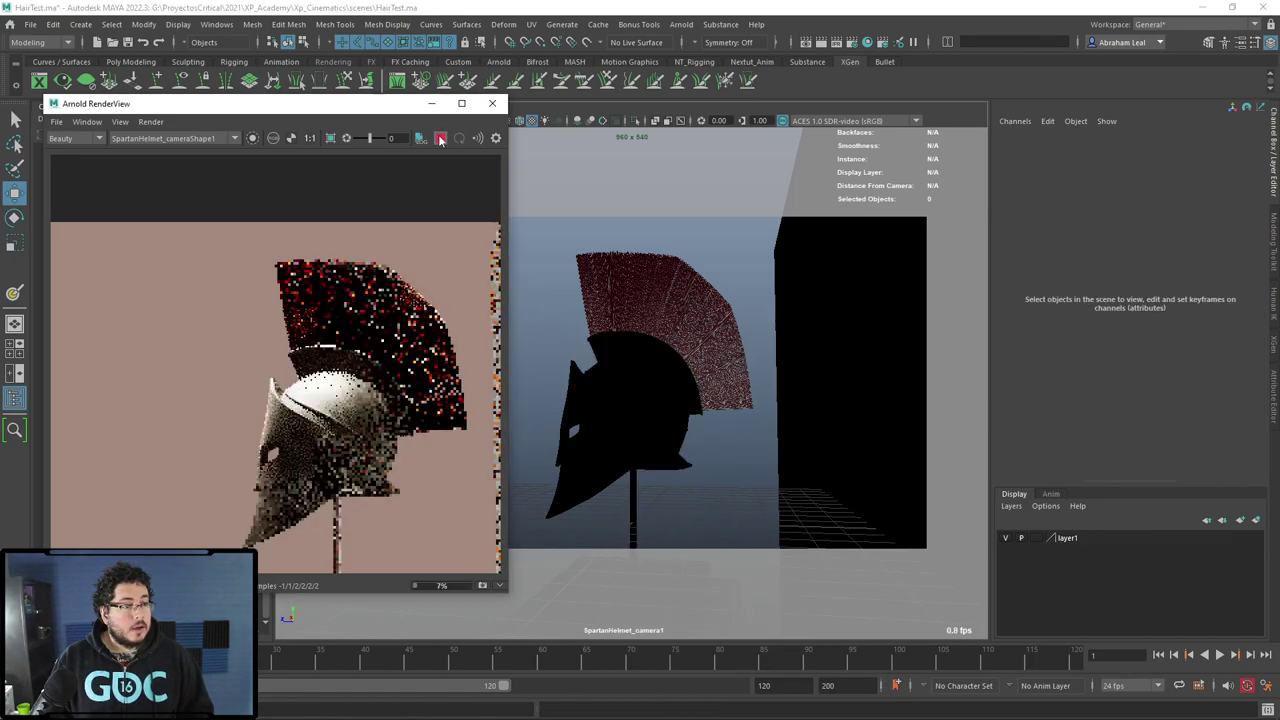
Inspect the textured helmet and the red plume's strands in the Arnold render, both close up and as a whole.
scroll(365, 403, down, 2)
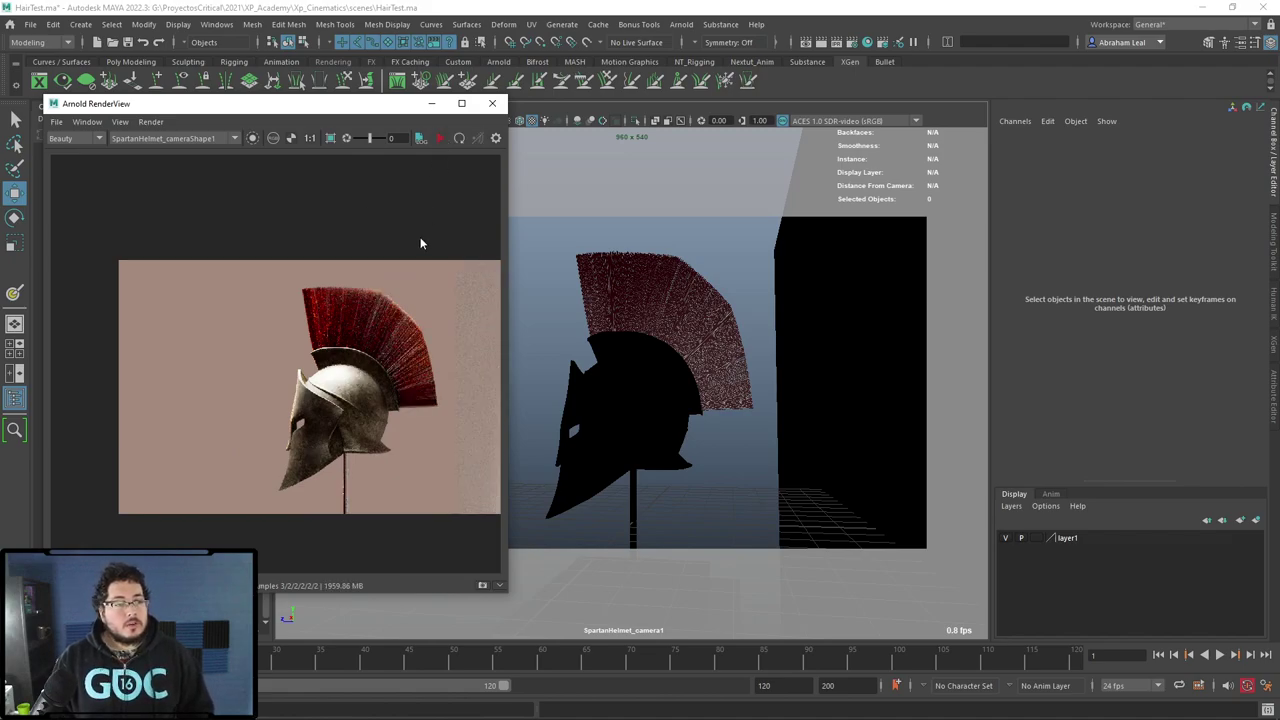
scroll(263, 326, up, 3)
scroll(323, 251, down, 1)
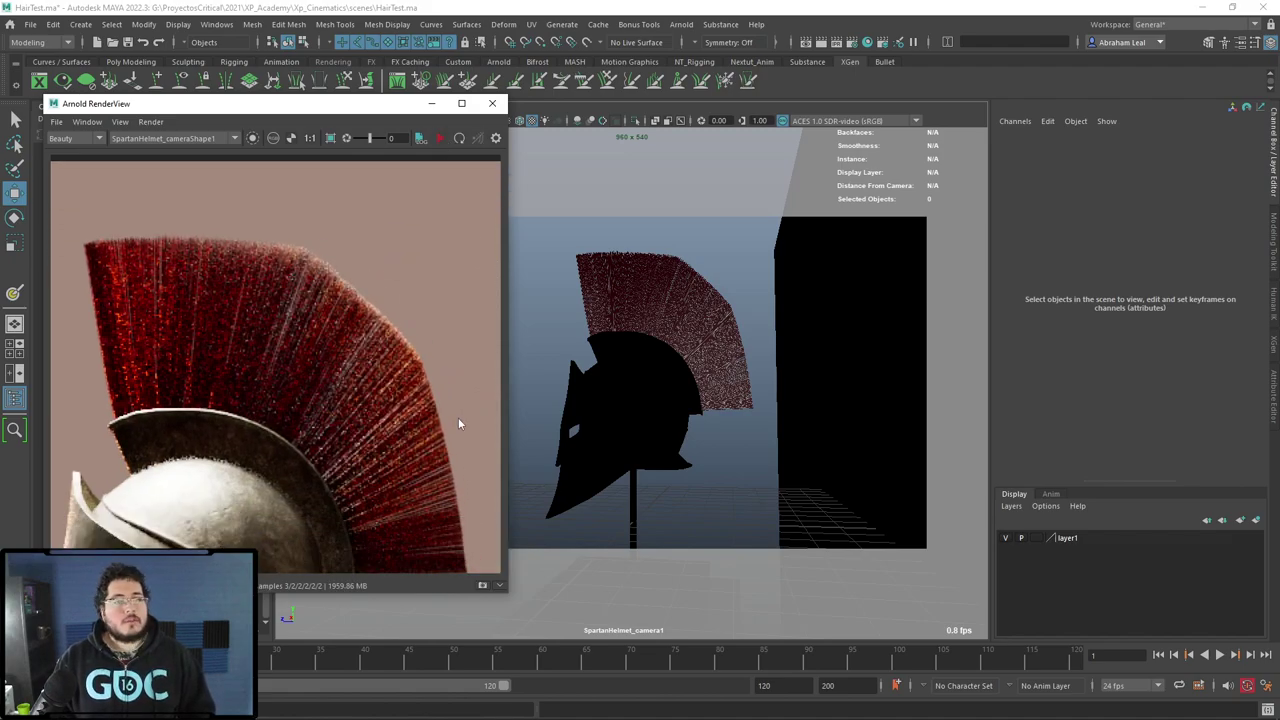
scroll(457, 423, down, 1)
scroll(389, 337, down, 1)
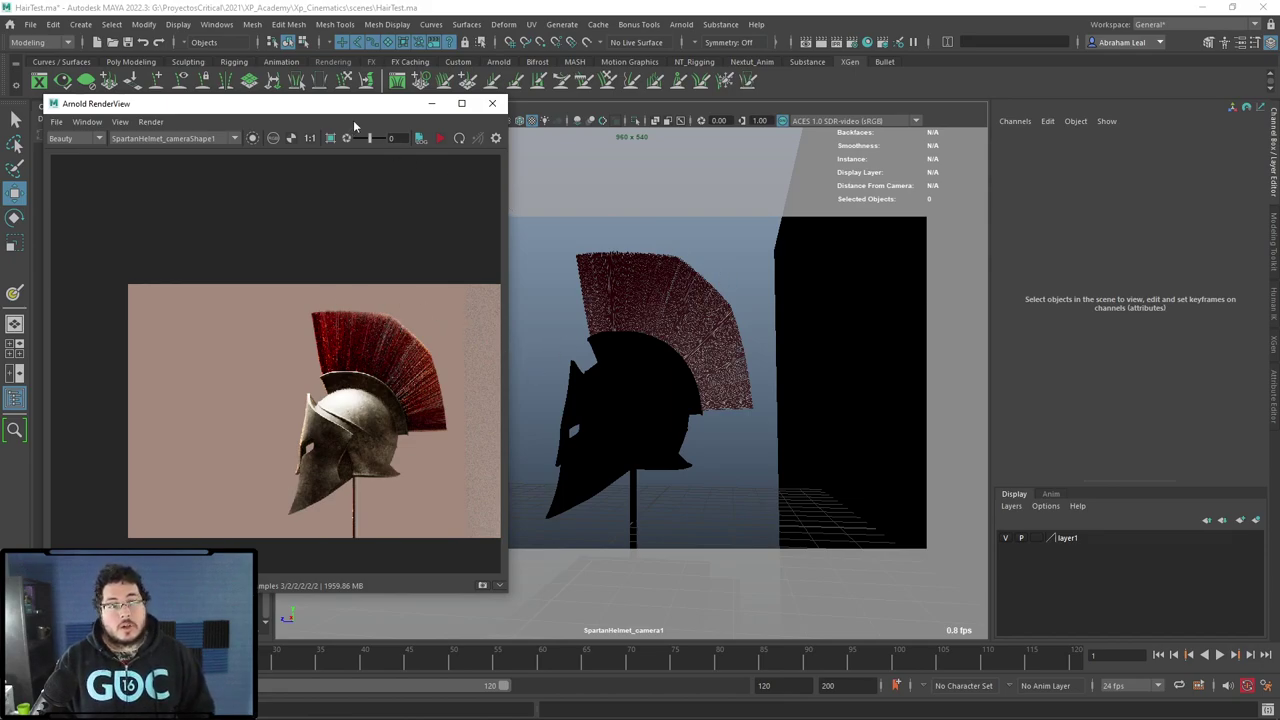
Select the helmet's hair patch under the SpartanHair description, open its XGen modifier list, and move the render window clear of the viewport.
drag(418, 108, 598, 94)
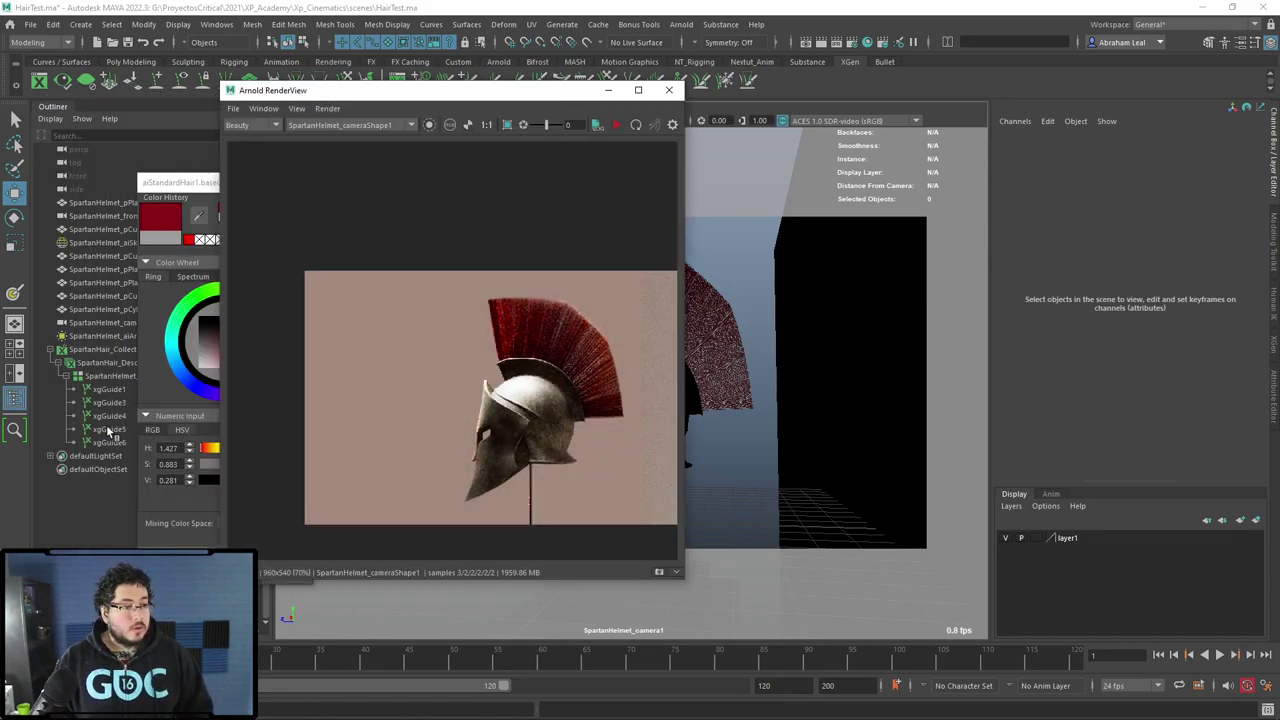
click(100, 378)
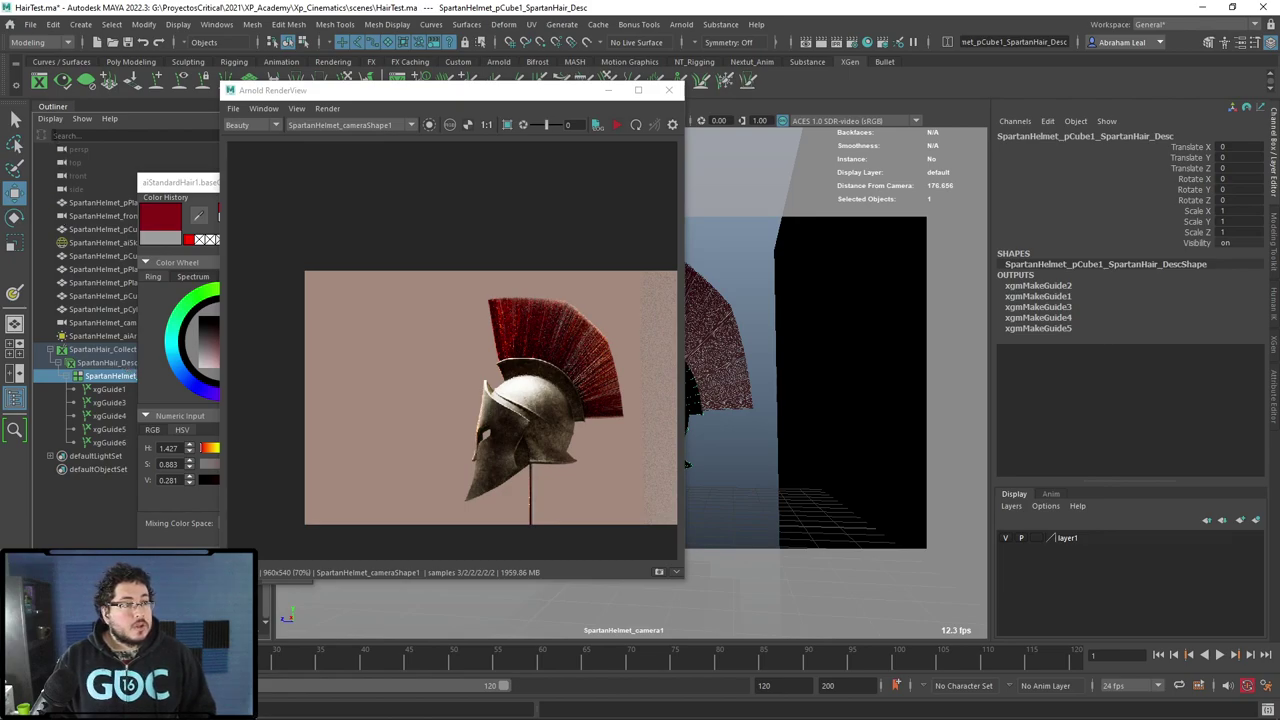
click(43, 84)
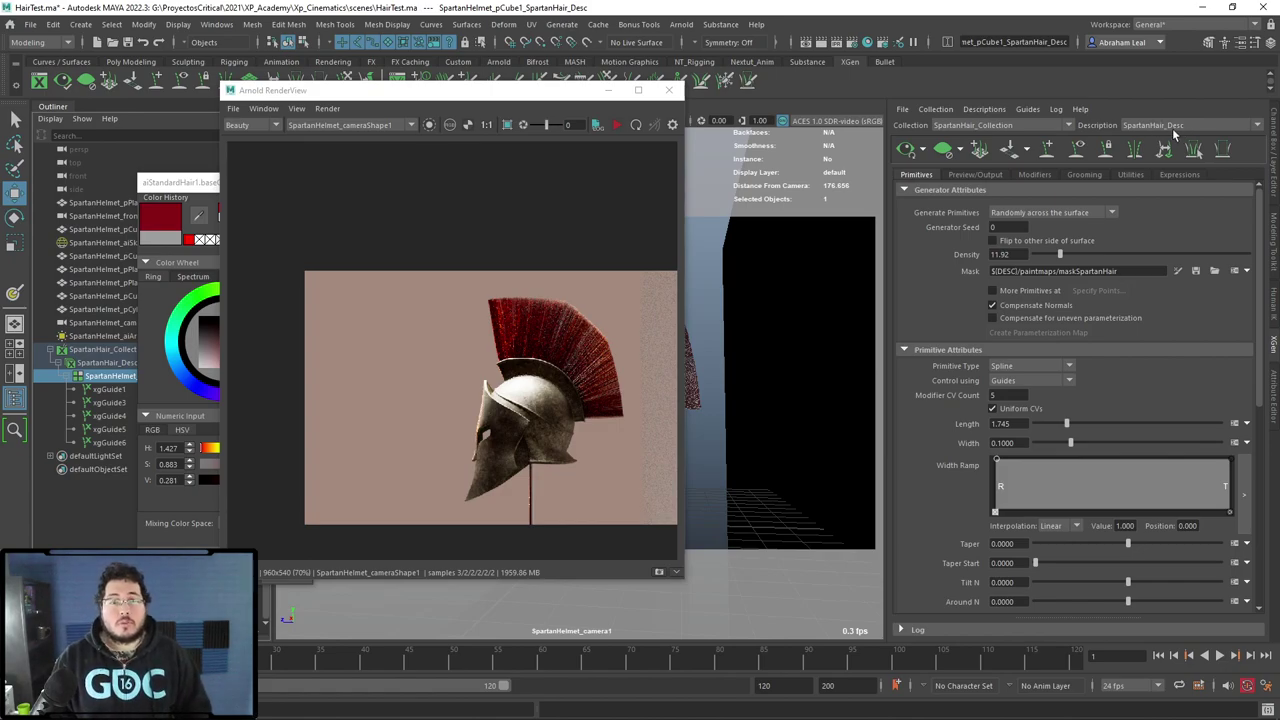
click(1030, 174)
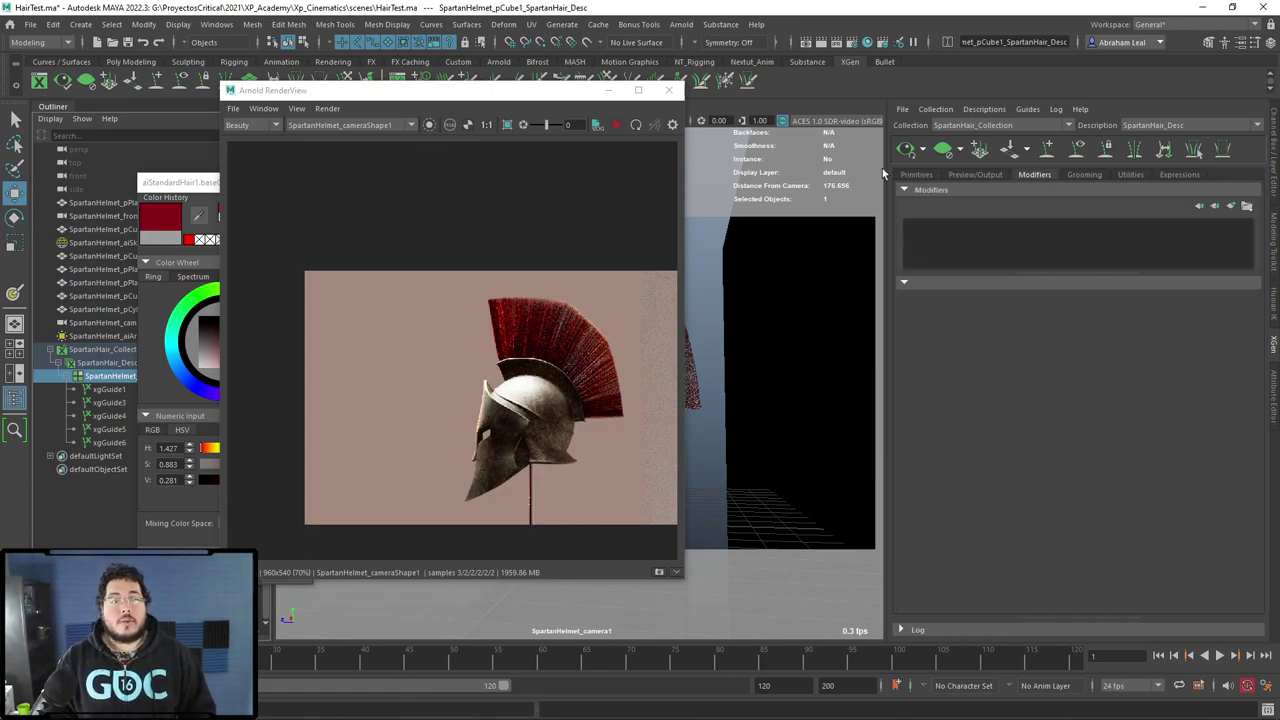
drag(530, 95, 300, 123)
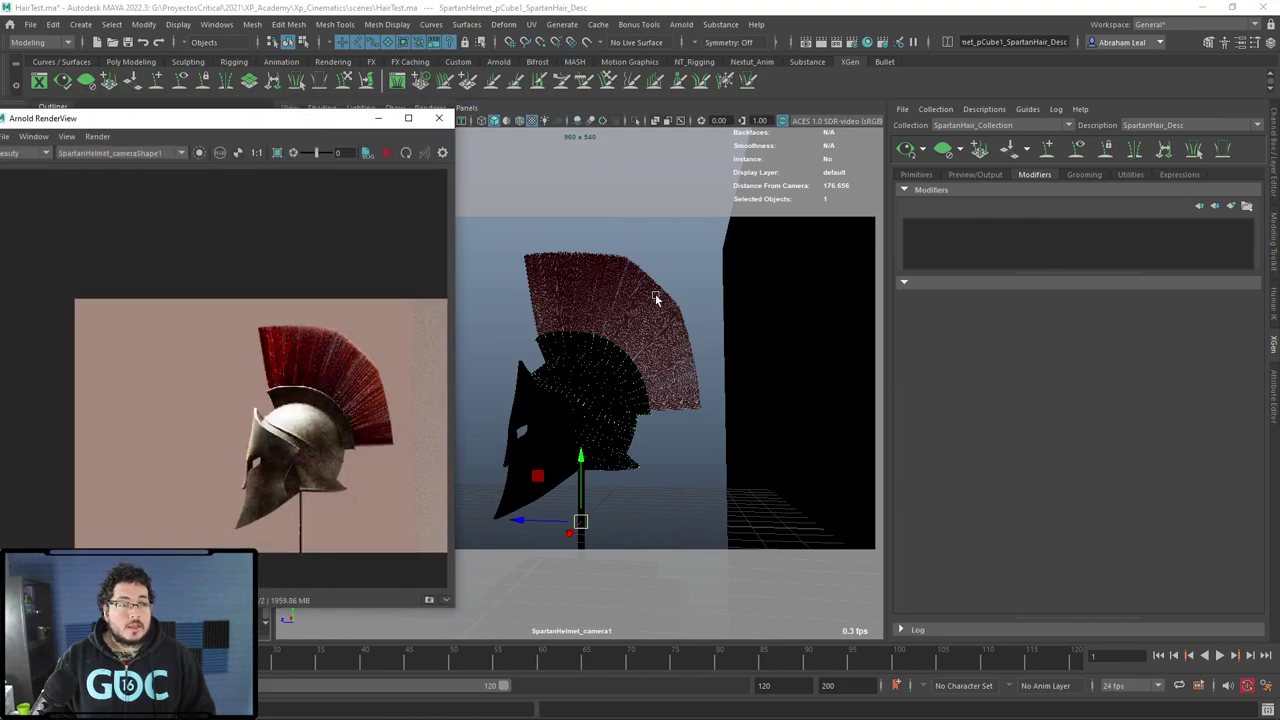
Switch to the perspective view of the plume and add a Noise modifier to the SpartanHair description.
key(space)
drag(684, 350, 652, 364)
scroll(652, 364, up, 3)
alt+middle_drag(652, 364, 645, 446)
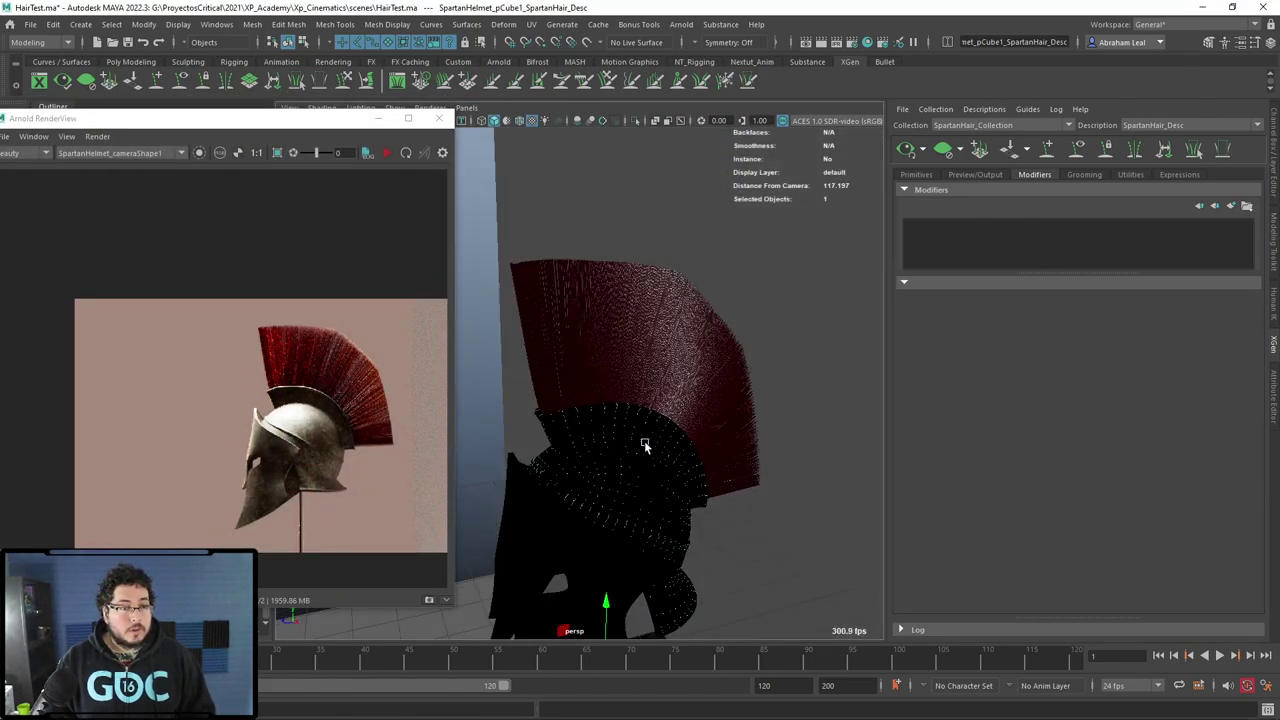
click(1233, 206)
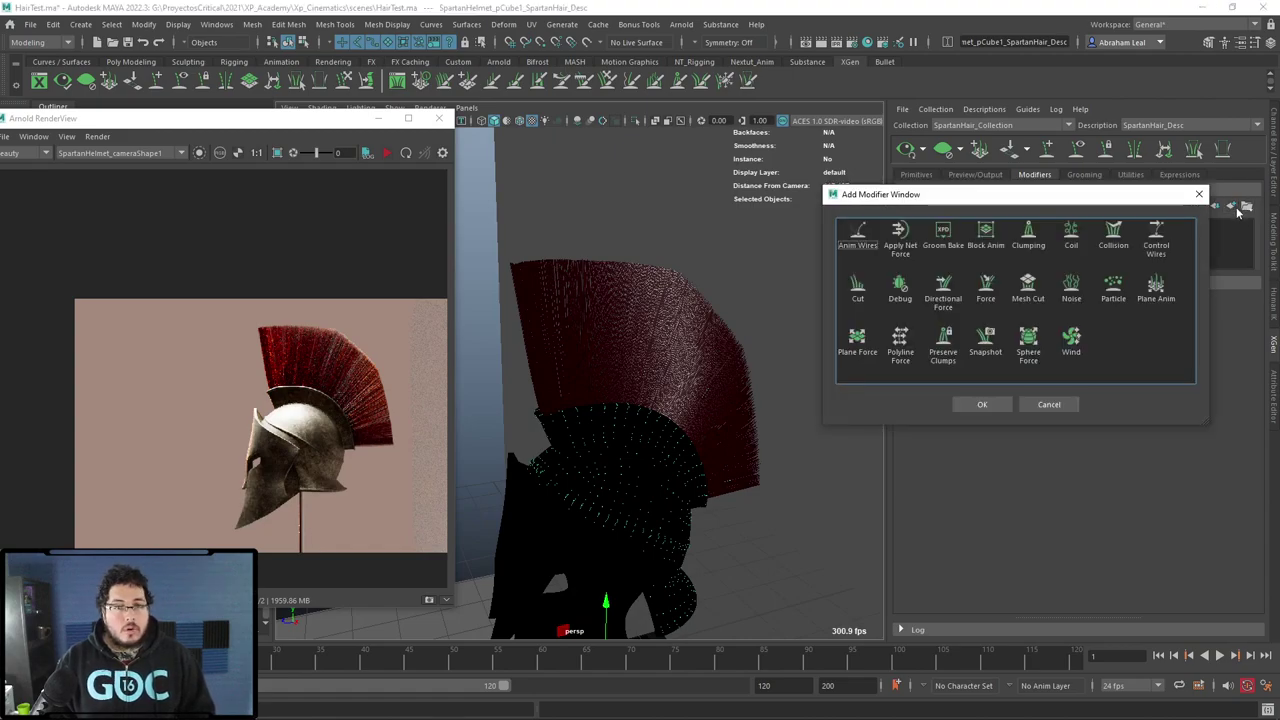
click(1073, 289)
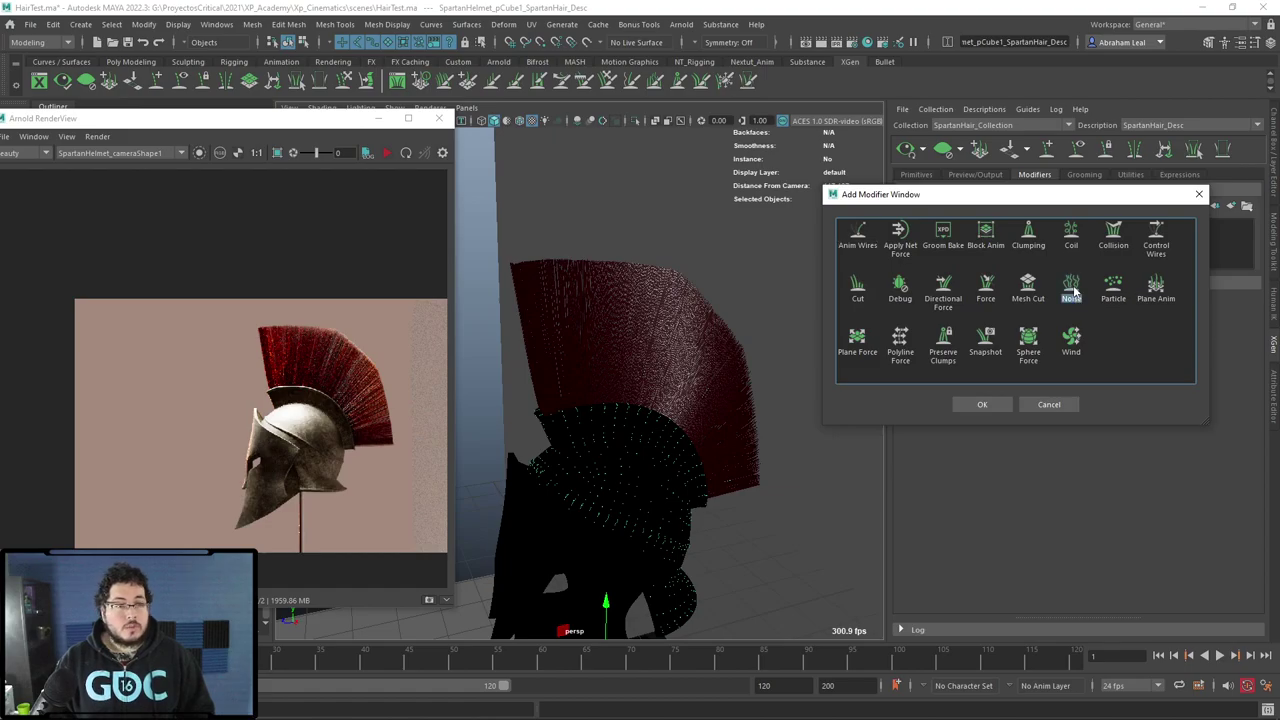
click(983, 406)
Try a Noise magnitude of 20 on the plume, and settle on a magnitude of 10.
alt+drag(797, 387, 686, 393)
scroll(664, 316, up, 3)
alt+drag(663, 316, 630, 296)
alt+drag(605, 125, 708, 252)
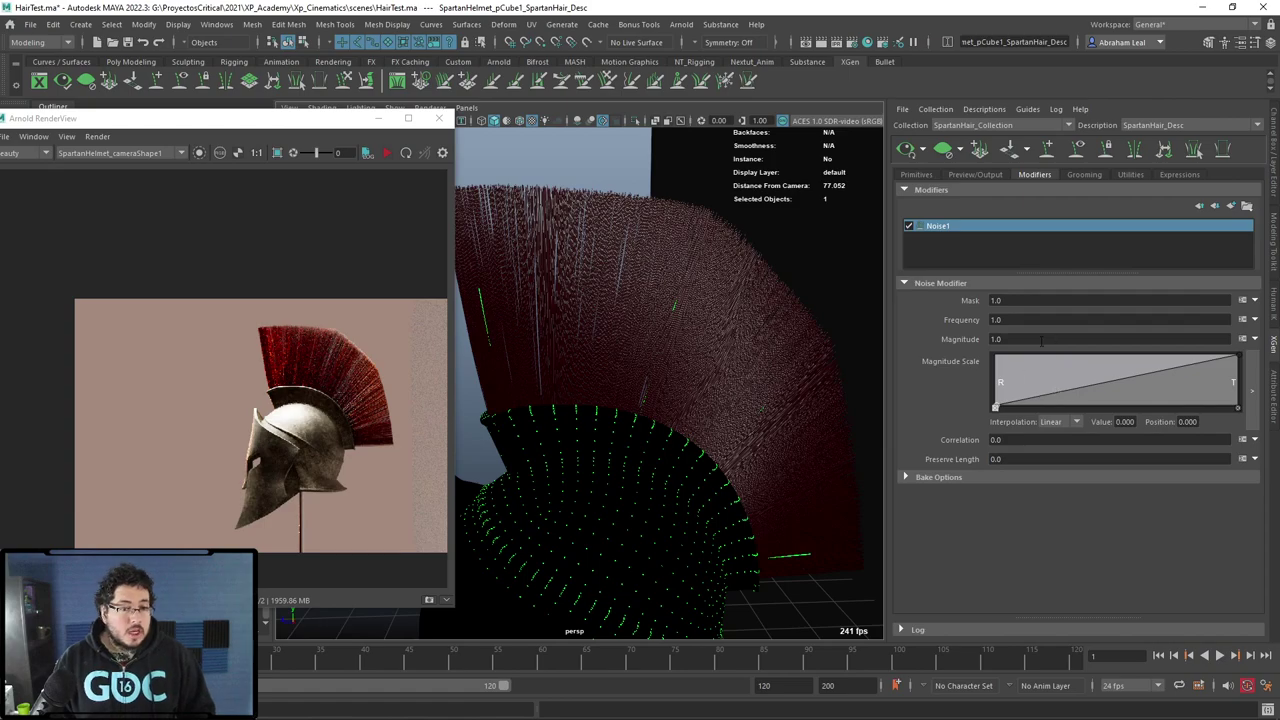
click(1000, 339)
text(20)
key(Return)
alt+drag(540, 345, 687, 350)
click(1010, 339)
text(10)
key(Return)
Try a Noise frequency of 5 on the plume, and raise it to 10.
alt+drag(600, 318, 760, 304)
click(1028, 319)
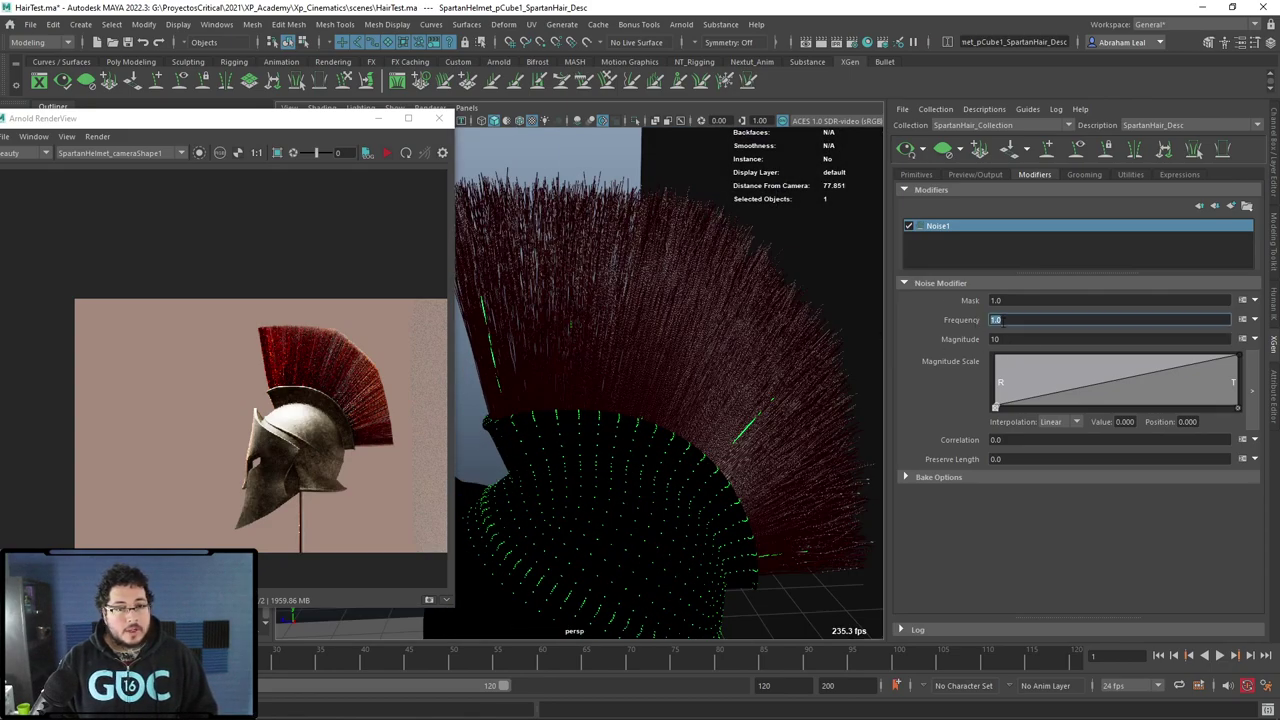
text(5)
alt+drag(729, 357, 624, 330)
key(BackSpace)
text(10)
key(Return)
Frame the whole plume in perspective, run the Arnold render to check the noisy strands, and stop it.
alt+drag(788, 419, 840, 449)
alt+right_drag(840, 449, 560, 350)
click(387, 152)
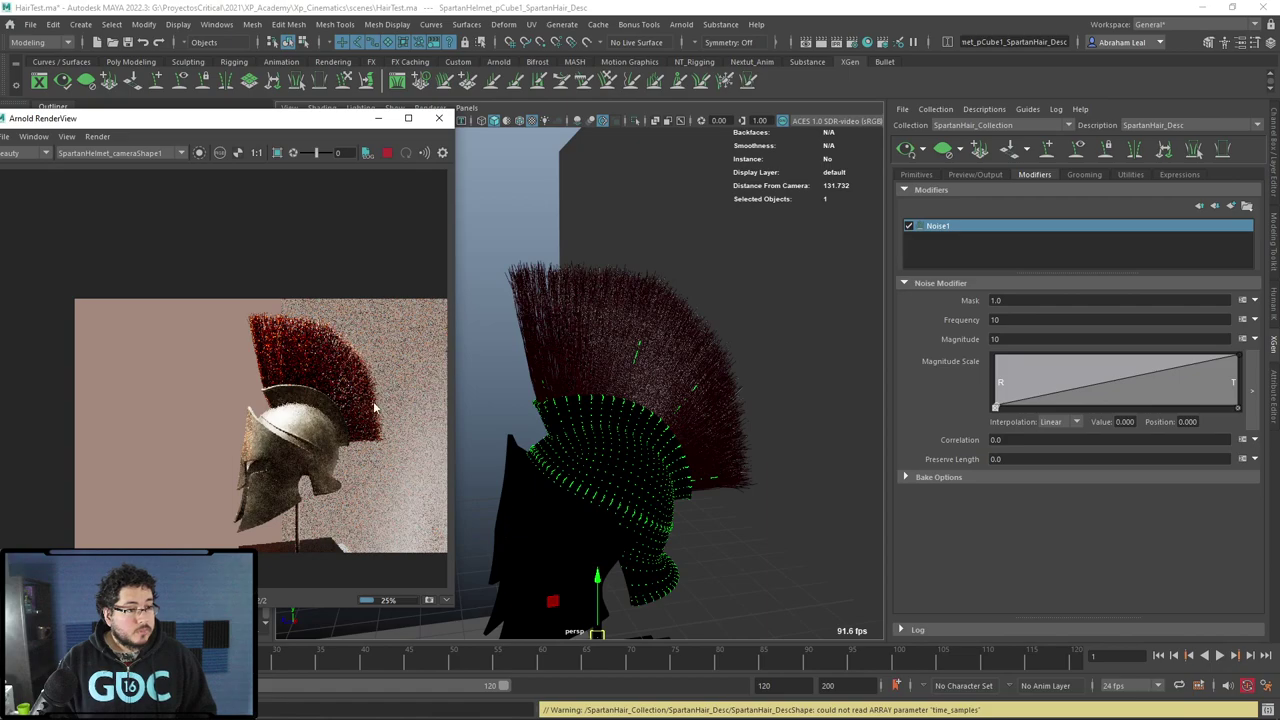
scroll(232, 358, up, 3)
scroll(264, 332, down, 2)
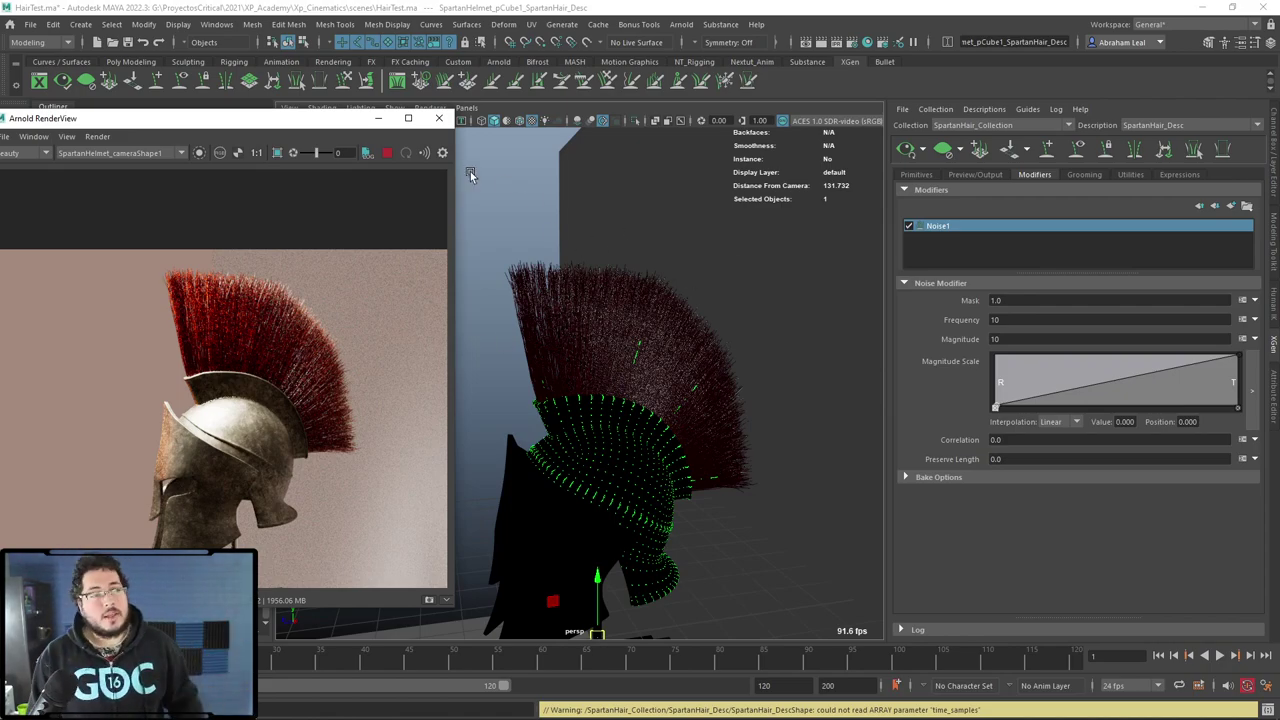
click(387, 152)
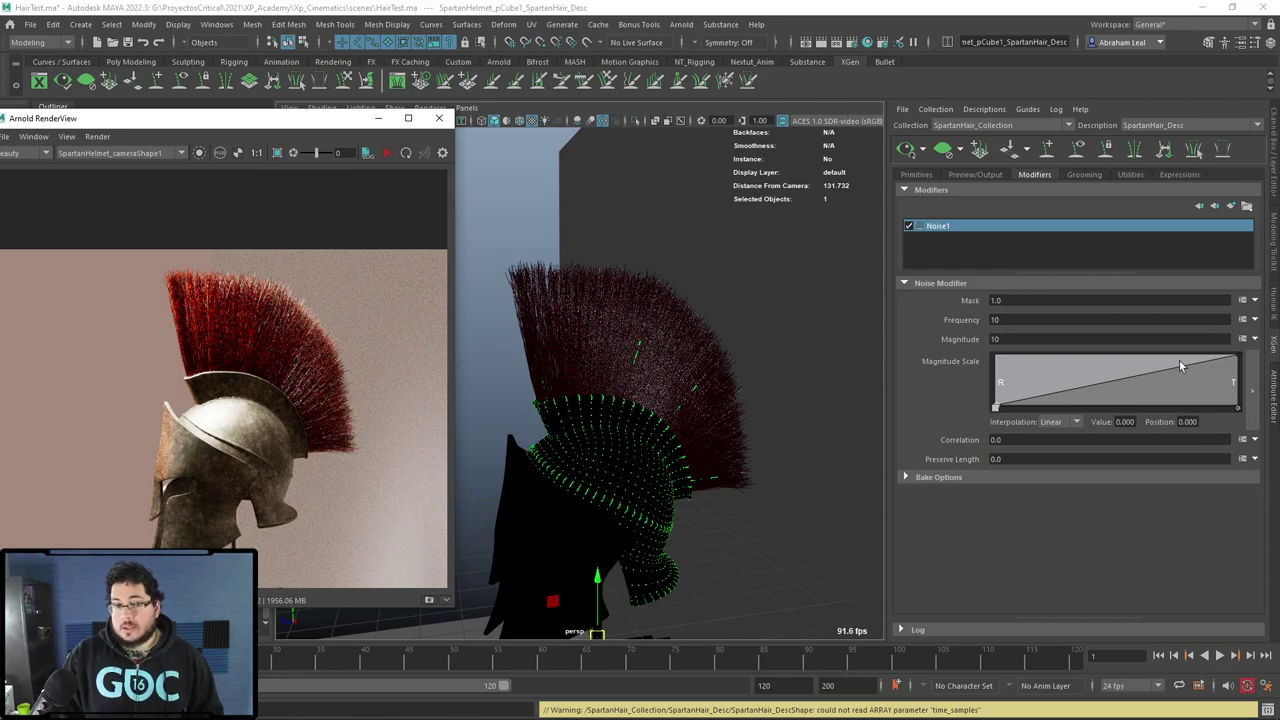
Raise the root end of the Noise magnitude scale to 0.697 at position 0.011, and check the plume in a restarted render.
drag(999, 408, 998, 369)
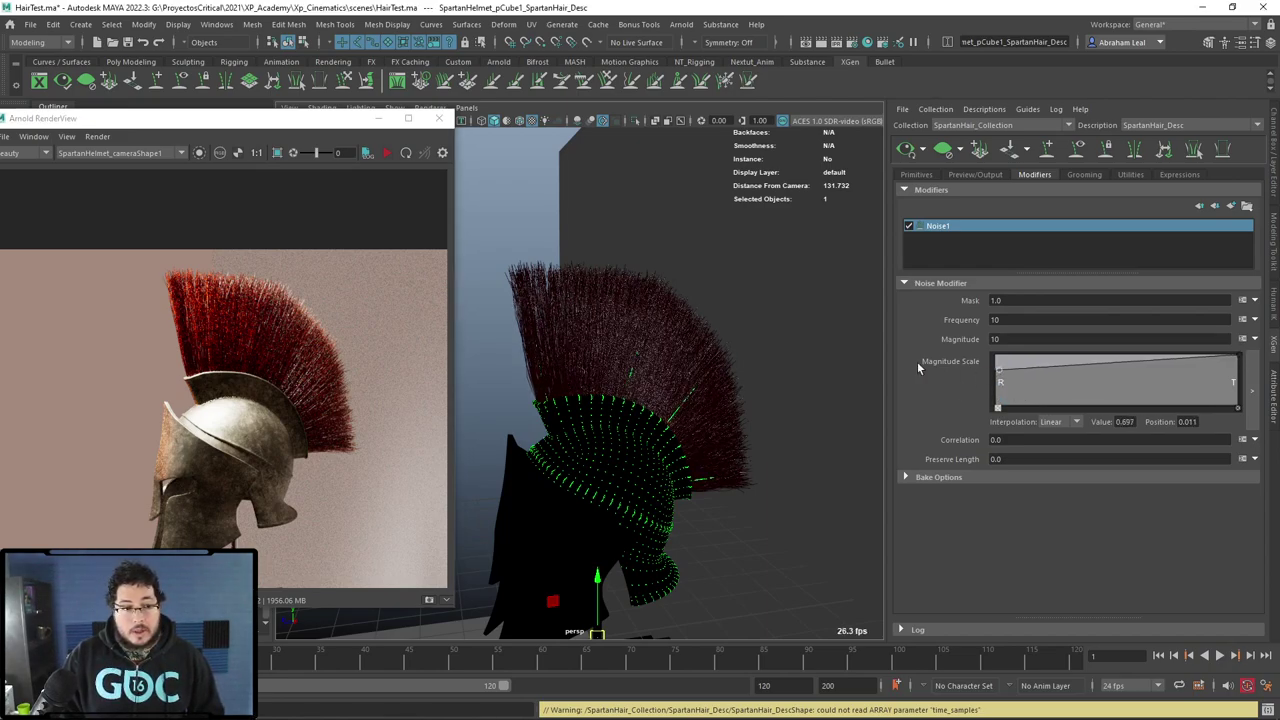
click(395, 152)
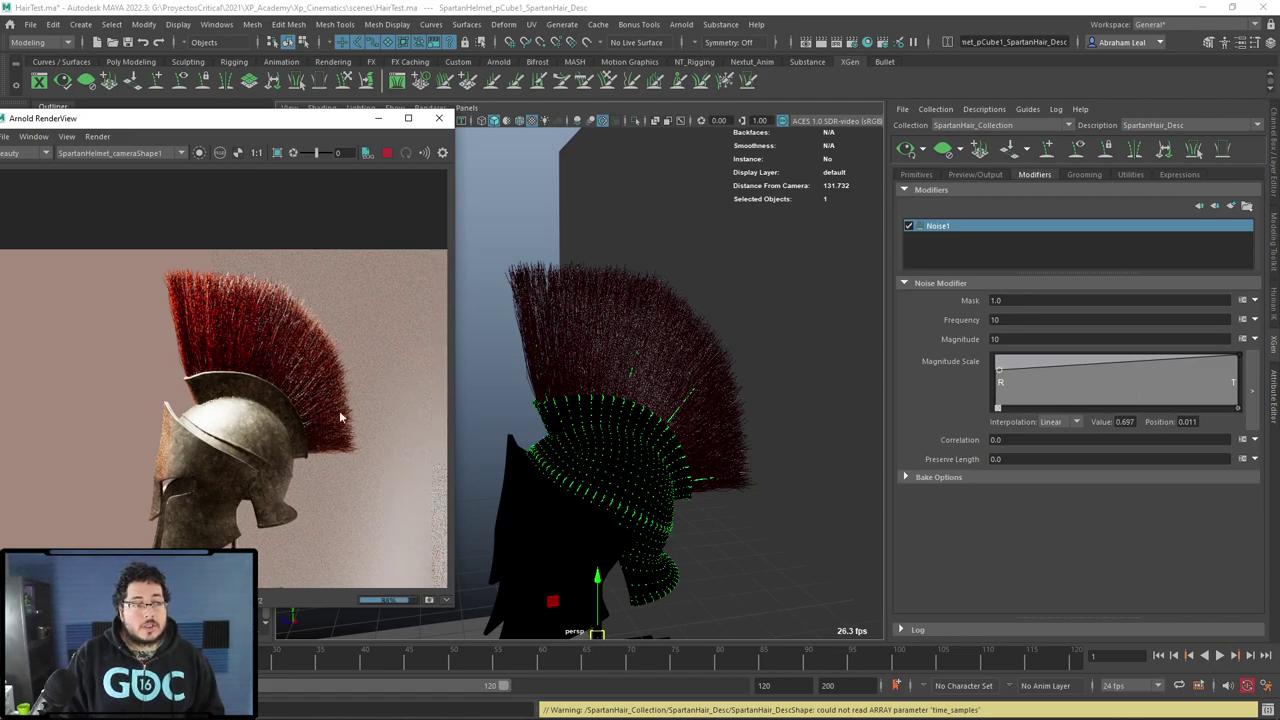
scroll(326, 410, down, 3)
scroll(316, 405, up, 3)
scroll(316, 405, down, 3)
scroll(307, 413, up, 2)
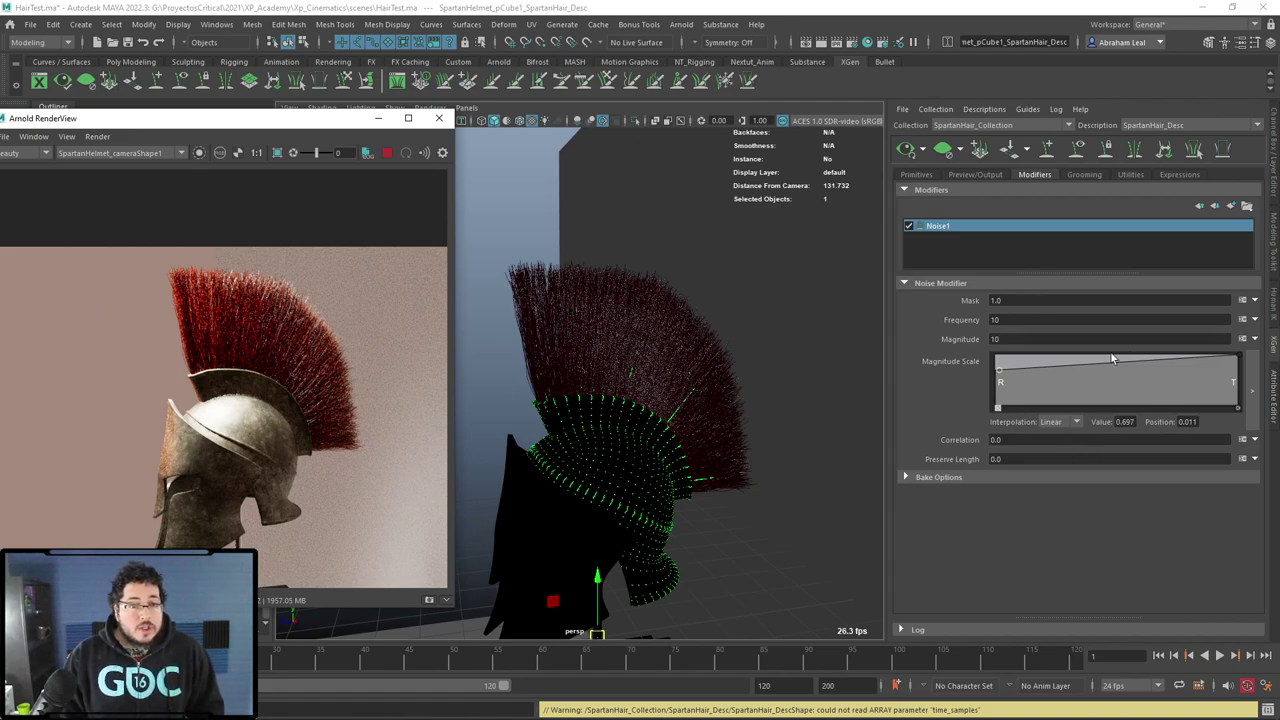
Try the Noise mask at 0.5, restore it to 1, and compare the plume in the render.
click(1255, 300)
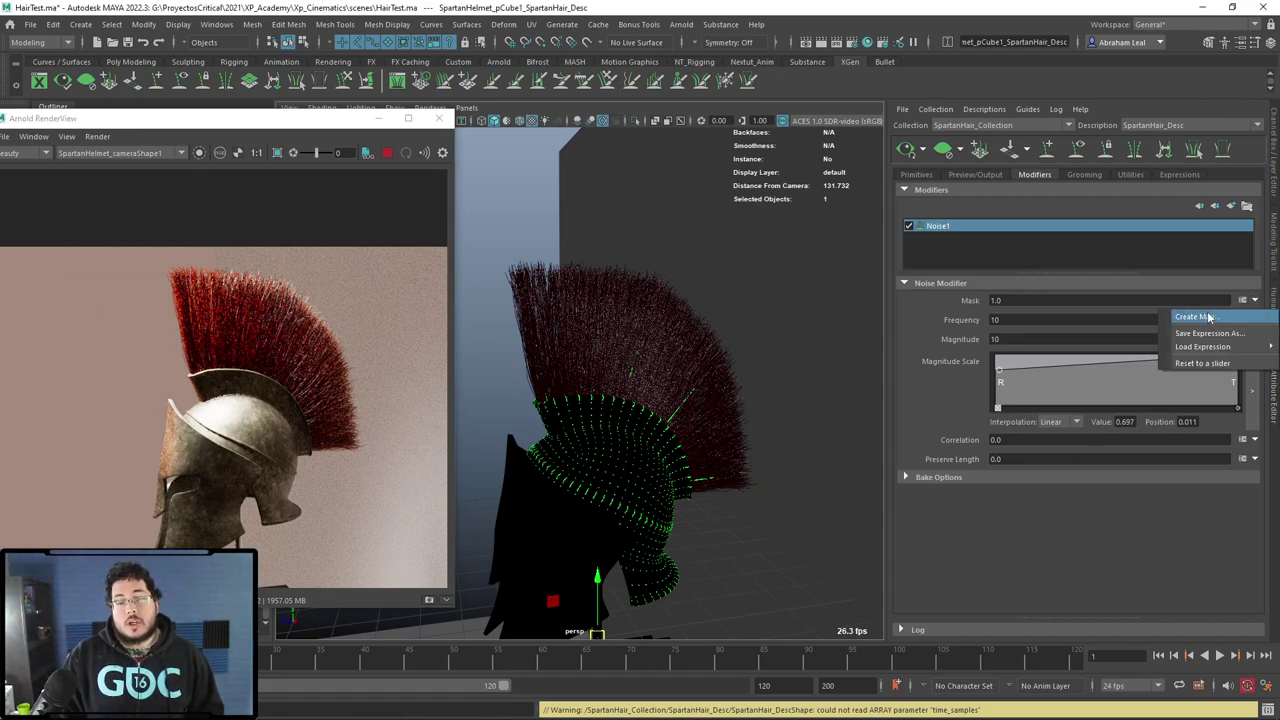
mouse_move(1208, 352)
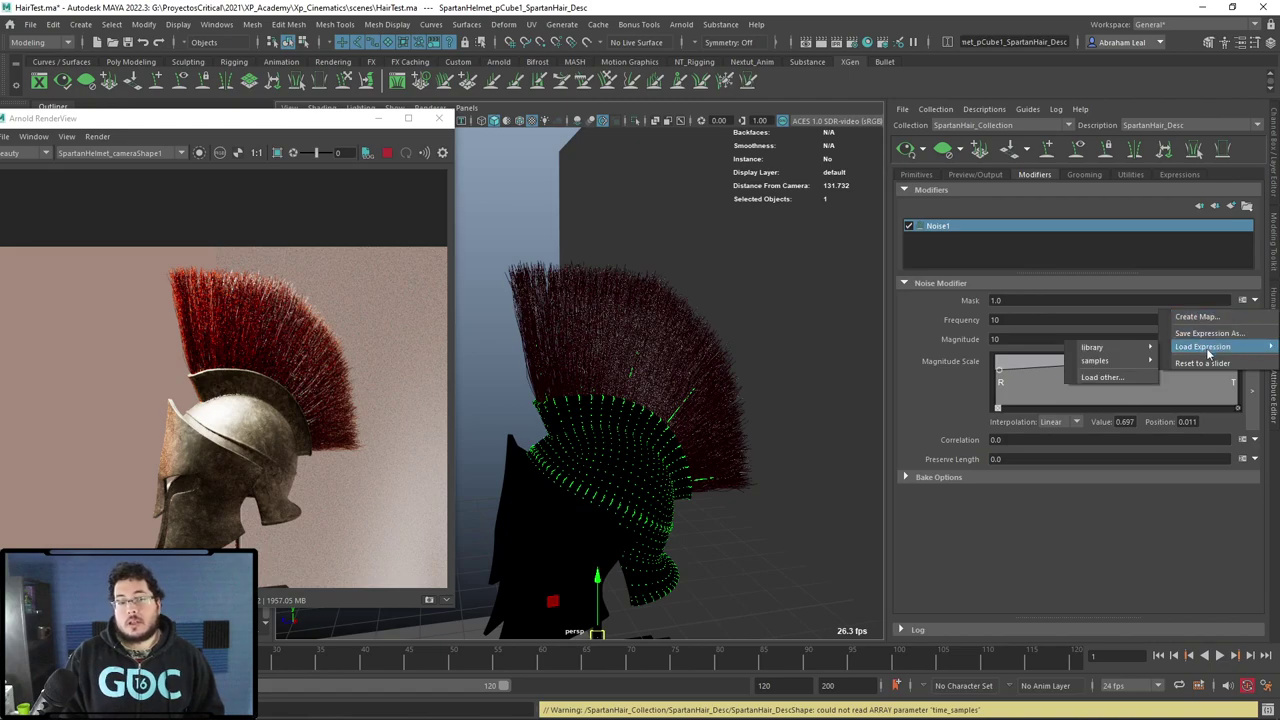
click(905, 361)
click(997, 300)
text(.5)
key(Return)
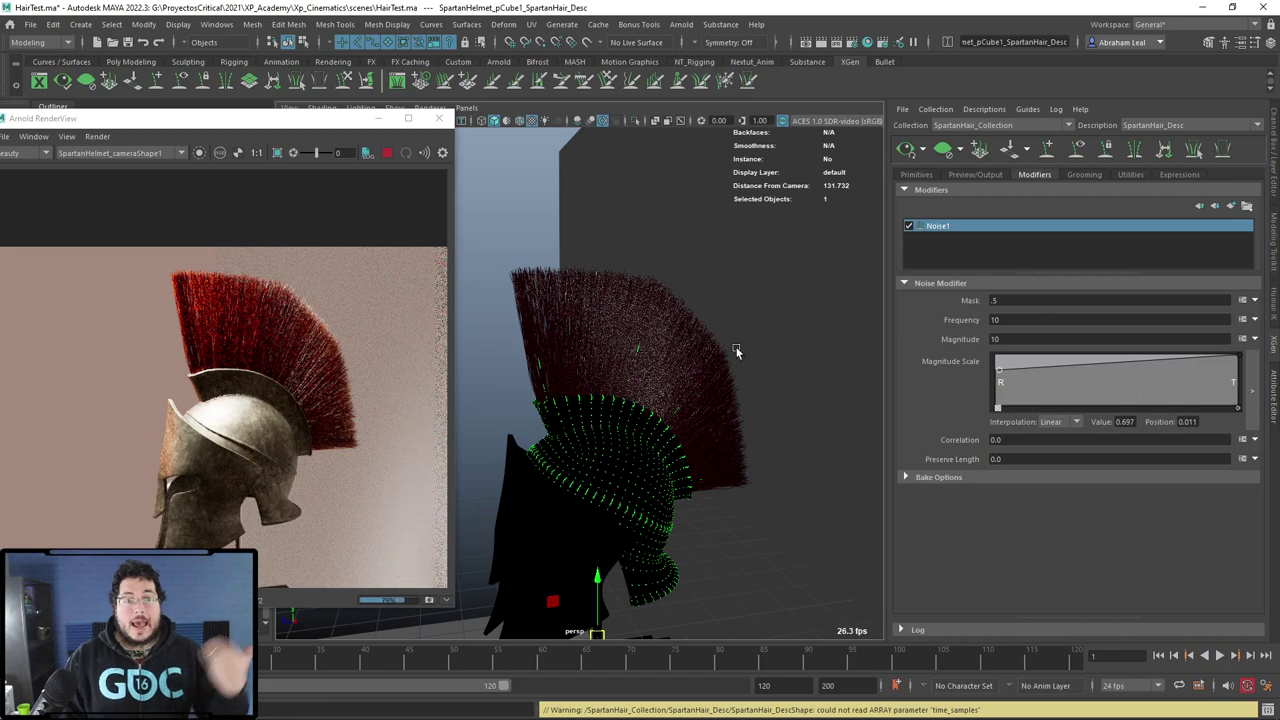
click(993, 302)
text(1)
key(Return)
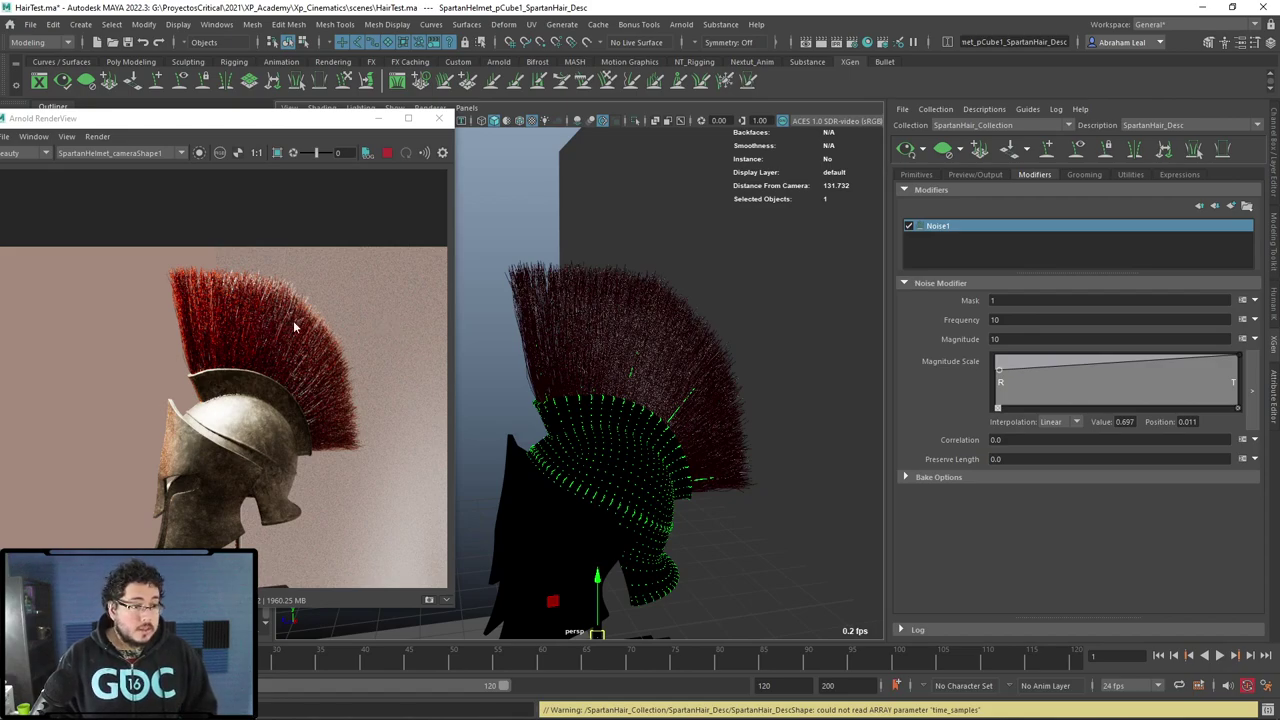
scroll(282, 350, up, 2)
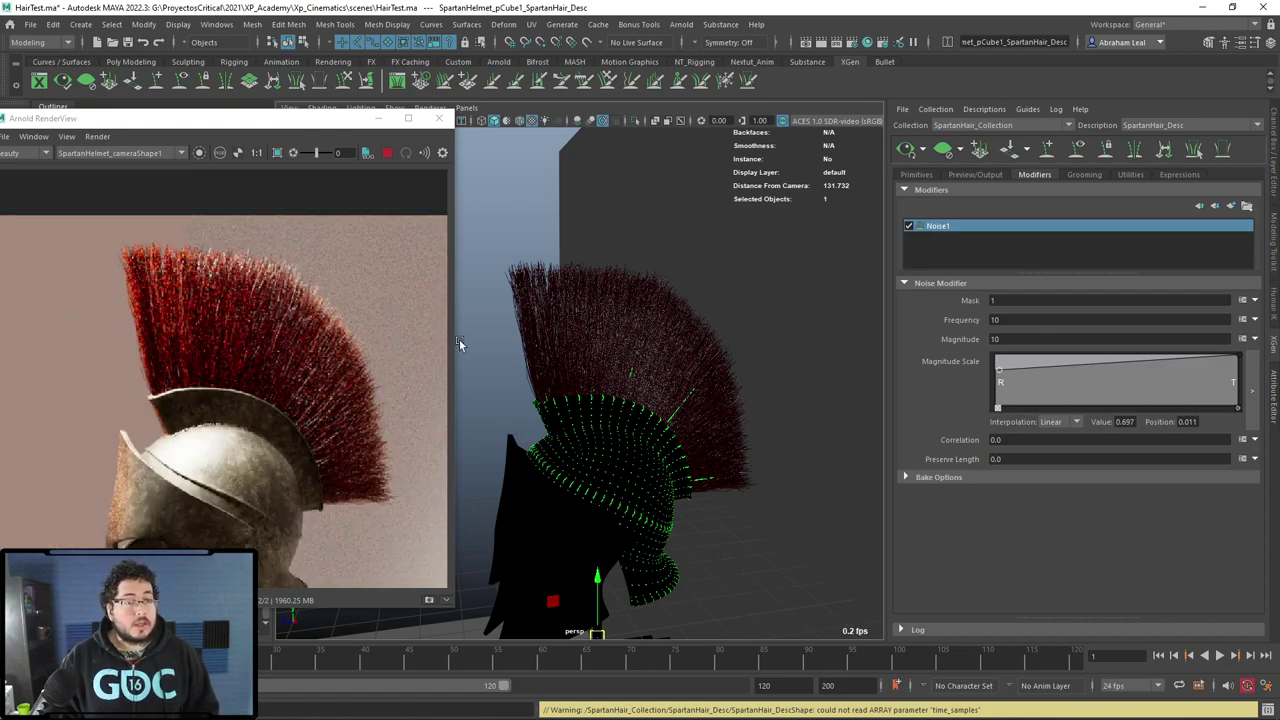
Try a Clumping modifier with Clump at 10 and the tip of its clump scale at 0.934, and remove the modifier.
click(1230, 209)
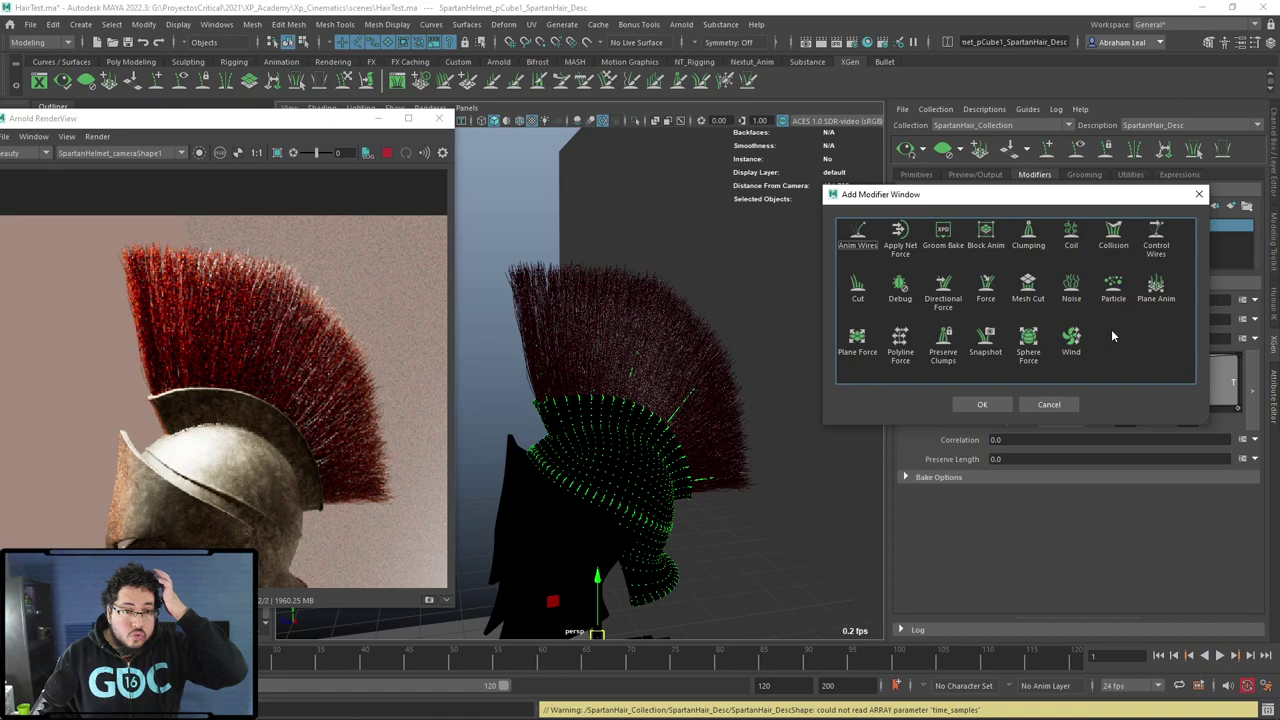
click(1033, 235)
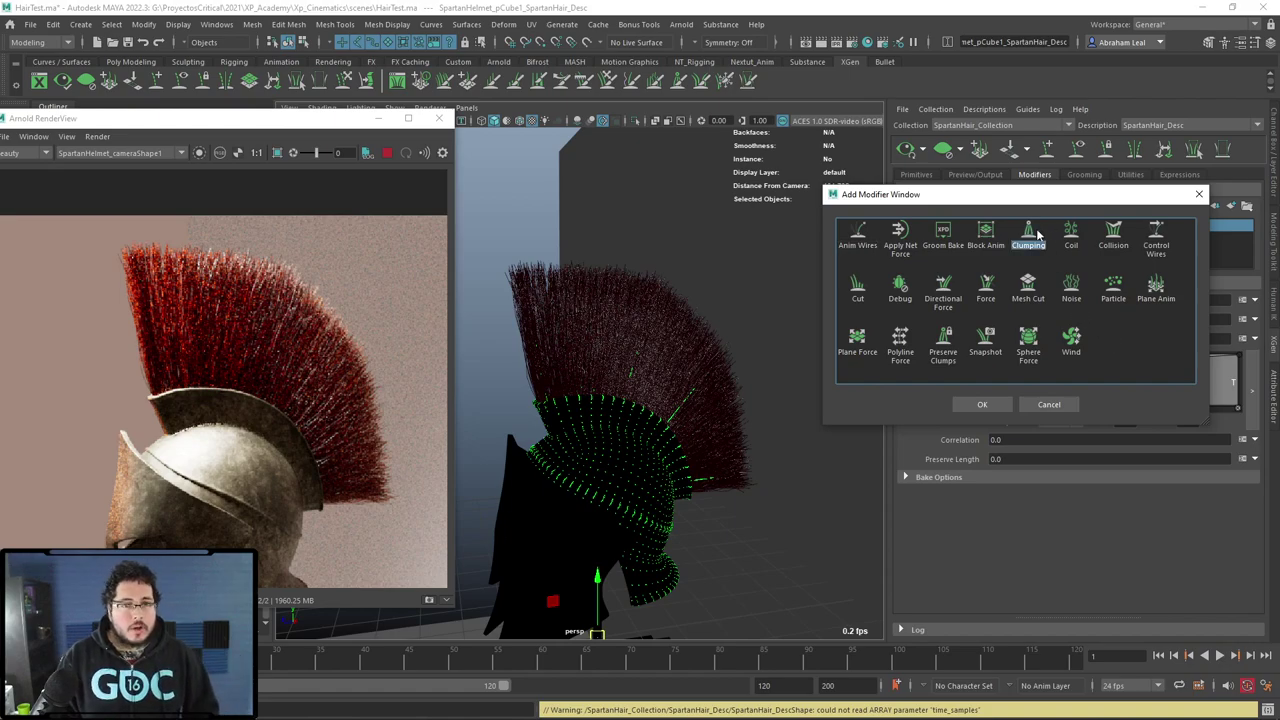
click(980, 406)
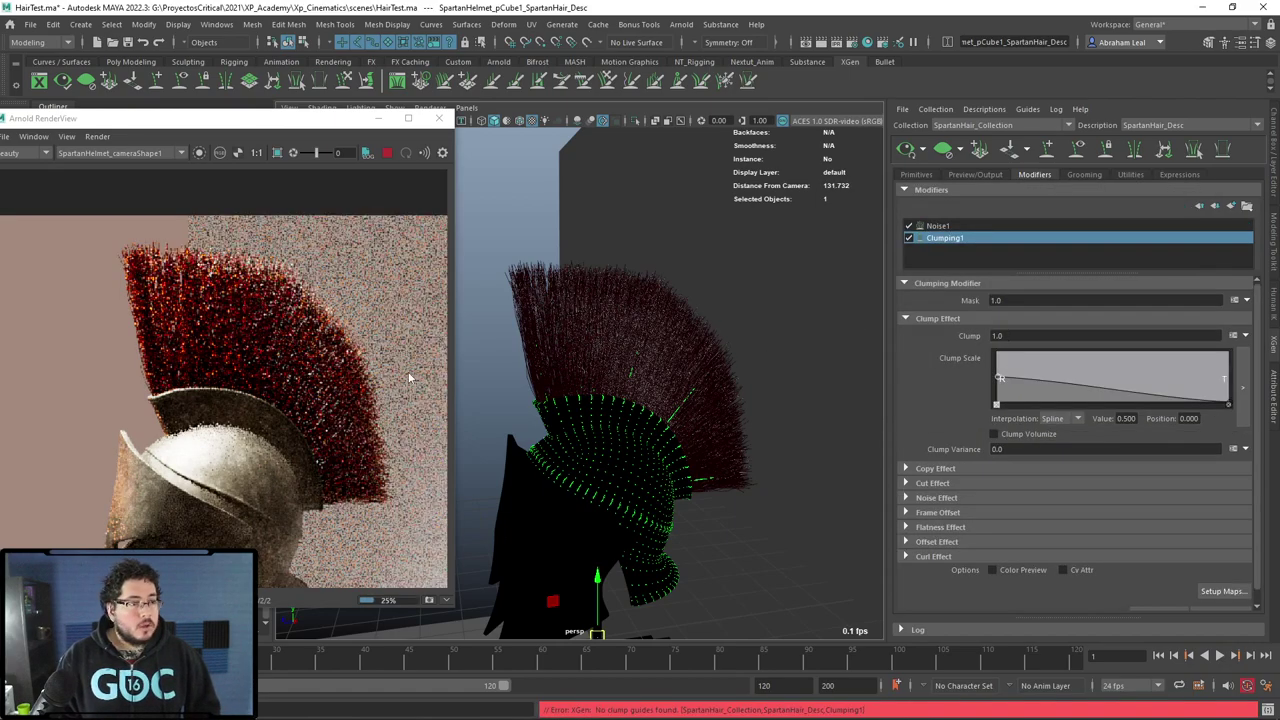
click(1010, 335)
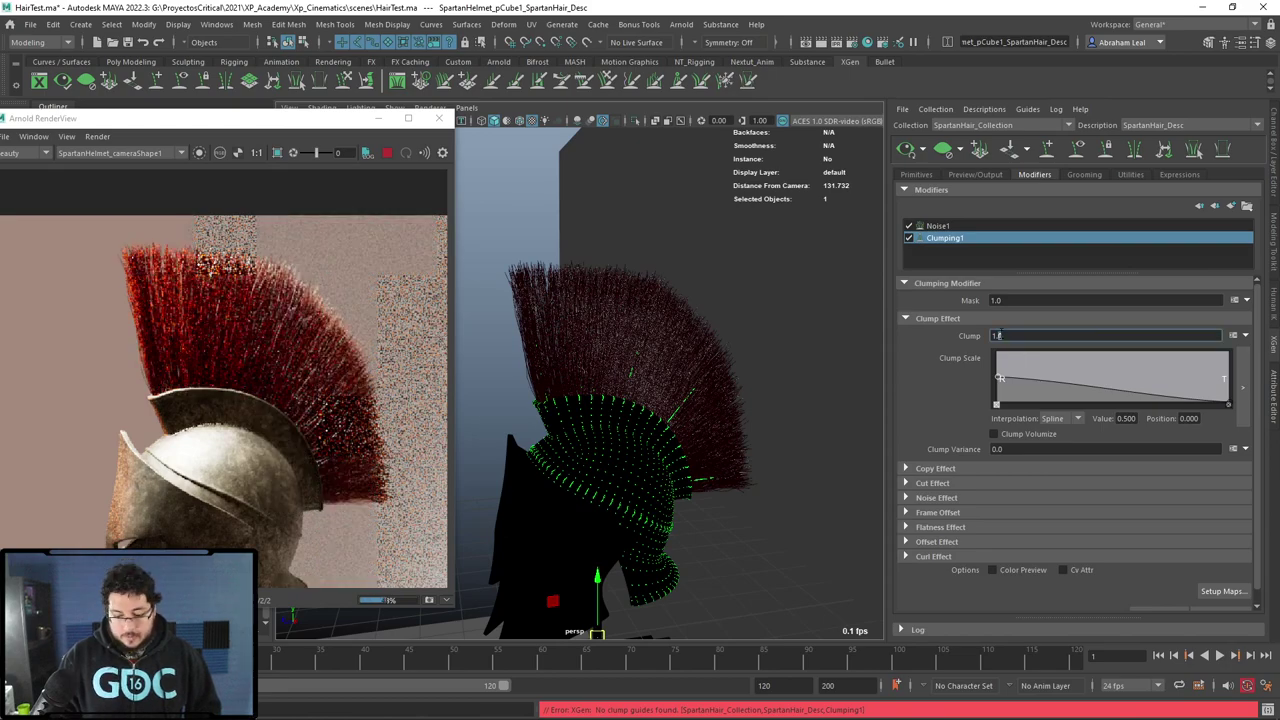
text(1)
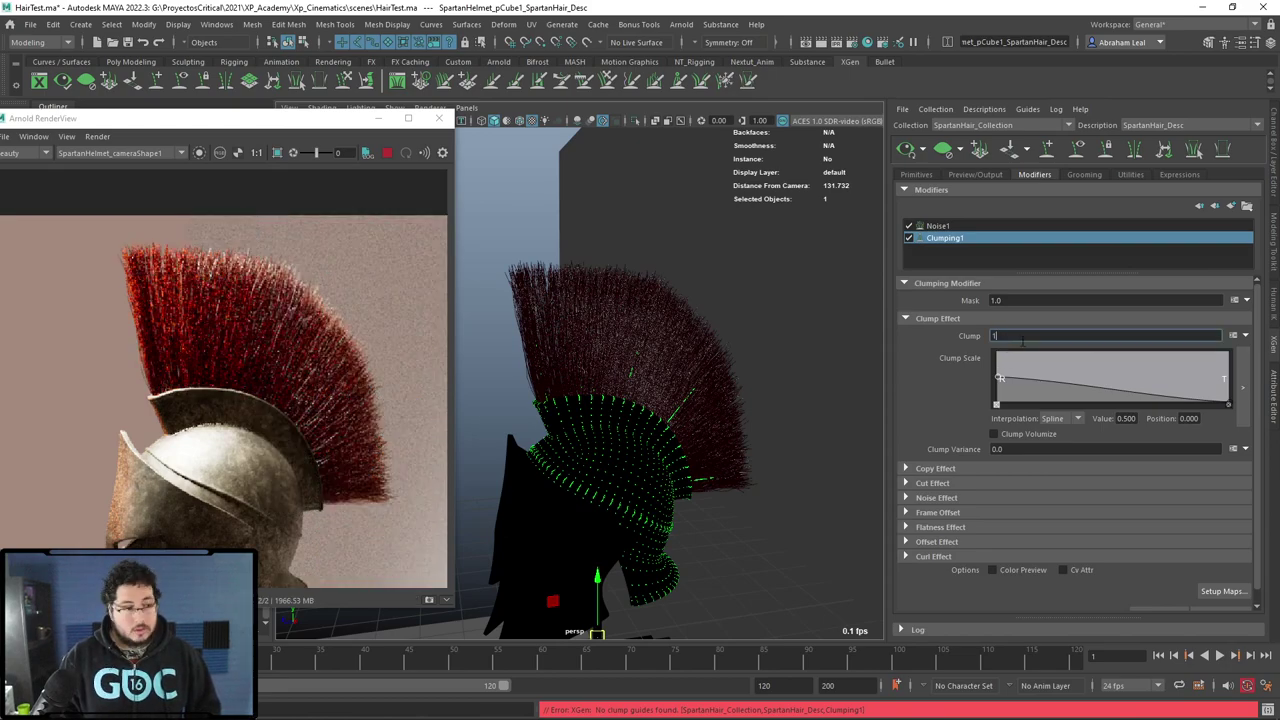
text(0)
key(Return)
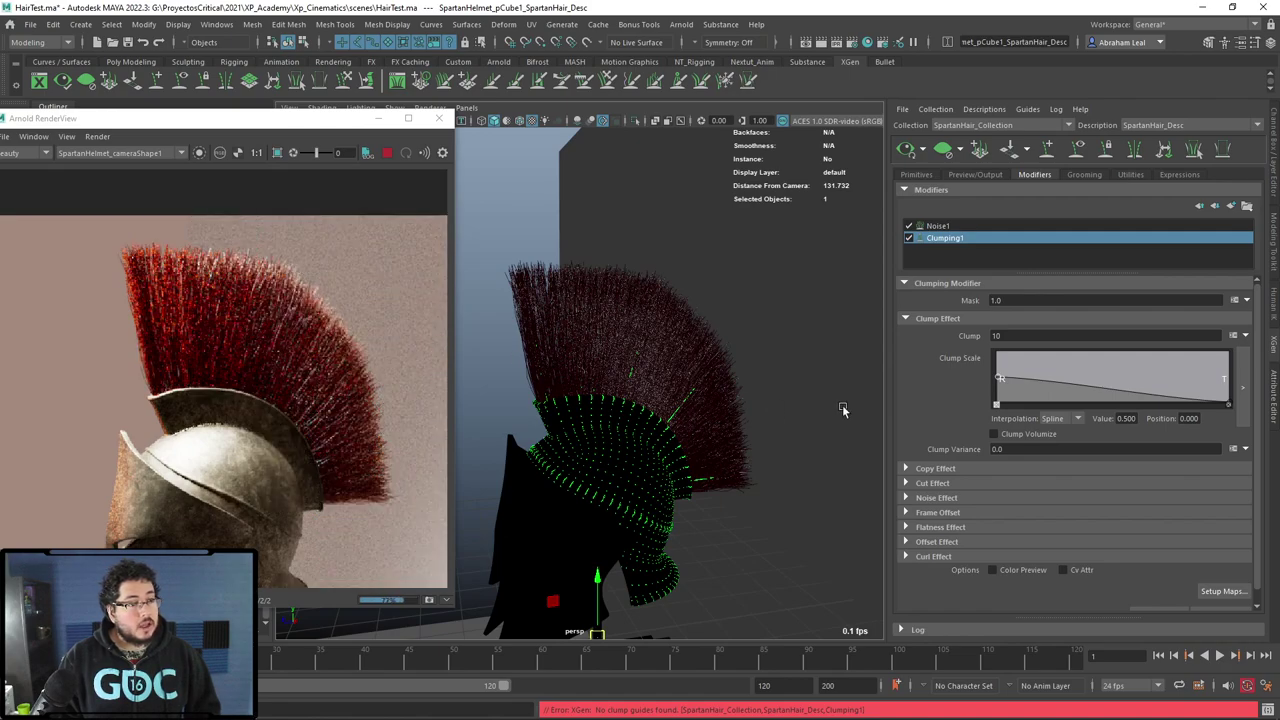
drag(1227, 404, 1227, 358)
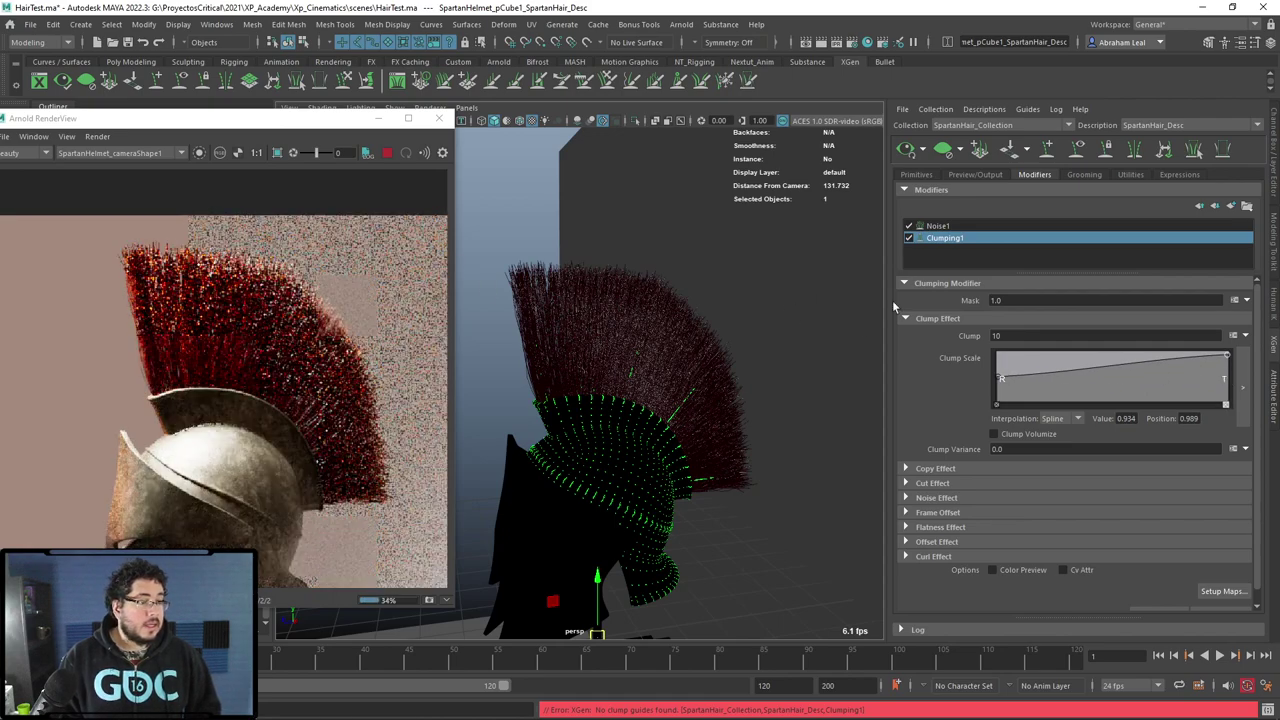
right_click(989, 242)
click(1018, 300)
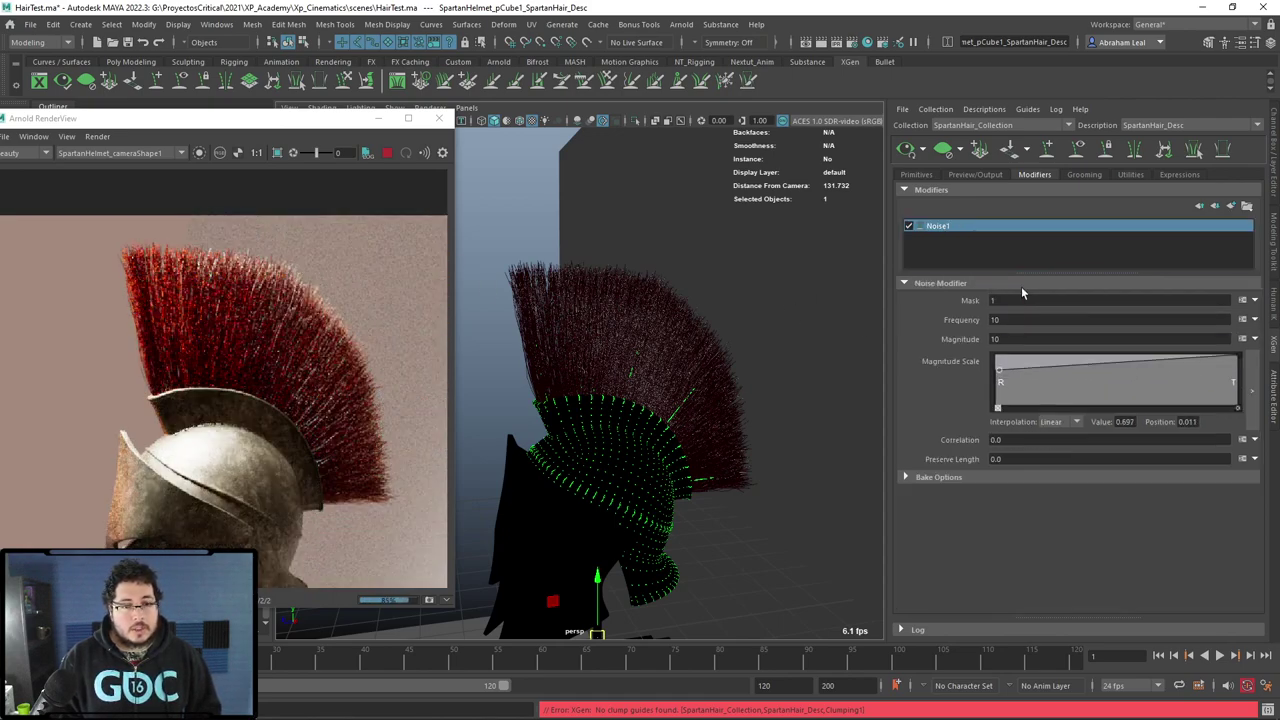
Add a Cut modifier to the SpartanHair description alongside the Noise modifier.
click(1233, 206)
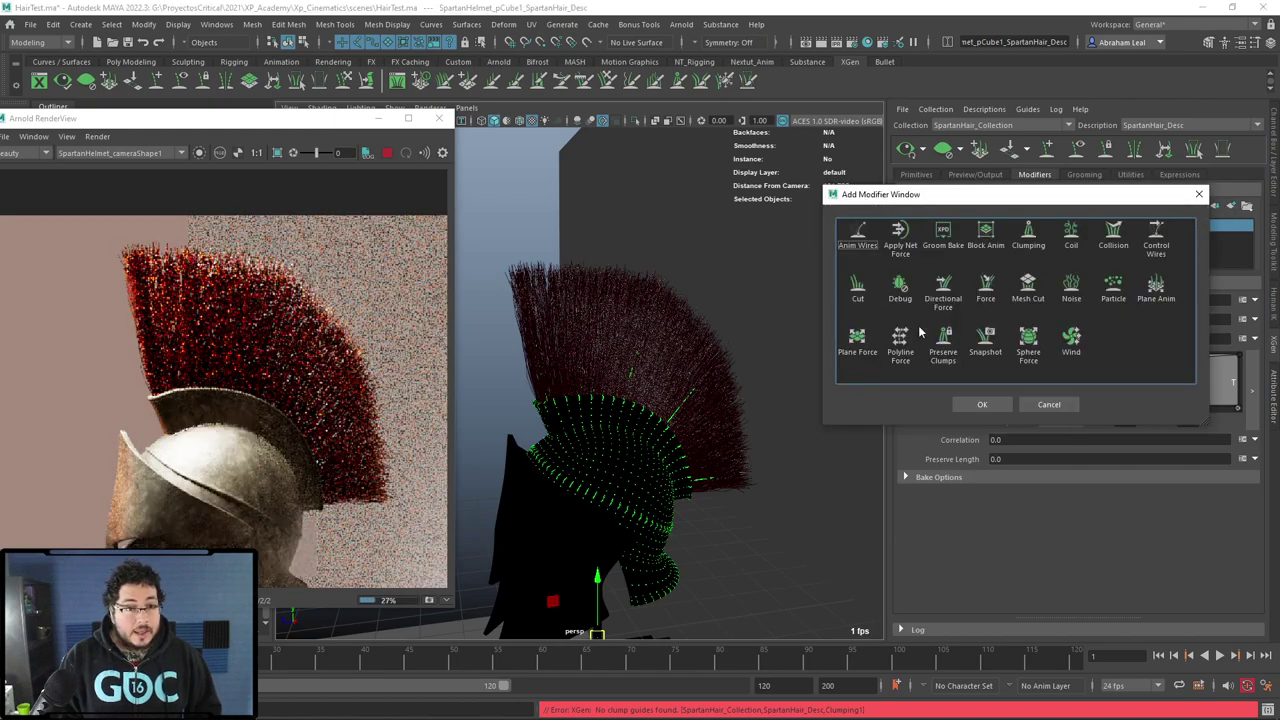
click(856, 288)
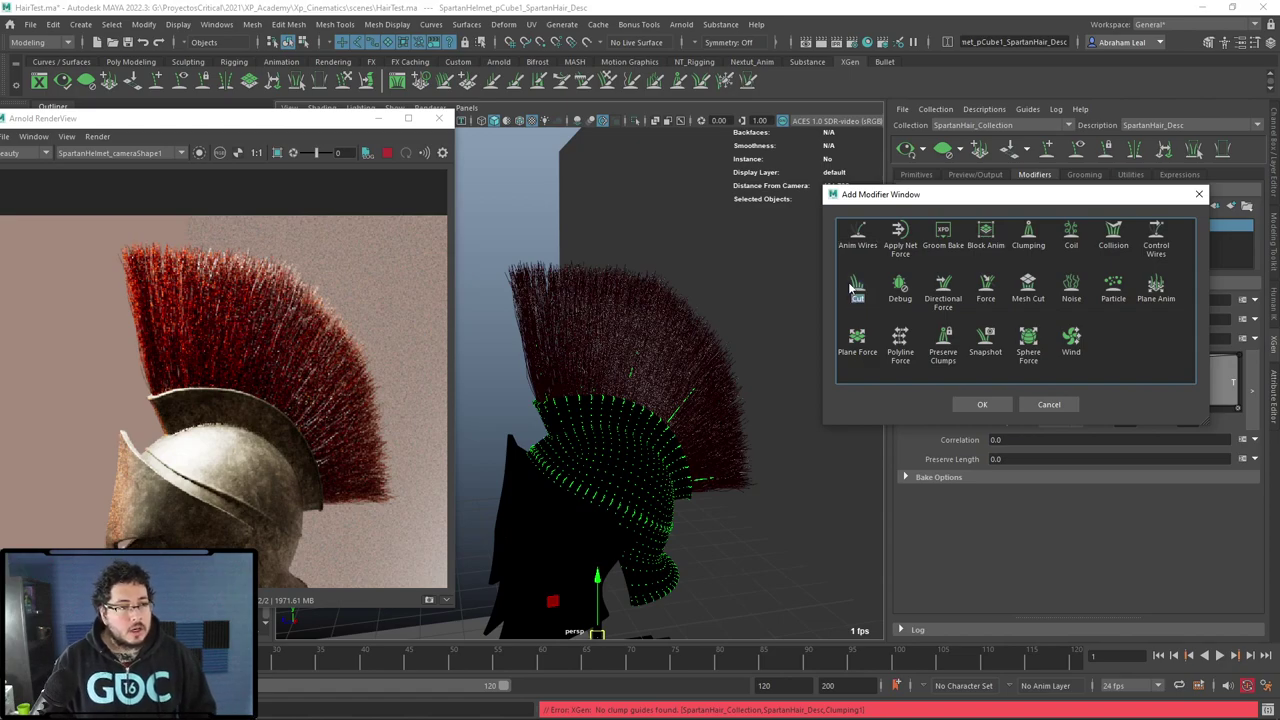
click(966, 407)
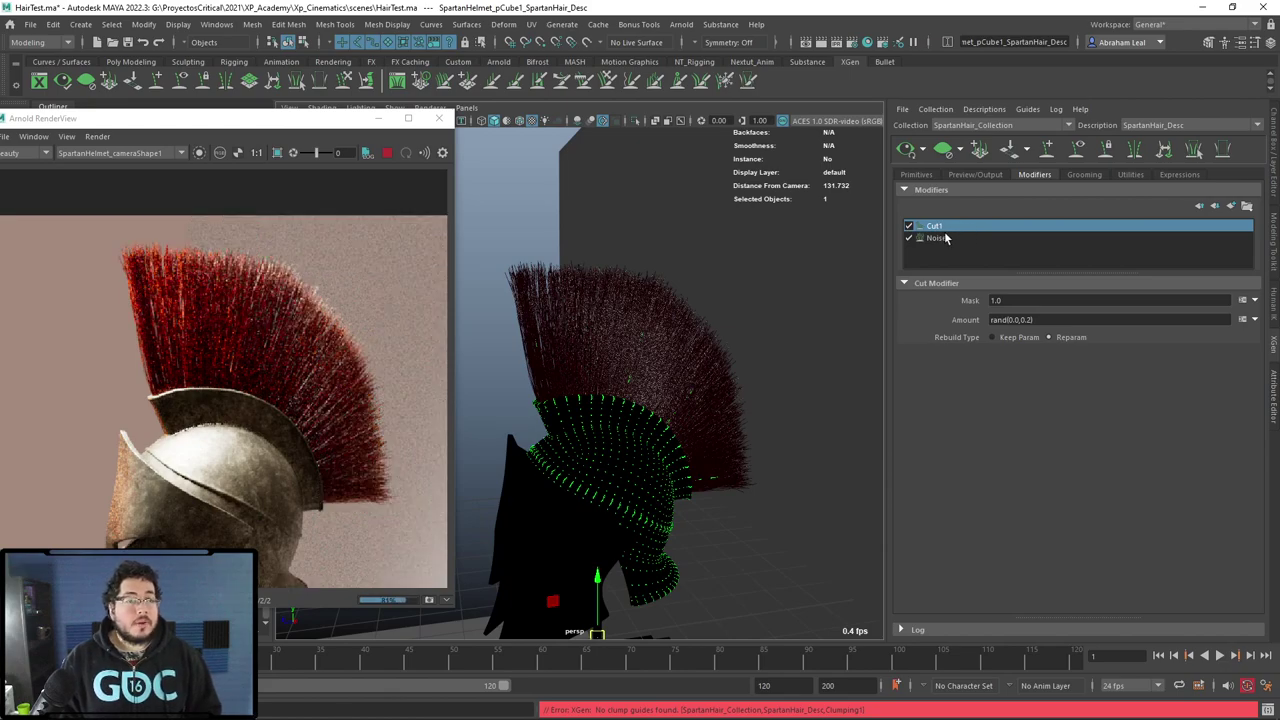
Set the Cut modifier's amount to rand(0.0,5) to vary the plume's strand lengths.
click(1029, 320)
double_click(1029, 320)
double_click(1029, 320)
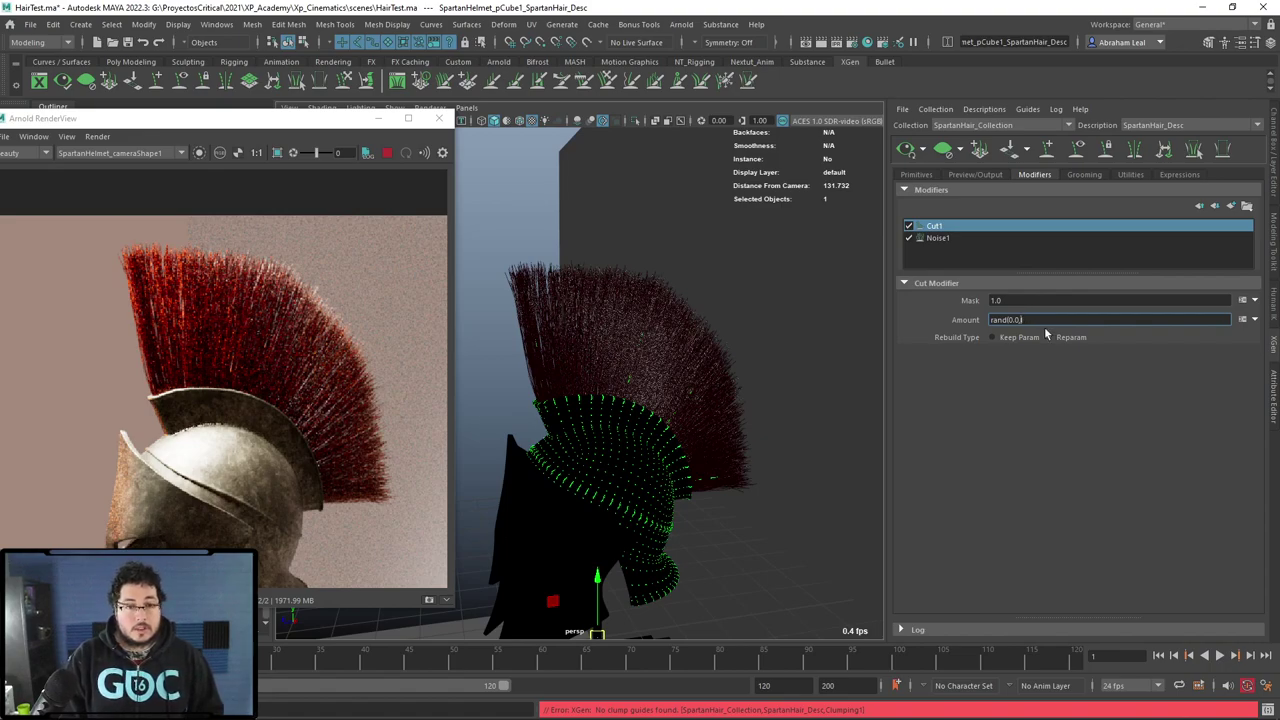
text(0.5)
key(Return)
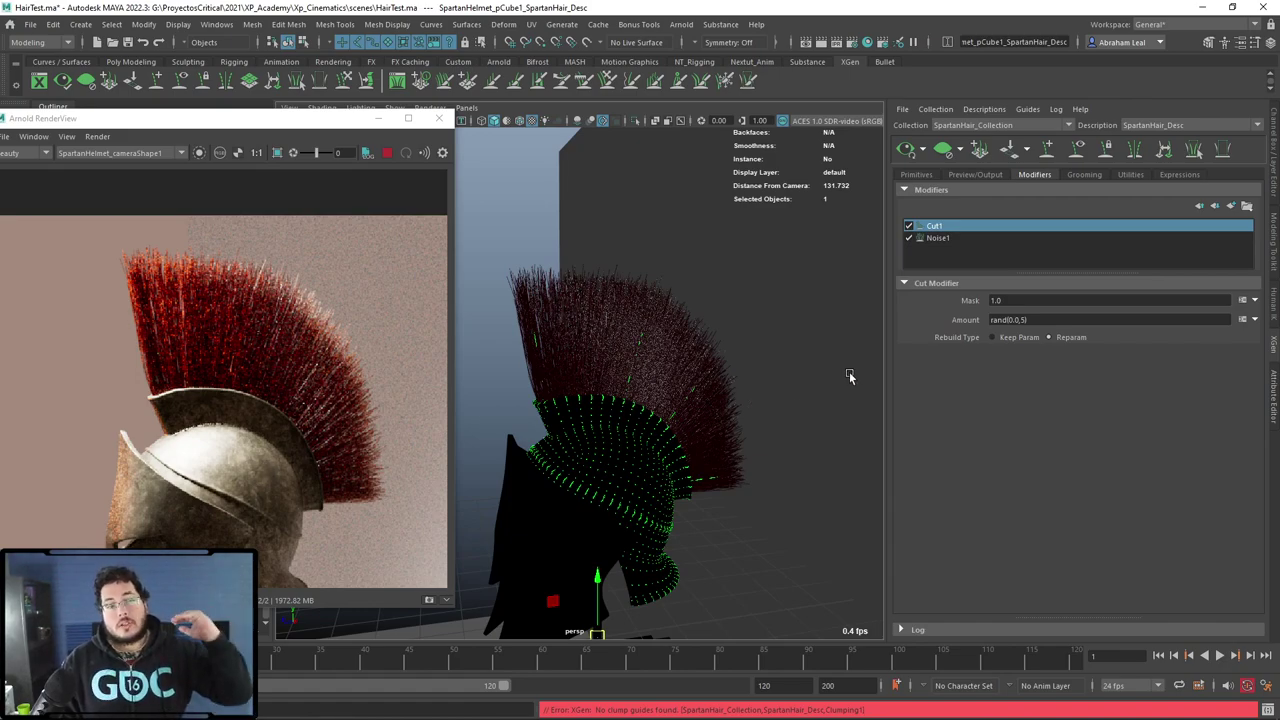
Try the Cut amount at rand(0.0,50) and restore it to rand(0.0,5).
click(1020, 320)
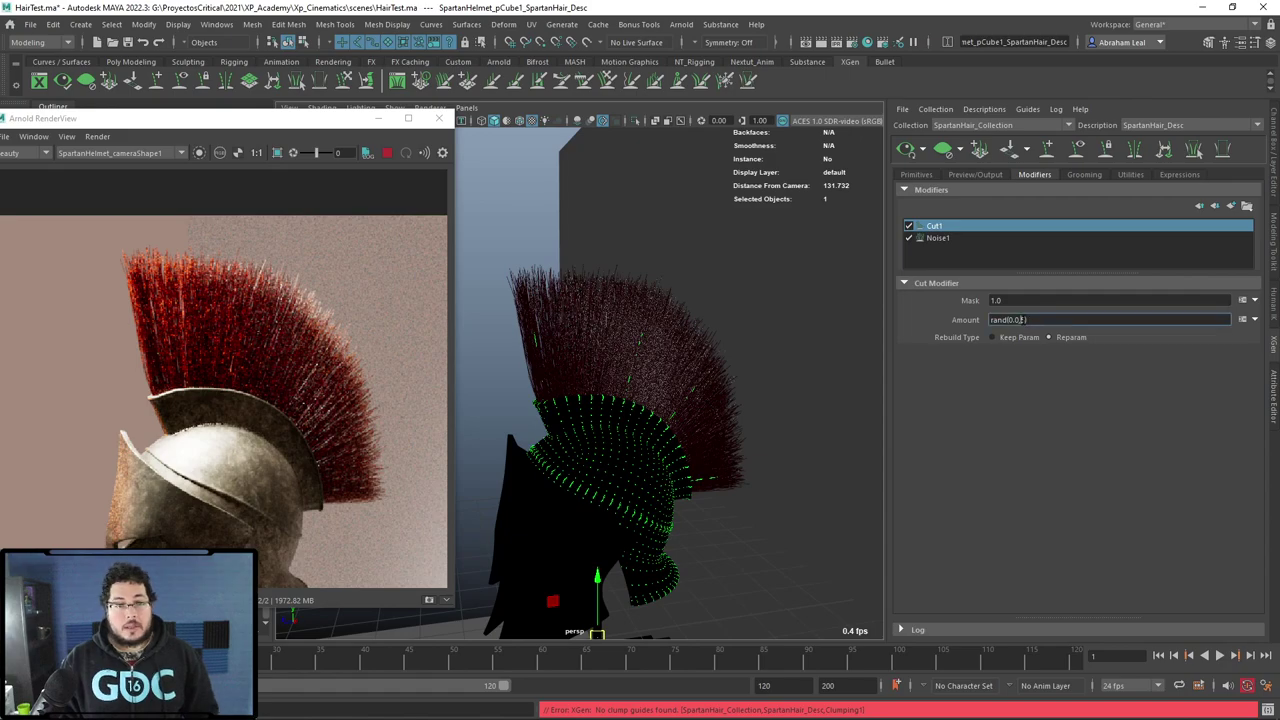
text(0)
key(Return)
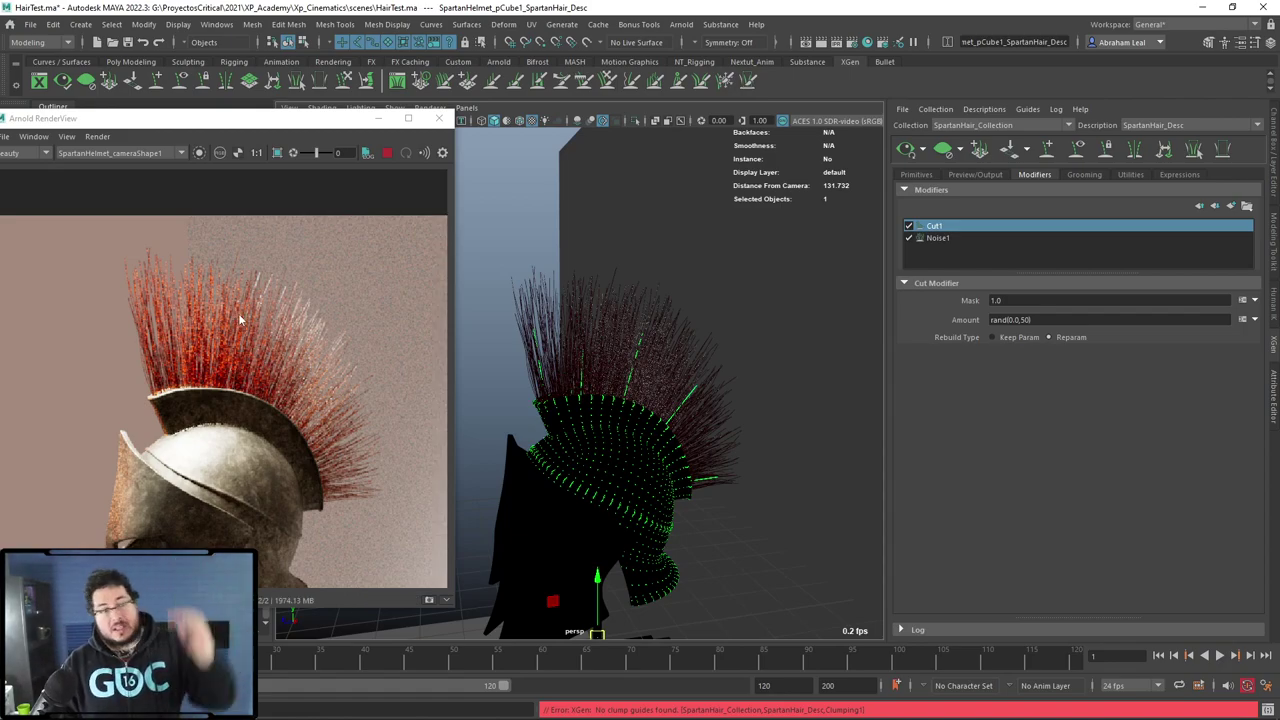
click(1025, 322)
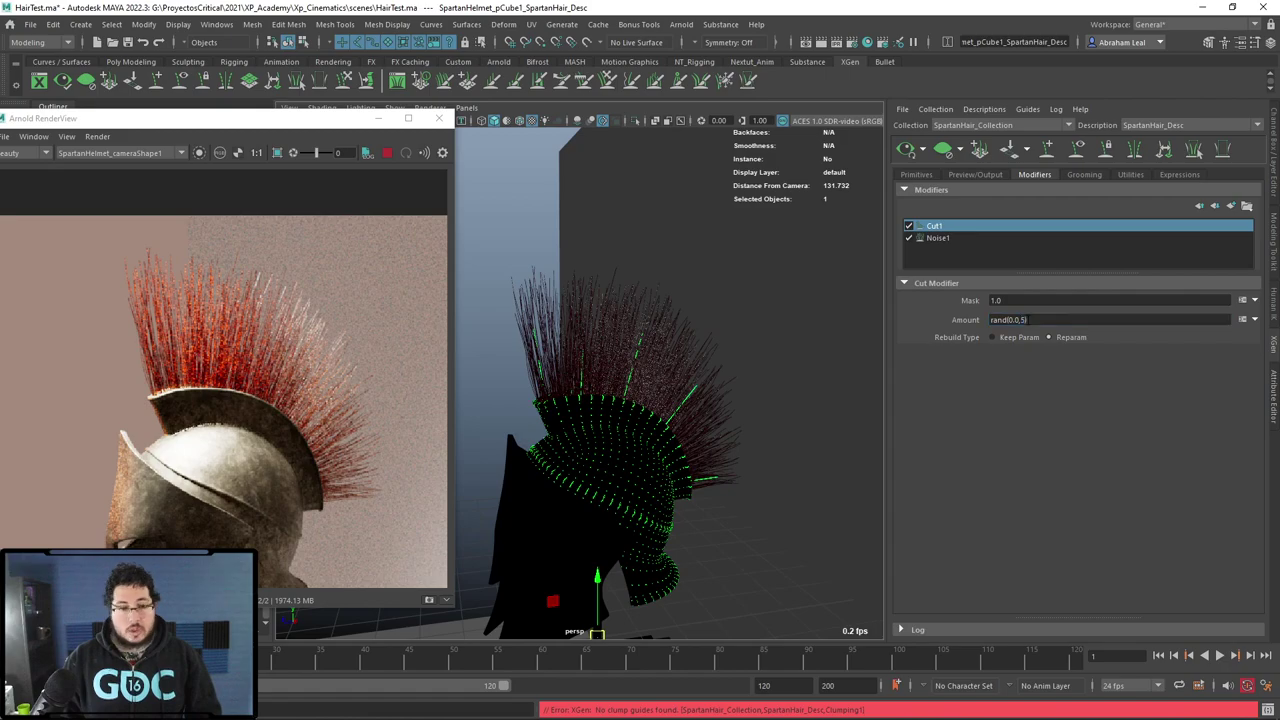
key(Return)
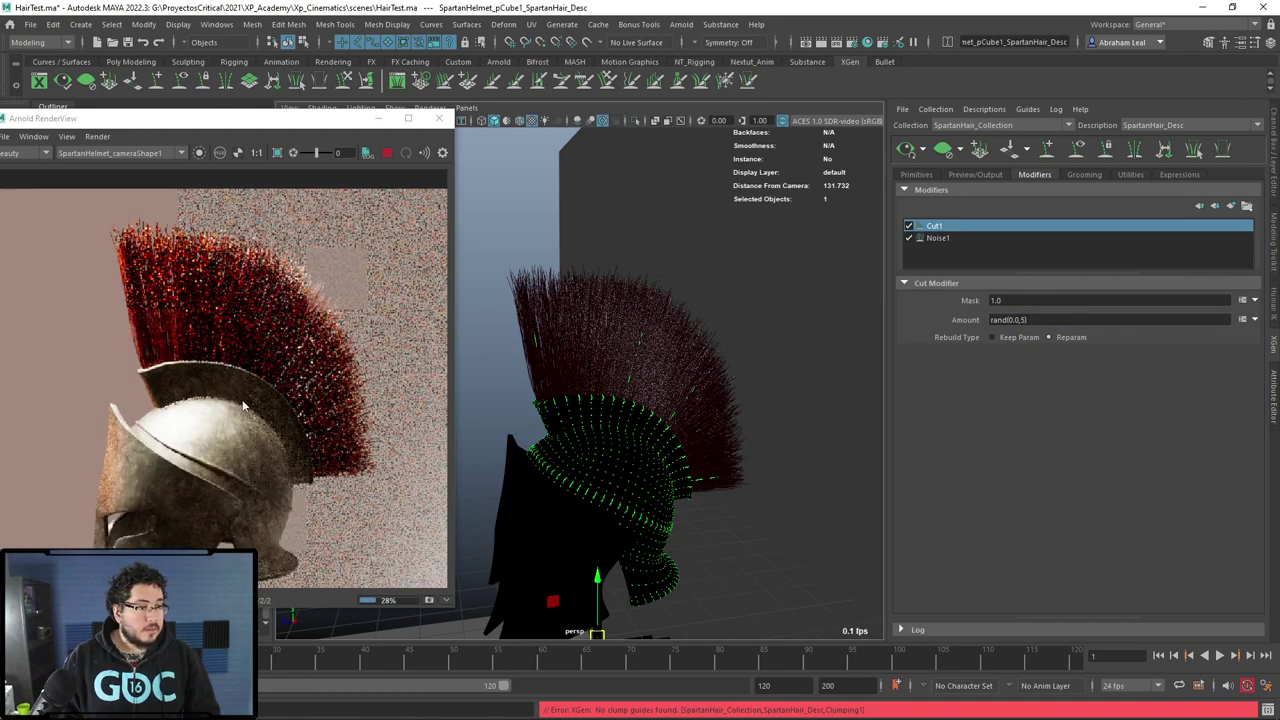
Add a Coil modifier to the plume on top of the Cut and Noise modifiers.
click(1231, 206)
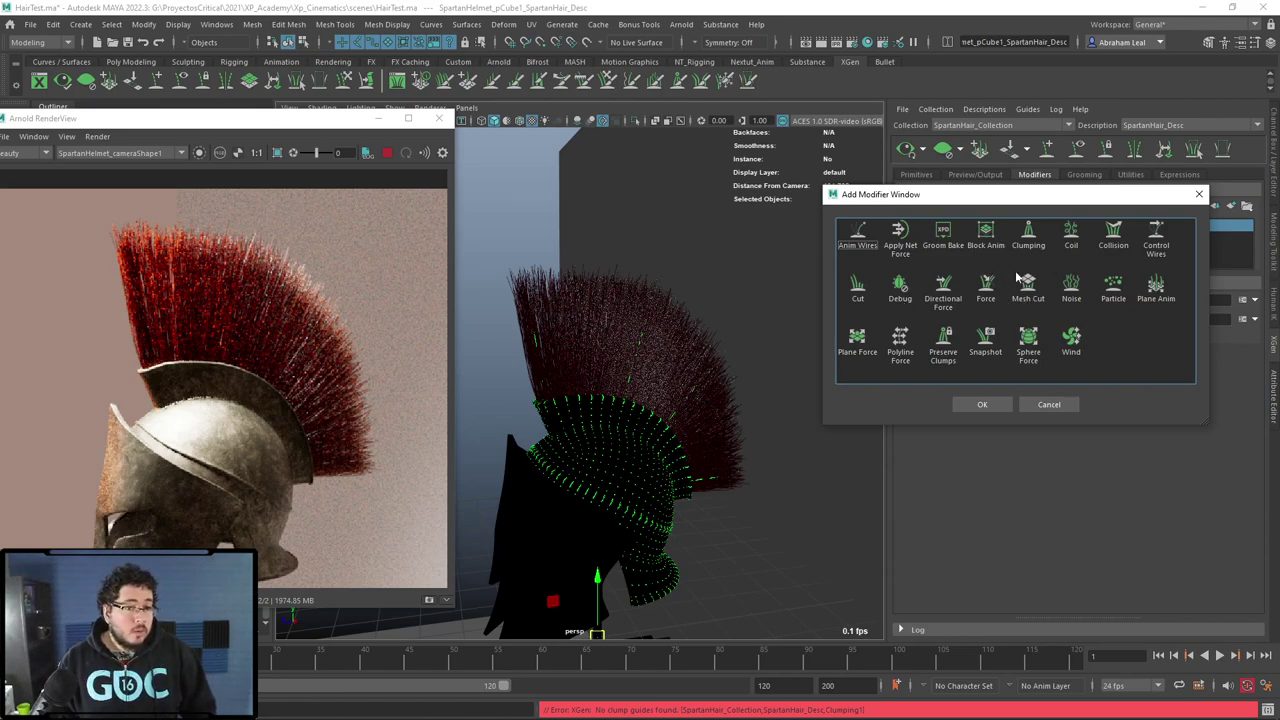
click(1071, 240)
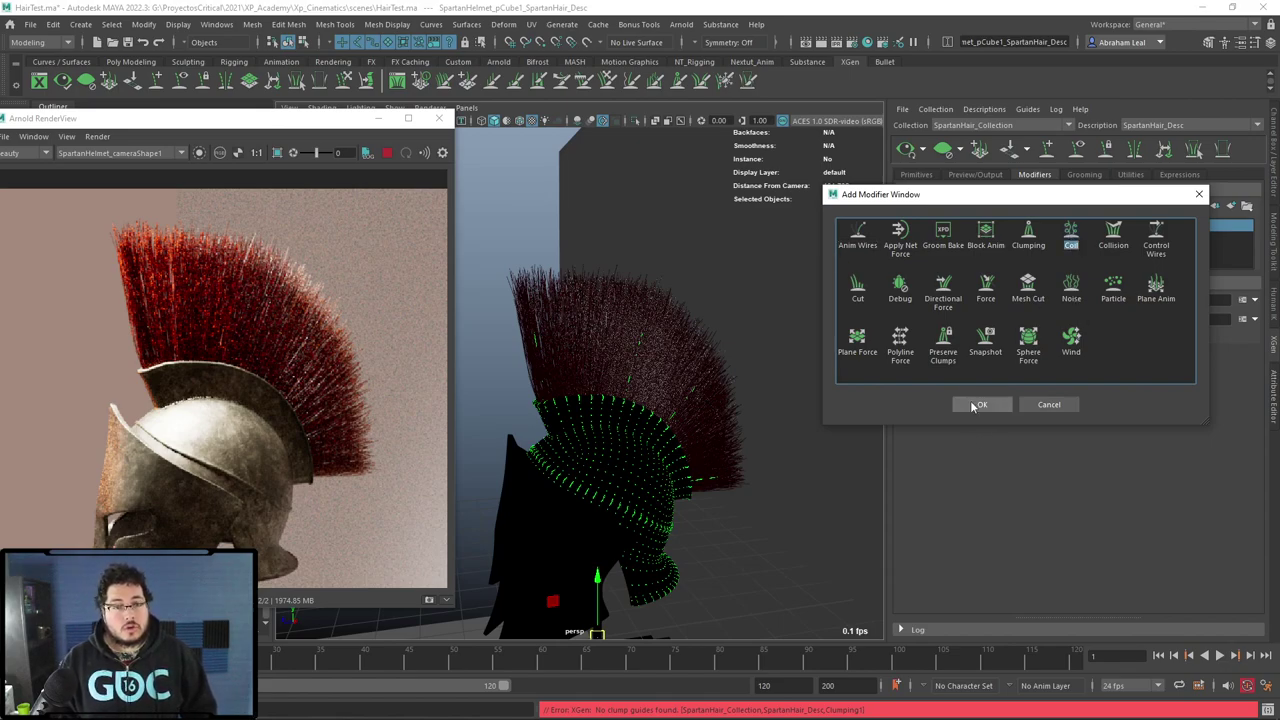
click(978, 404)
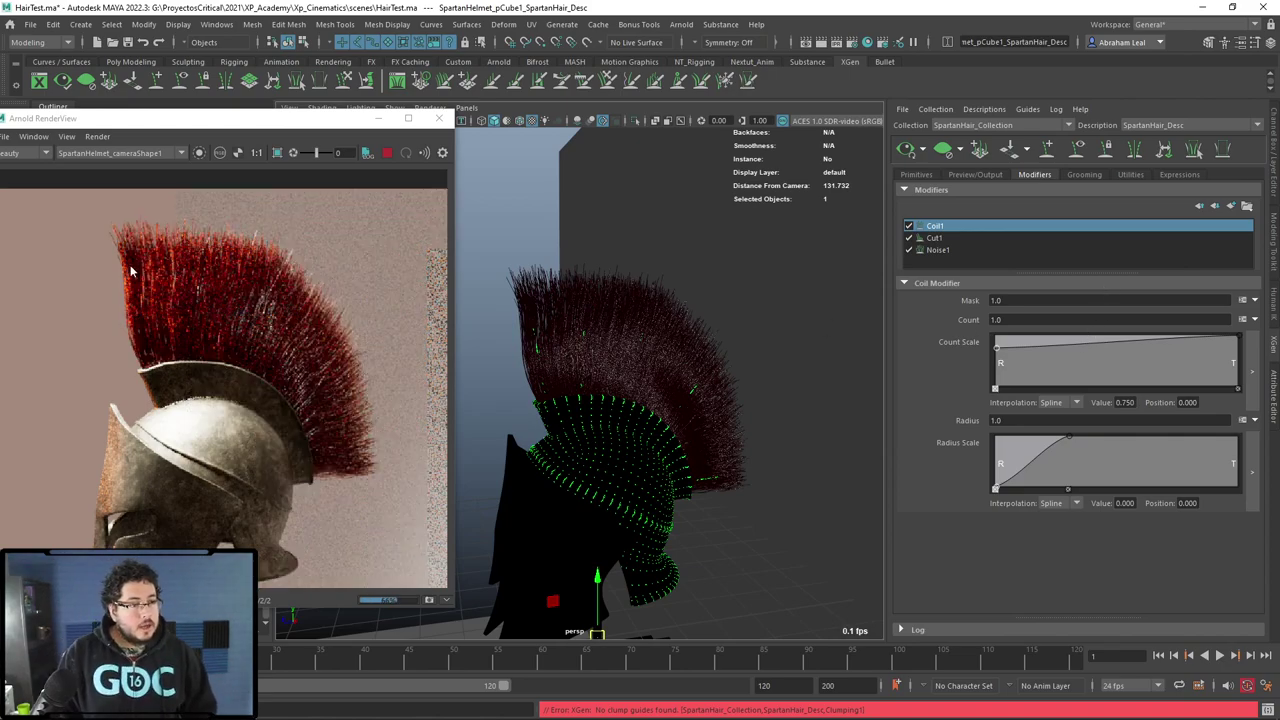
mouse_move(606, 373)
alt+mouse_down()
mouse_move(720, 369)
mouse_move(598, 382)
alt+mouse_up()
scroll(598, 382, up, 3)
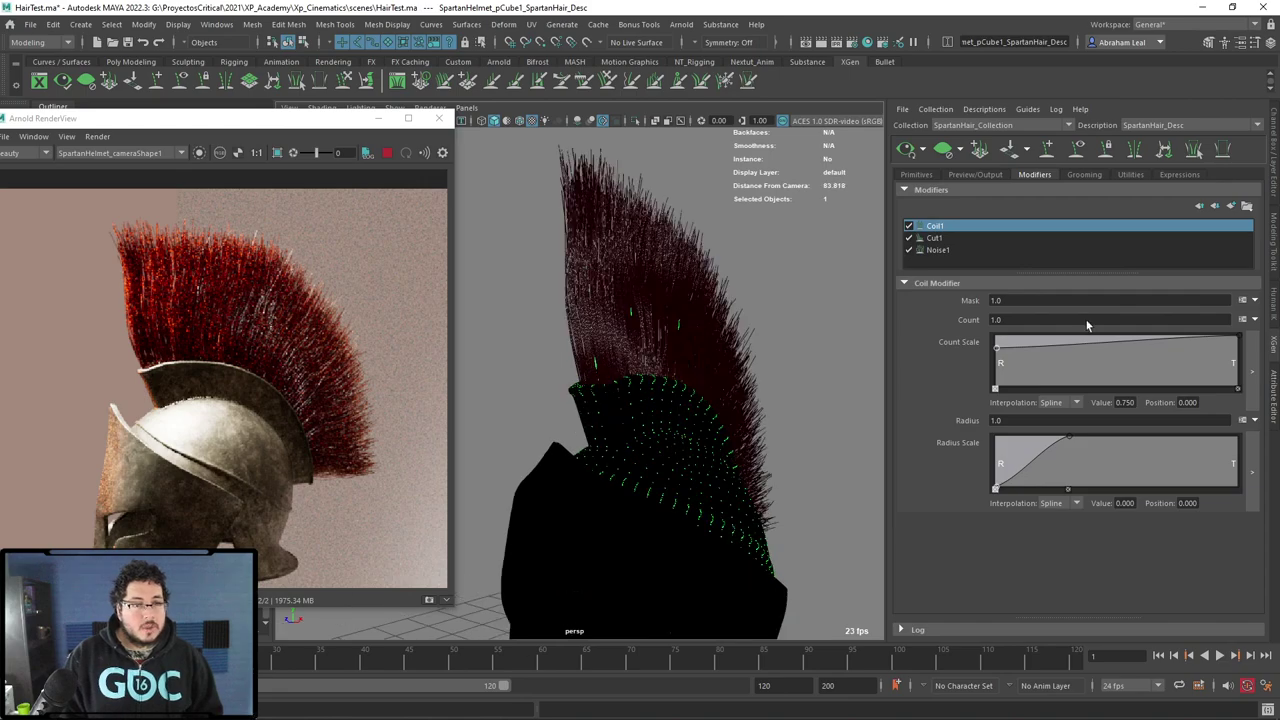
Set the Coil modifier's count to 10 and check the strands from the front of the helmet.
click(1015, 320)
text(10)
key(Return)
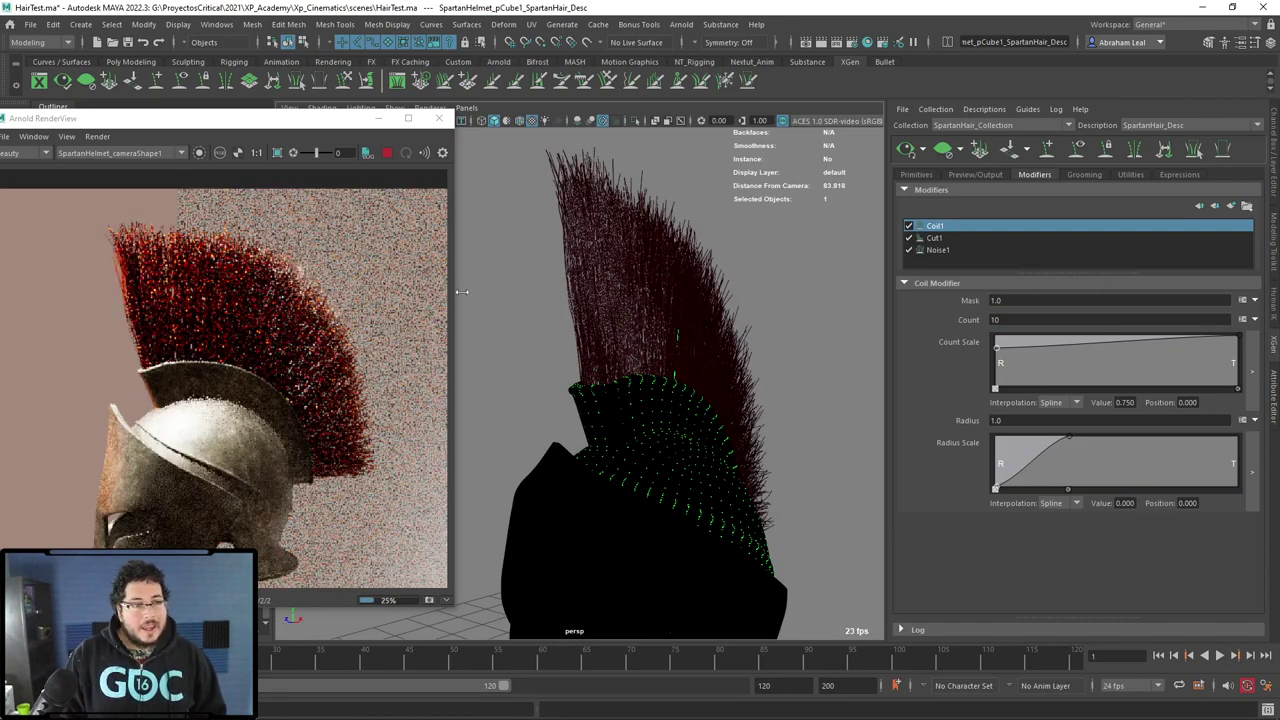
alt+drag(591, 306, 653, 310)
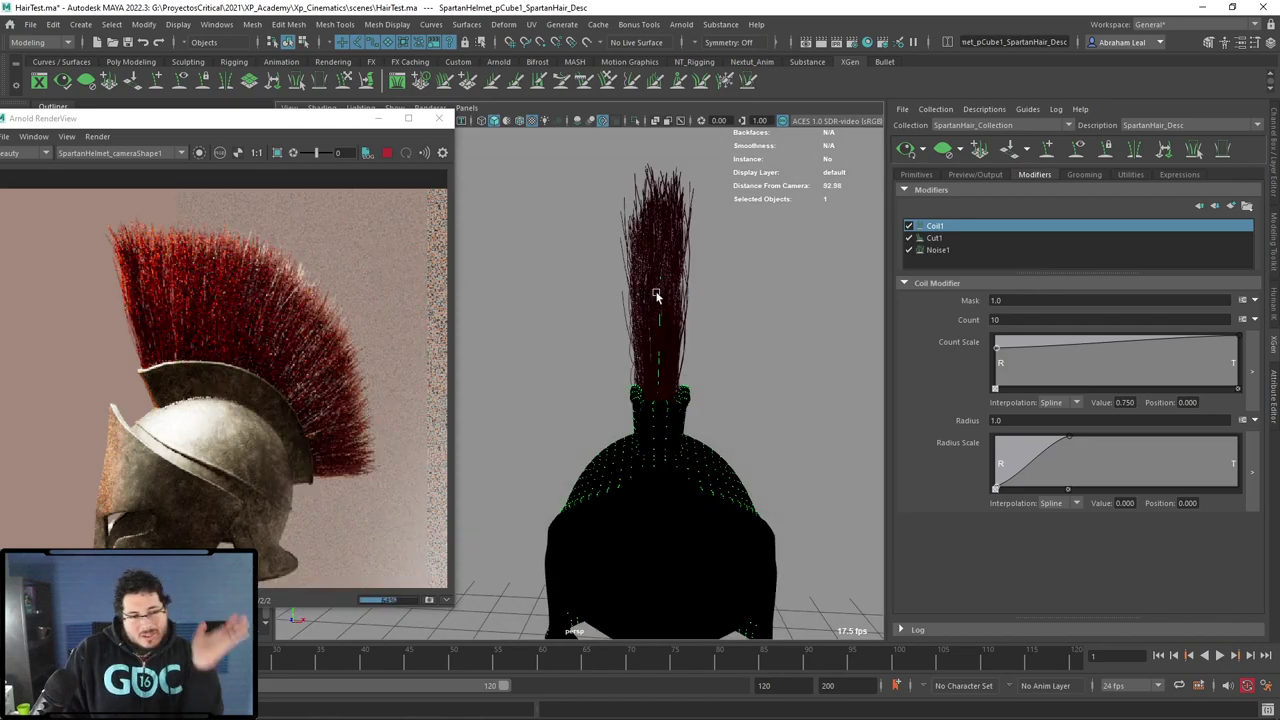
Try a Modifier CV Count of 20 in the hair's primitive attributes and inspect the coiled strands up close.
click(916, 174)
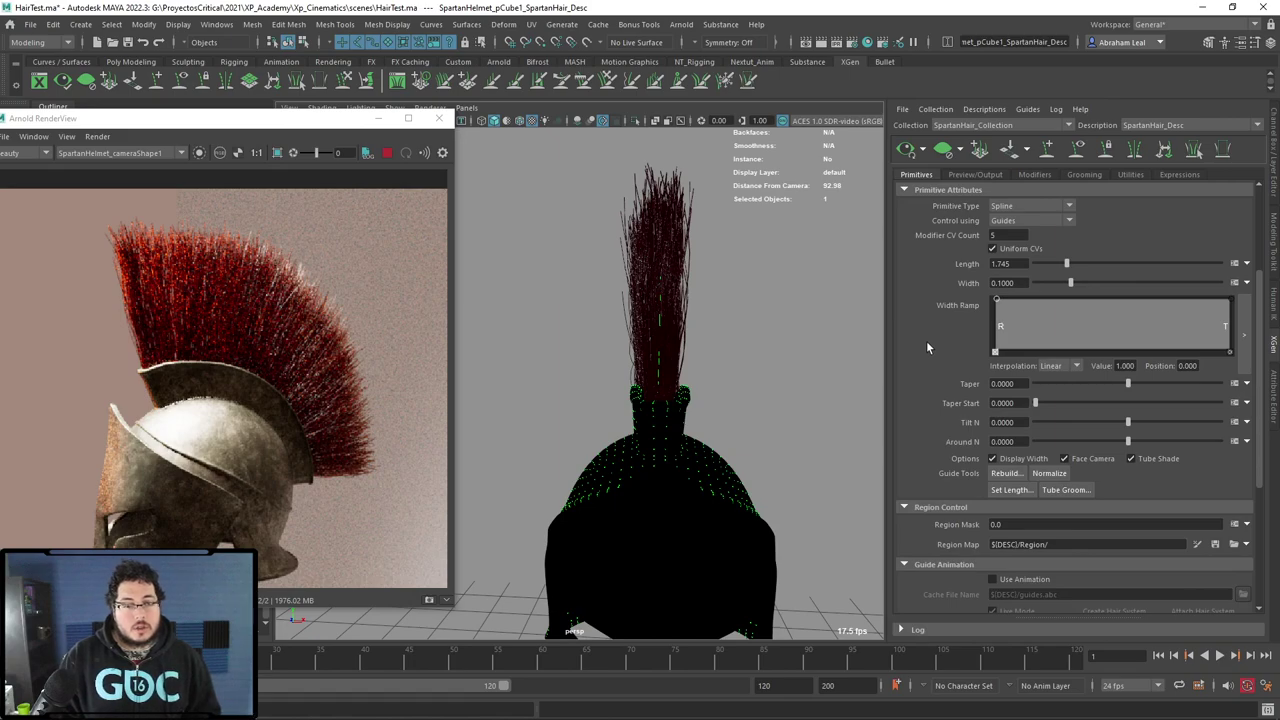
scroll(937, 308, up, 1)
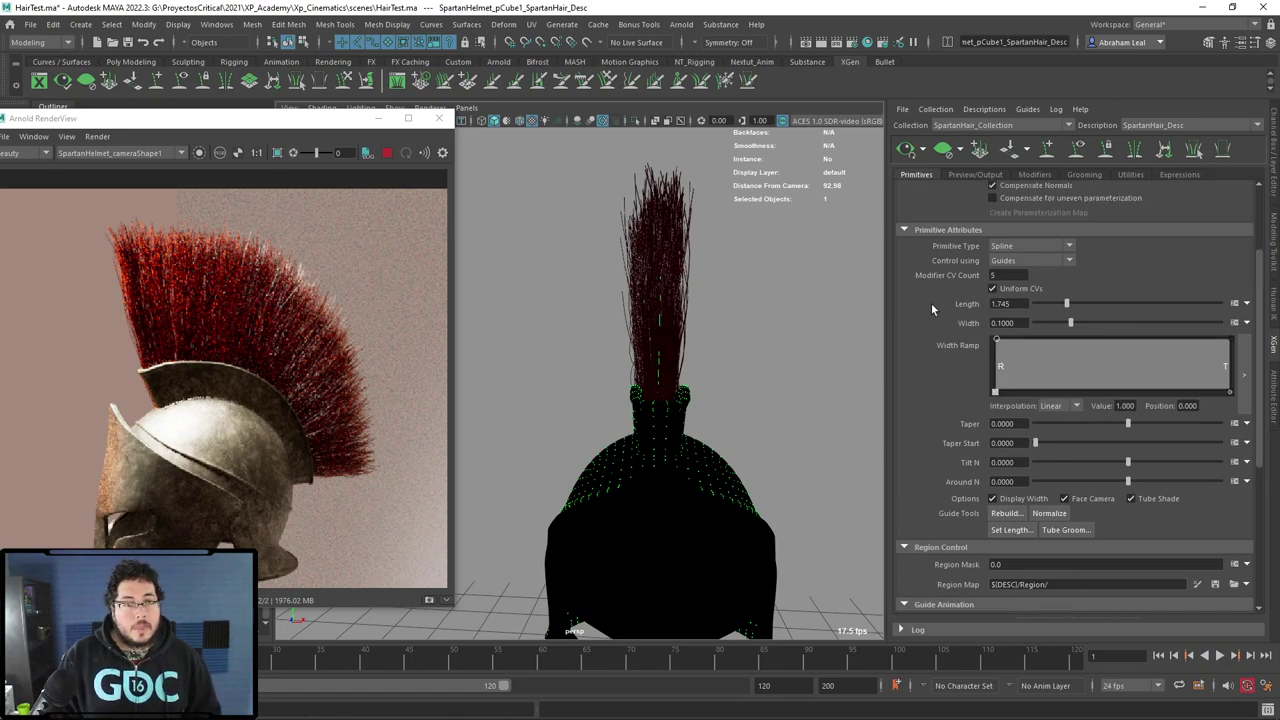
click(1012, 274)
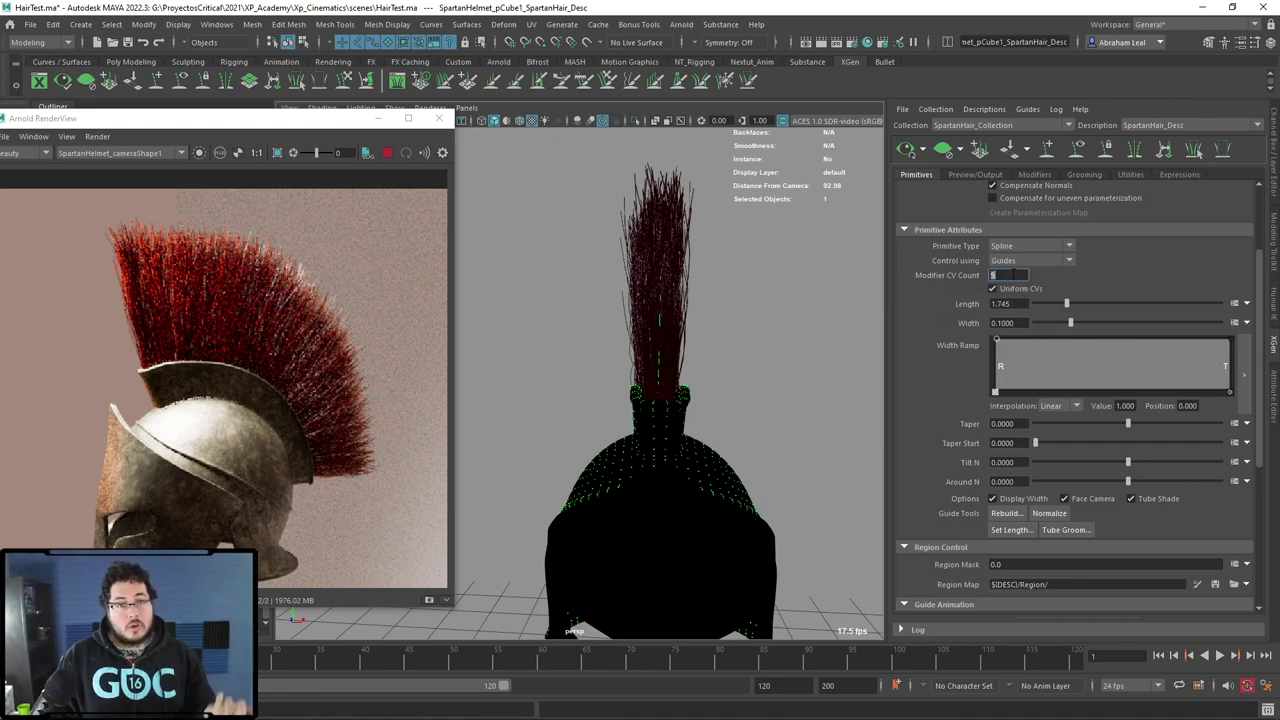
key(Return)
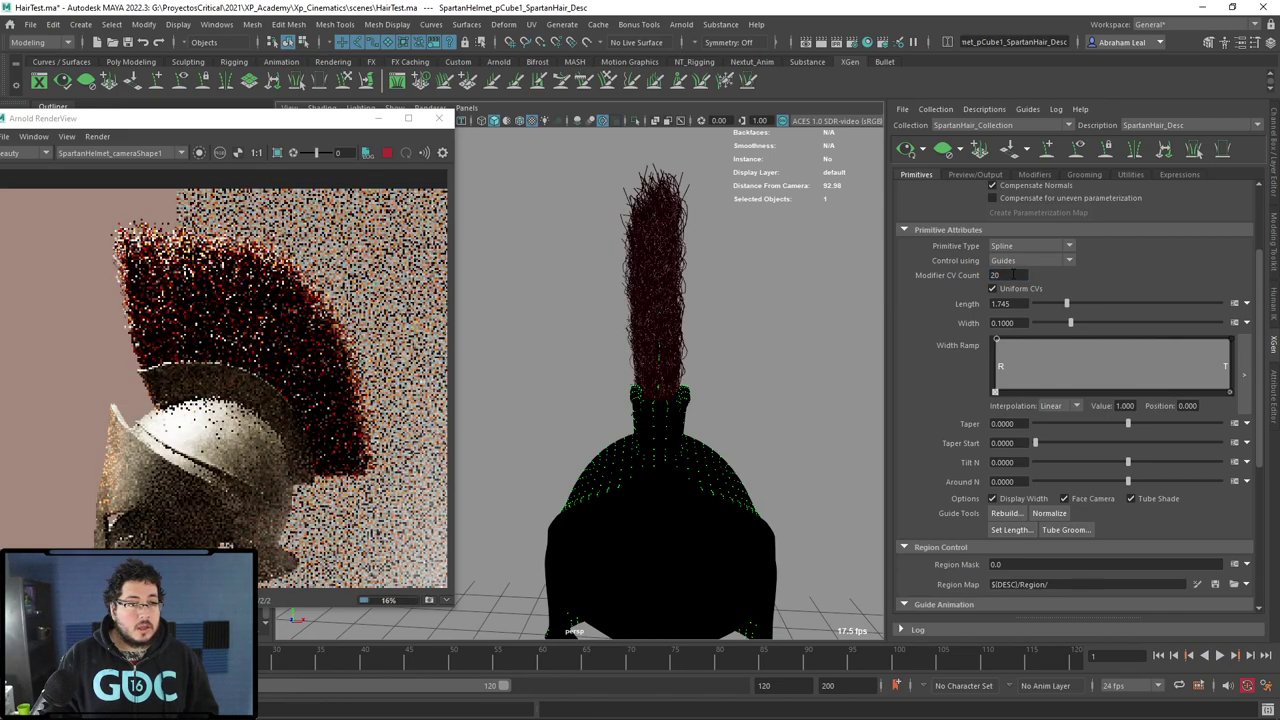
scroll(679, 271, up, 2)
alt+drag(681, 271, 634, 271)
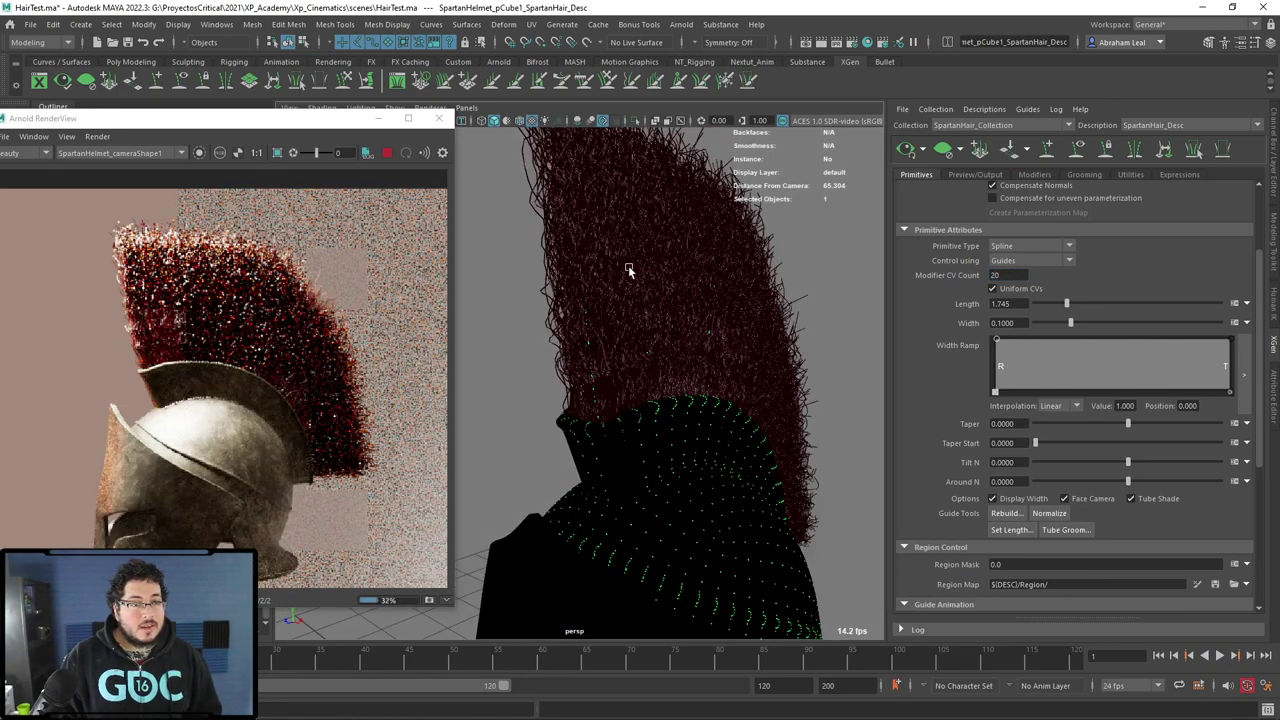
scroll(612, 256, up, 3)
alt+middle_drag(603, 249, 618, 340)
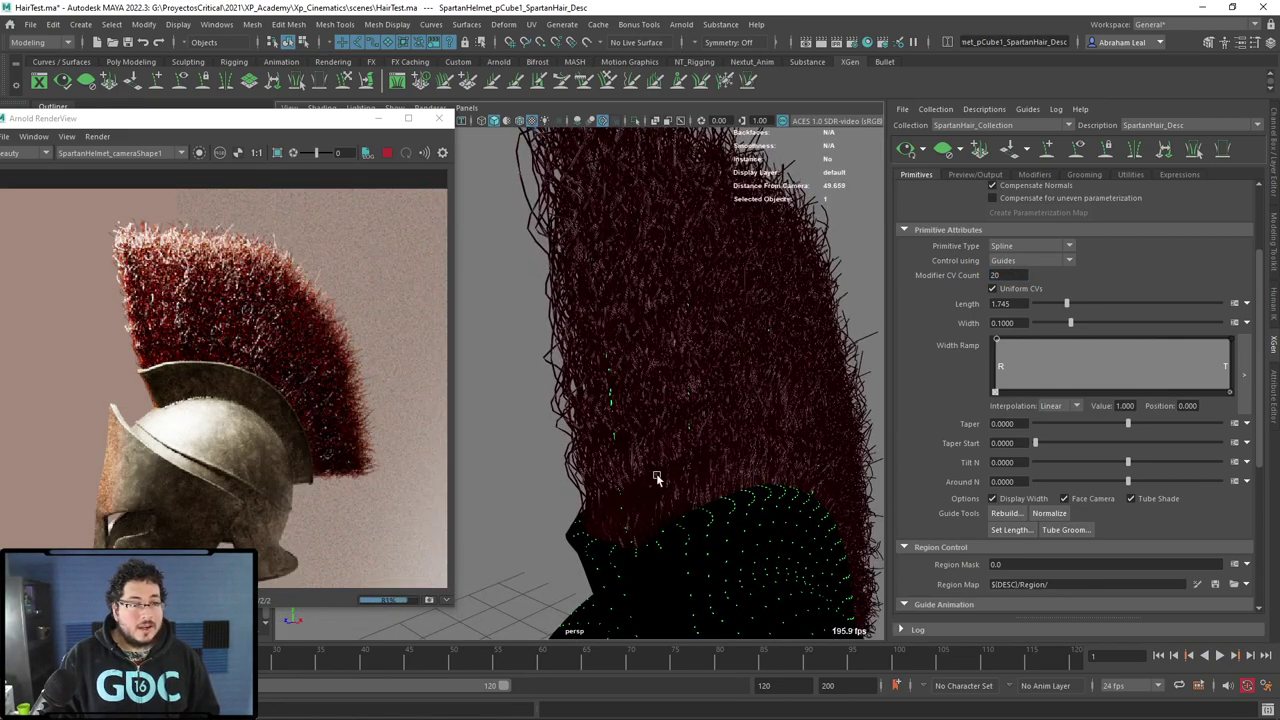
scroll(625, 330, down, 4)
scroll(626, 326, up, 1)
scroll(627, 323, up, 1)
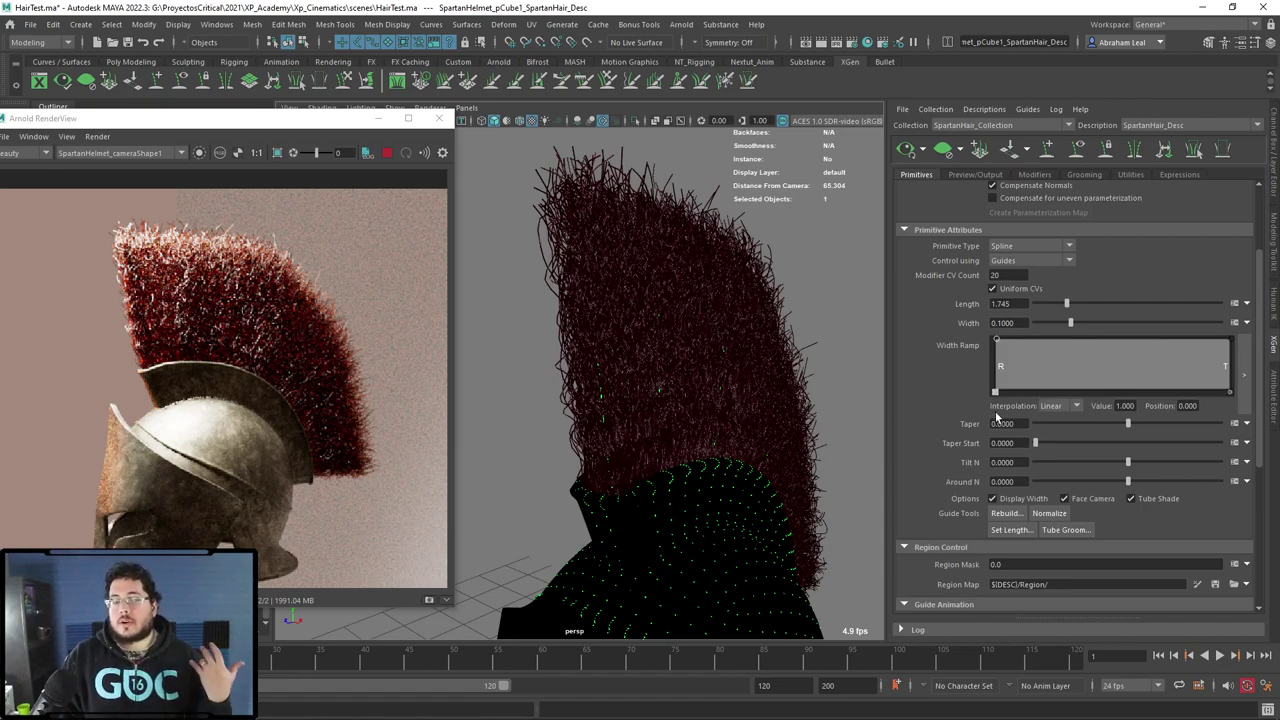
scroll(586, 315, down, 3)
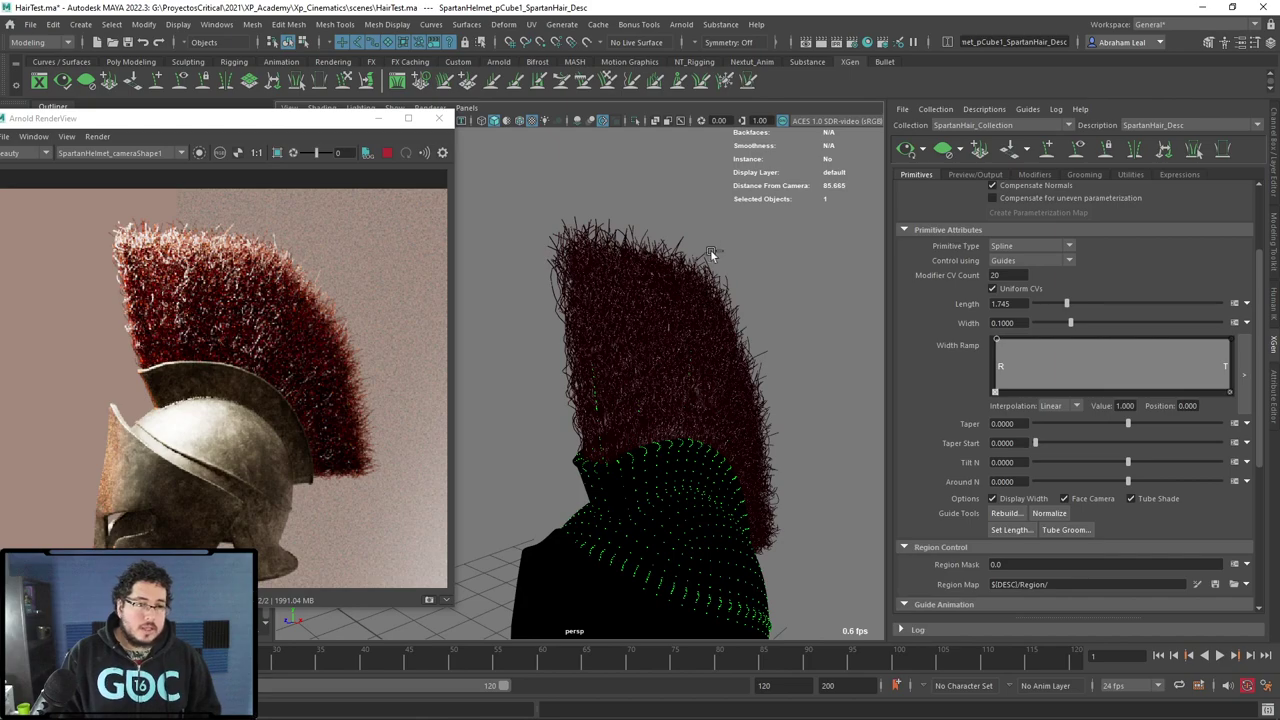
Undo the Modifier CV Count change and remove the Coil modifier from the plume.
key(ctrl+z)
click(1088, 175)
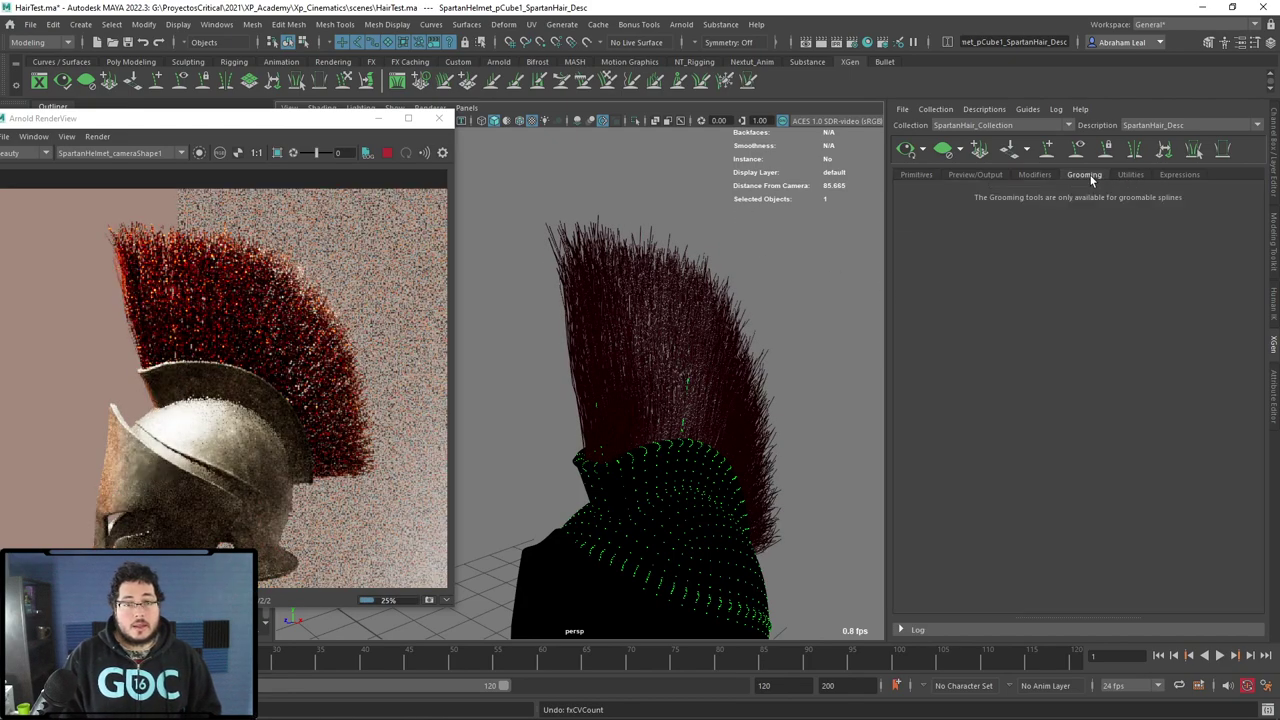
click(1130, 175)
click(1034, 175)
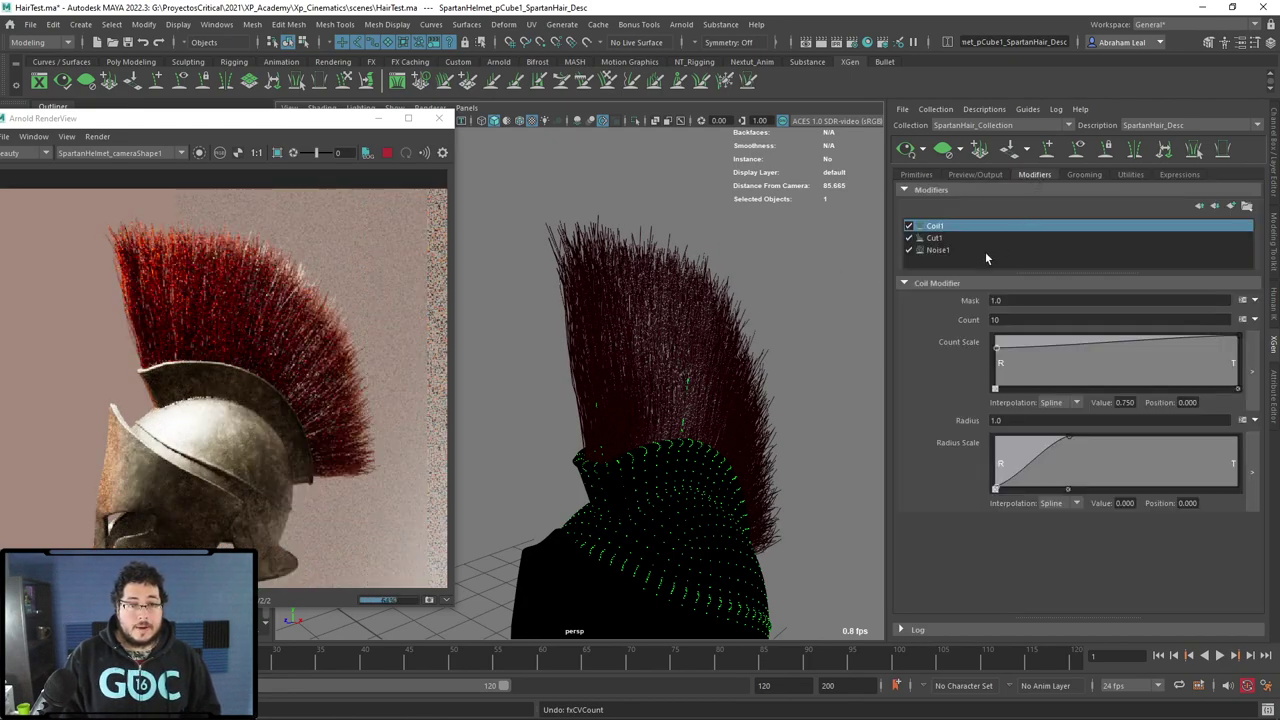
right_click(945, 226)
click(972, 300)
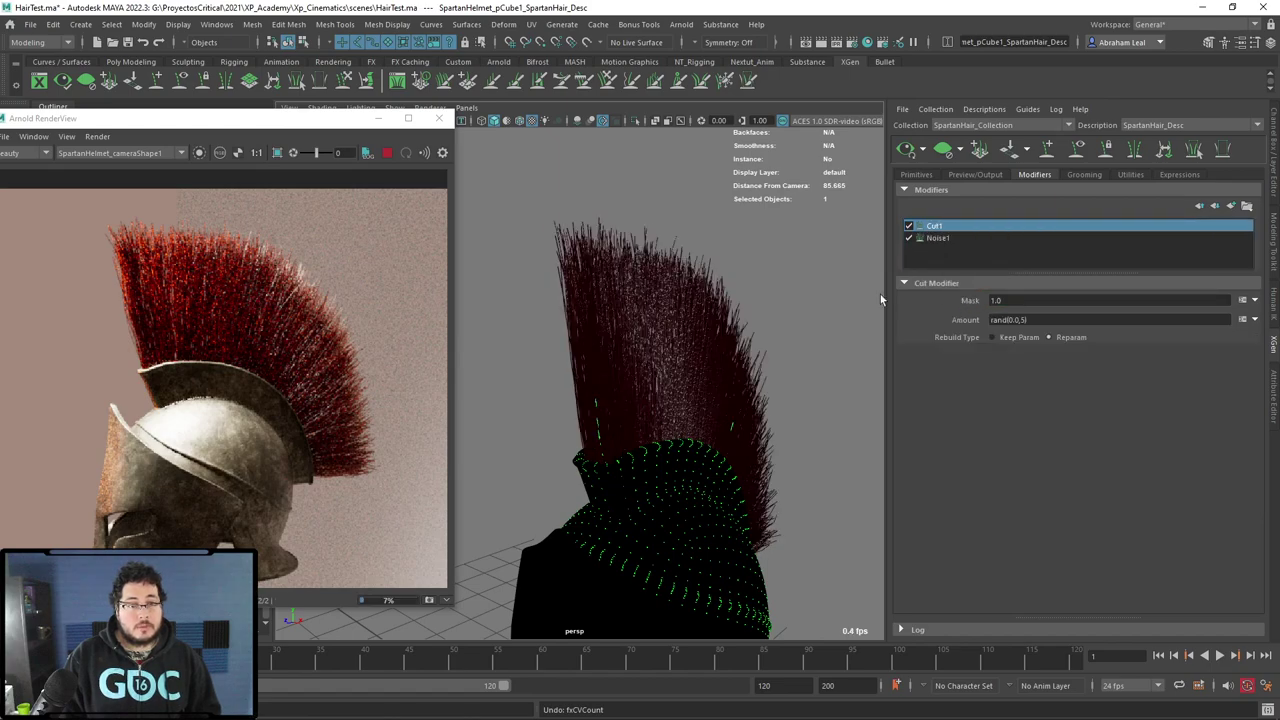
Close the hair's base colour editor, look through SpartanHelmet_camera1, and orbit it towards the helmet's front.
scroll(271, 366, down, 3)
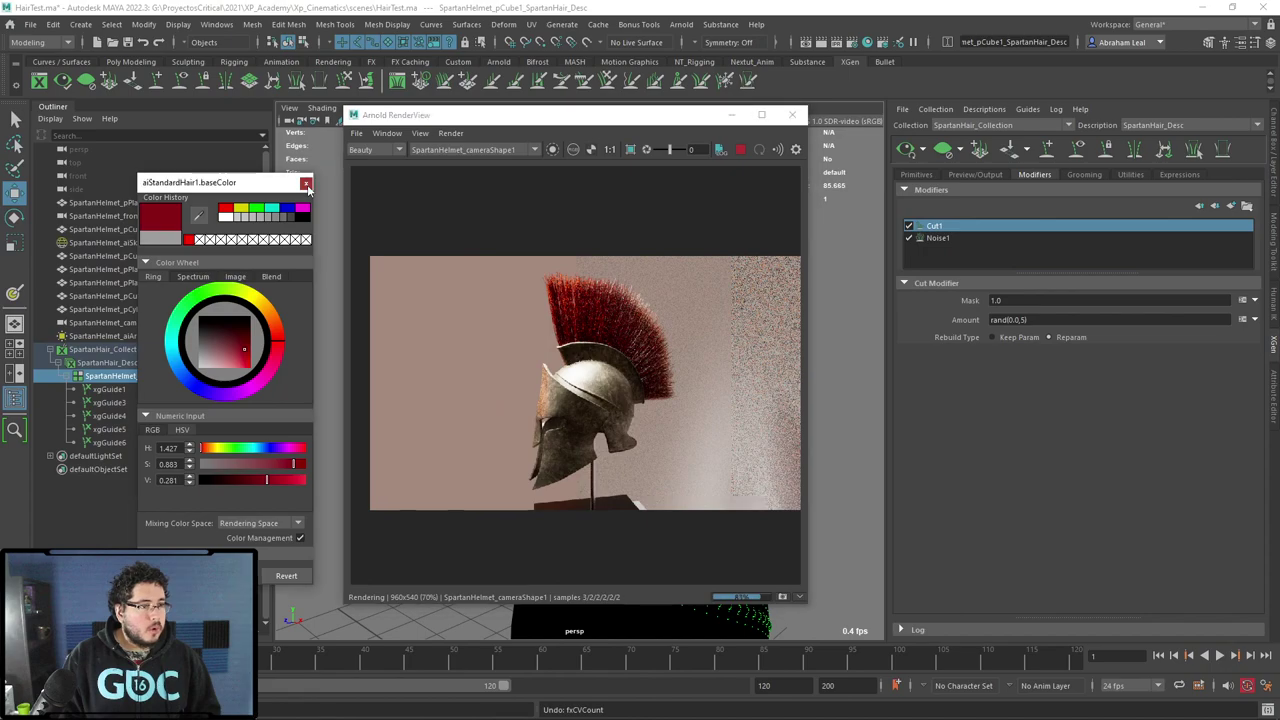
click(306, 183)
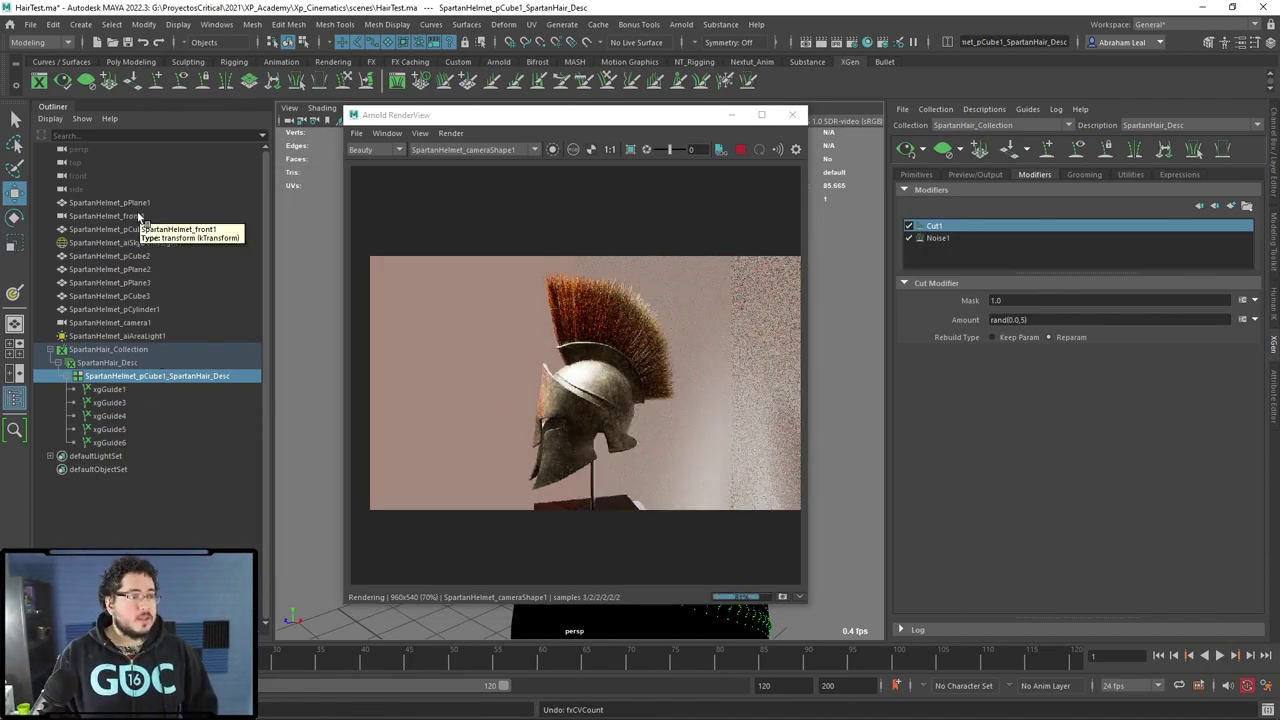
click(150, 335)
click(189, 310)
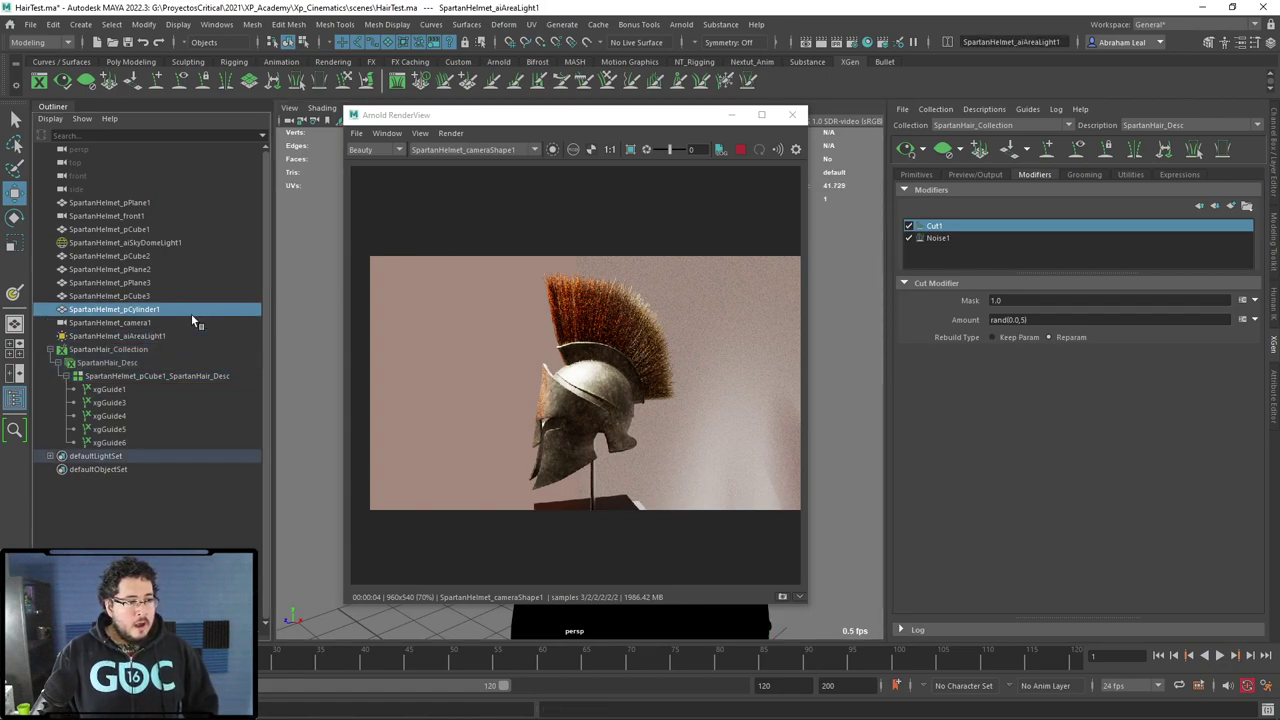
click(212, 323)
click(729, 116)
click(466, 107)
click(505, 160)
alt+drag(734, 406, 759, 404)
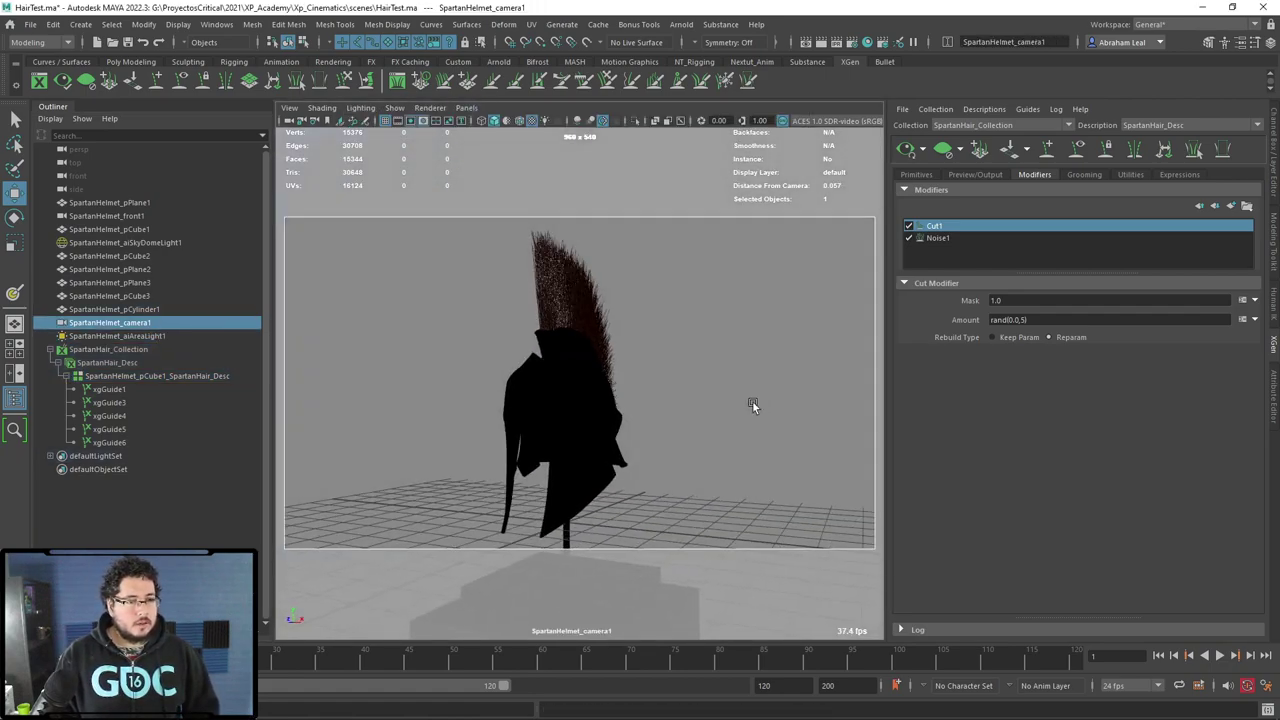
Set the render image size to the 2k_Square preset and reframe the helmet within the square camera view.
click(855, 42)
scroll(805, 385, down, 10)
scroll(805, 388, up, 10)
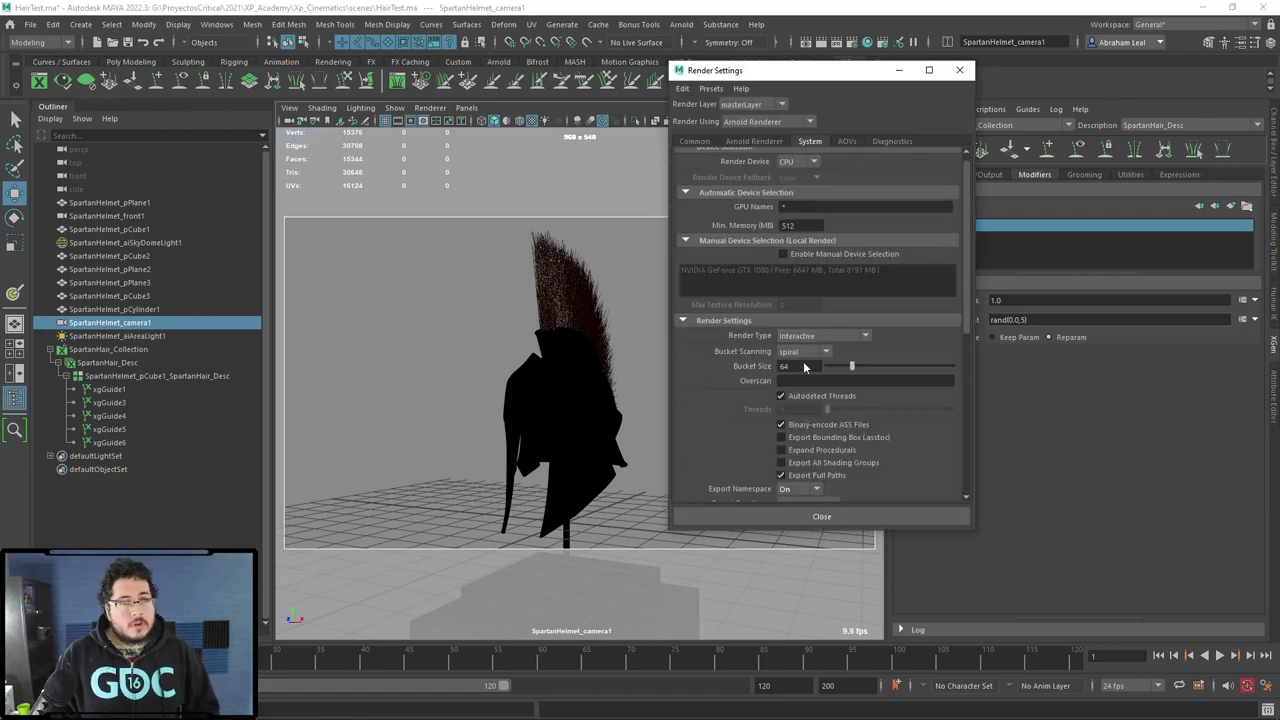
click(694, 140)
scroll(784, 355, down, 5)
scroll(785, 356, down, 4)
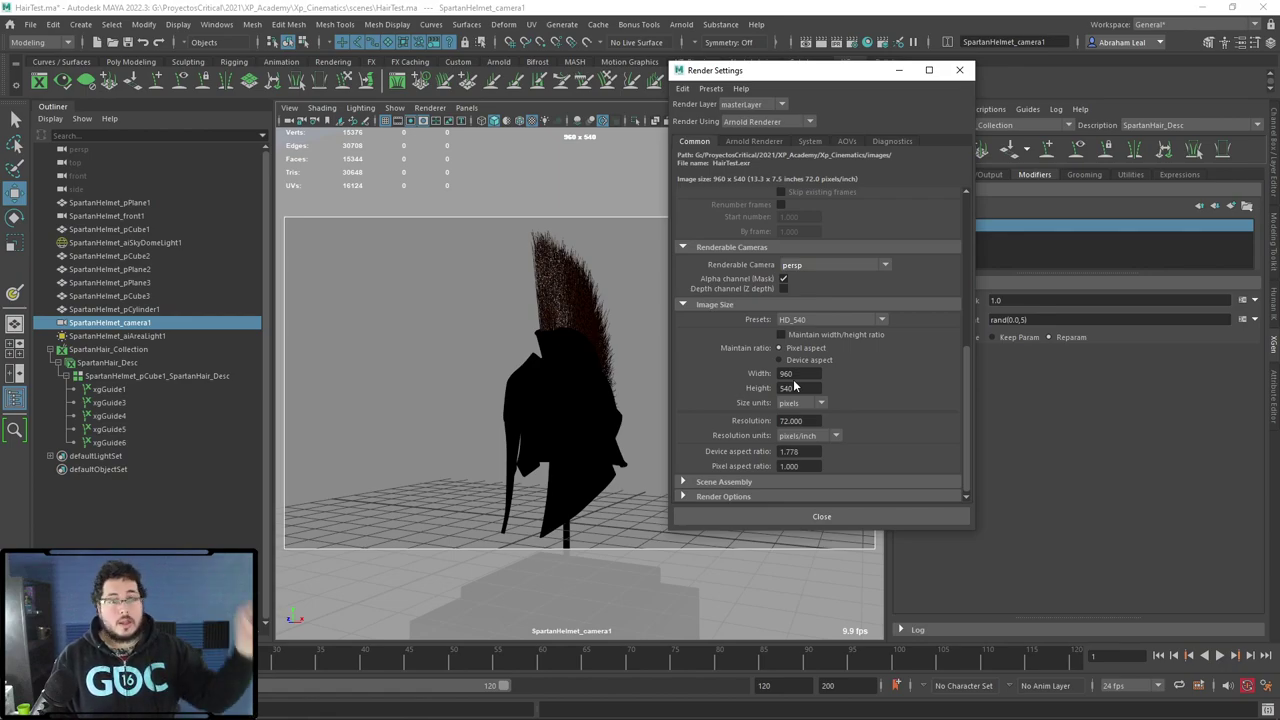
click(845, 319)
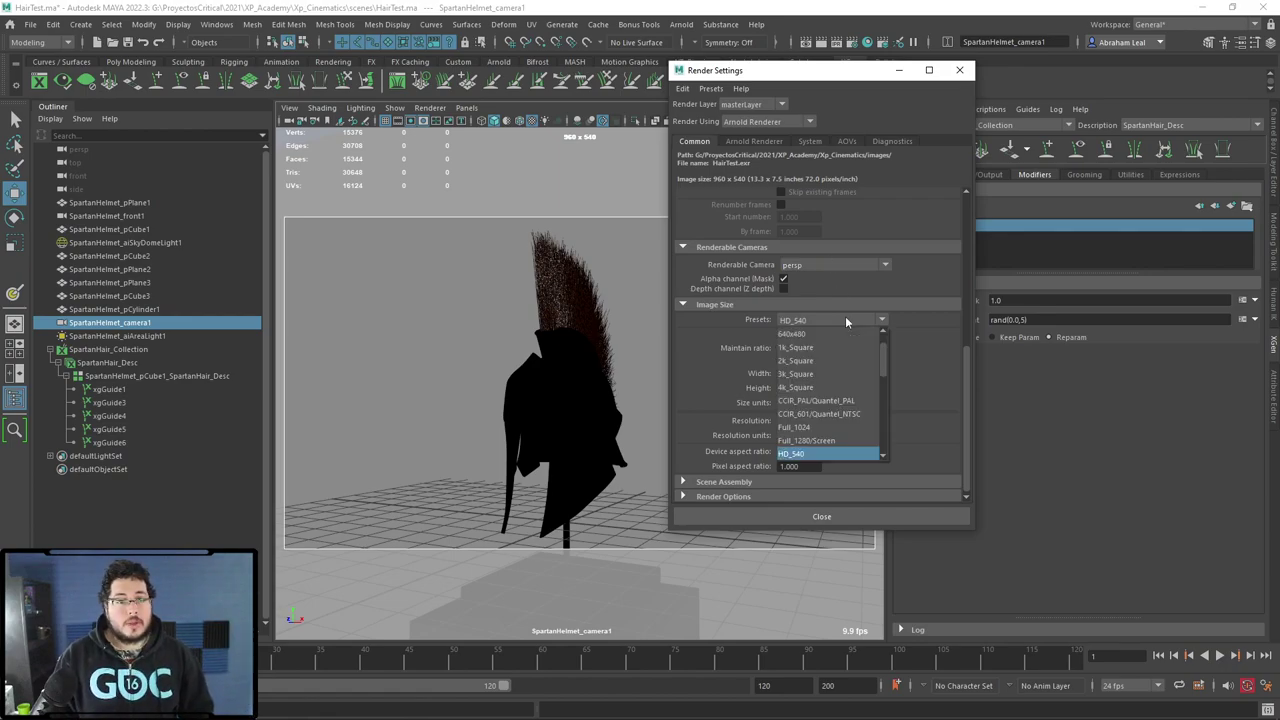
click(812, 360)
click(959, 70)
alt+drag(648, 291, 605, 317)
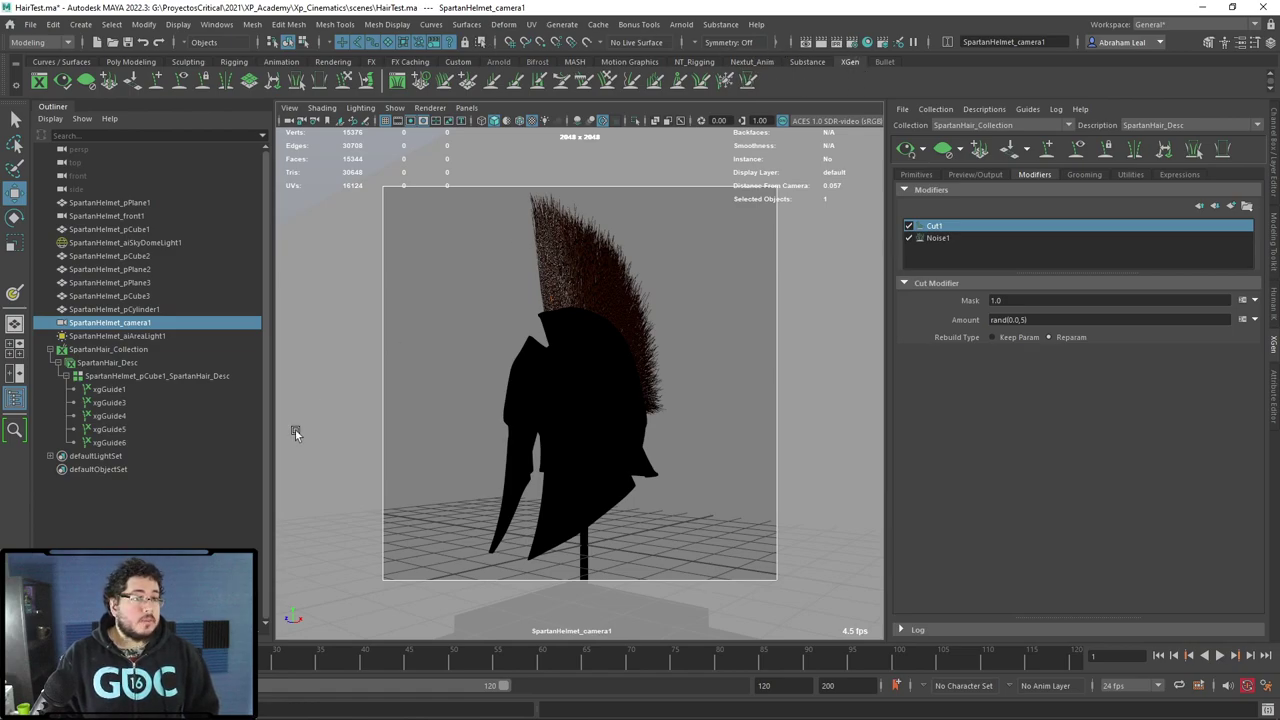
Bring back the Arnold RenderView and restart the render of the square helmet shot.
key(alt+Tab)
scroll(696, 345, down, 3)
middle_drag(700, 293, 655, 405)
scroll(654, 404, up, 2)
scroll(575, 290, down, 1)
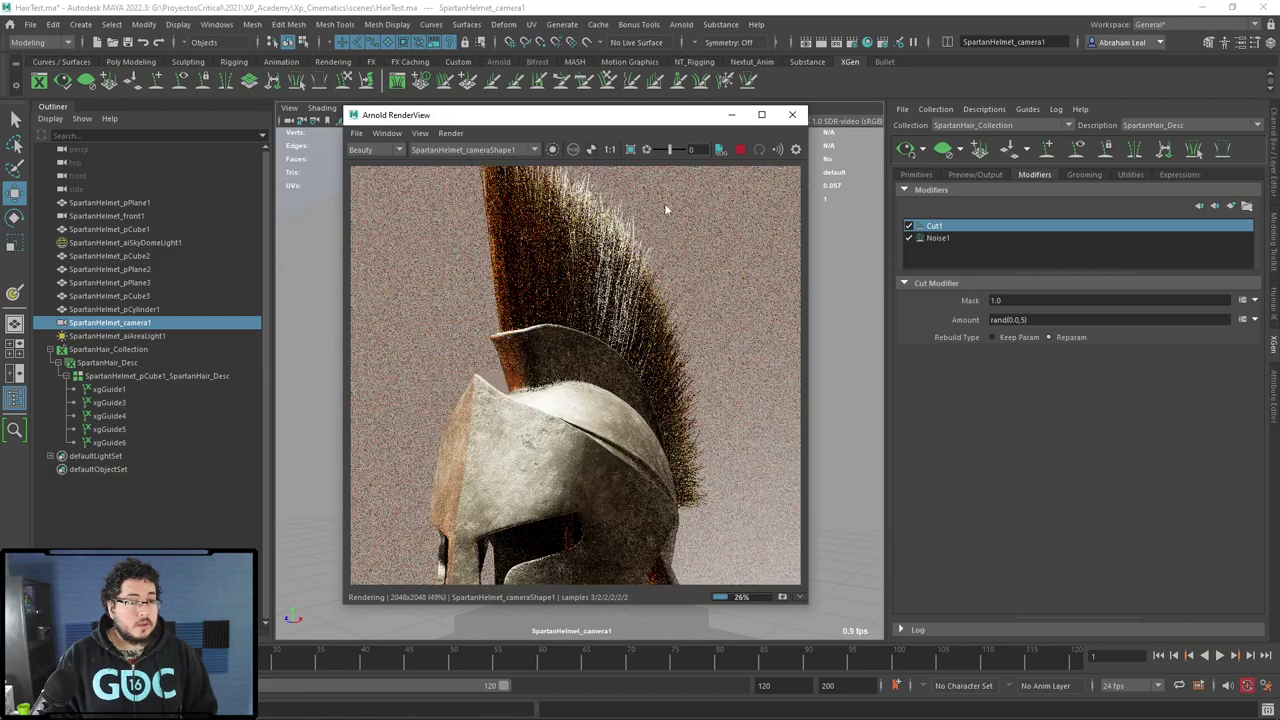
click(740, 151)
click(740, 151)
Examine the plume's strands and the full helmet composition in the Arnold render.
scroll(680, 330, down, 2)
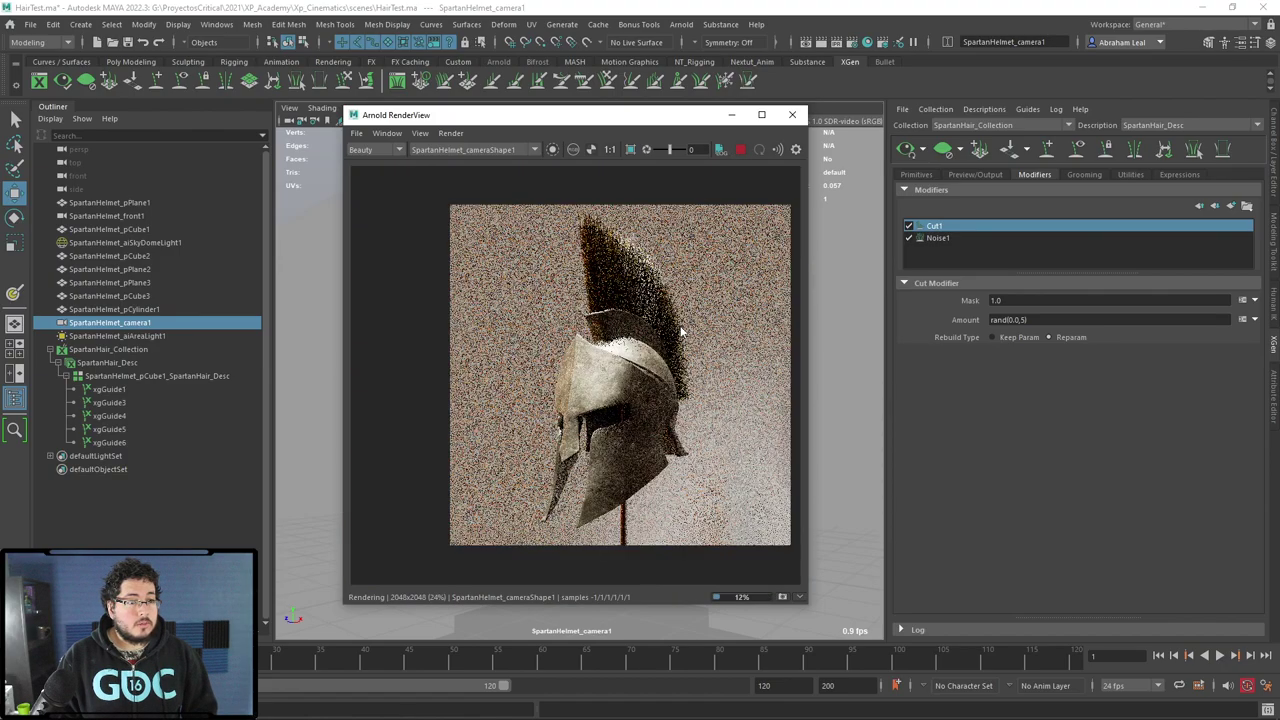
scroll(628, 352, up, 5)
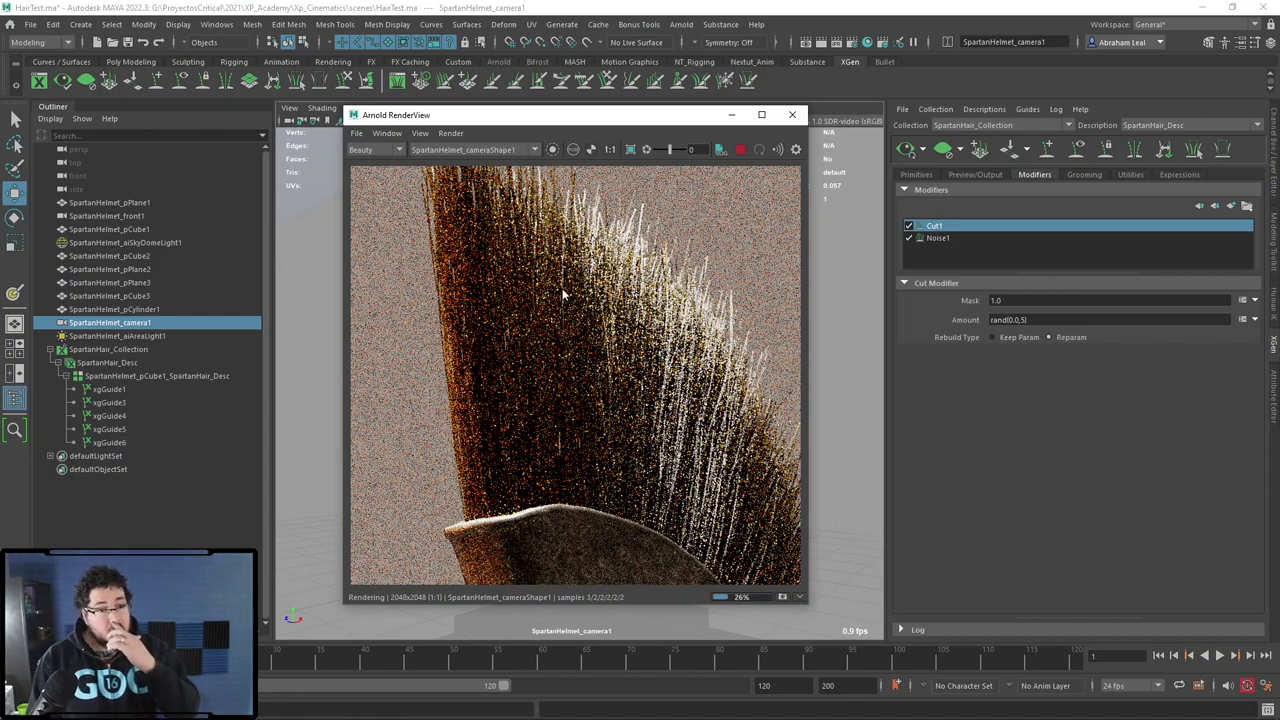
scroll(595, 305, down, 2)
scroll(595, 300, down, 2)
scroll(596, 305, up, 4)
scroll(598, 309, down, 5)
scroll(598, 309, up, 4)
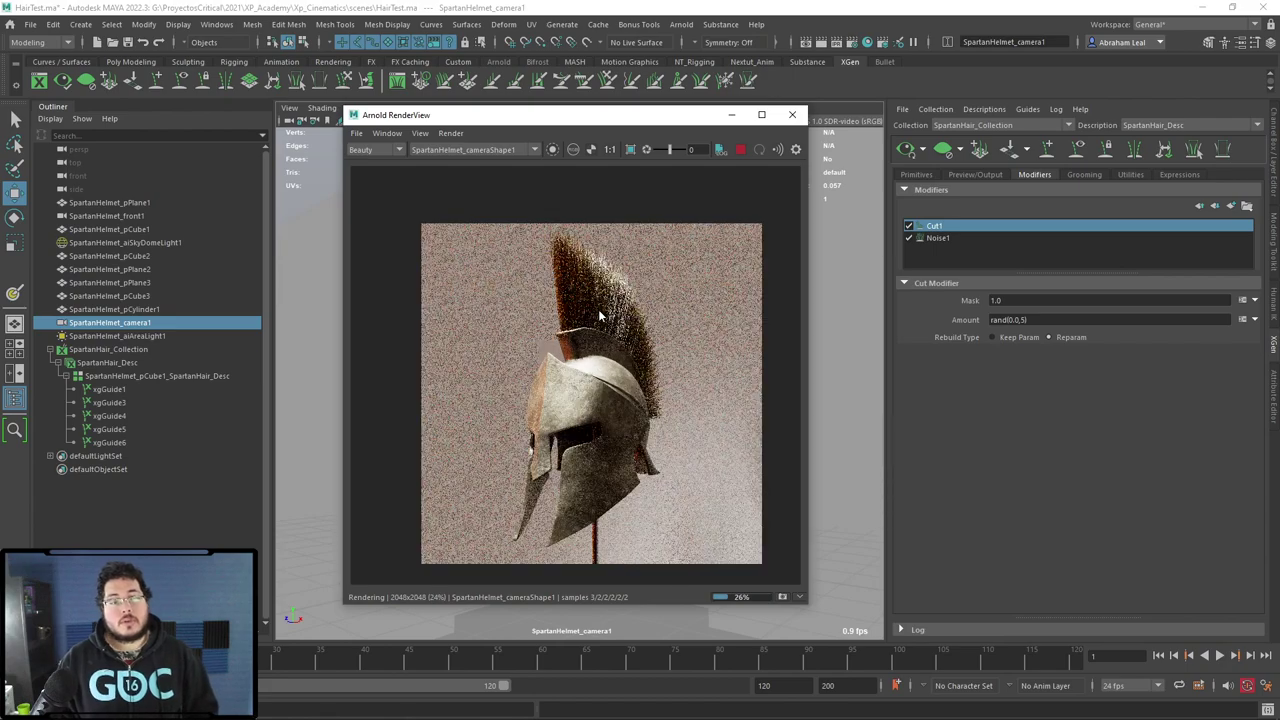
Inspect the brown plume's strands and highlights up close and at full helmet scale as the Arnold render refines.
scroll(563, 410, up, 1)
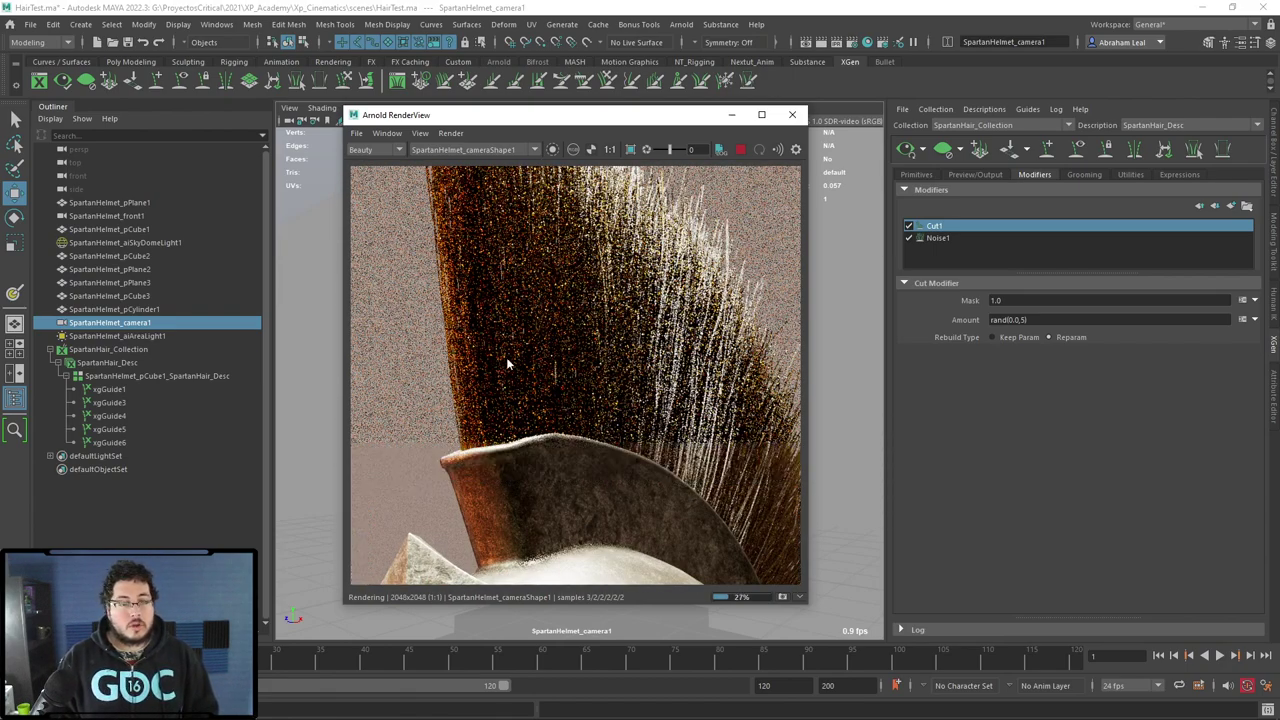
scroll(694, 500, up, 4)
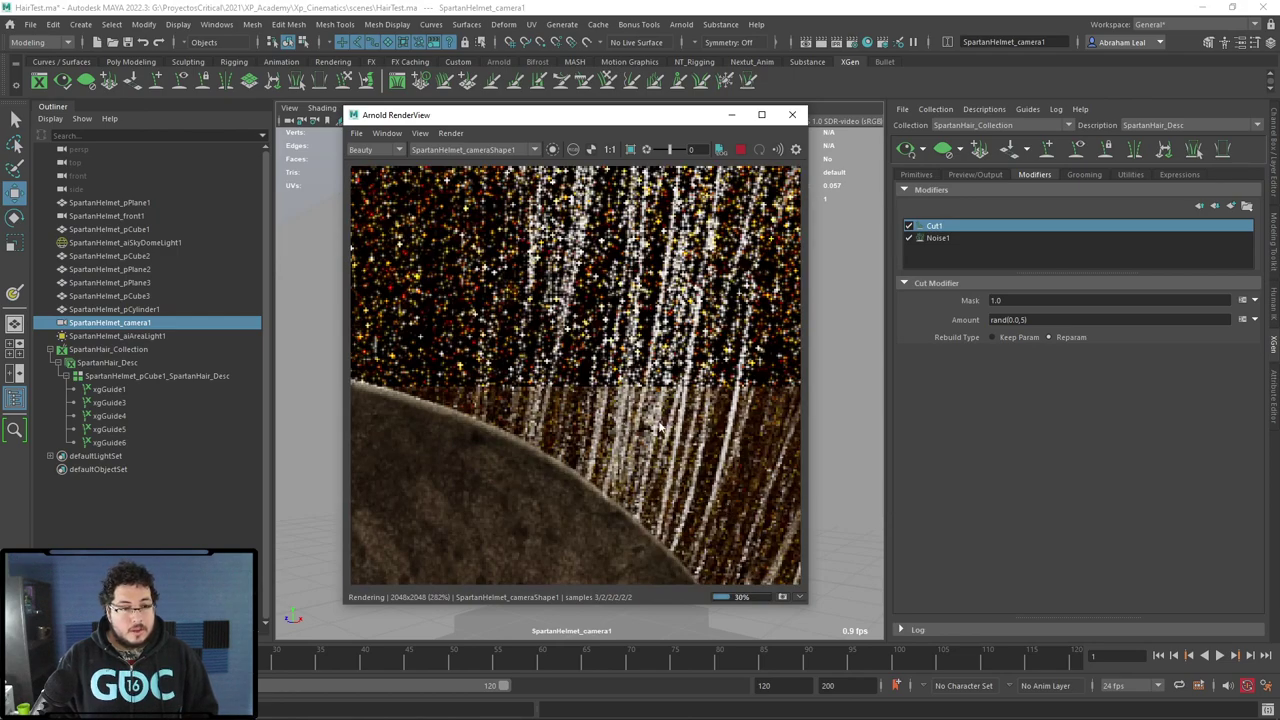
scroll(648, 420, down, 4)
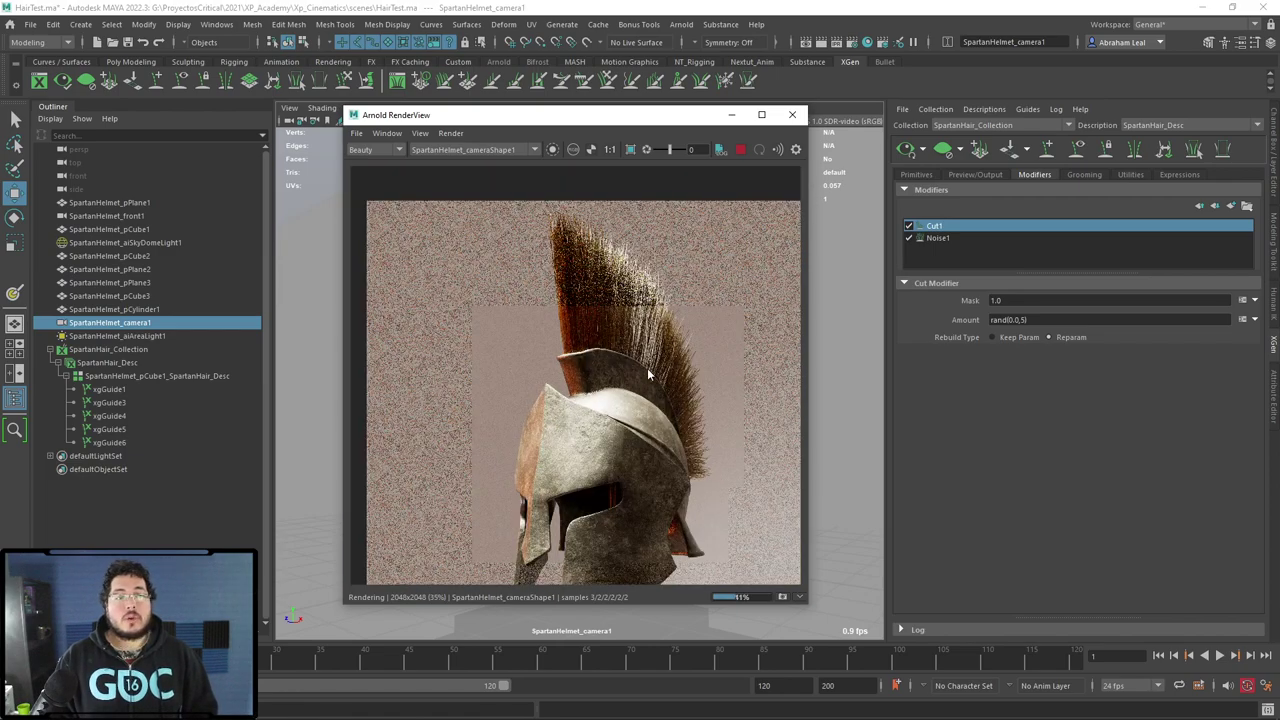
scroll(648, 374, down, 2)
scroll(648, 374, down, 2)
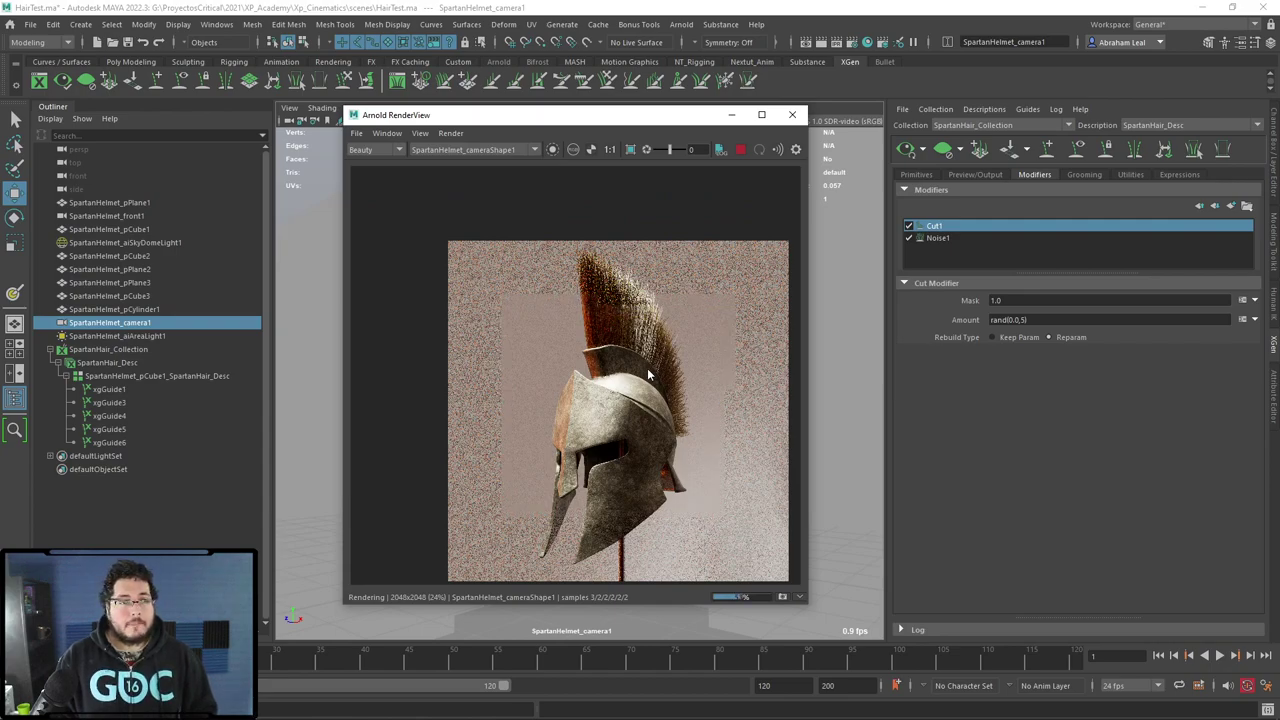
scroll(648, 374, up, 3)
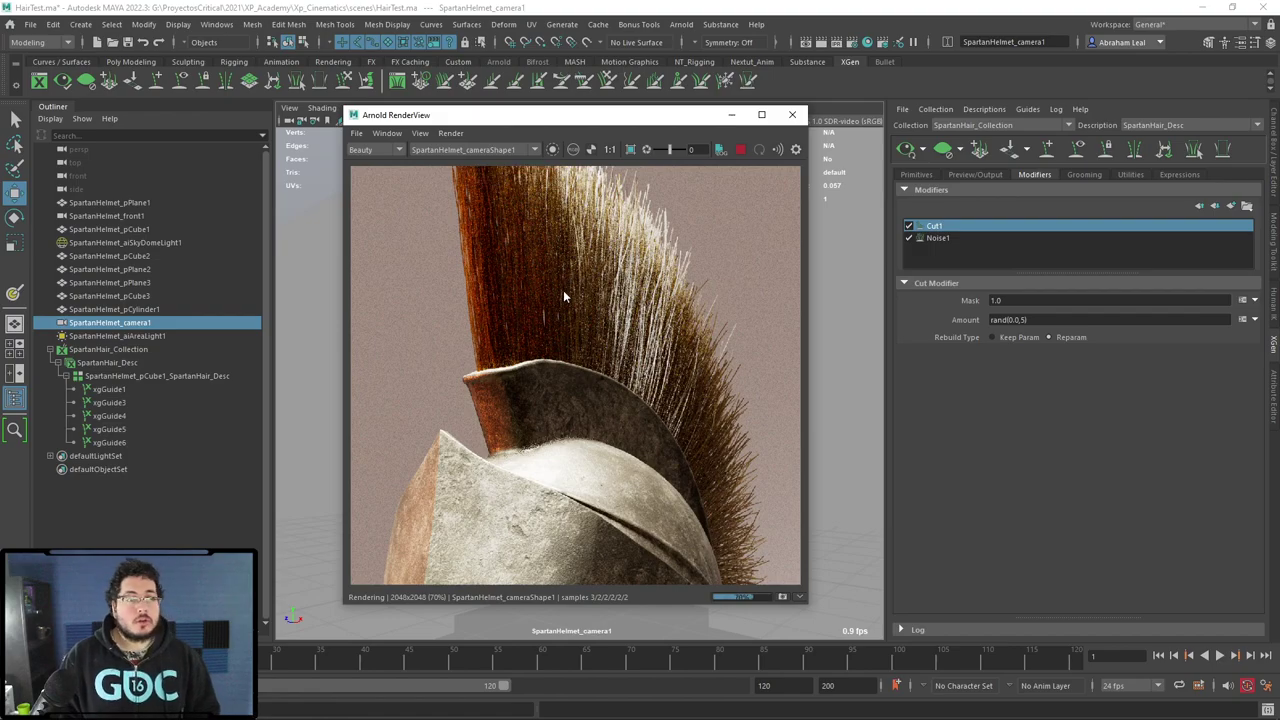
scroll(563, 290, up, 3)
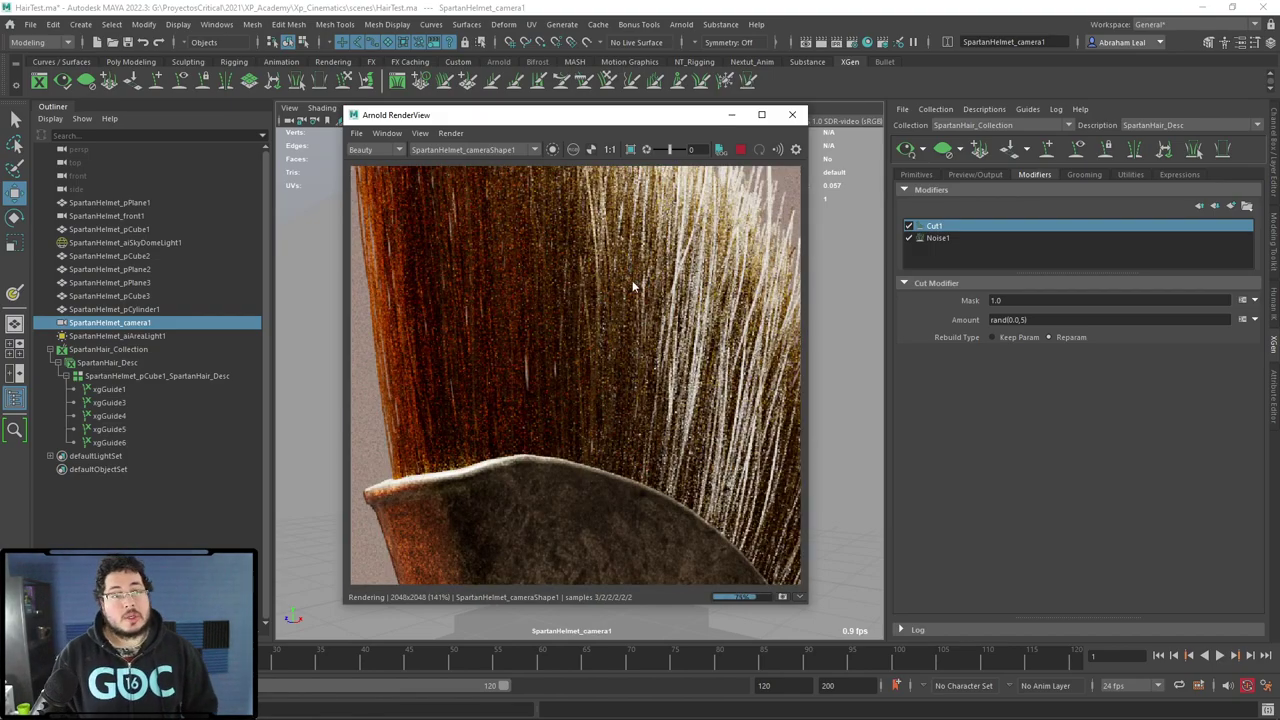
scroll(556, 247, down, 3)
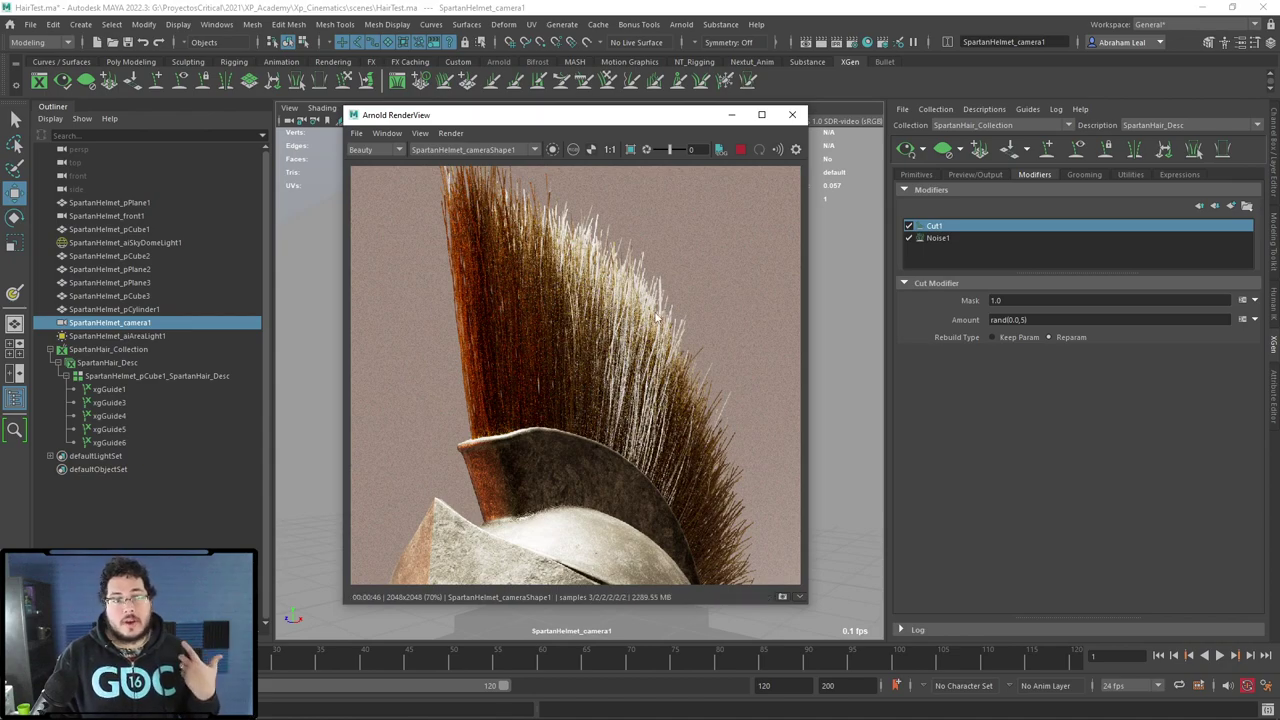
scroll(658, 425, down, 5)
scroll(605, 391, up, 4)
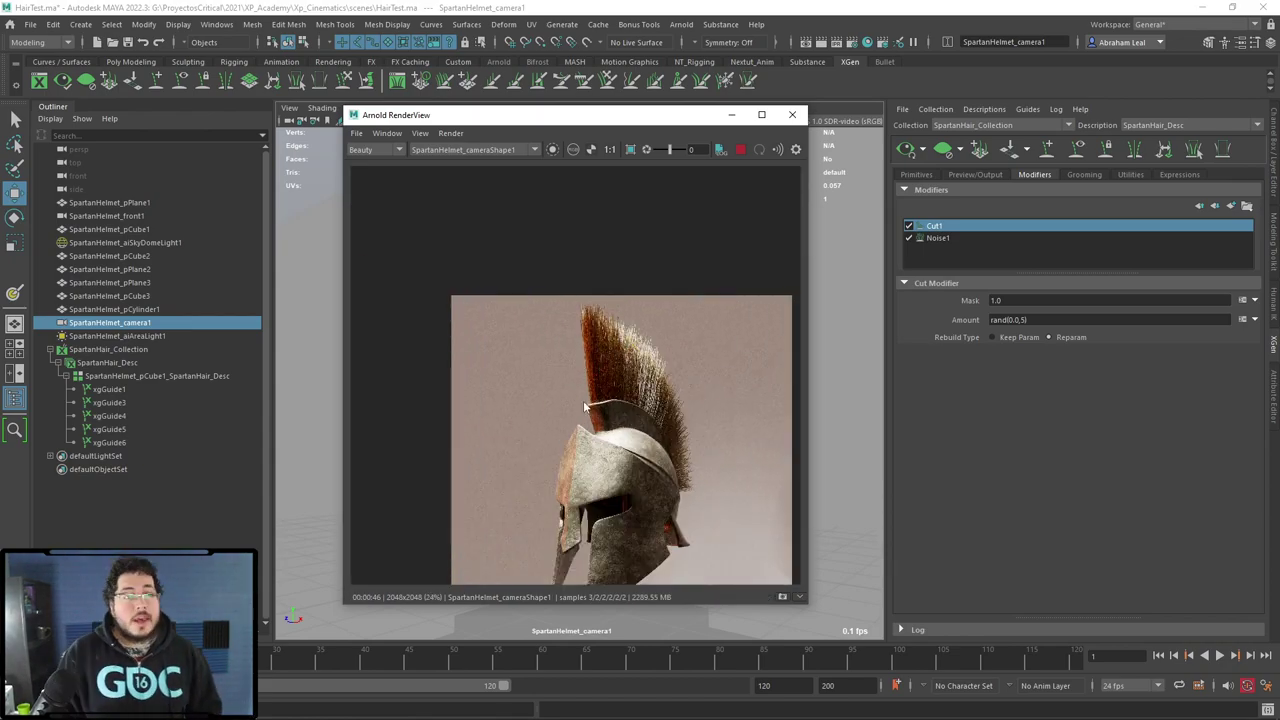
scroll(680, 408, up, 5)
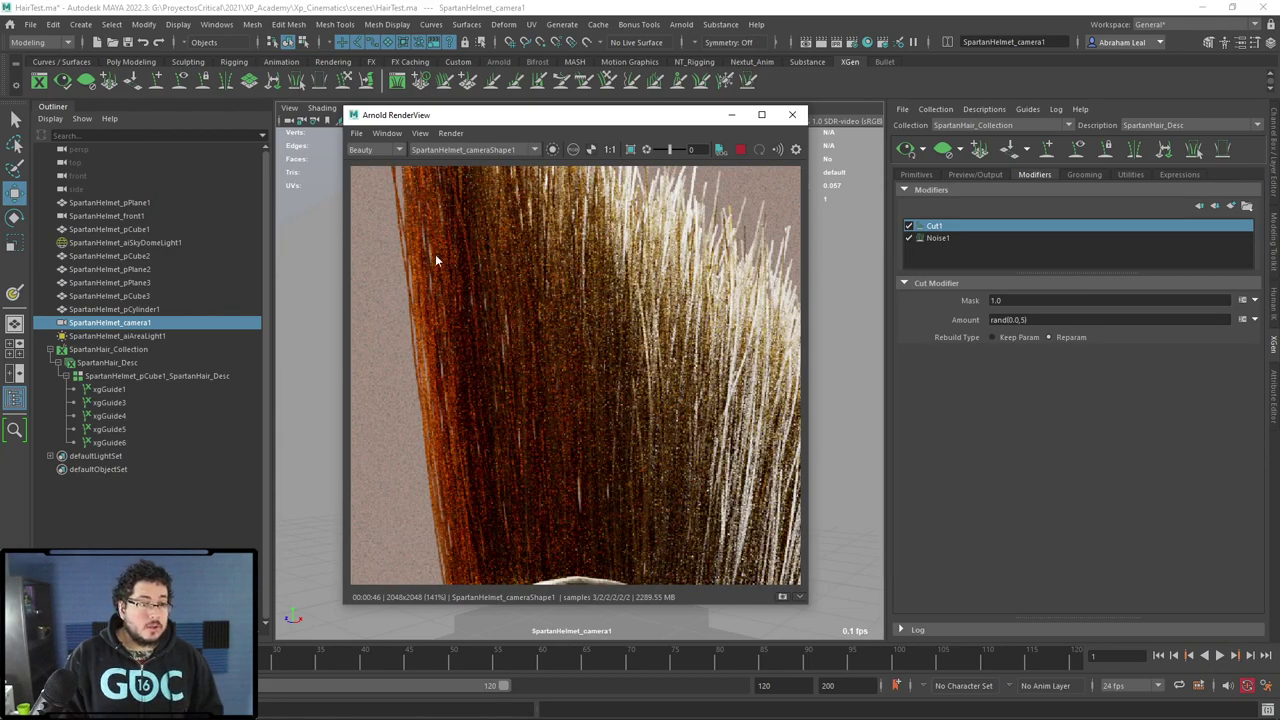
scroll(460, 328, down, 3)
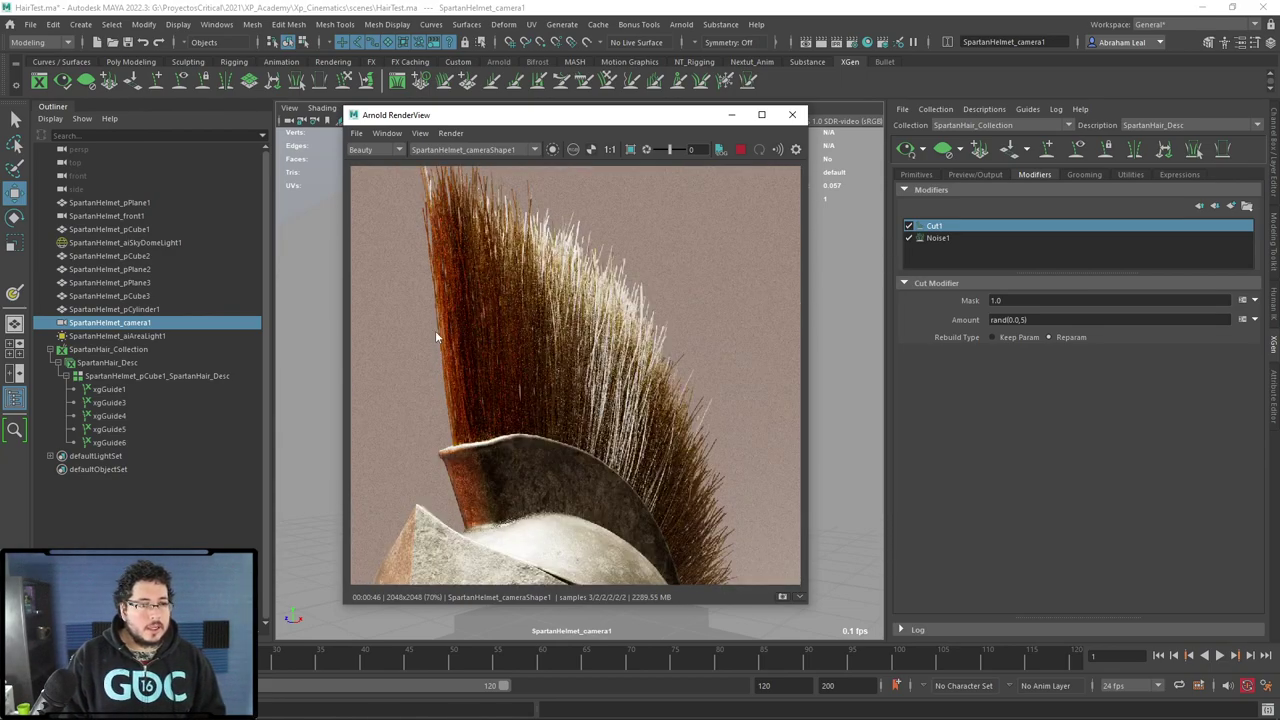
scroll(540, 323, down, 2)
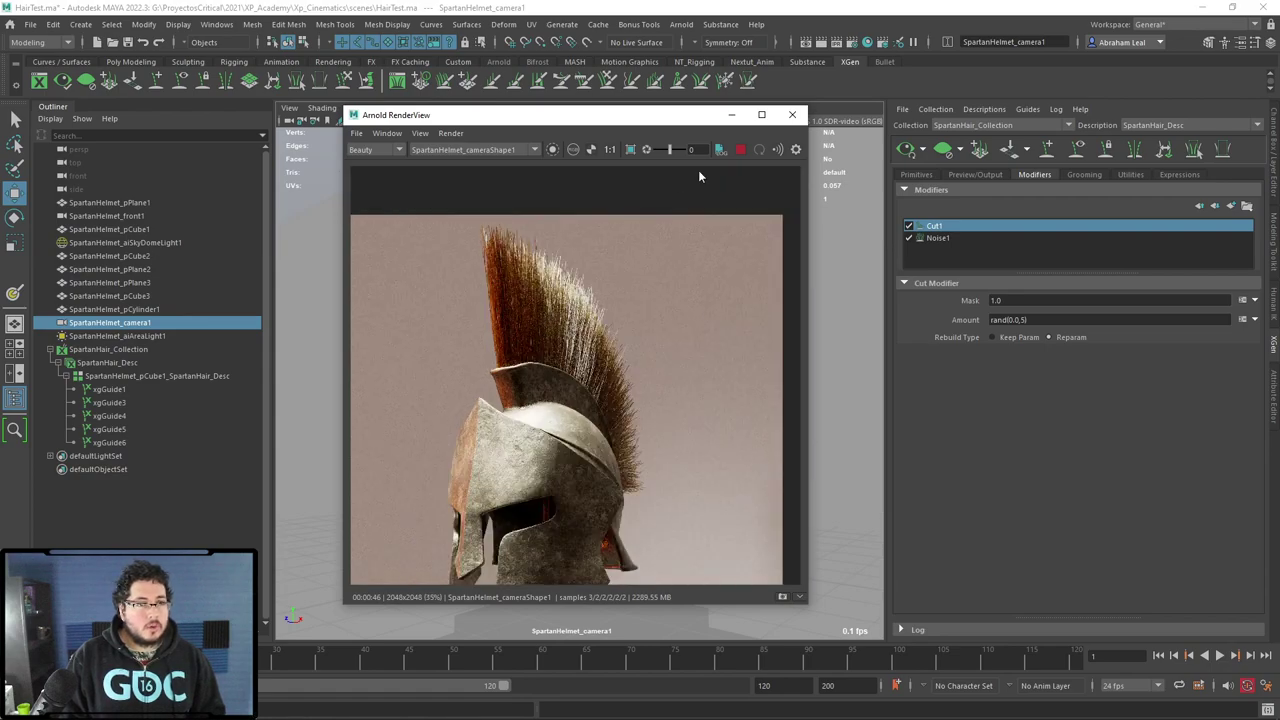
Open the aiStandardHair1 shader of SpartanHair_Desc, set its base color to pure red, and restart the Arnold render.
click(117, 364)
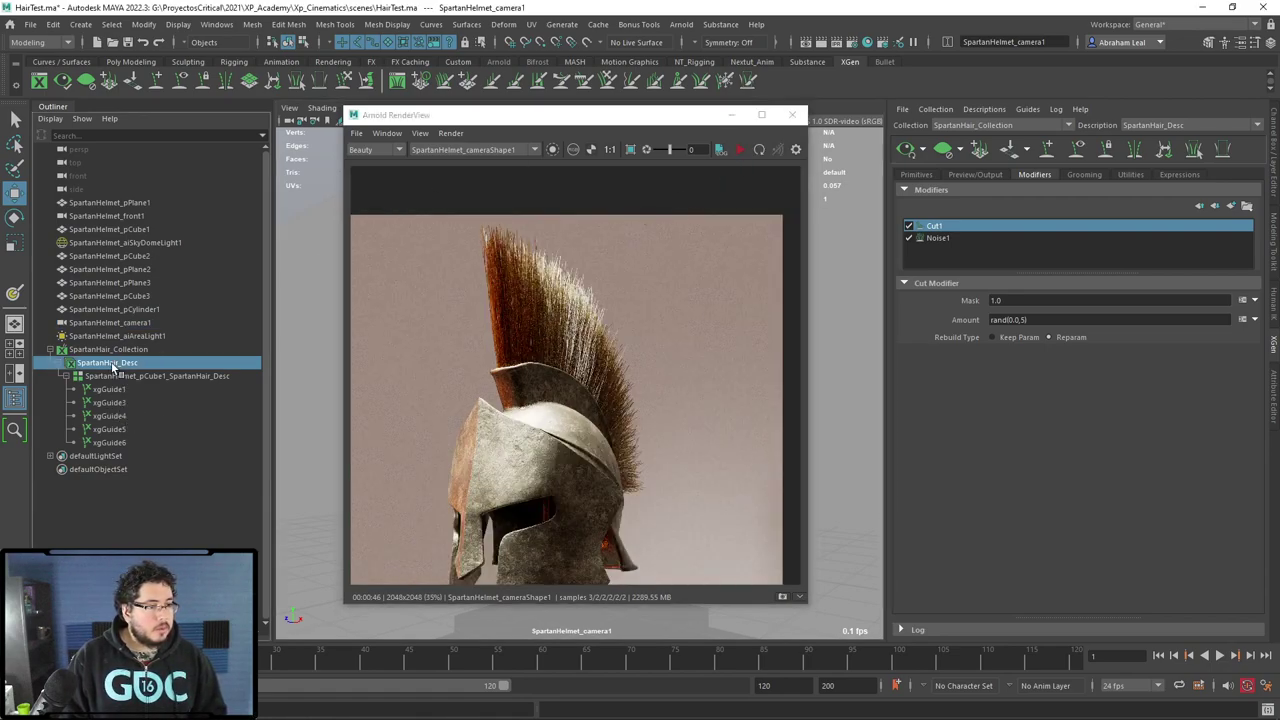
click(140, 376)
key(ctrl+a)
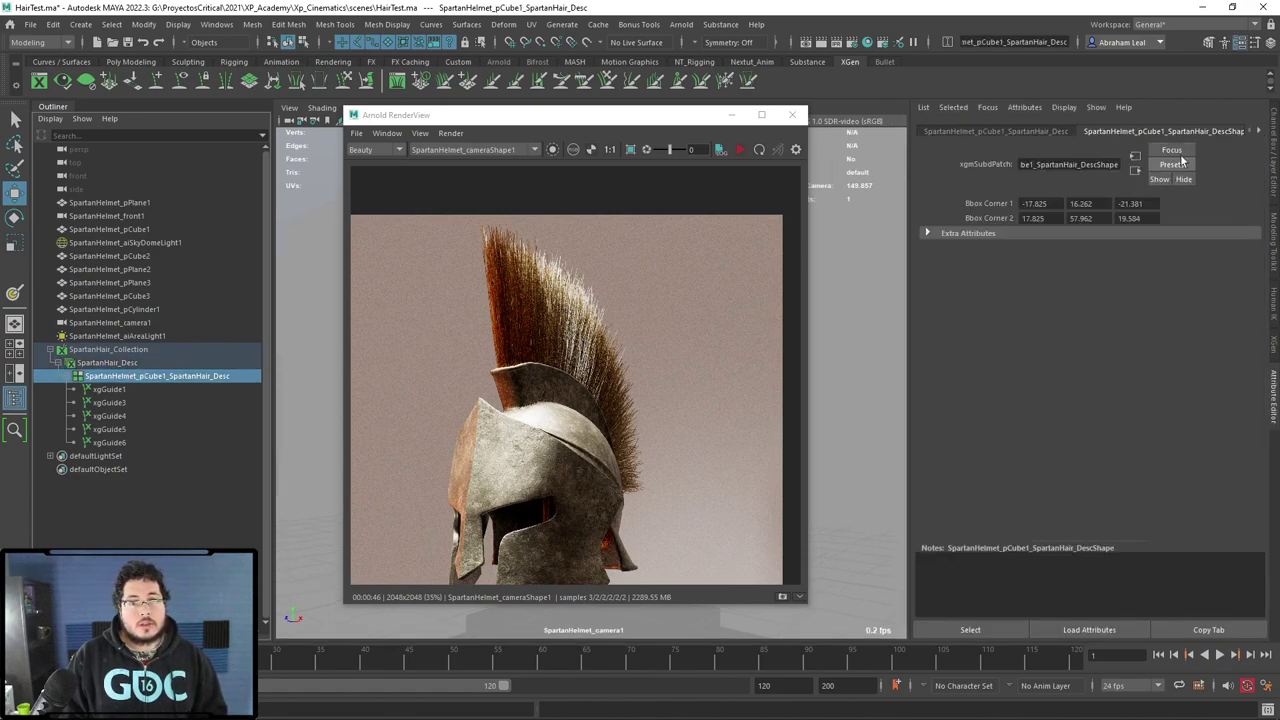
click(110, 363)
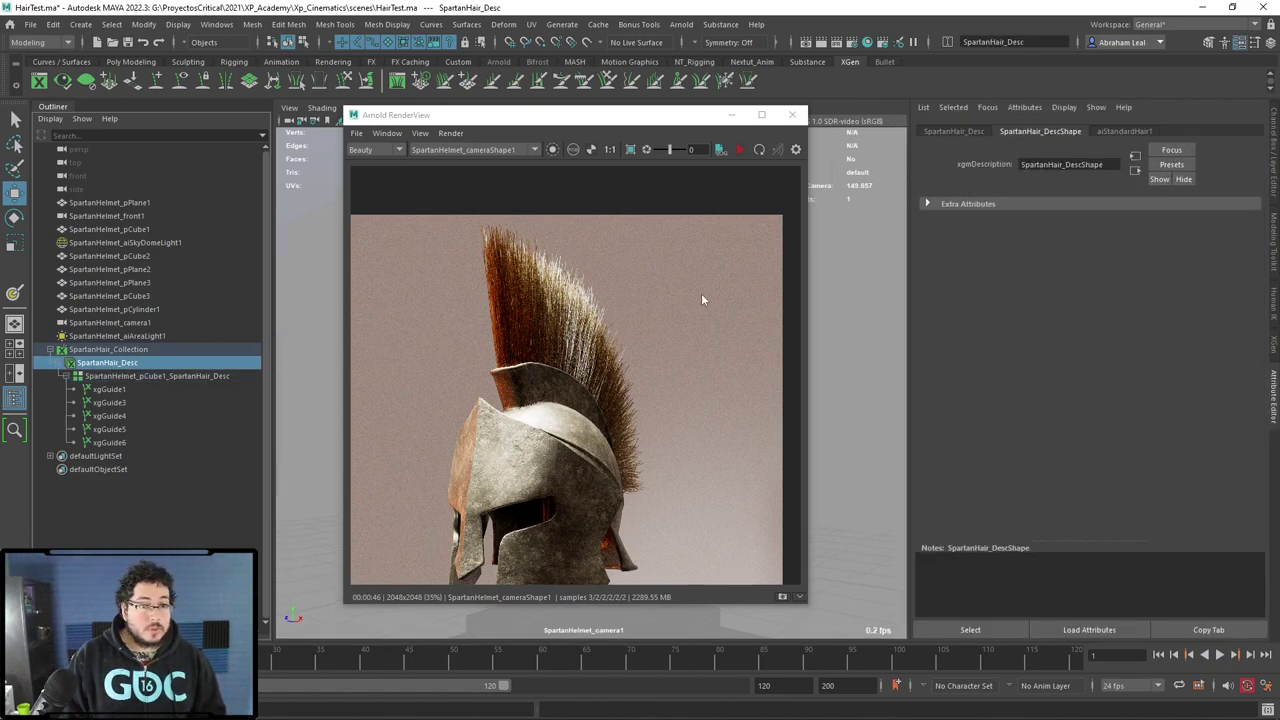
click(1122, 131)
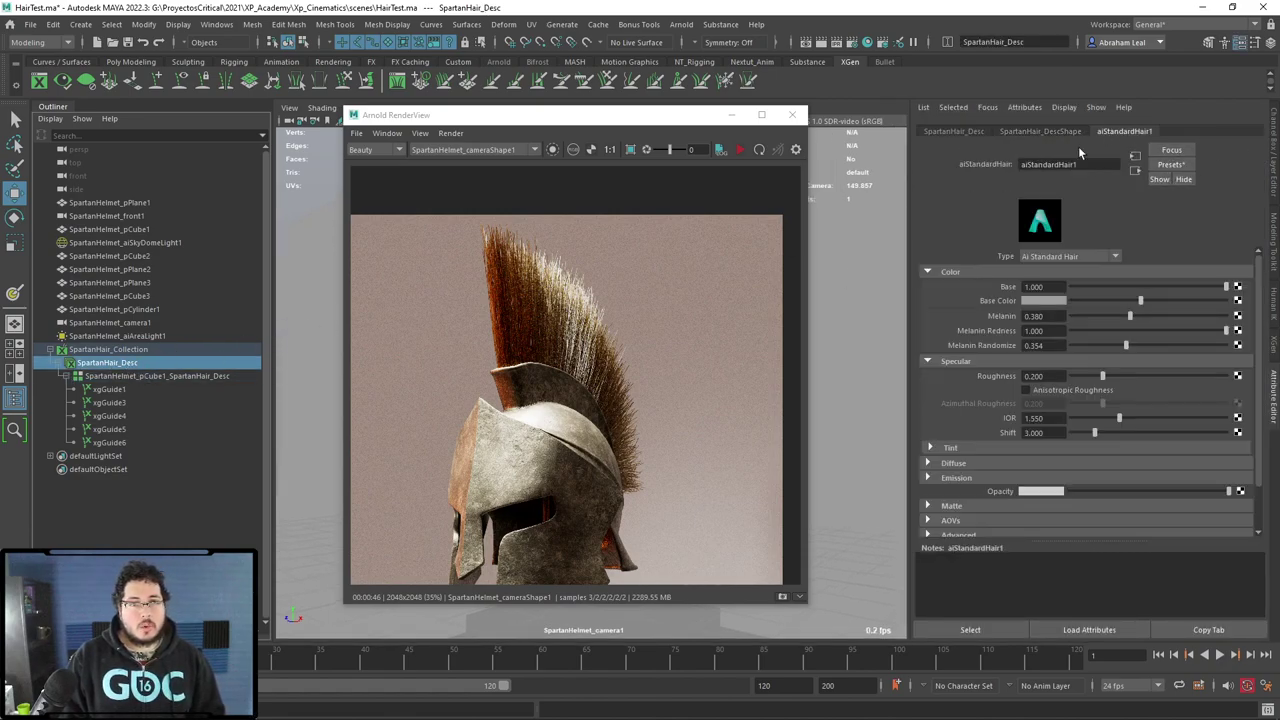
click(1052, 301)
click(964, 289)
click(740, 149)
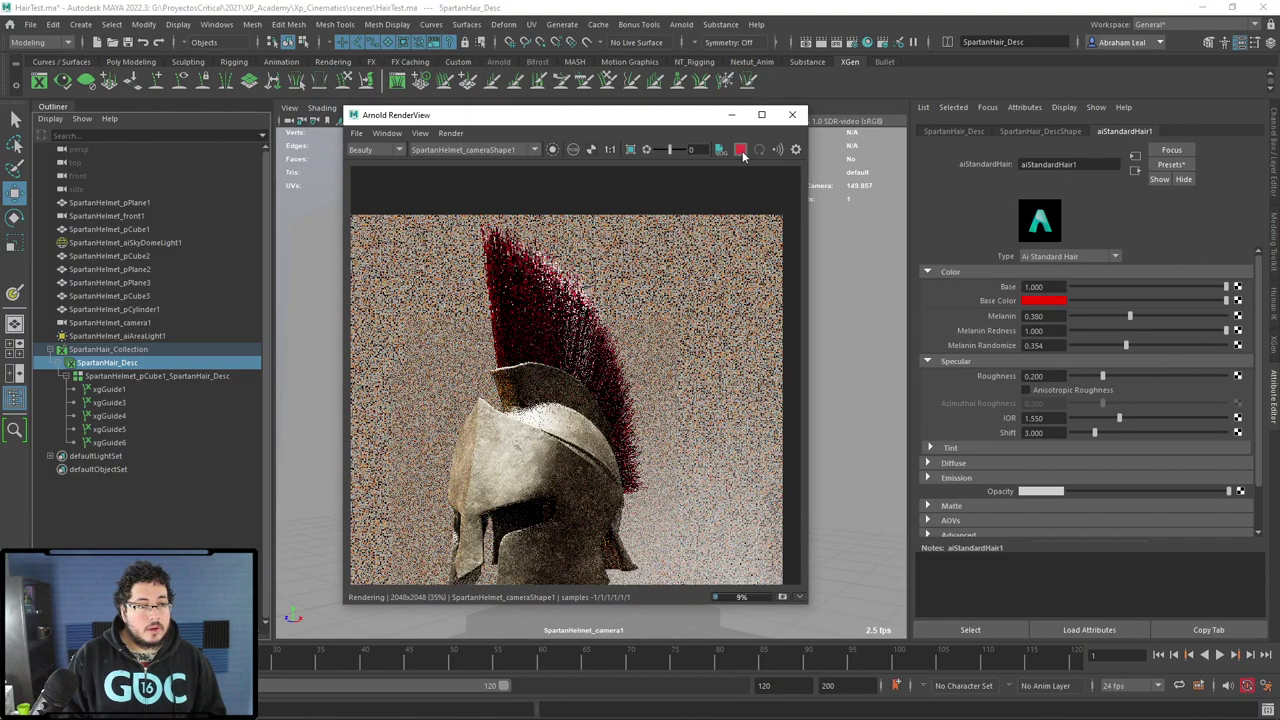
Try a base color saturation of 0.942 on aiStandardHair1 against the render, and return it to fully saturated red.
scroll(560, 354, up, 2)
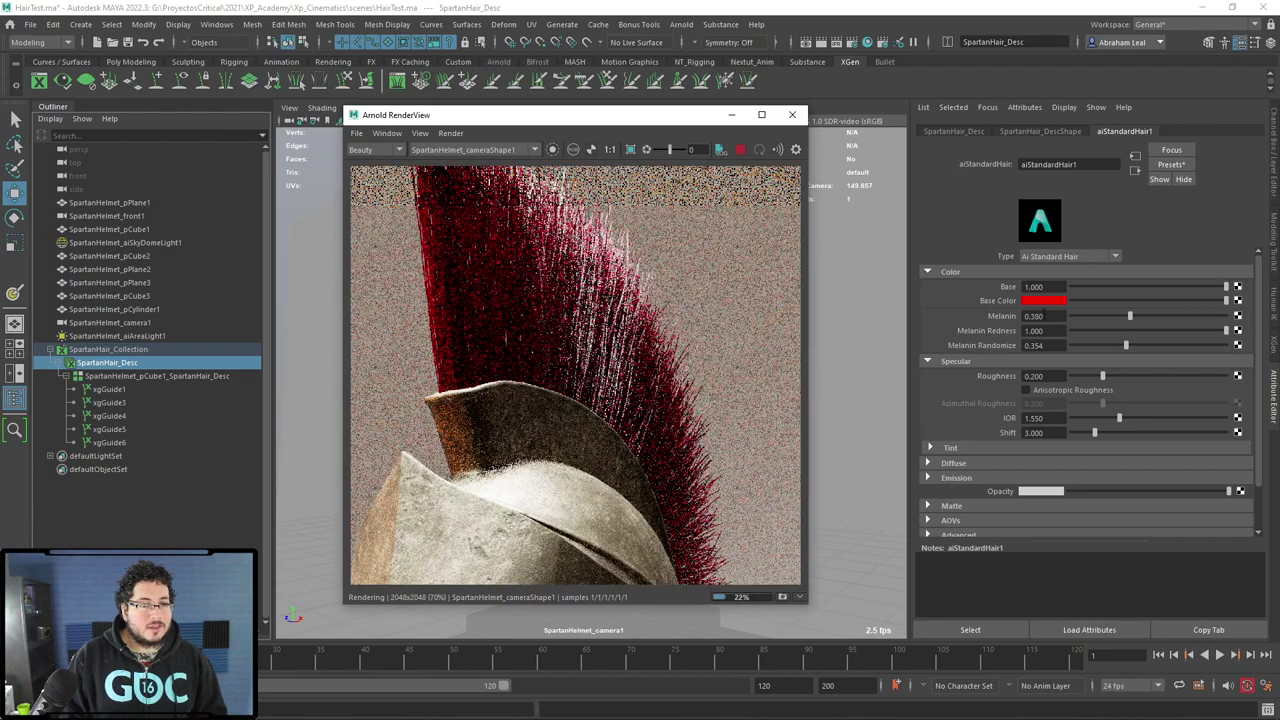
click(1048, 301)
mouse_move(1067, 354)
mouse_down()
mouse_move(1056, 354)
mouse_move(1073, 354)
mouse_up()
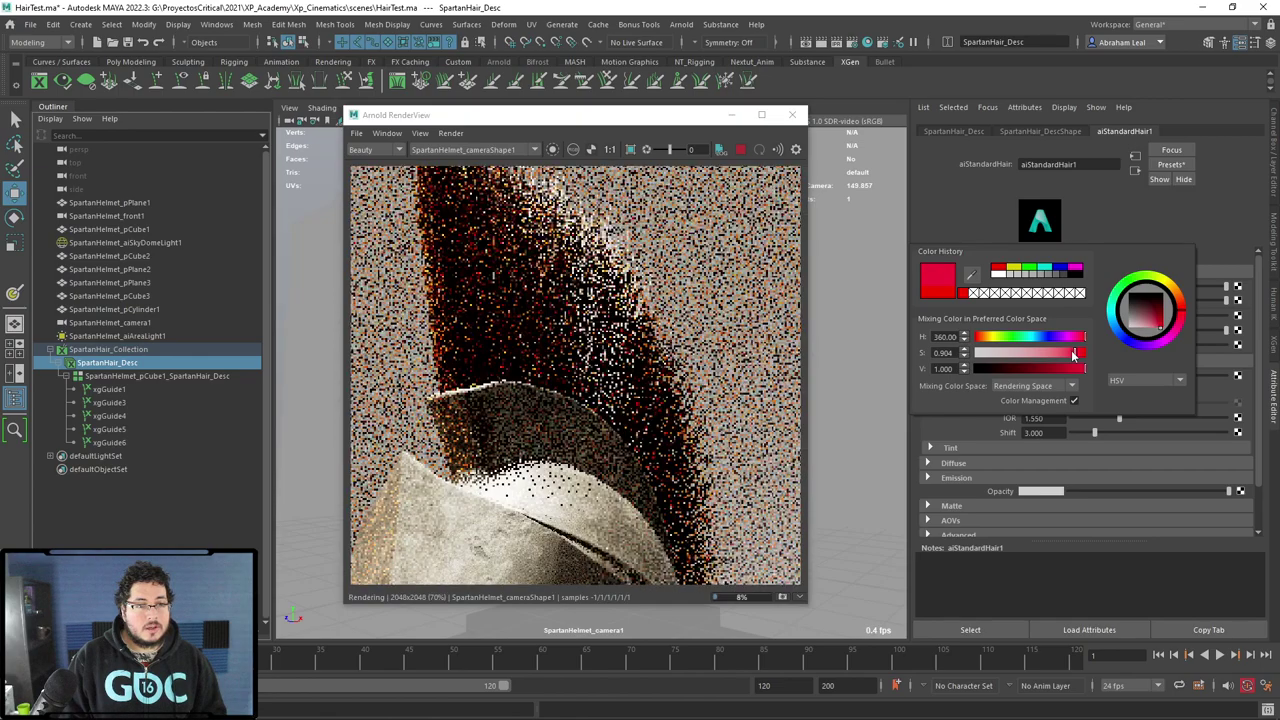
click(1079, 354)
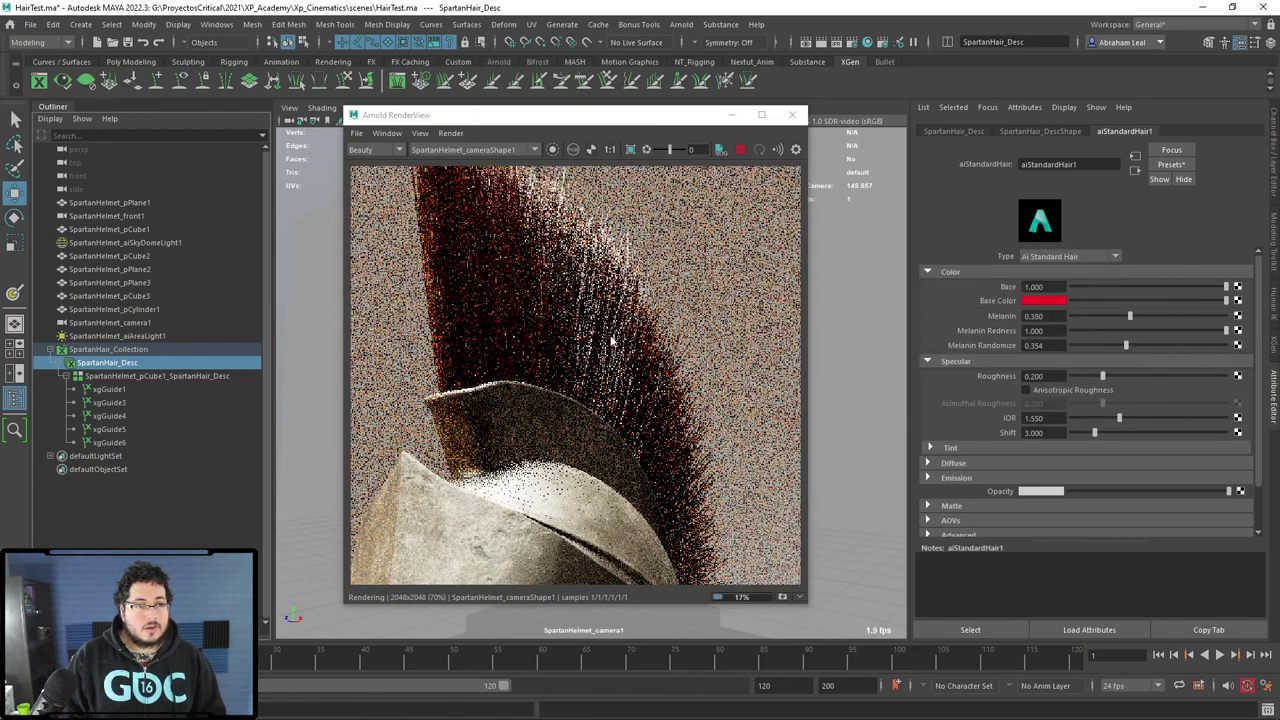
scroll(611, 302, down, 1)
click(1062, 301)
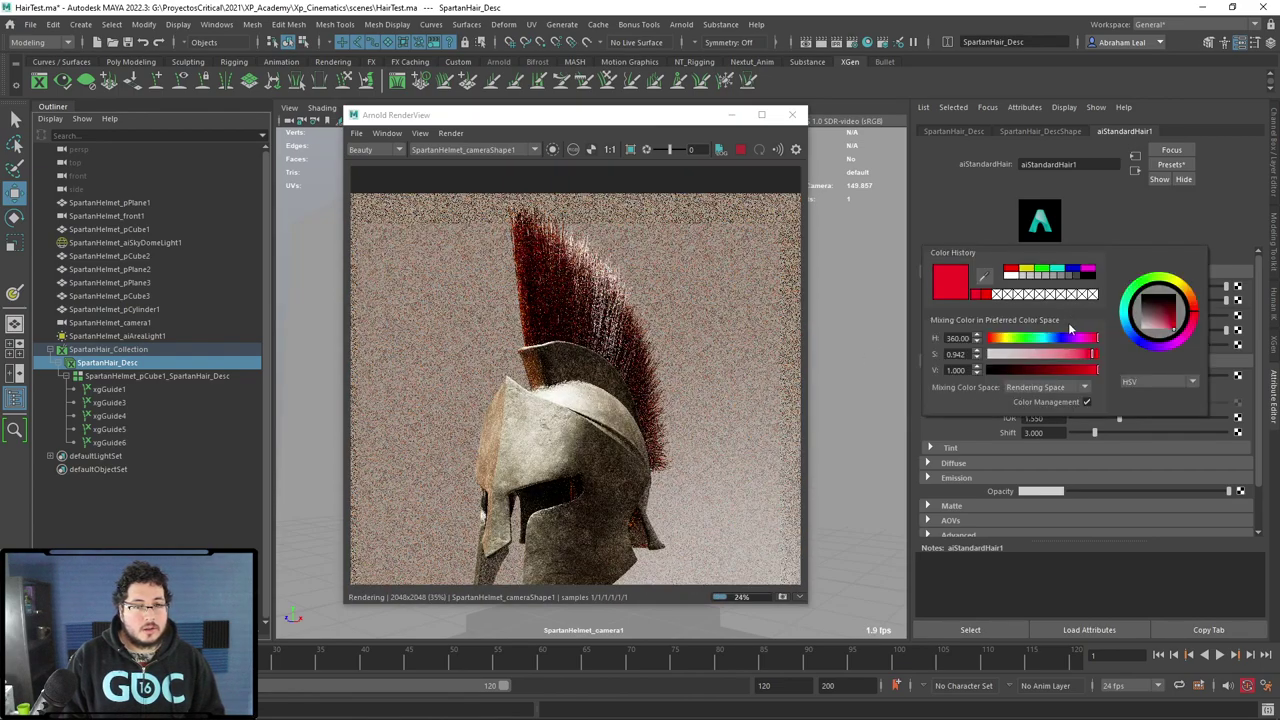
click(1097, 354)
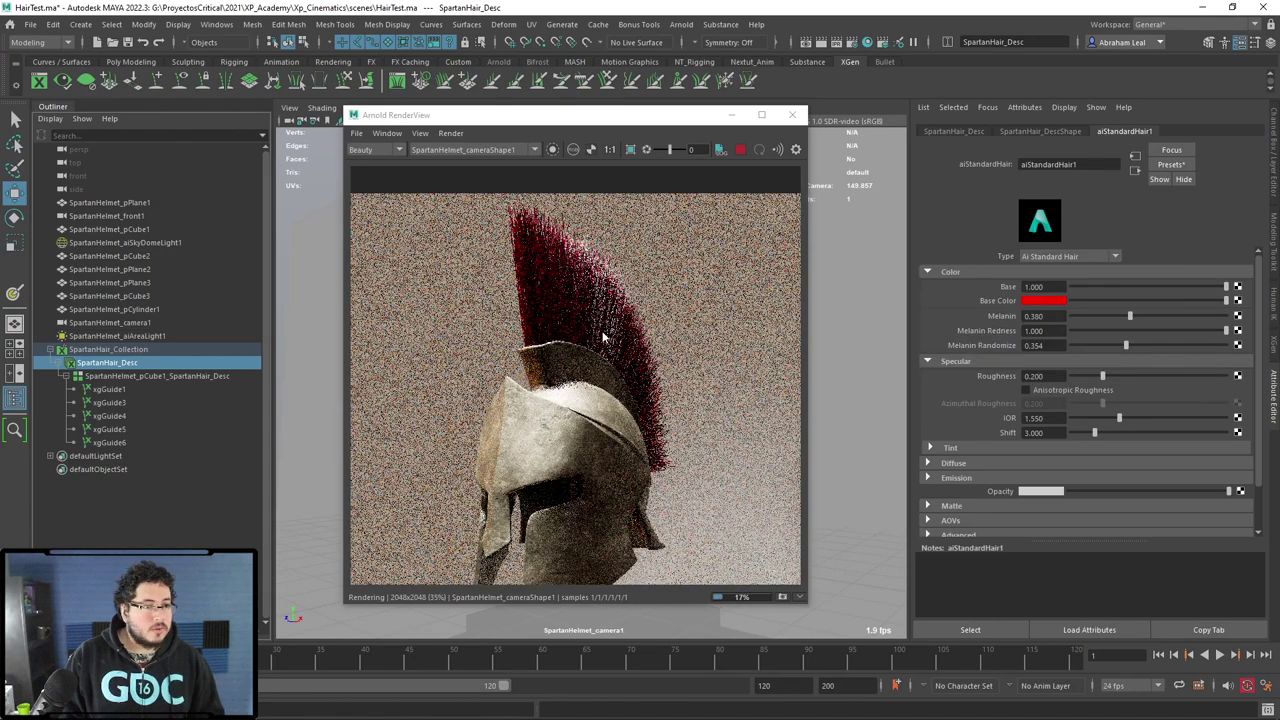
Examine the red plume in the Arnold render, comparing the whole helmet shot with the strand thickness and highlights up close.
scroll(590, 342, down, 2)
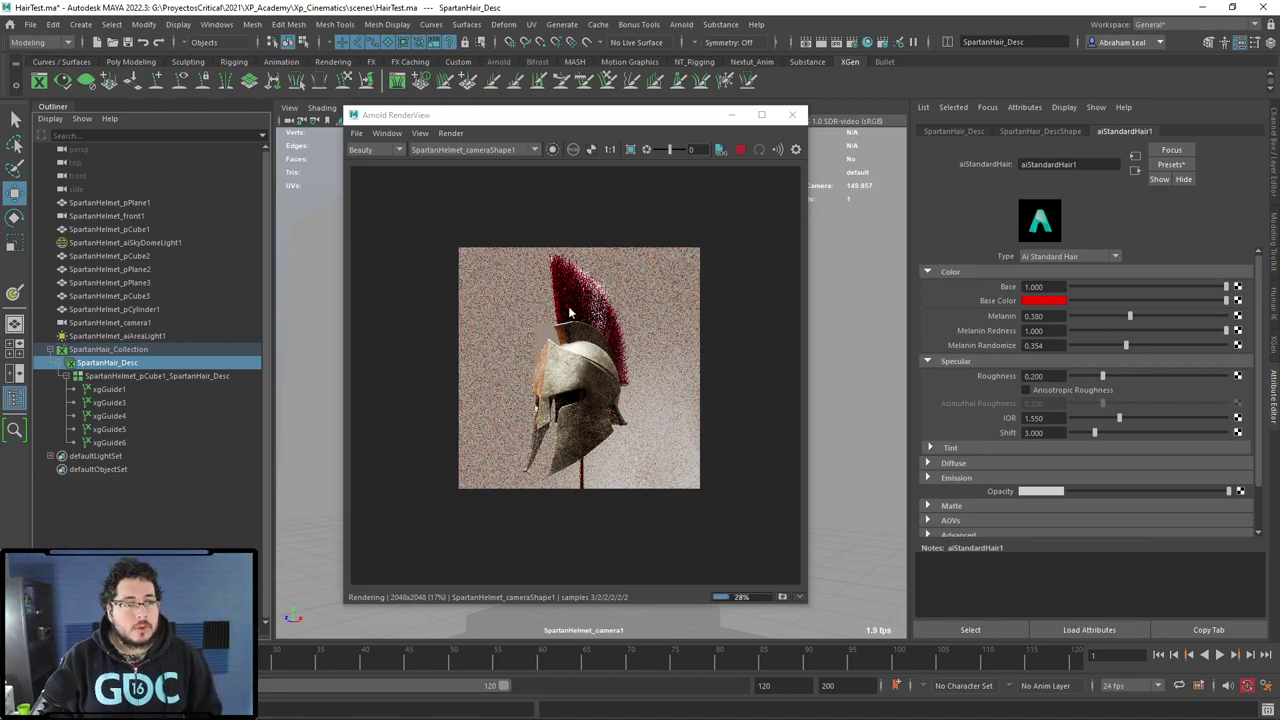
scroll(585, 291, up, 3)
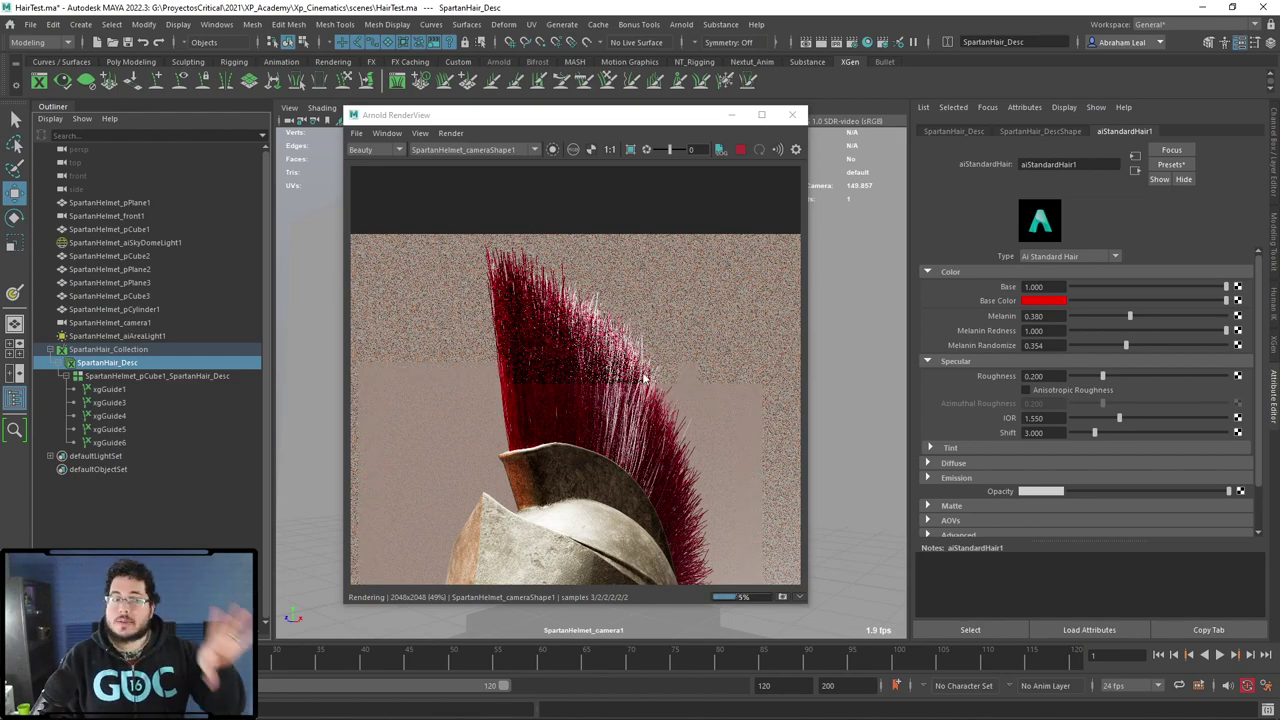
scroll(640, 385, down, 4)
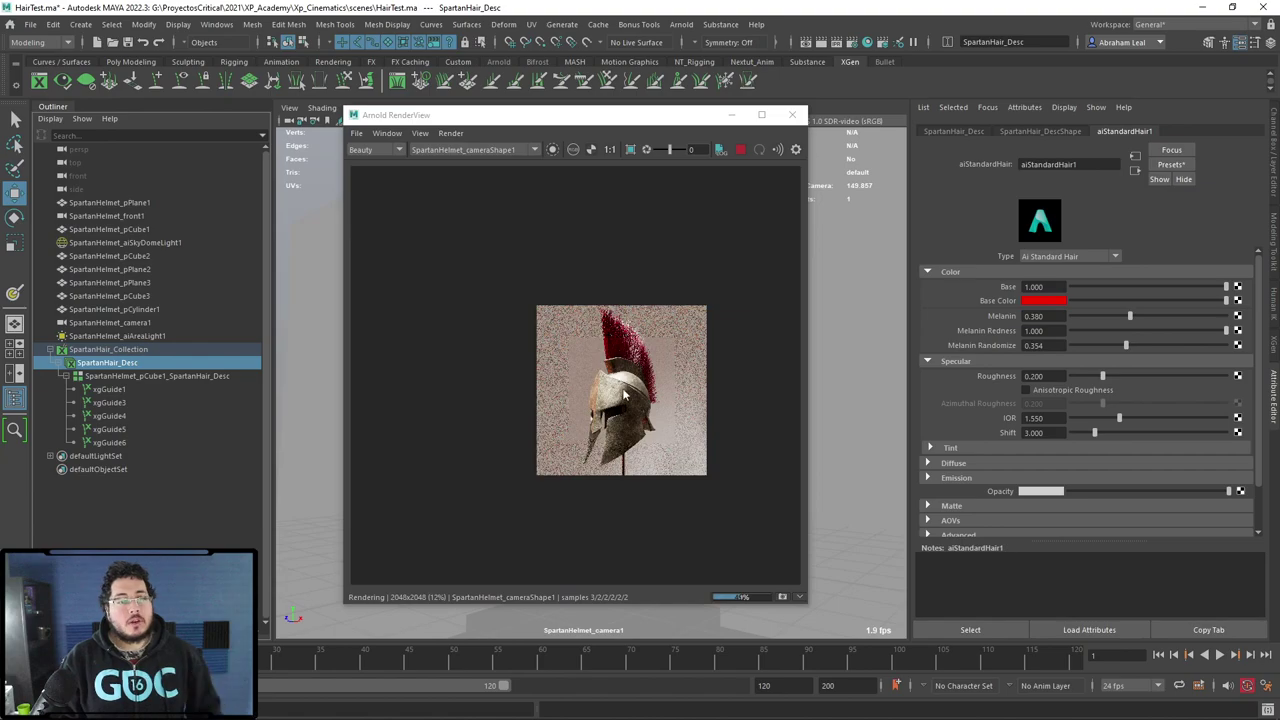
scroll(625, 397, up, 3)
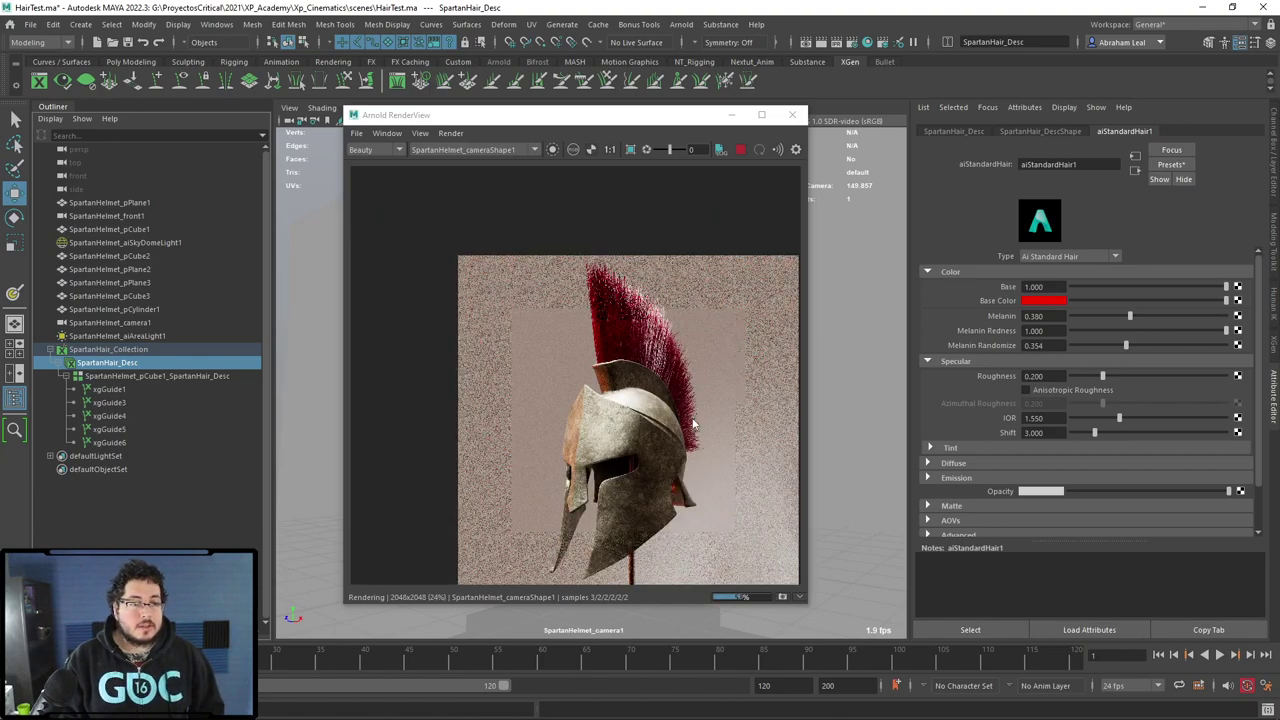
scroll(693, 425, up, 2)
scroll(622, 364, up, 1)
middle_drag(590, 384, 606, 446)
scroll(612, 400, down, 1)
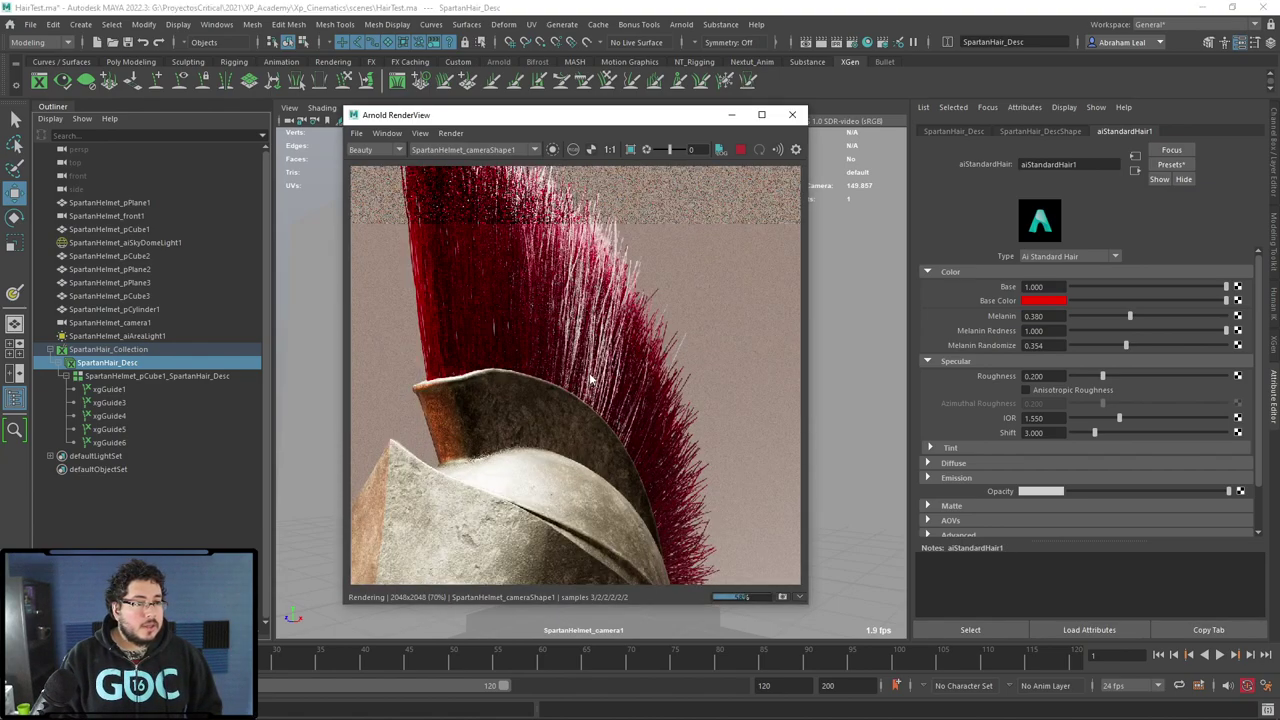
scroll(643, 284, up, 1)
middle_drag(550, 337, 631, 435)
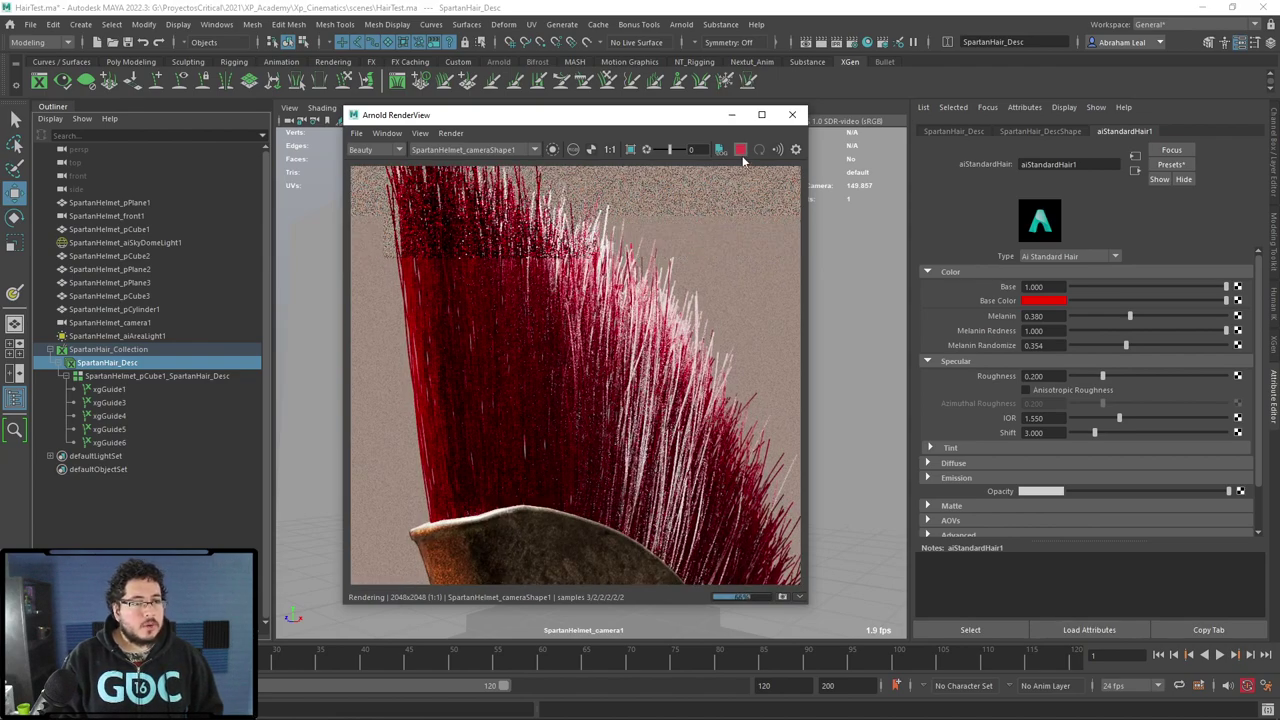
Stop the render, set the XGen spline primitive width of SpartanHair_Desc to 0.05, and render the plume again.
click(740, 149)
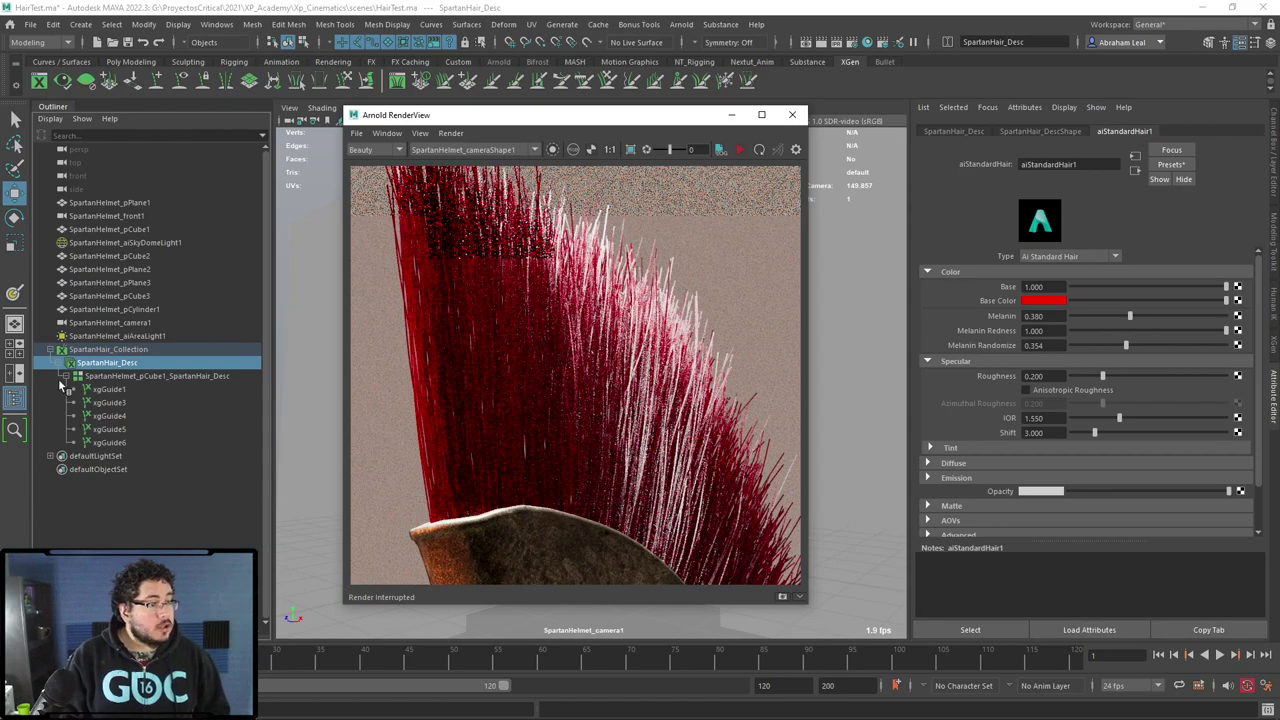
click(44, 84)
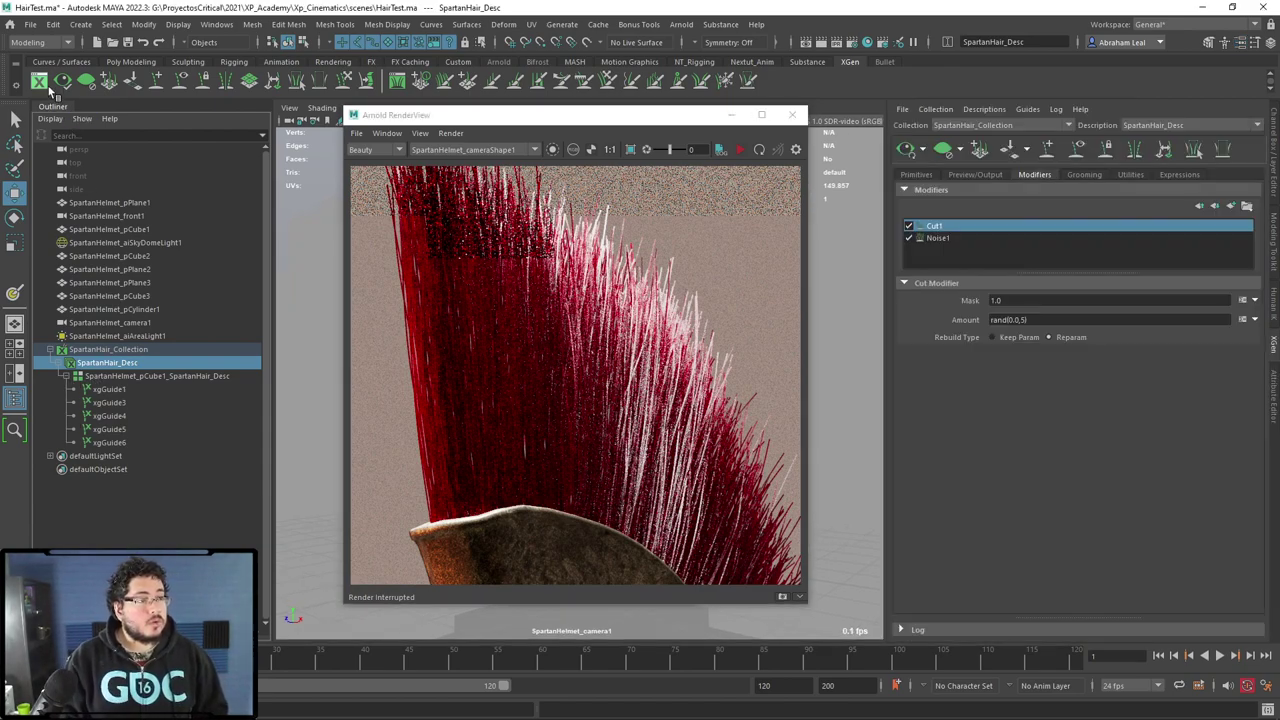
click(918, 175)
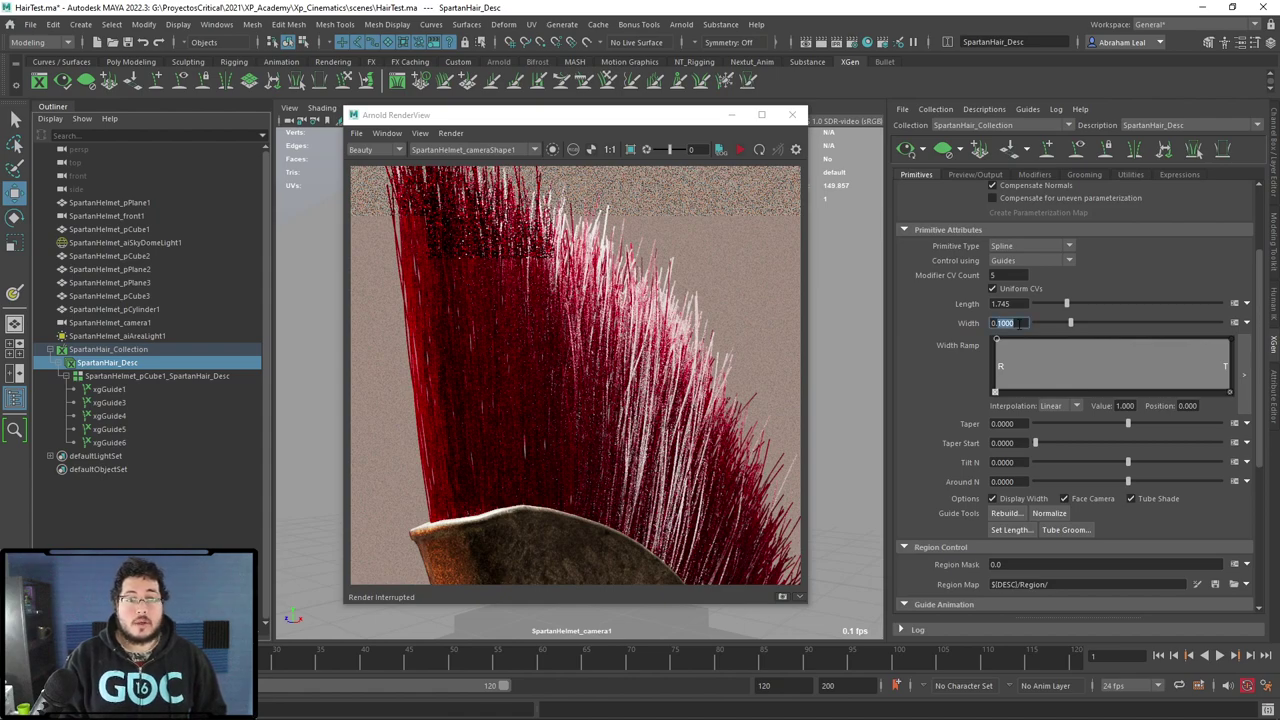
scroll(1024, 323, up, 2)
scroll(1036, 354, down, 2)
click(1010, 323)
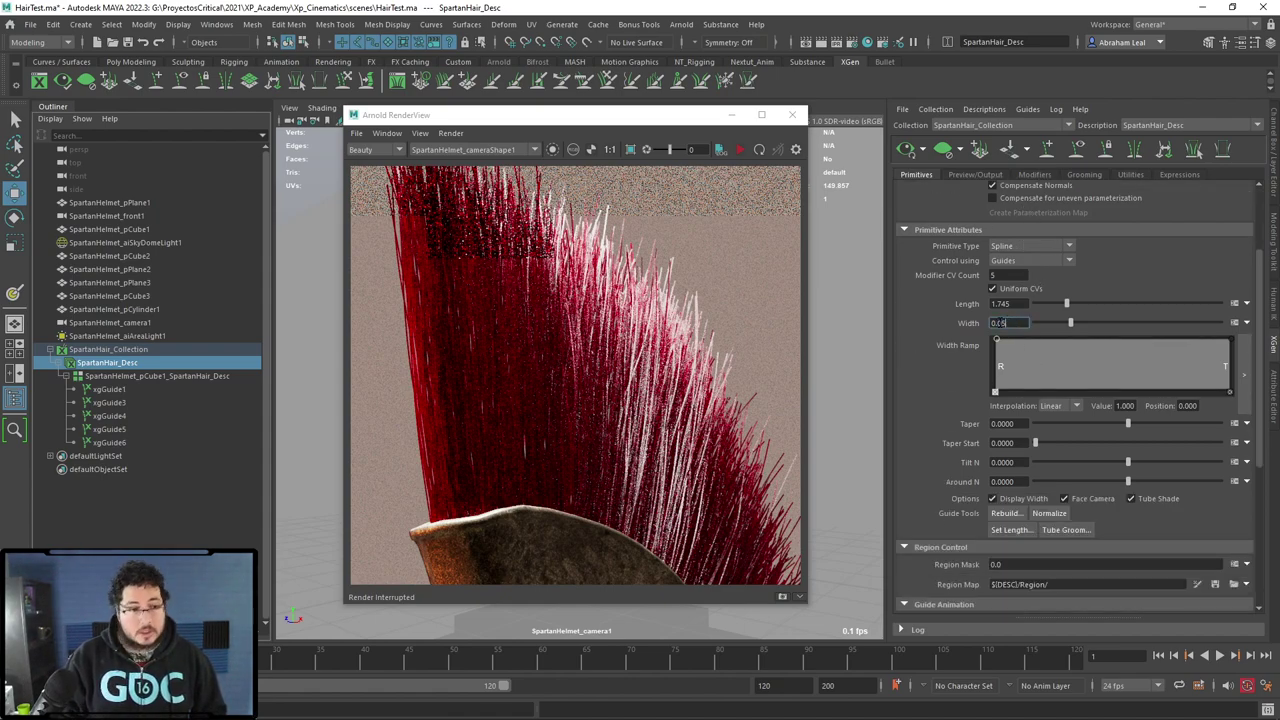
text(0.05)
key(Return)
click(740, 149)
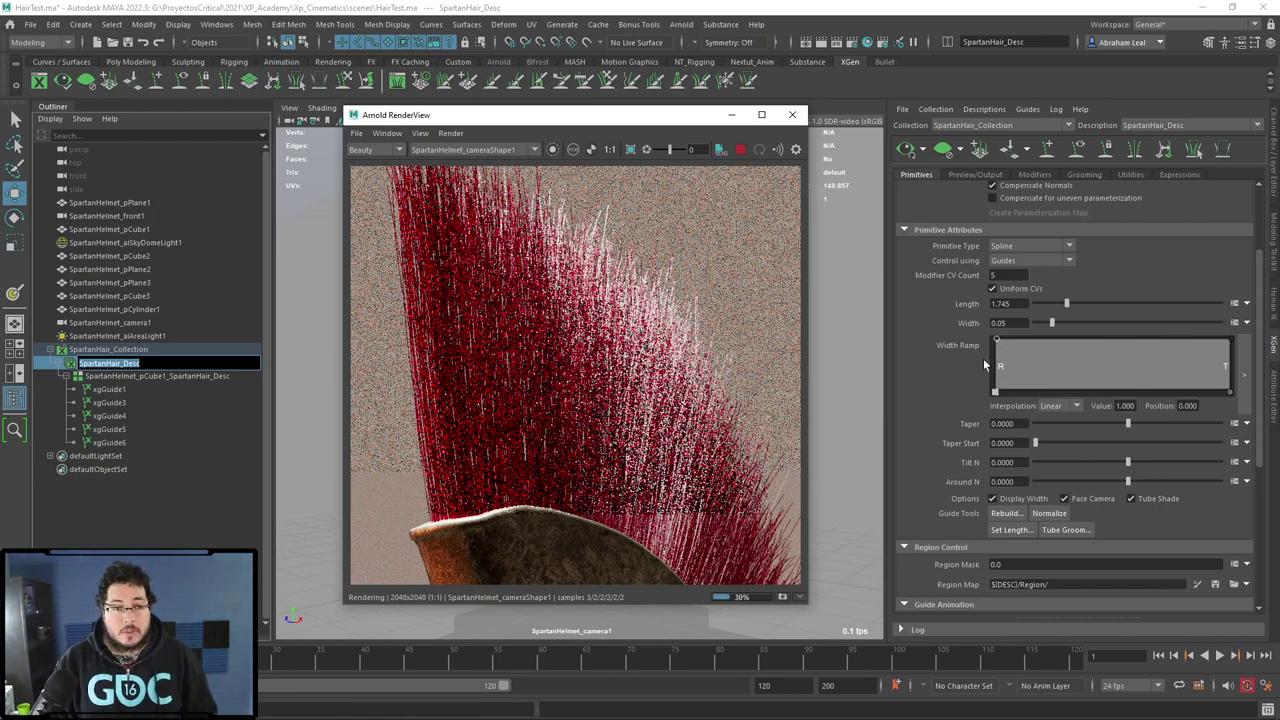
Stop the render and shape the strand Width Ramp with root value 0.342, a point of 0.776 at position 0.233, and tip value 0.224.
click(740, 149)
drag(996, 341, 1050, 350)
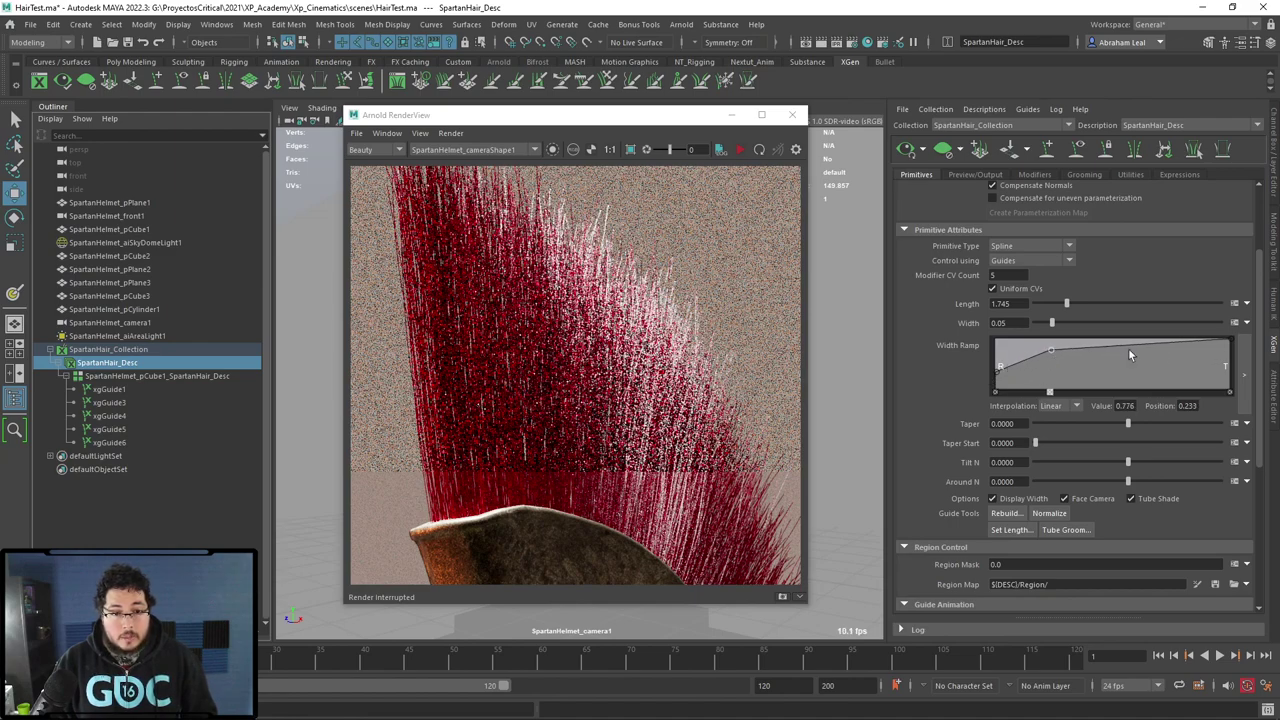
drag(1231, 343, 1231, 381)
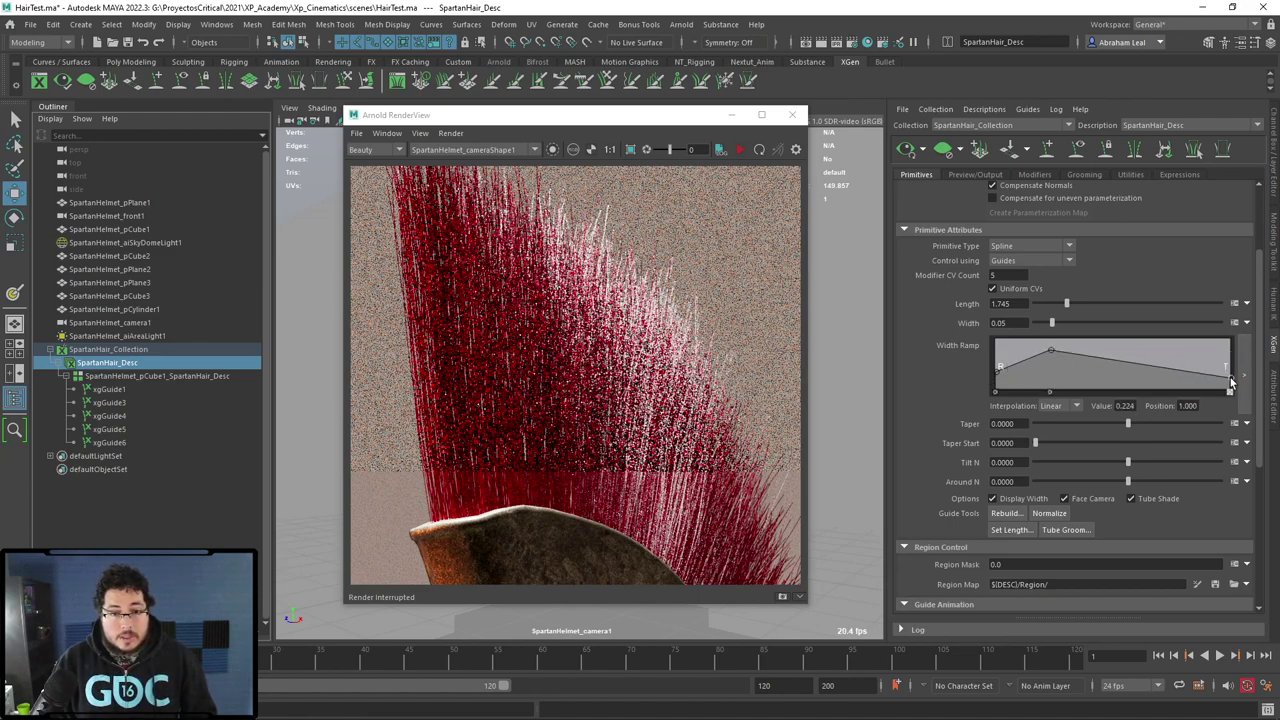
Set the Width Ramp's middle and root points to Smooth interpolation and restart the Arnold render of the plume.
click(1051, 351)
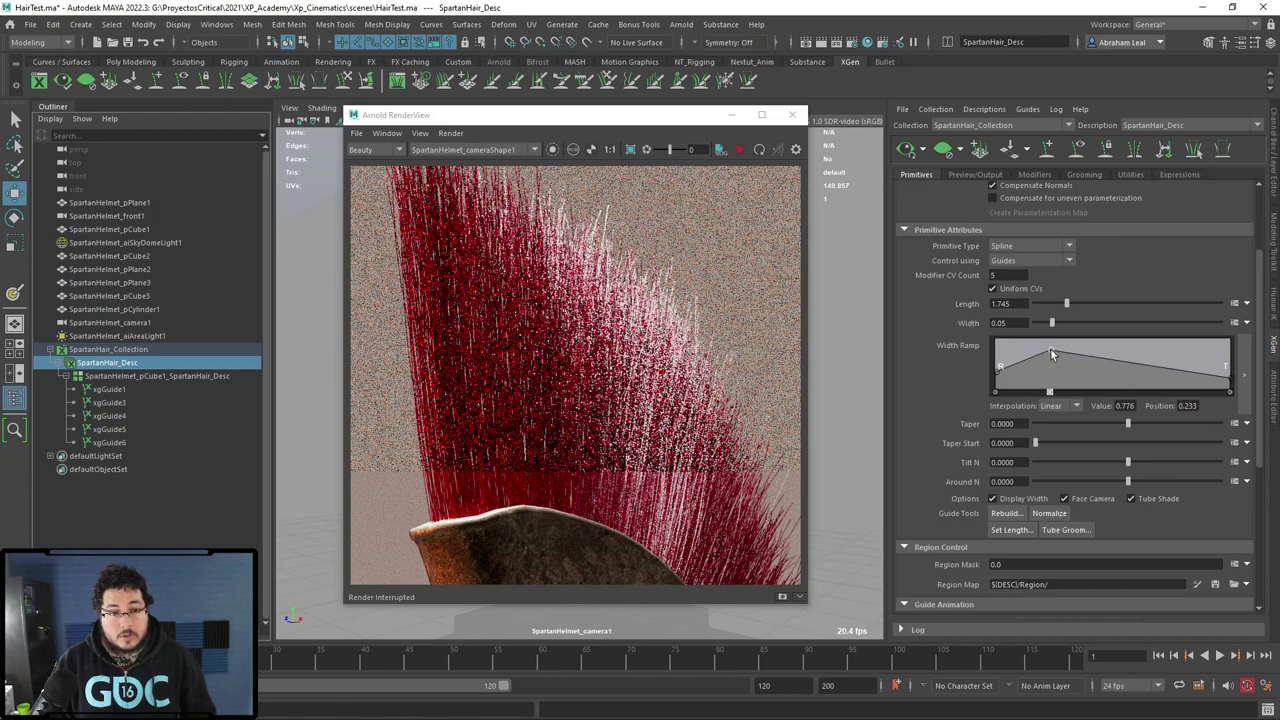
click(1061, 410)
click(1057, 434)
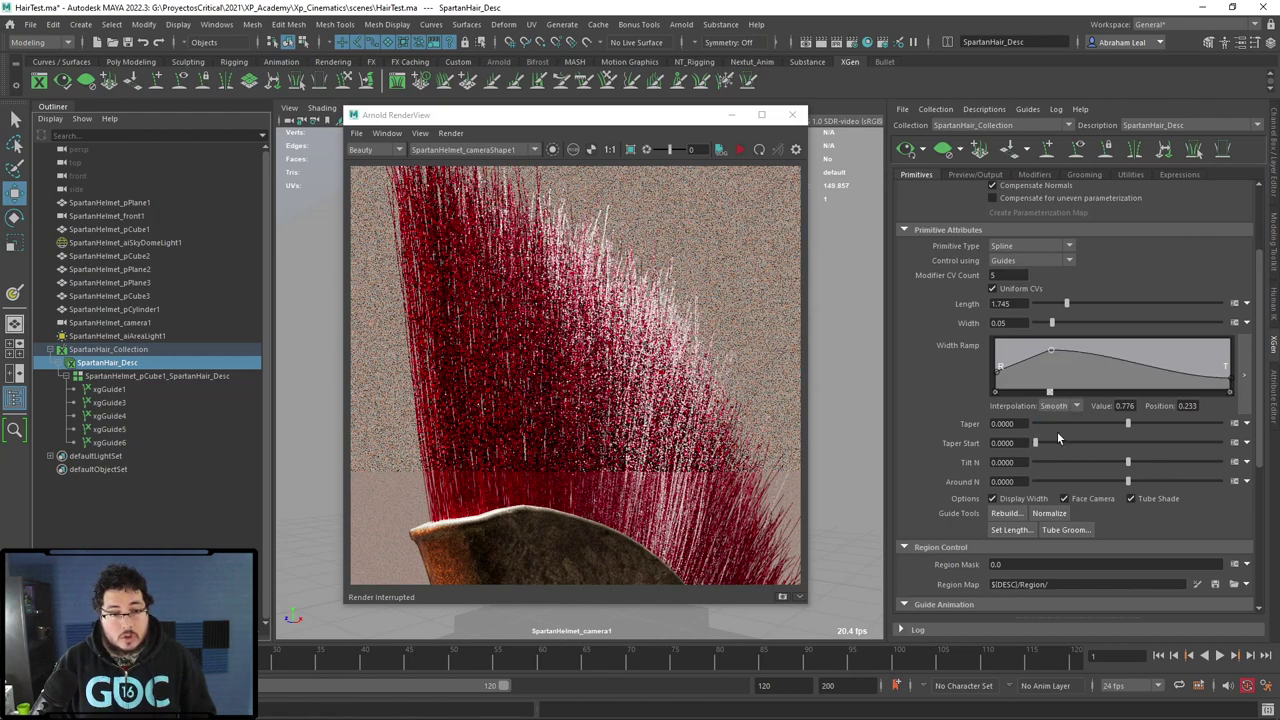
click(998, 373)
click(1051, 410)
click(1057, 434)
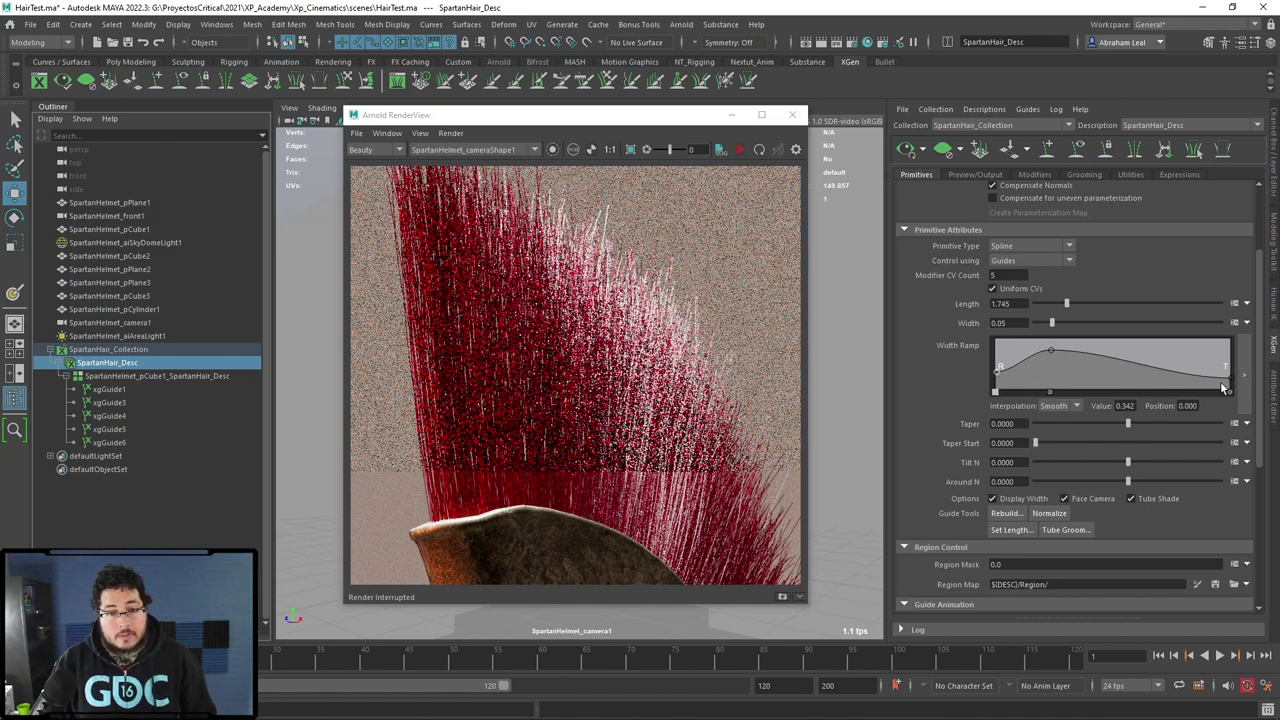
click(745, 152)
scroll(700, 215, down, 10)
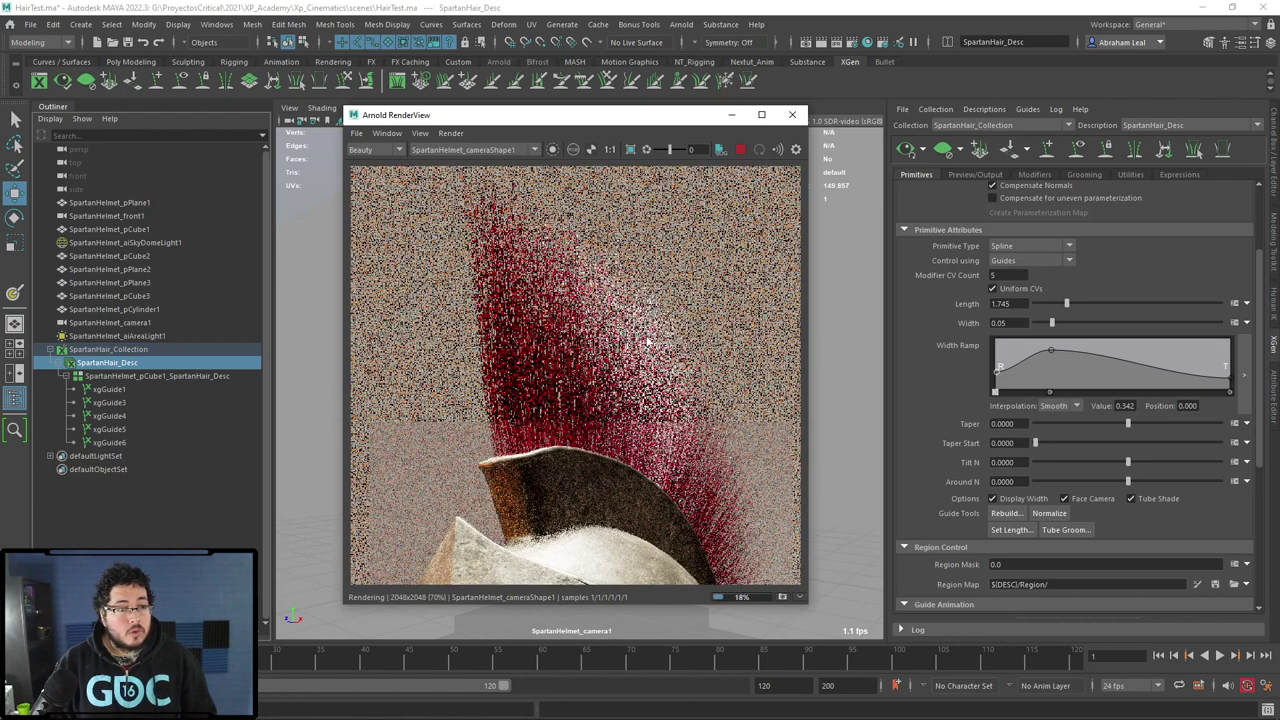
scroll(648, 355, up, 10)
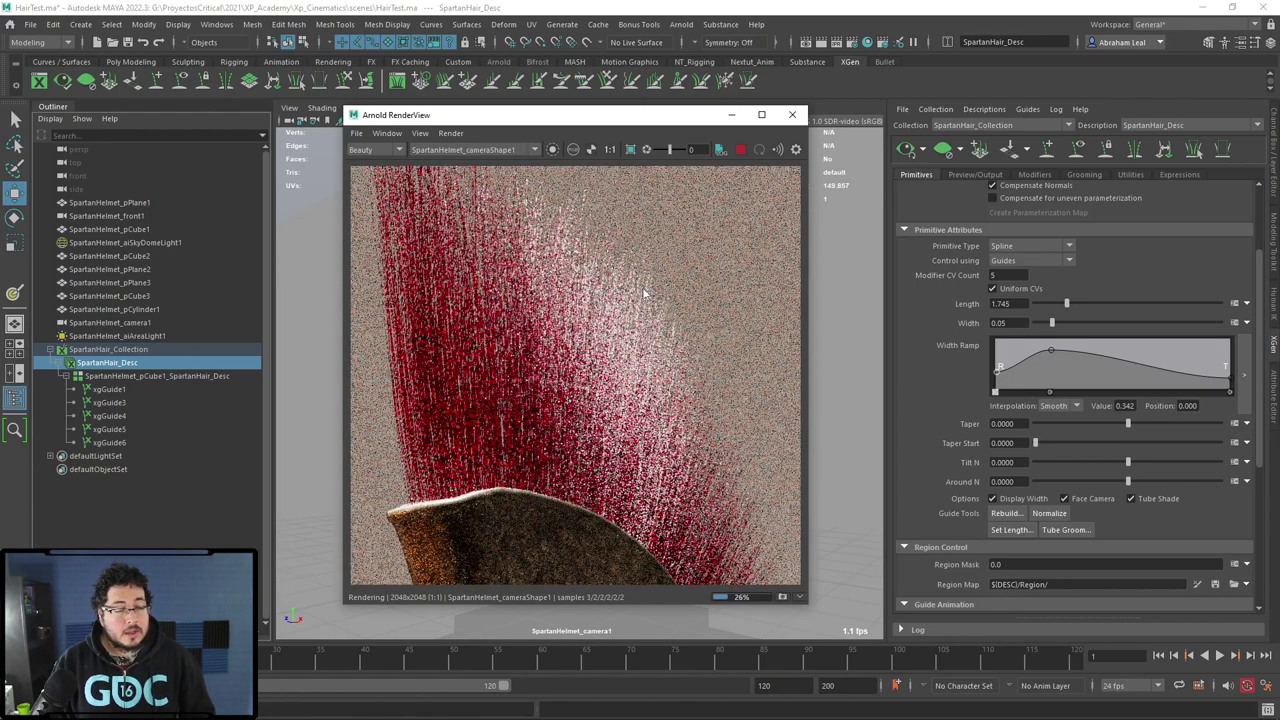
Set the XGen spline primitive width of SpartanHair_Desc to 0.1 and check the strands in the updating render.
double_click(1010, 322)
text(0.1)
key(Return)
scroll(651, 316, down, 4)
scroll(678, 312, up, 4)
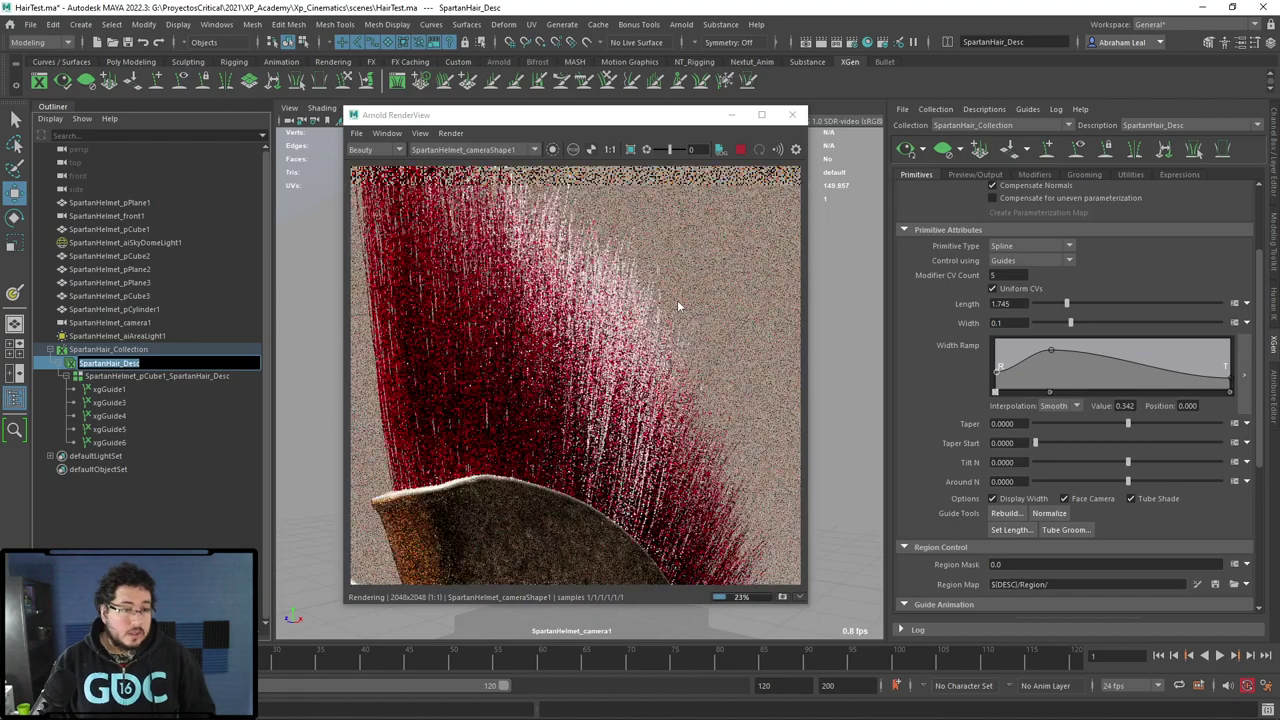
Examine the Arnold render as it resolves, comparing the plume's strand detail up close with the whole helmet shot.
scroll(650, 300, down, 5)
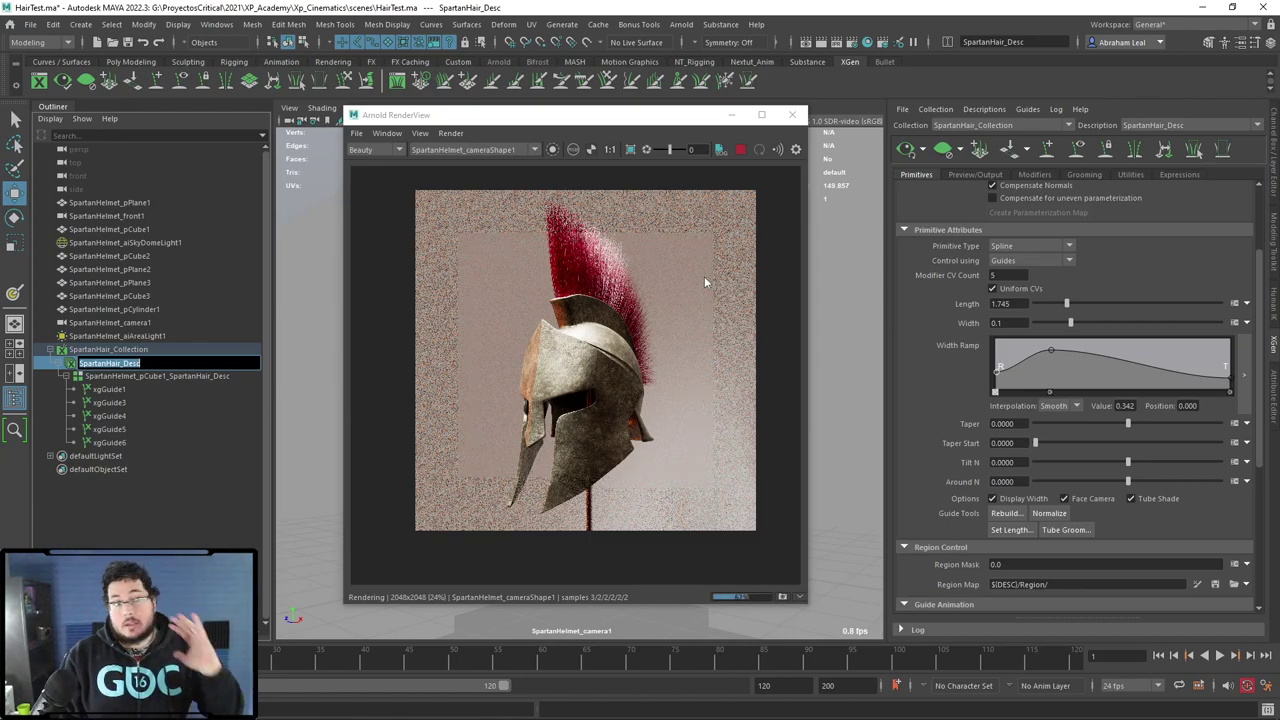
scroll(695, 321, up, 2)
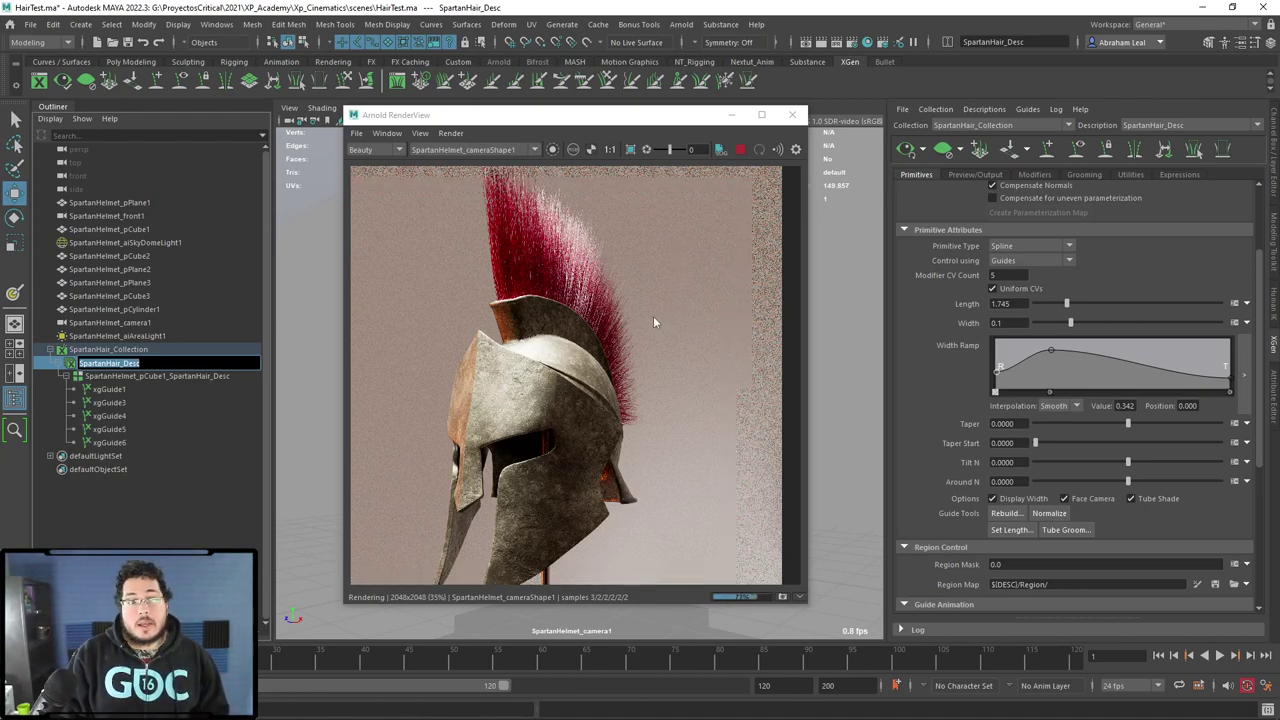
scroll(654, 320, down, 2)
scroll(653, 320, up, 3)
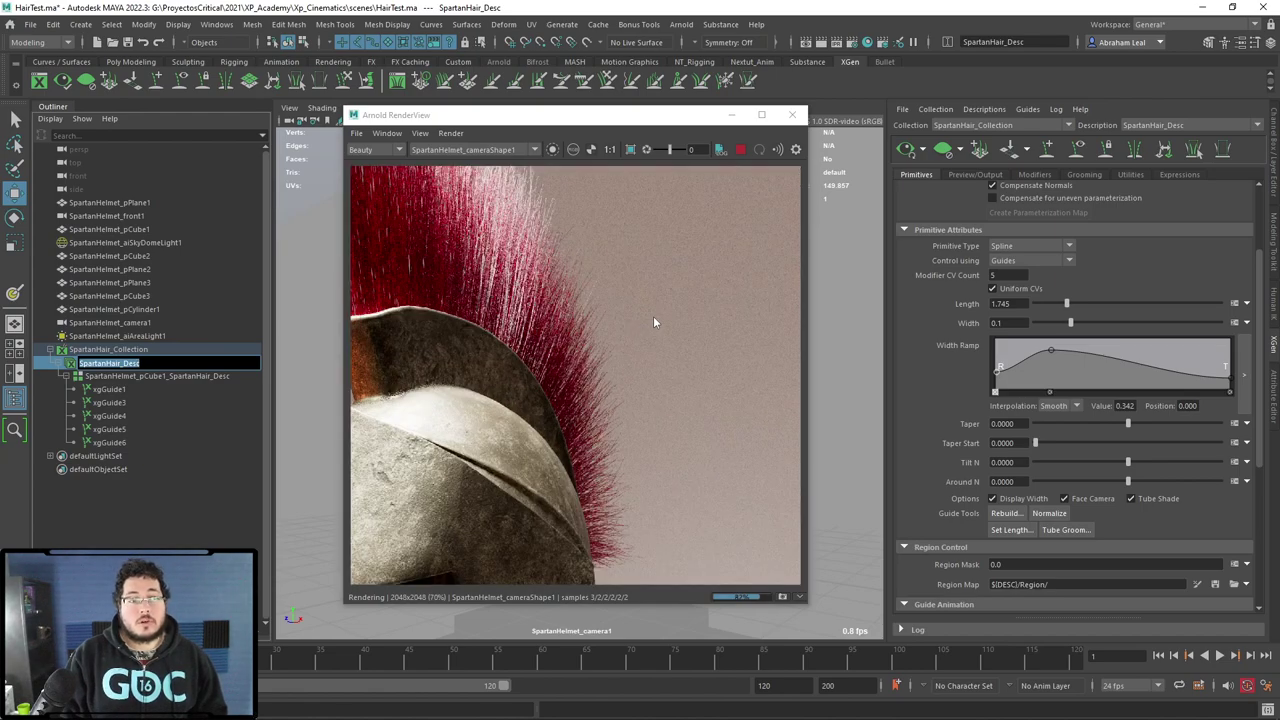
scroll(586, 323, down, 1)
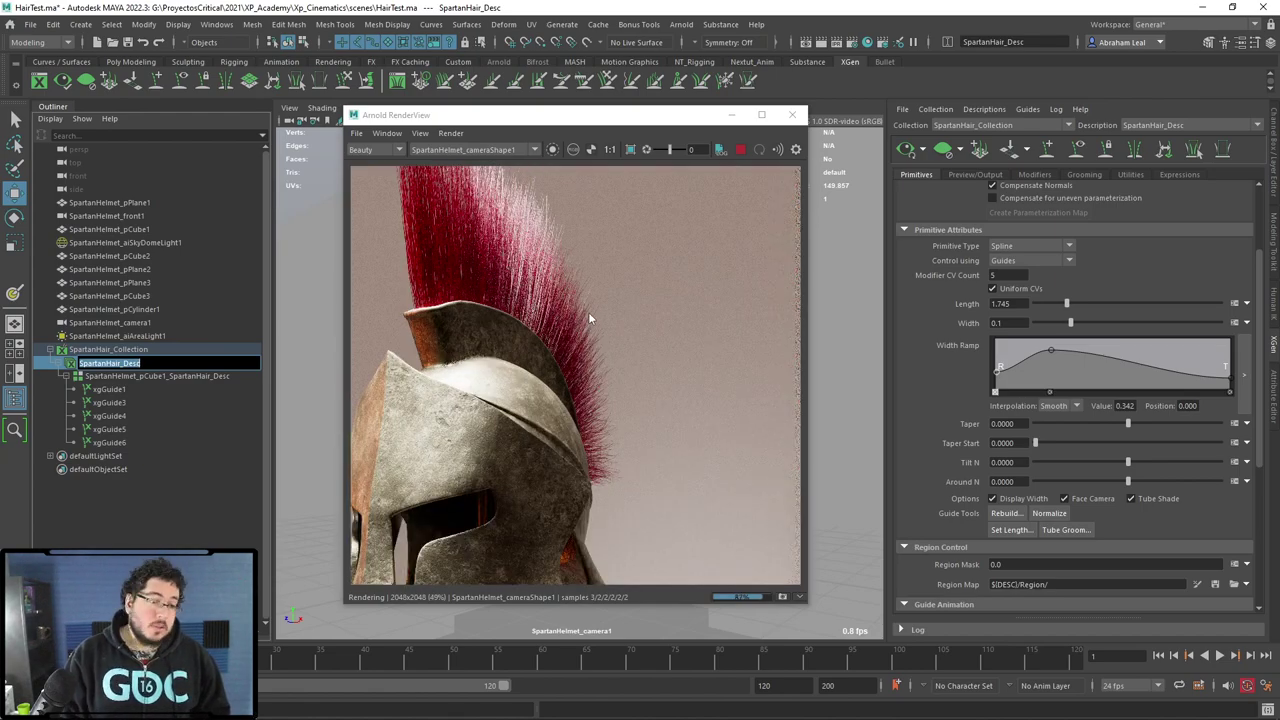
scroll(588, 318, down, 1)
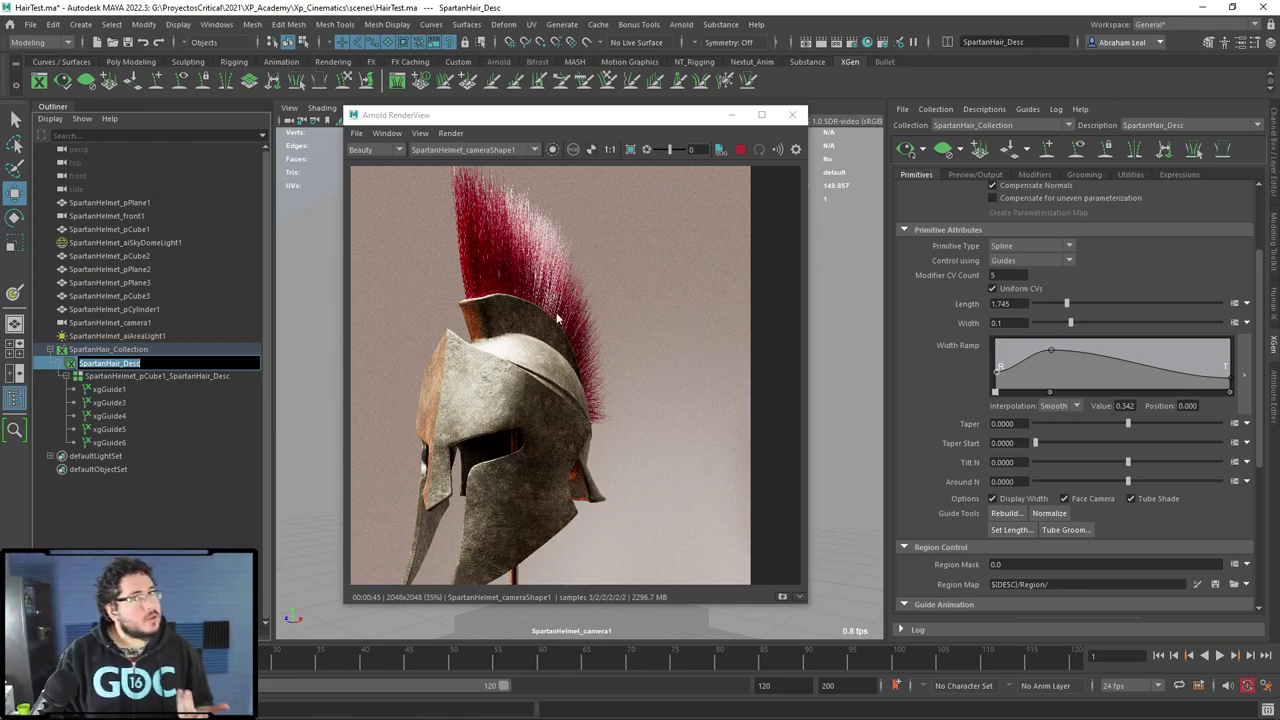
scroll(640, 355, down, 2)
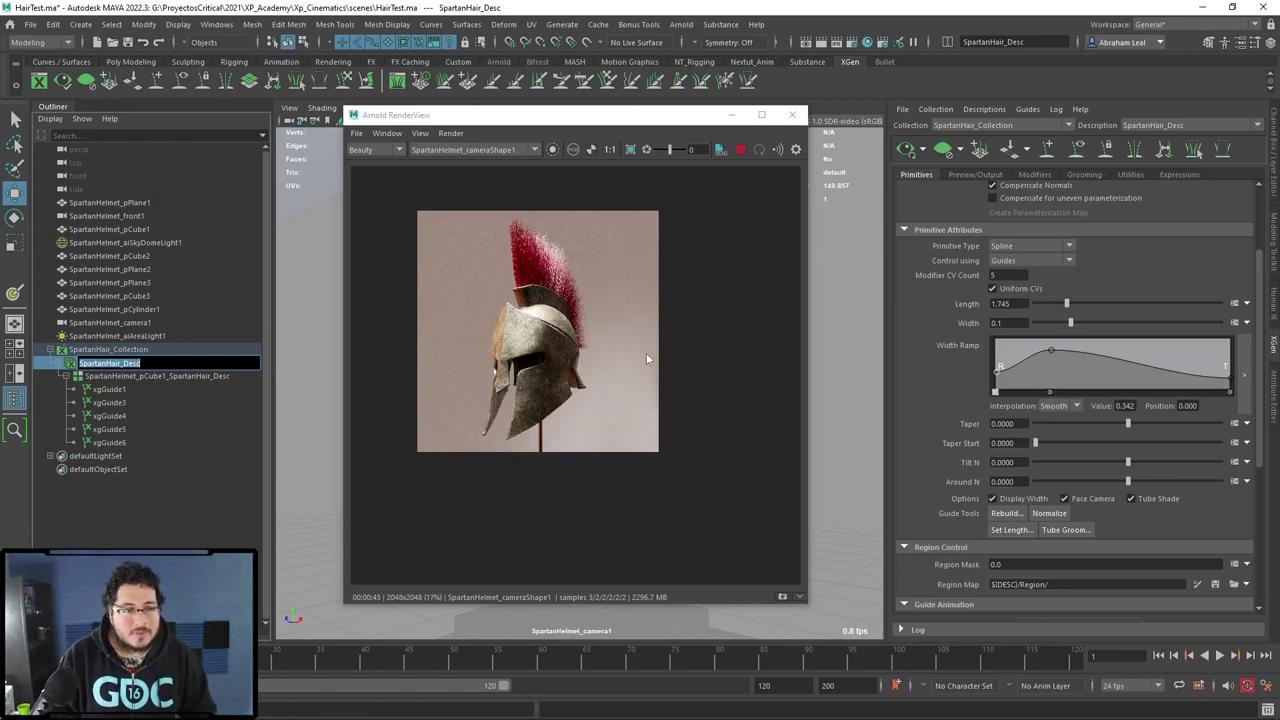